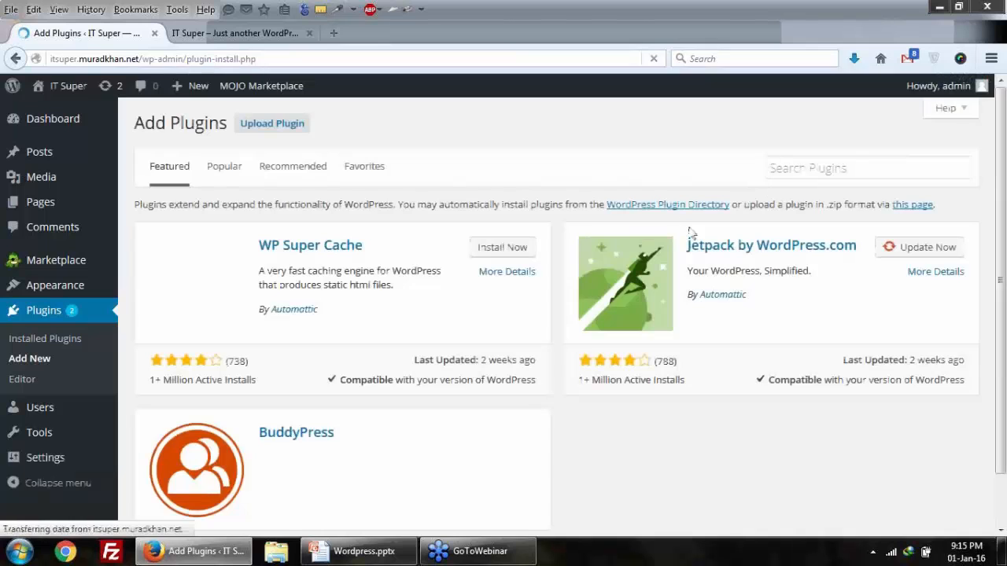
Step: Find iThemes Security under Add New plugins, install and activate it, then open its Security dashboard
{"action": "left_click", "coordinate": [787, 167]}
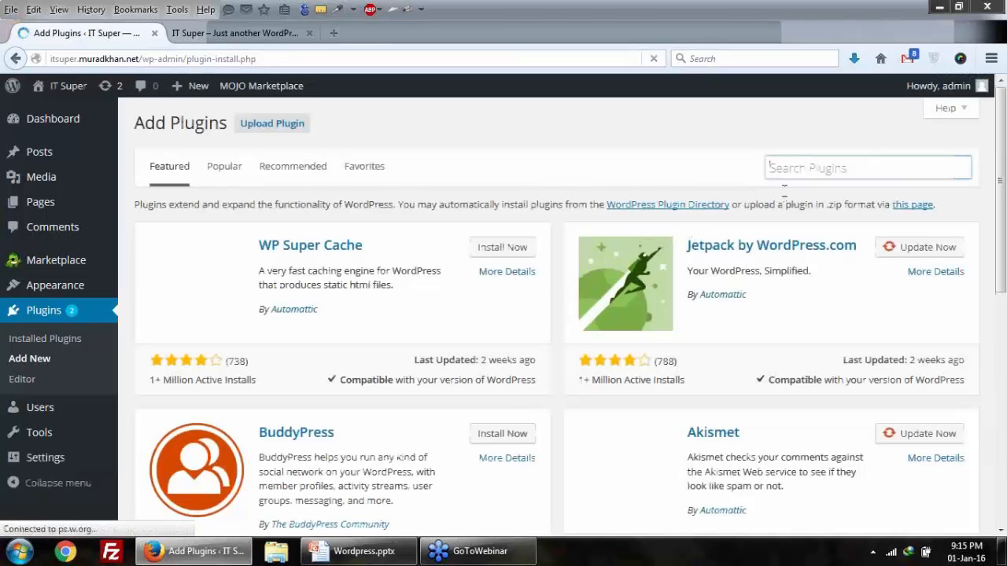
{"action": "type", "text": "i"}
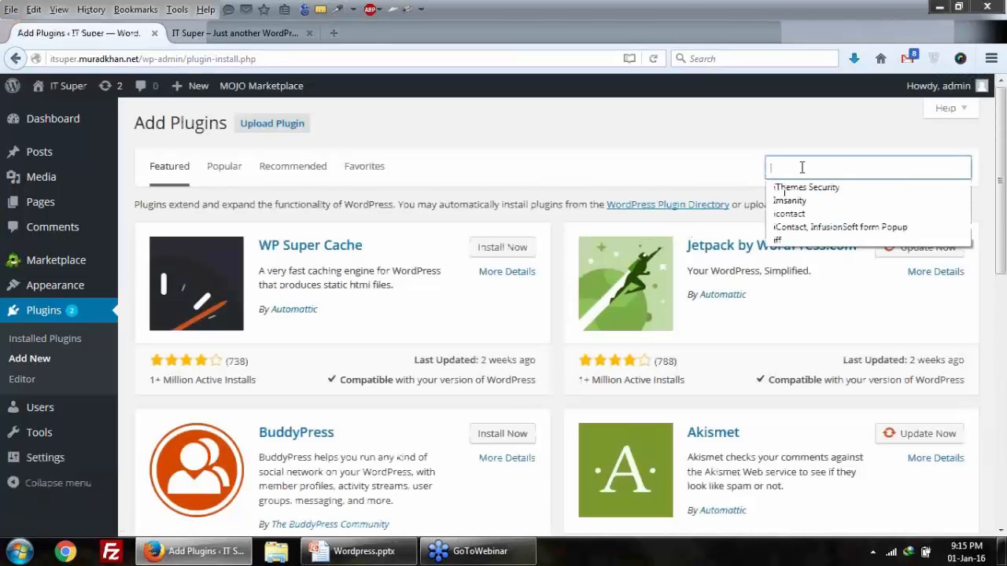
{"action": "left_click", "coordinate": [807, 185]}
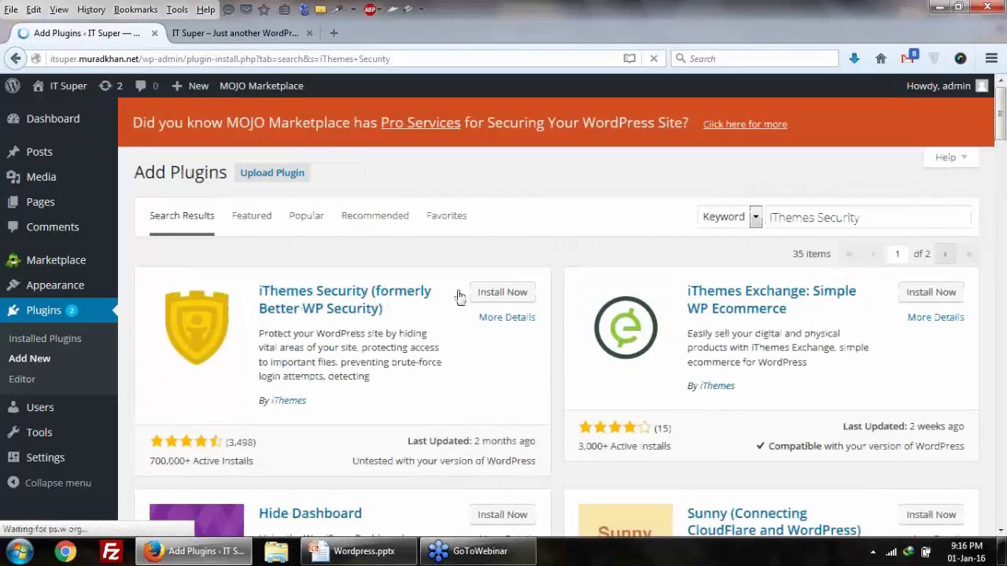
{"action": "left_click", "coordinate": [462, 295]}
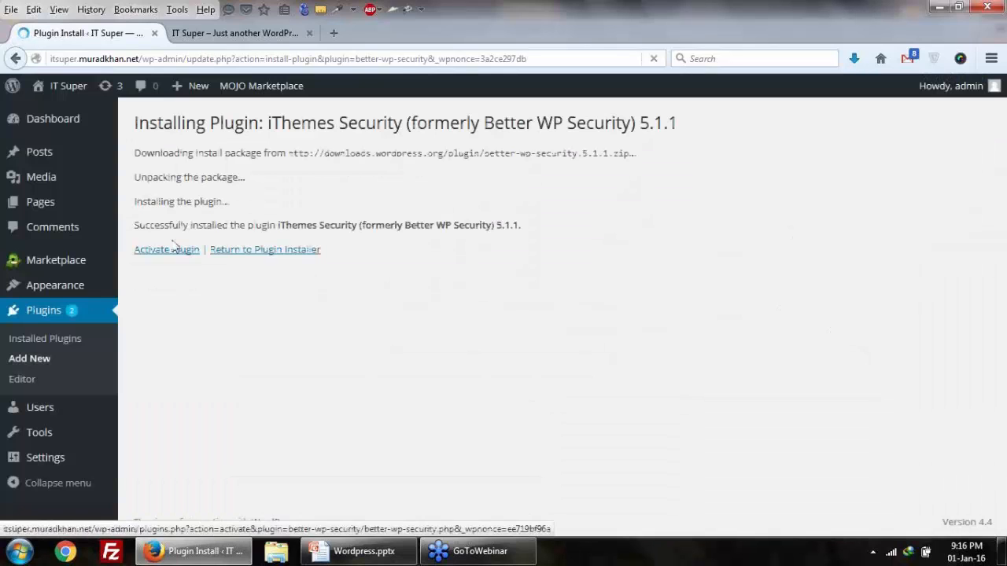
{"action": "left_click", "coordinate": [174, 246]}
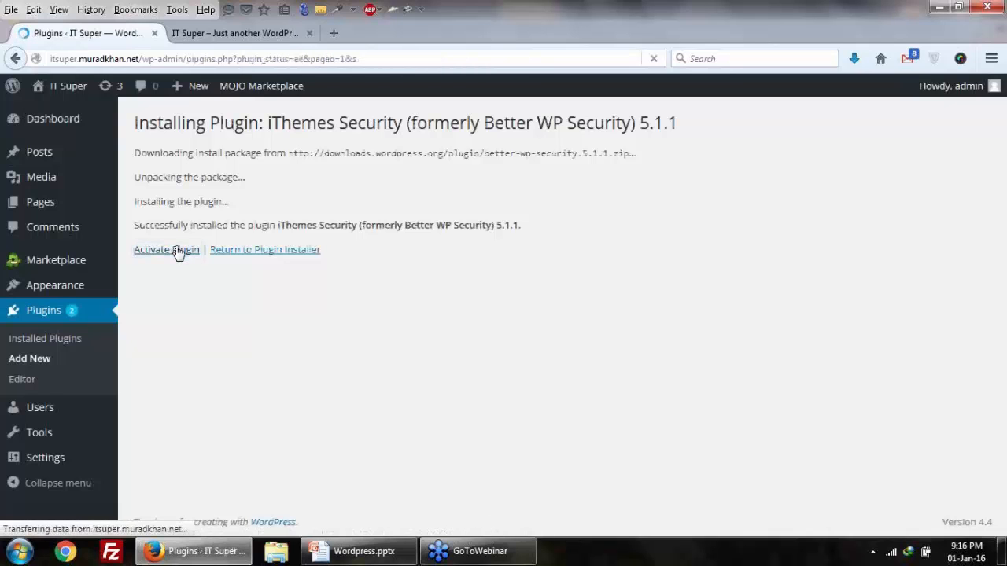
{"action": "scroll", "coordinate": [178, 251], "scroll_direction": "down", "scroll_amount": 5}
{"action": "scroll", "coordinate": [177, 252], "scroll_direction": "down", "scroll_amount": 1}
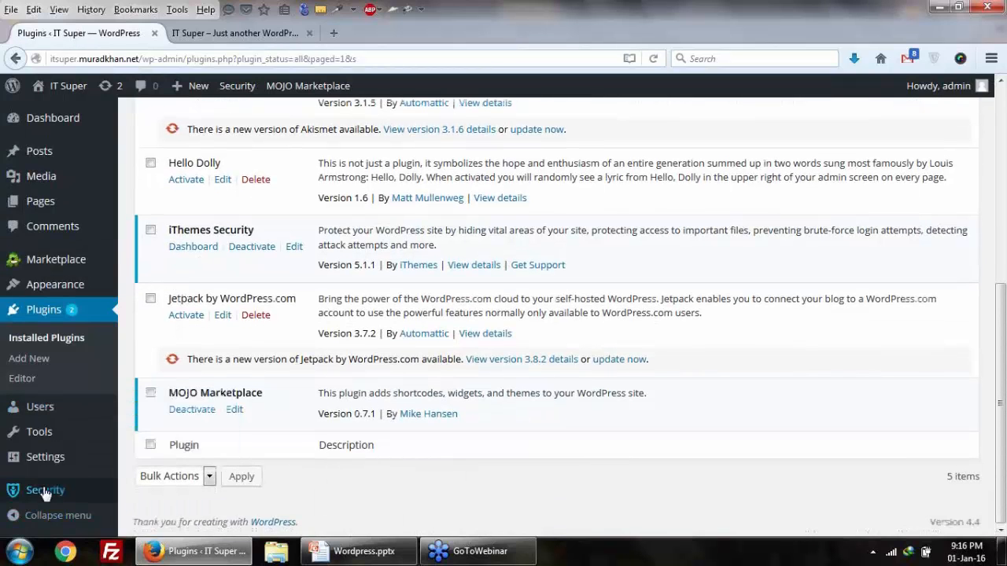
{"action": "left_click", "coordinate": [40, 491]}
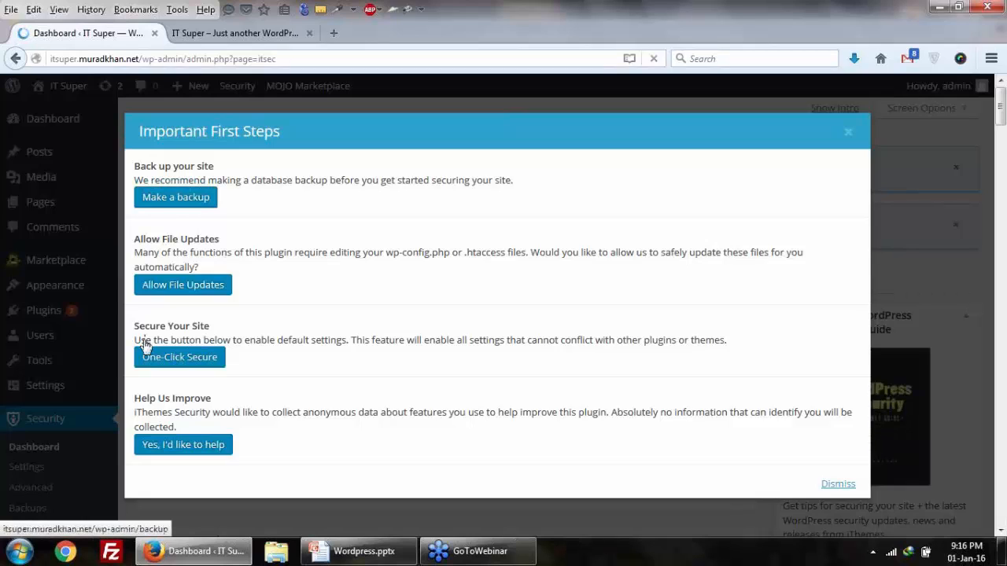
Step: Make a database backup of the site from the Important First Steps dialog
{"action": "left_click", "coordinate": [183, 201]}
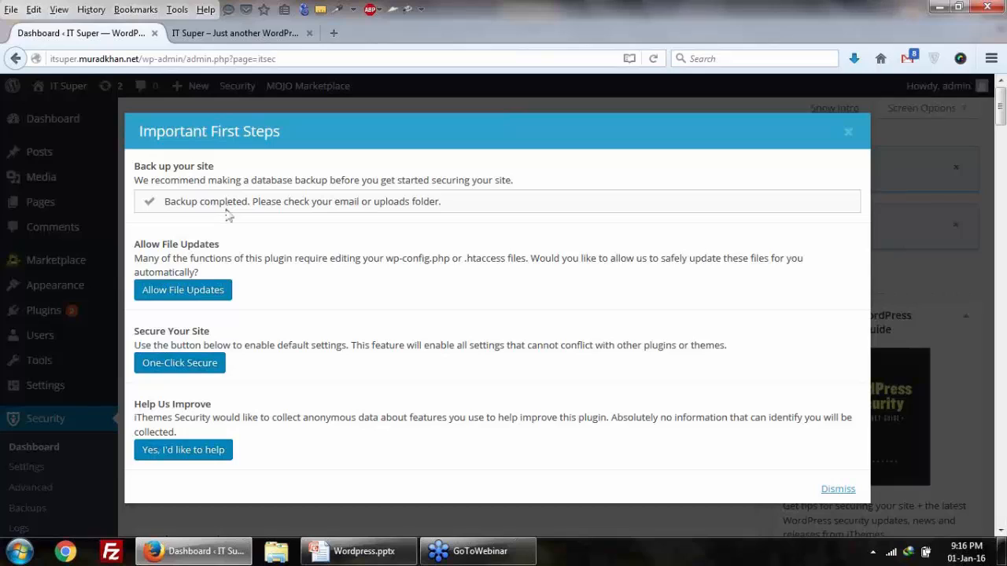
{"action": "left_click_drag", "start_coordinate": [182, 202], "coordinate": [296, 206]}
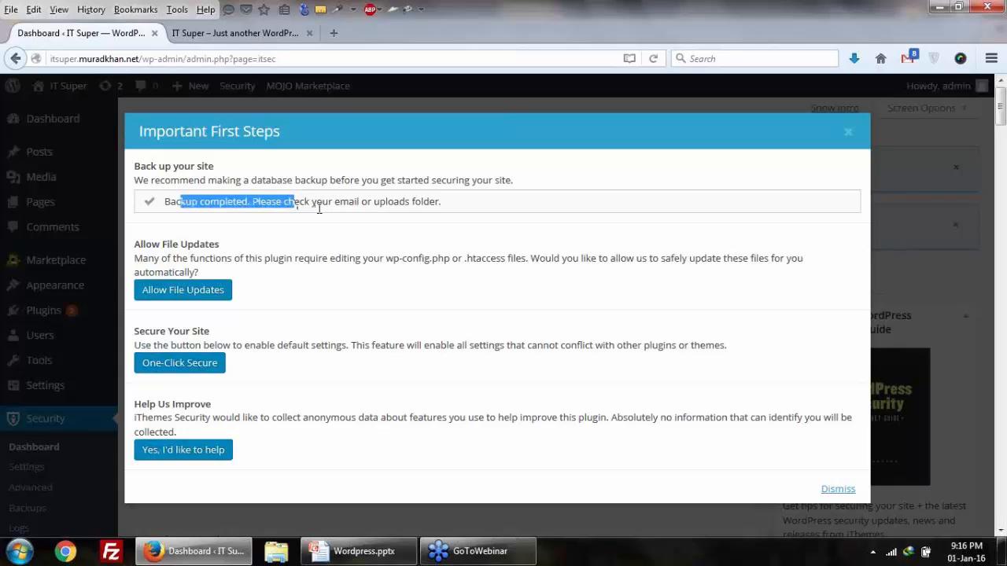
{"action": "left_click", "coordinate": [319, 208]}
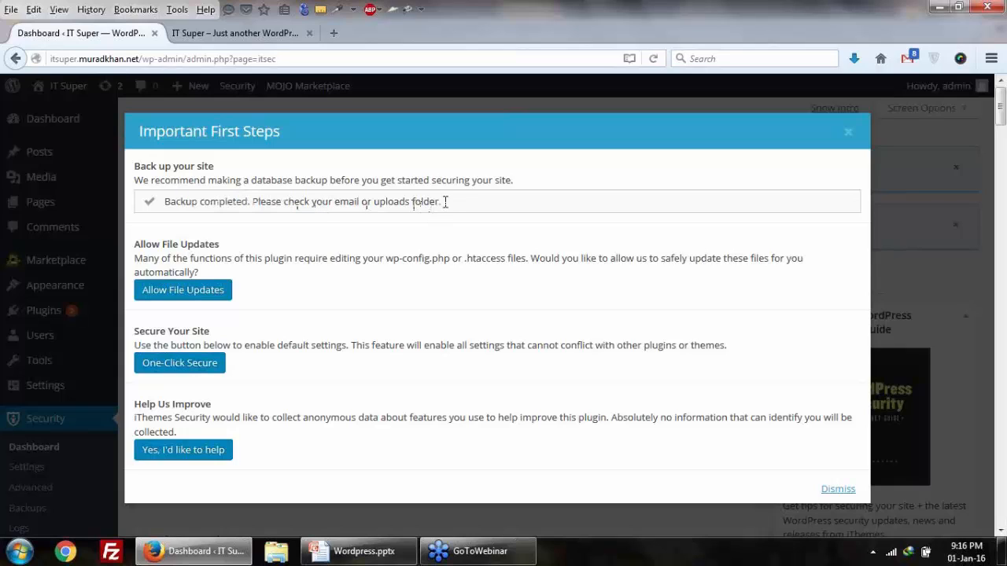
{"action": "left_click_drag", "start_coordinate": [443, 201], "coordinate": [223, 193]}
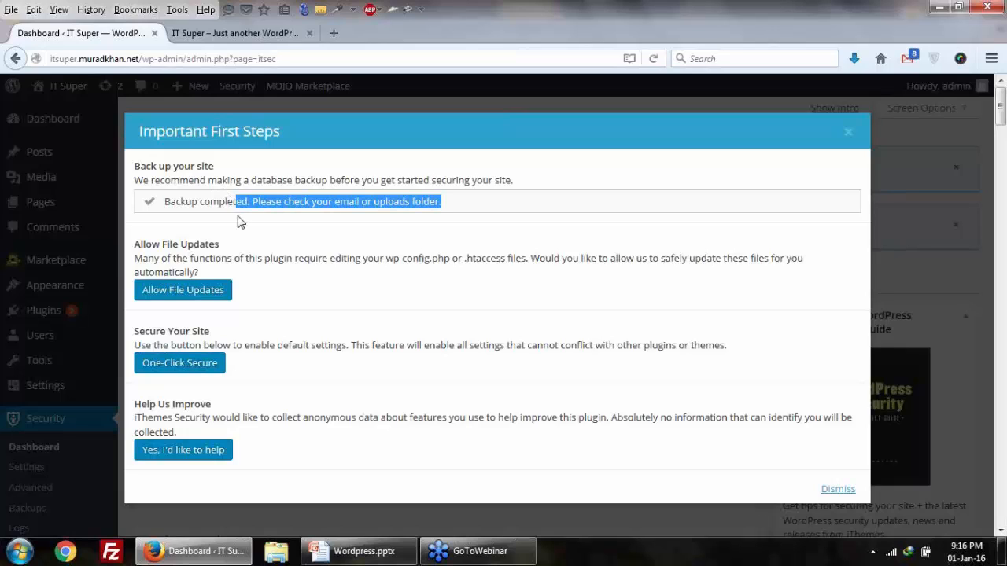
{"action": "left_click", "coordinate": [275, 298]}
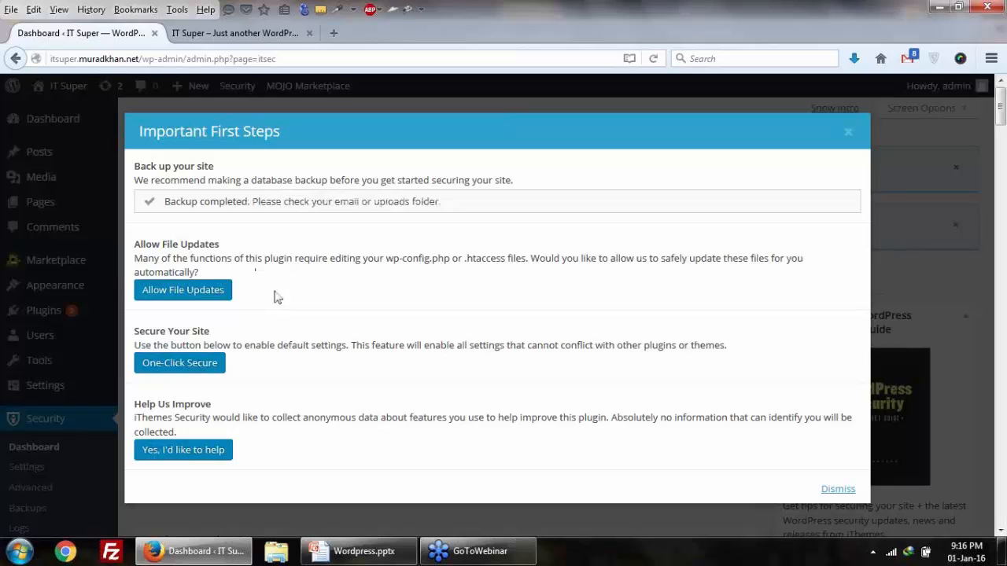
Step: Allow iThemes Security to update wp-config.php and .htaccess, then dismiss the first-steps prompt
{"action": "left_click", "coordinate": [174, 293]}
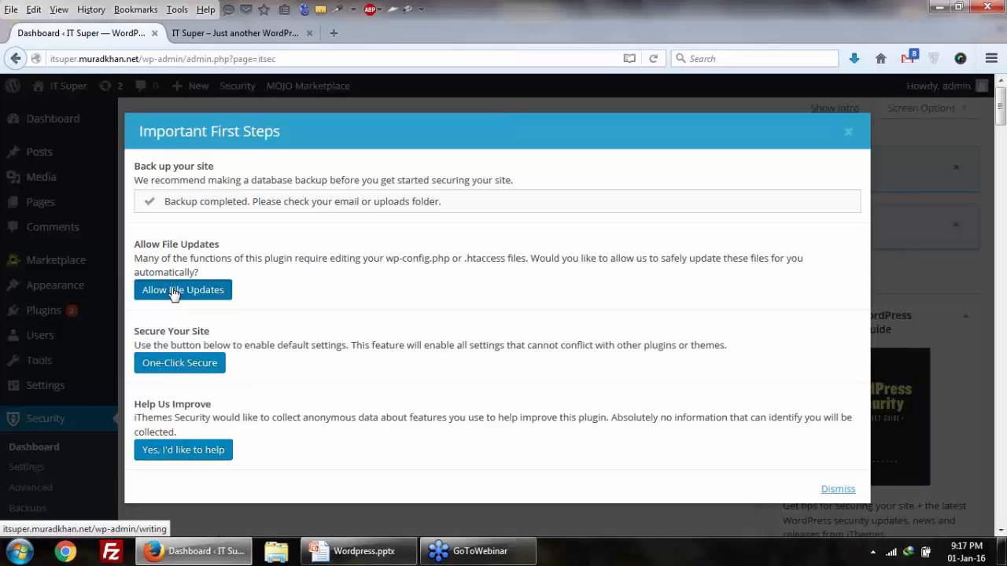
{"action": "left_click", "coordinate": [174, 293]}
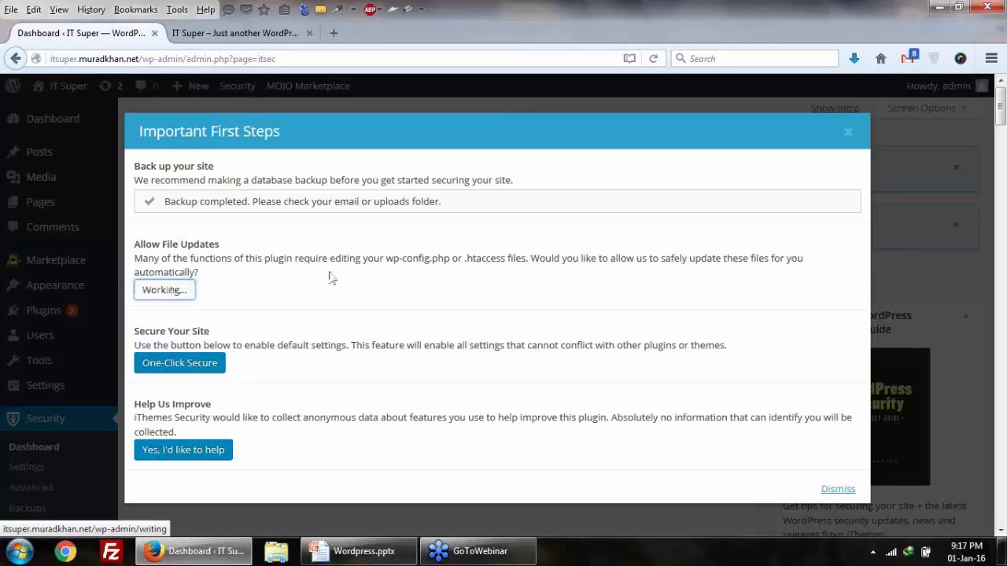
{"action": "left_click_drag", "start_coordinate": [385, 258], "coordinate": [501, 258]}
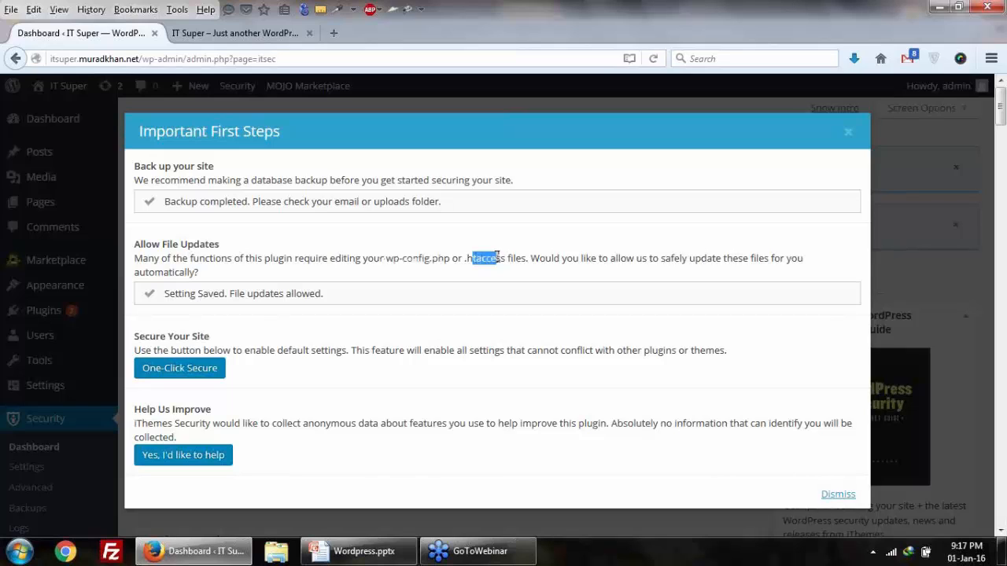
{"action": "left_click_drag", "start_coordinate": [164, 294], "coordinate": [222, 293]}
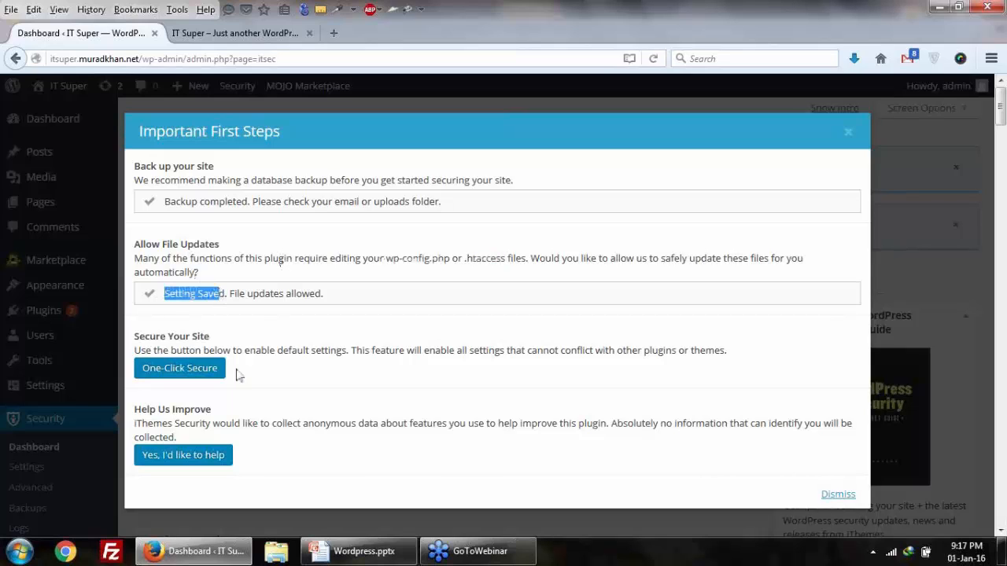
{"action": "scroll", "coordinate": [244, 386], "scroll_direction": "down", "scroll_amount": 2}
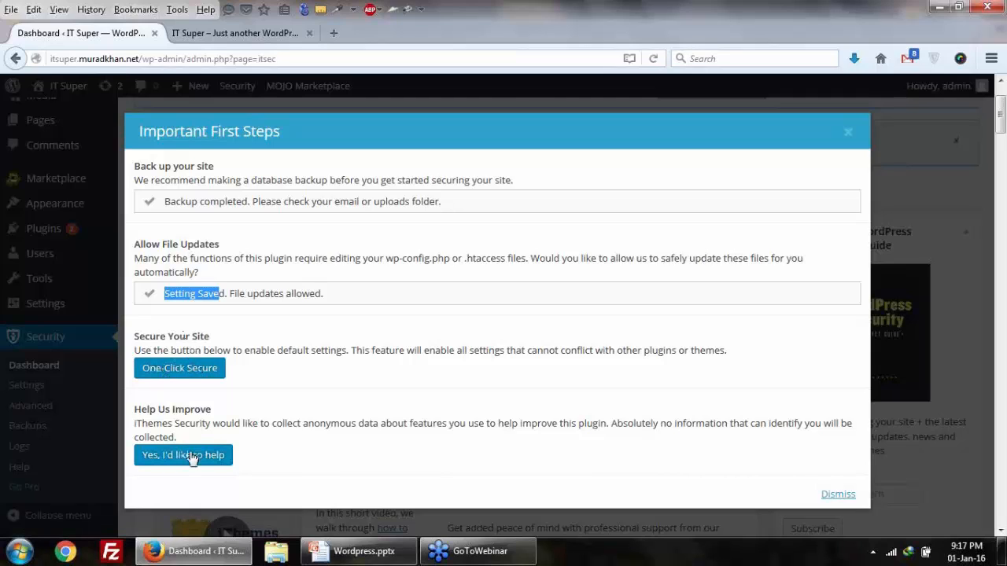
{"action": "left_click", "coordinate": [830, 495]}
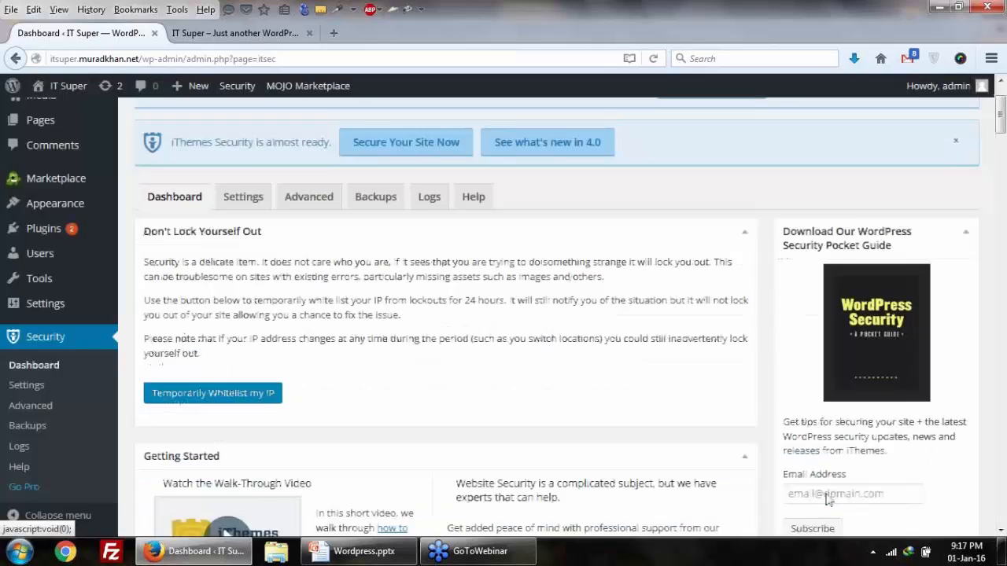
{"action": "scroll", "coordinate": [498, 400], "scroll_direction": "down", "scroll_amount": 5}
{"action": "scroll", "coordinate": [498, 400], "scroll_direction": "down", "scroll_amount": 4}
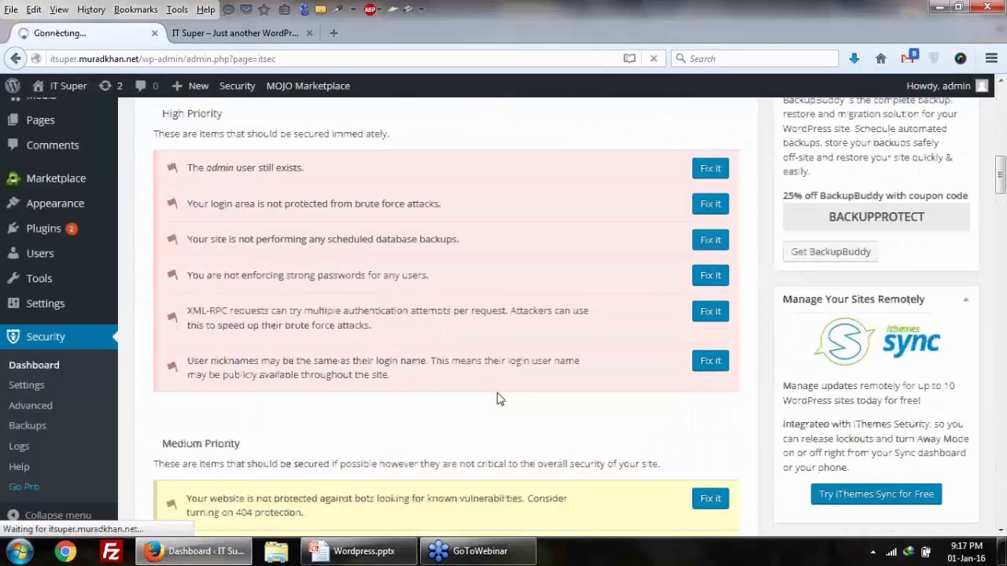
{"action": "scroll", "coordinate": [443, 382], "scroll_direction": "up", "scroll_amount": 2}
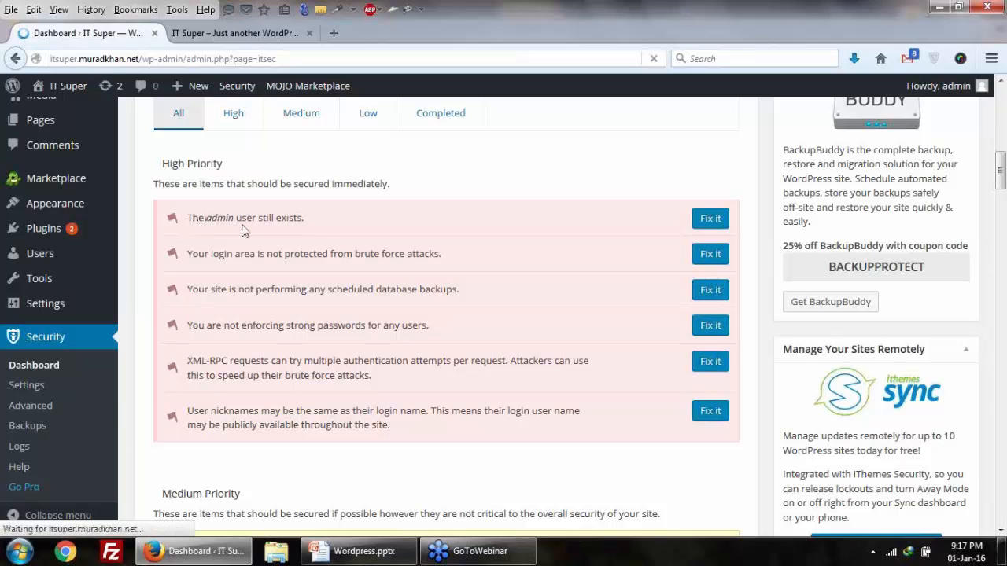
{"action": "scroll", "coordinate": [227, 228], "scroll_direction": "up", "scroll_amount": 10}
{"action": "scroll", "coordinate": [276, 232], "scroll_direction": "down", "scroll_amount": 5}
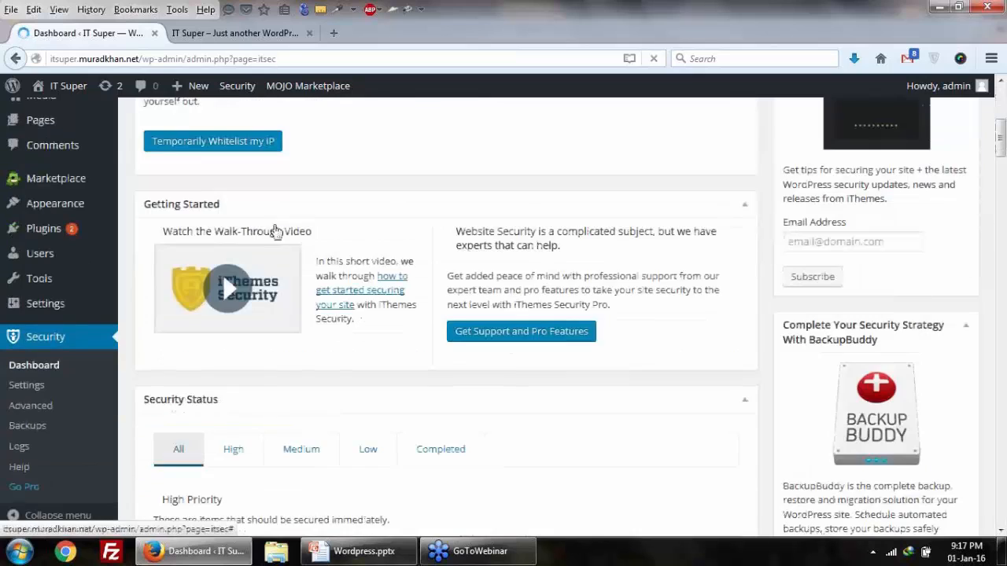
{"action": "scroll", "coordinate": [276, 232], "scroll_direction": "down", "scroll_amount": 4}
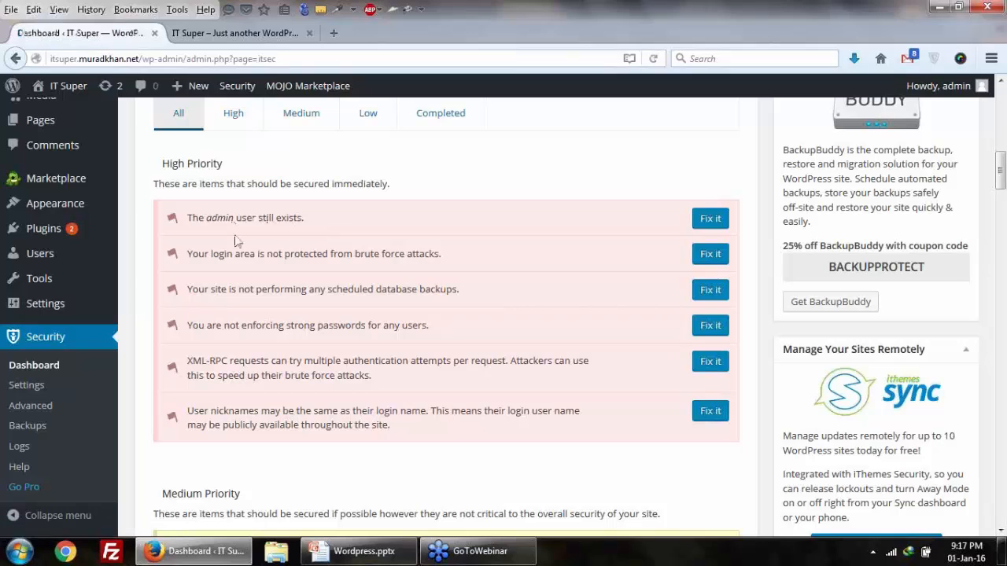
{"action": "left_click_drag", "start_coordinate": [210, 222], "coordinate": [272, 221]}
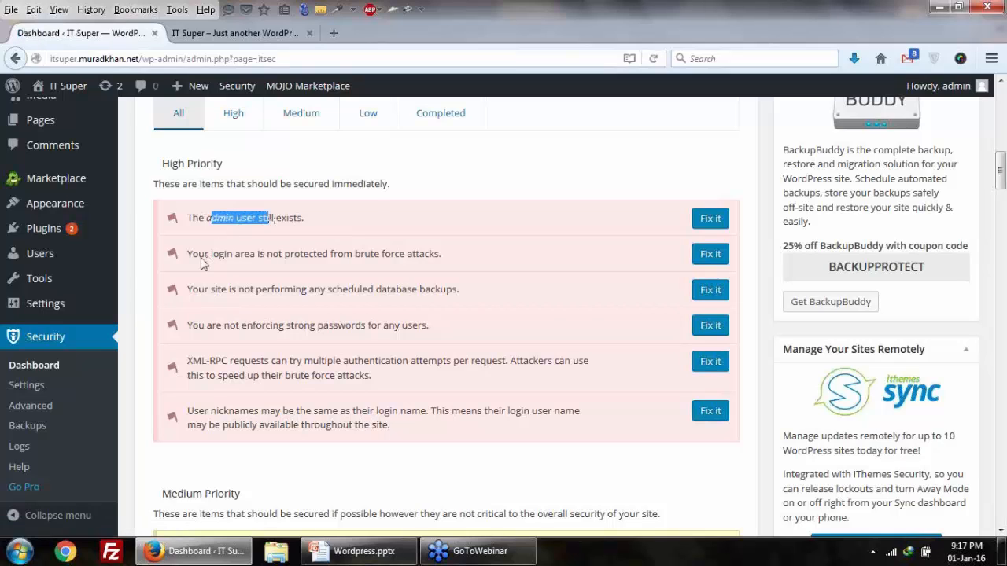
{"action": "left_click_drag", "start_coordinate": [355, 260], "coordinate": [443, 270]}
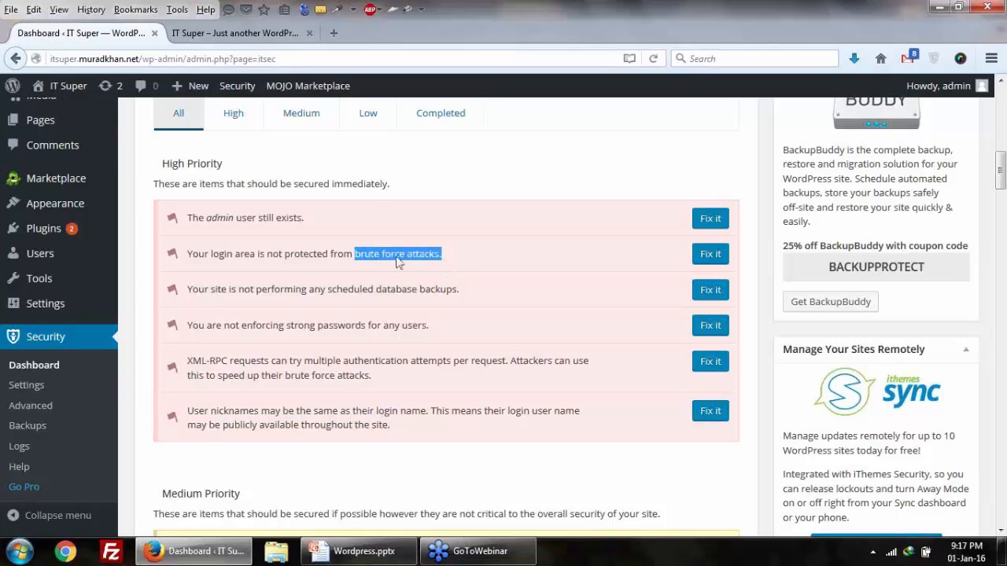
{"action": "left_click", "coordinate": [405, 263]}
{"action": "left_click_drag", "start_coordinate": [356, 260], "coordinate": [459, 259]}
{"action": "left_click", "coordinate": [189, 306]}
{"action": "left_click_drag", "start_coordinate": [189, 305], "coordinate": [251, 302]}
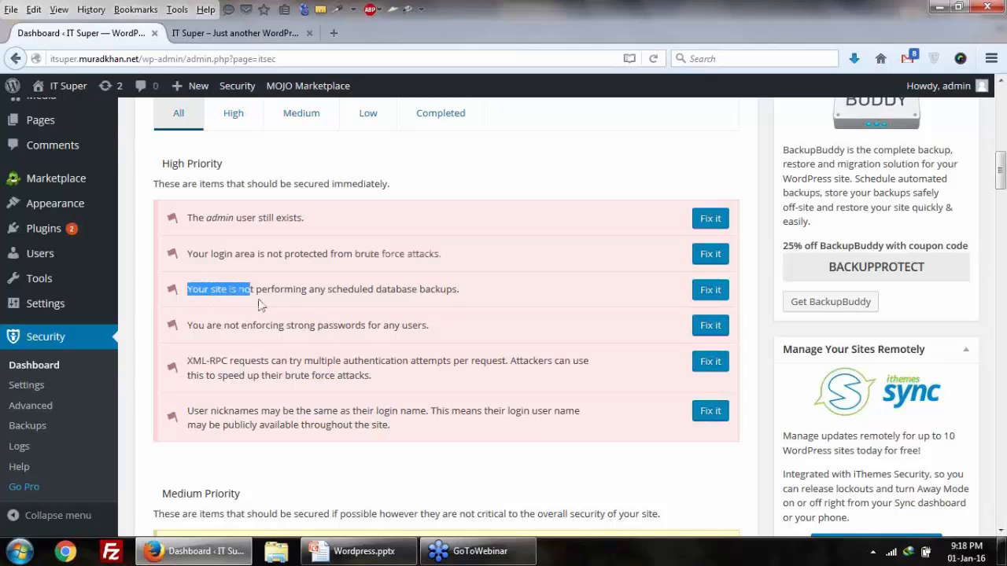
{"action": "left_click_drag", "start_coordinate": [411, 296], "coordinate": [445, 290]}
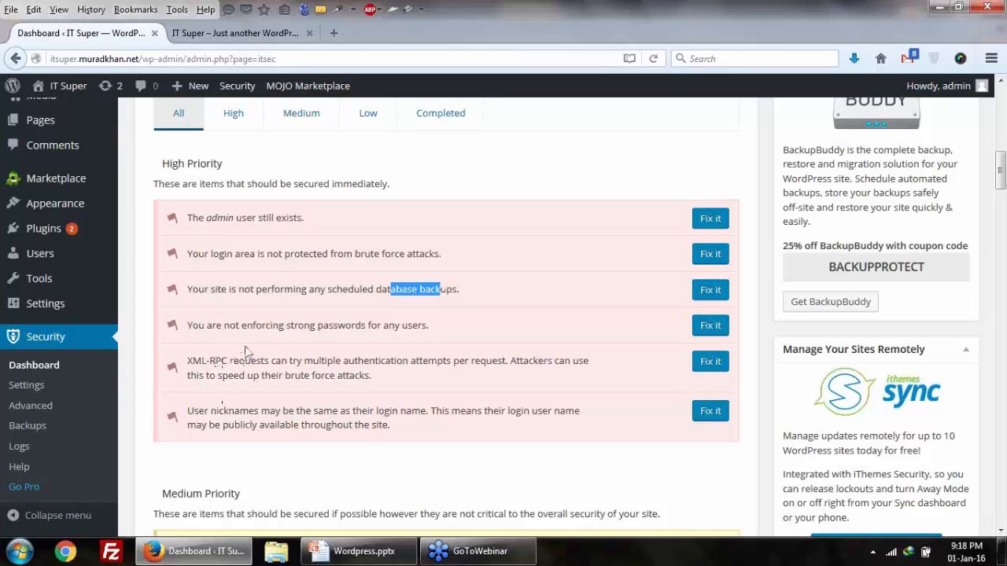
{"action": "left_click", "coordinate": [349, 338]}
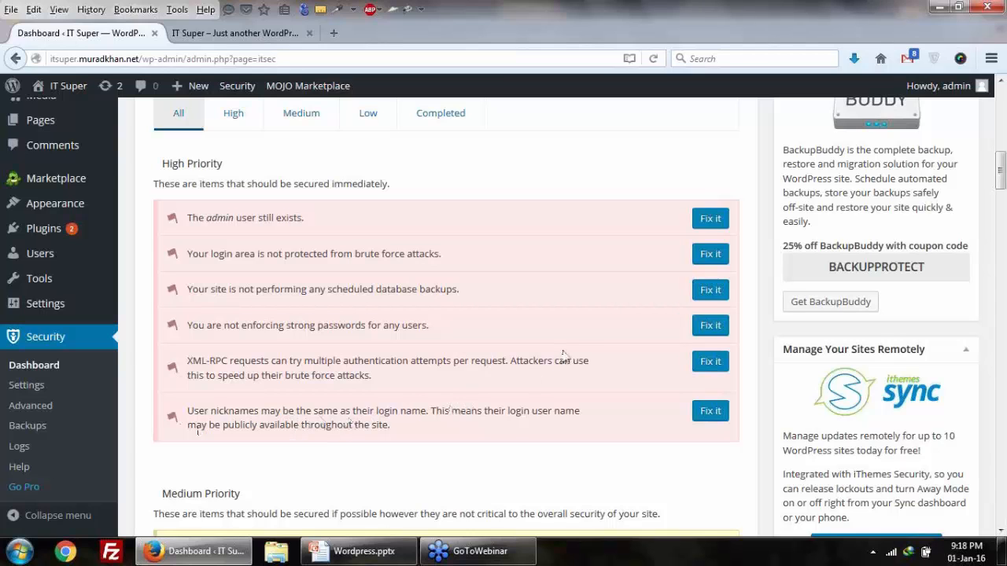
Step: Open the admin user fix in a new tab and bring up its Advanced settings page
{"action": "right_click", "coordinate": [698, 220]}
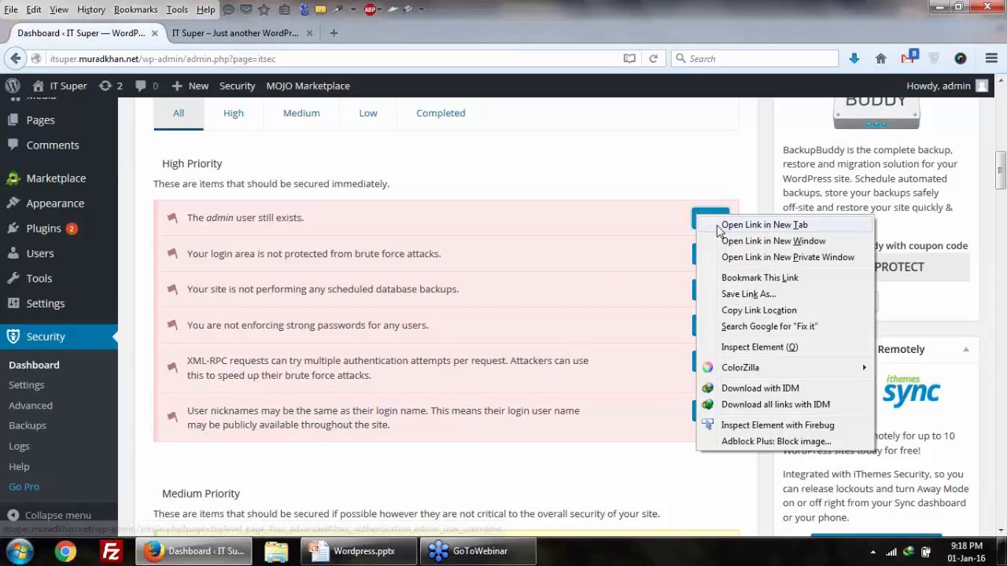
{"action": "left_click", "coordinate": [748, 225]}
{"action": "scroll", "coordinate": [486, 285], "scroll_direction": "up", "scroll_amount": 4}
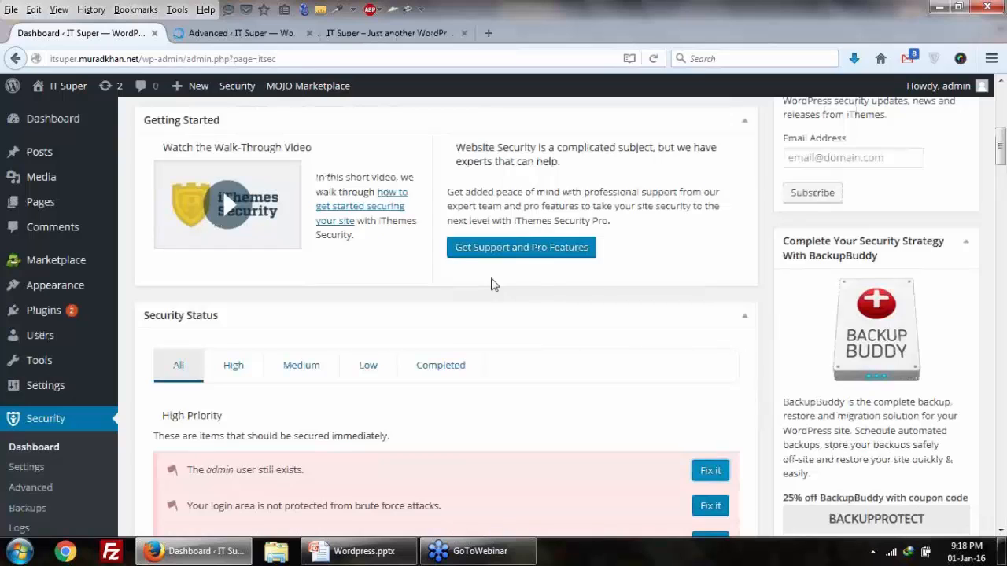
{"action": "left_click", "coordinate": [250, 33]}
{"action": "scroll", "coordinate": [432, 319], "scroll_direction": "down", "scroll_amount": 4}
{"action": "scroll", "coordinate": [432, 319], "scroll_direction": "down", "scroll_amount": 3}
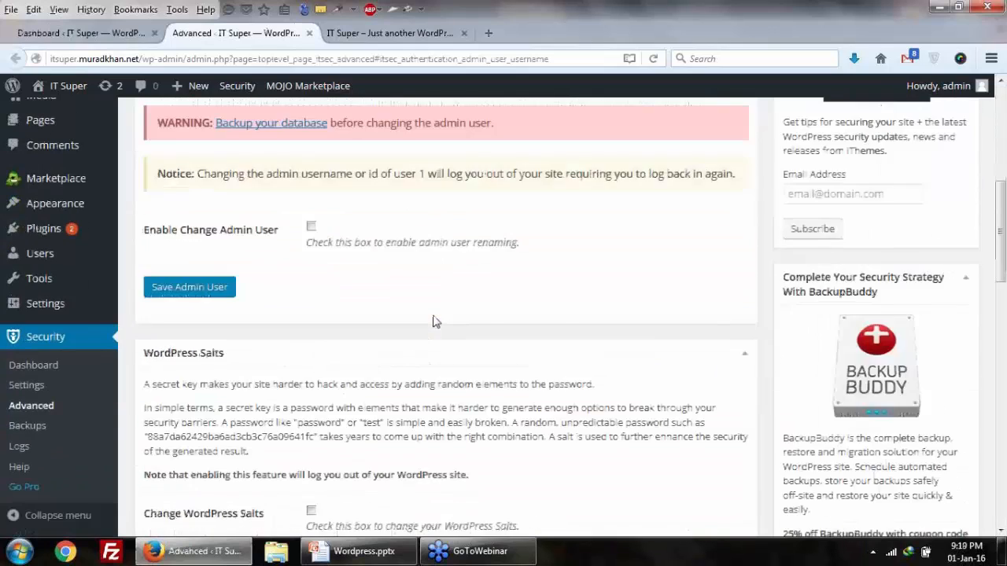
{"action": "scroll", "coordinate": [432, 318], "scroll_direction": "up", "scroll_amount": 4}
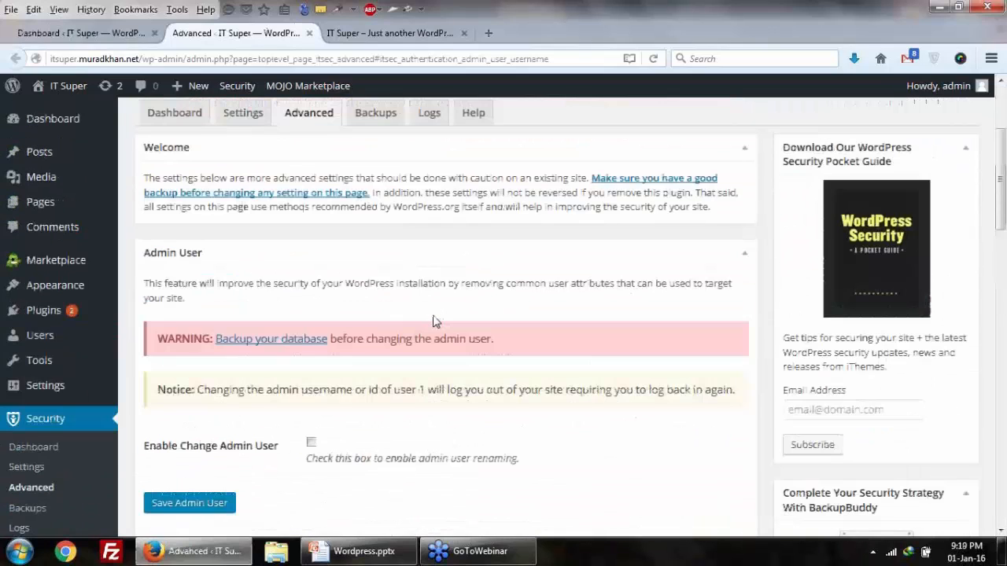
{"action": "scroll", "coordinate": [435, 322], "scroll_direction": "down", "scroll_amount": 3}
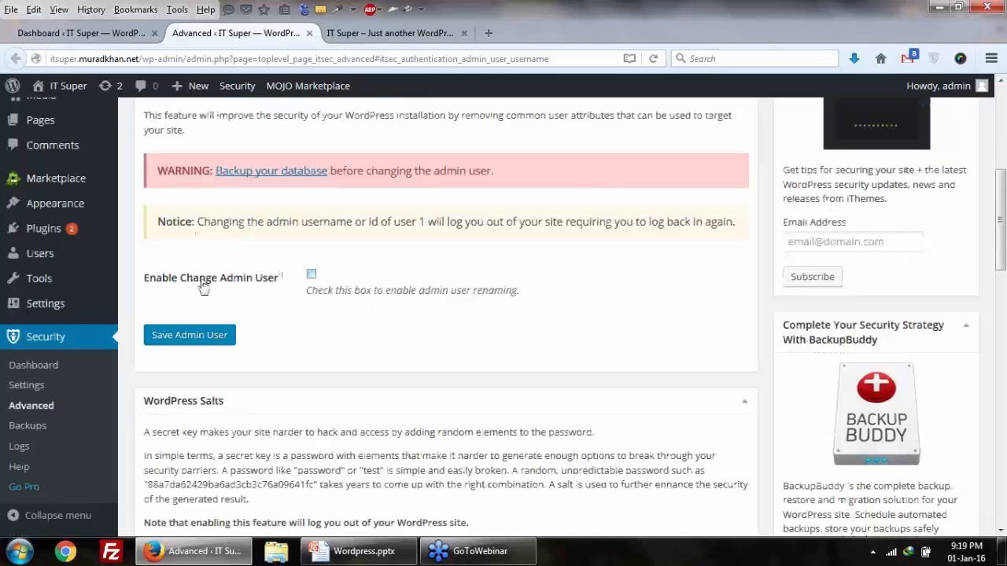
Step: Enable Change Admin User, enter a new admin username, and tick Change User ID 1
{"action": "left_click", "coordinate": [305, 277]}
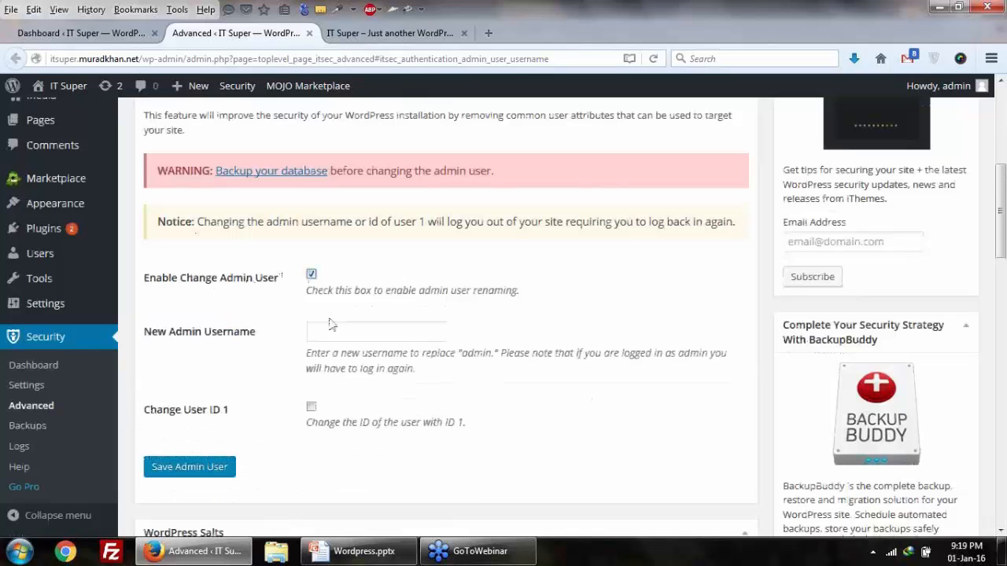
{"action": "left_click", "coordinate": [340, 330]}
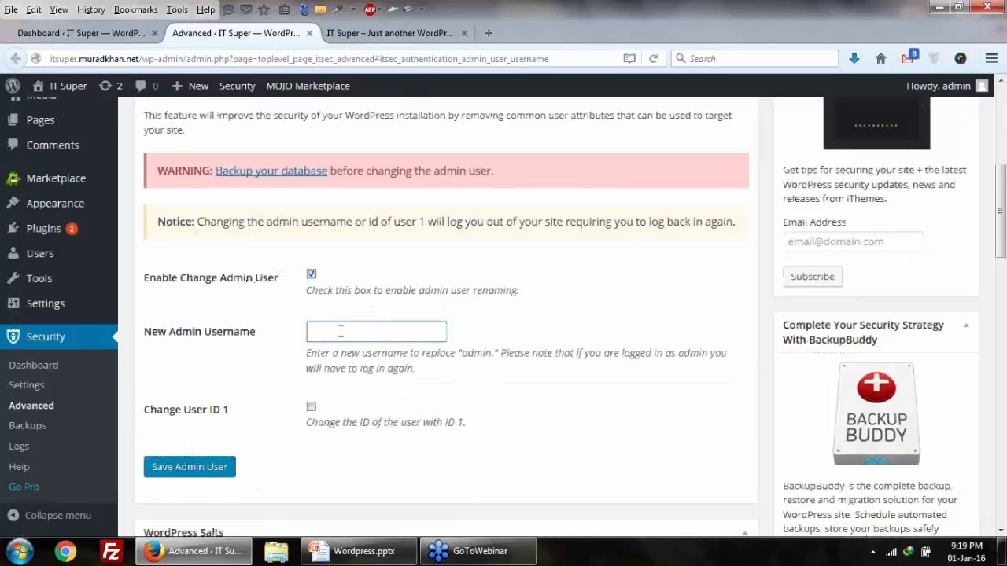
{"action": "type", "text": "khan"}
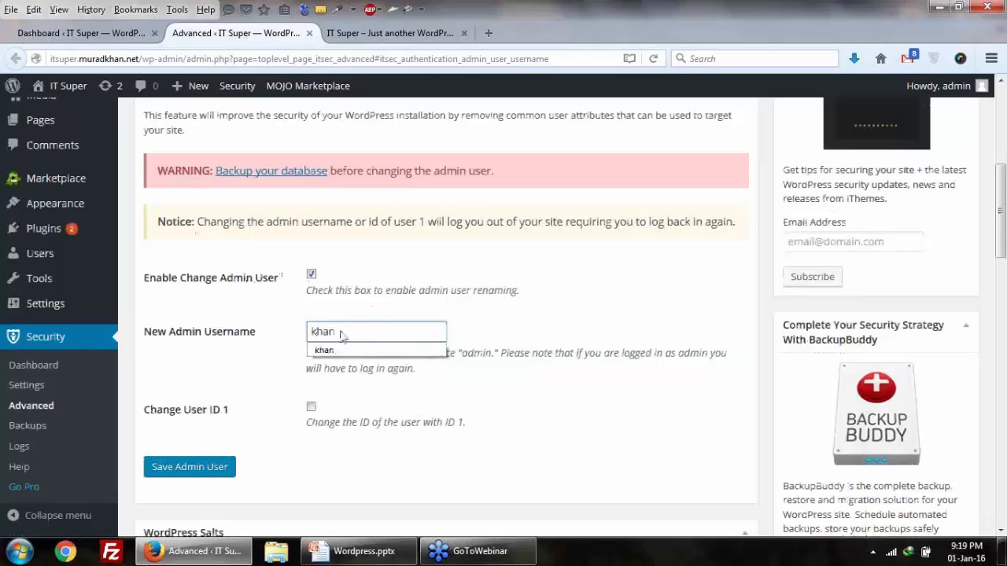
{"action": "left_click", "coordinate": [272, 416]}
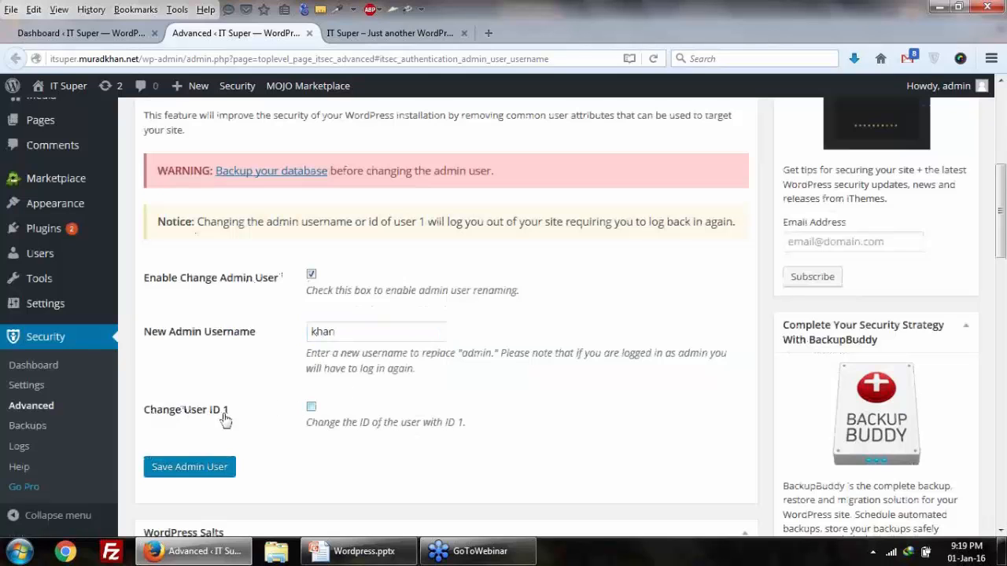
{"action": "left_click", "coordinate": [311, 407]}
Step: Save the admin user change and log back in with the new username and password
{"action": "left_click", "coordinate": [172, 476]}
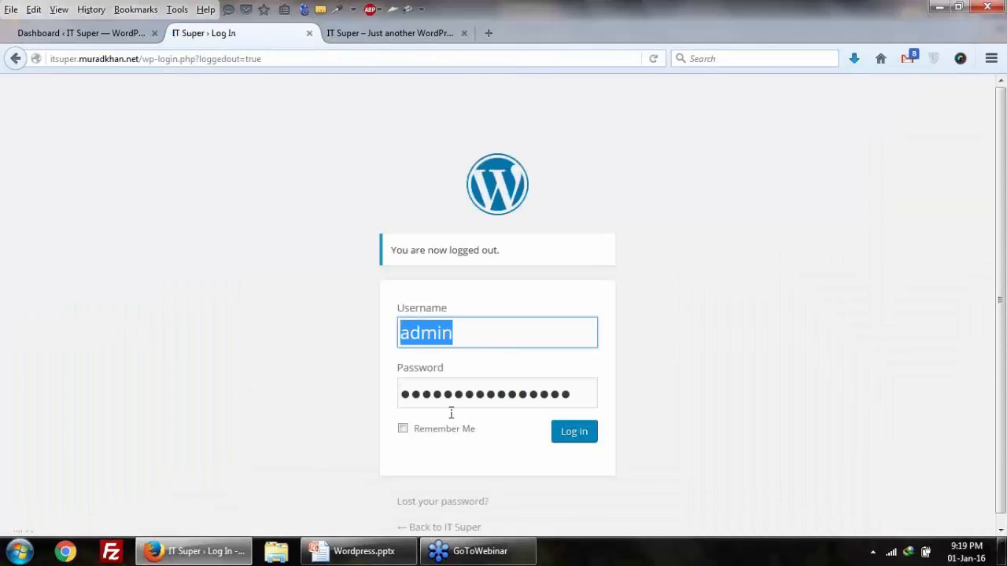
{"action": "double_click", "coordinate": [486, 386]}
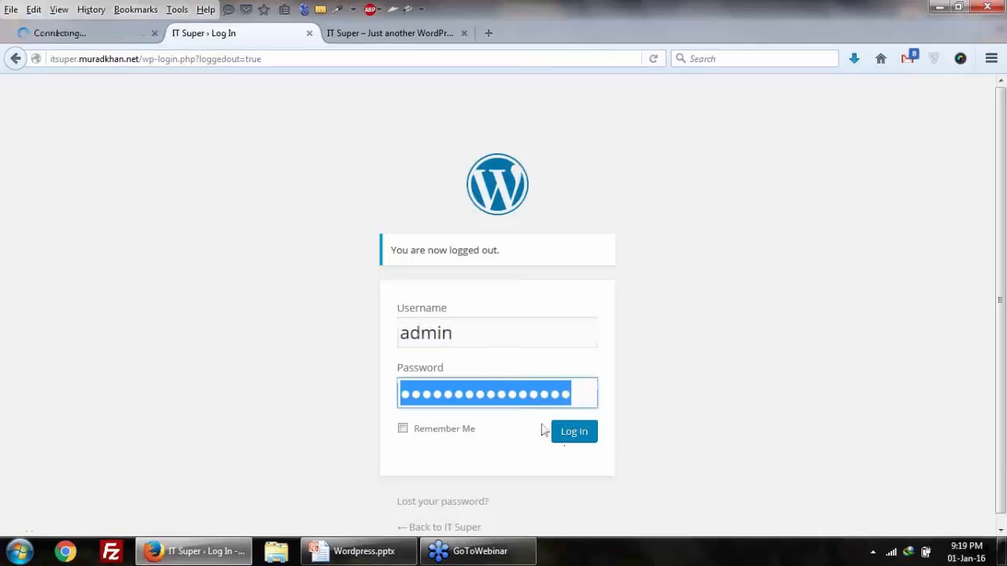
{"action": "key", "text": "shift+Tab"}
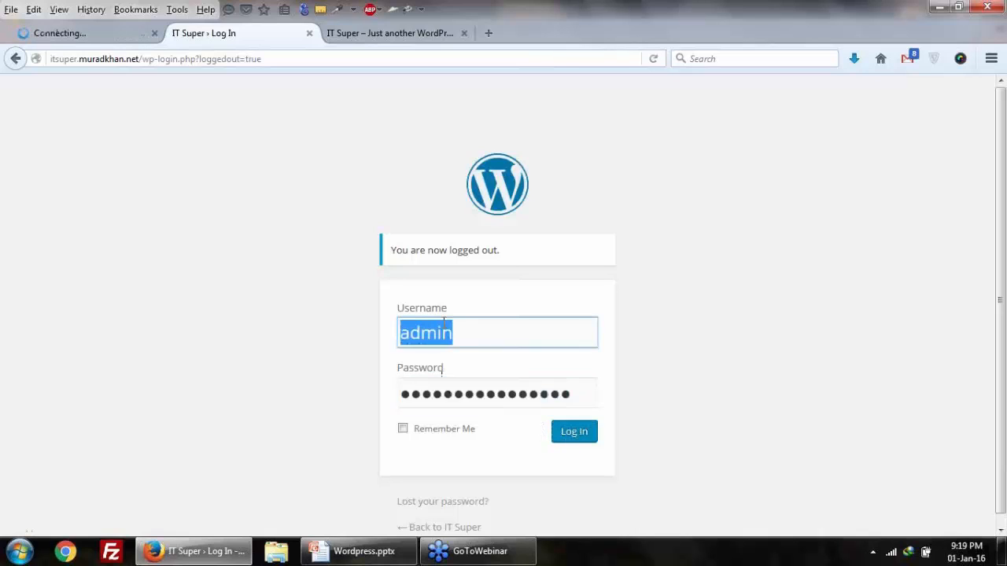
{"action": "type", "text": "khan"}
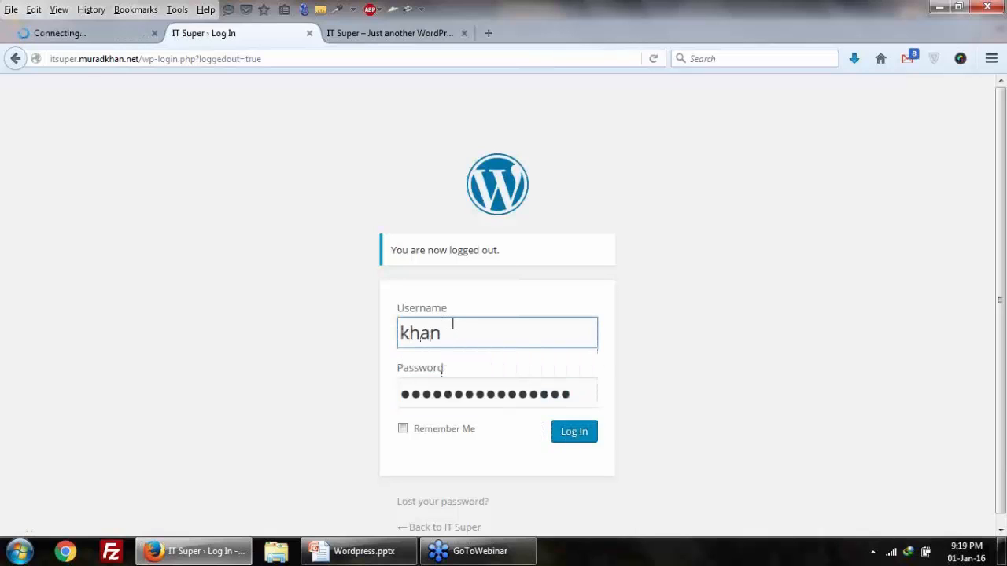
{"action": "double_click", "coordinate": [475, 401]}
{"action": "key", "text": "Return"}
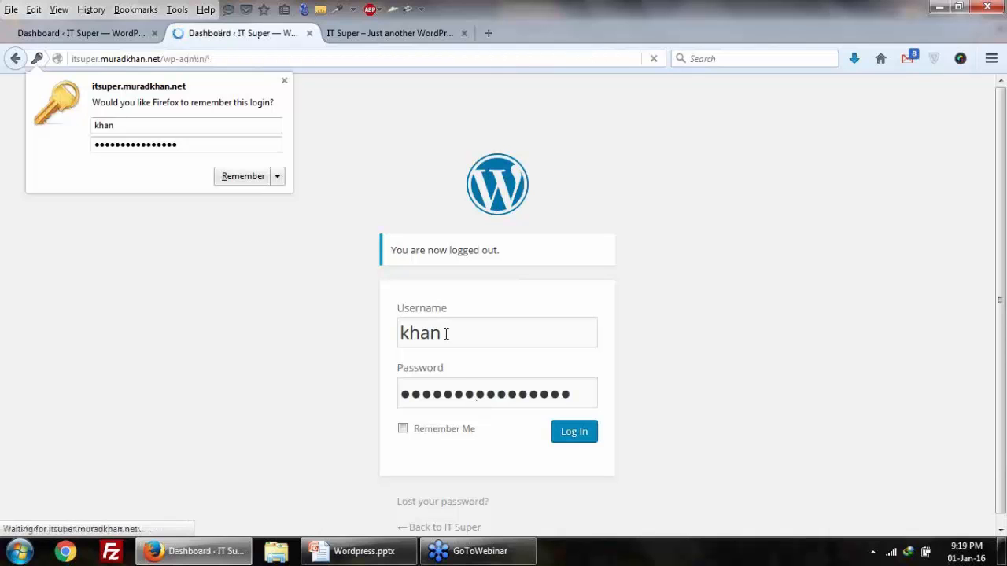
Step: Open Security > Settings, check the site's front page tab, and return to the settings
{"action": "scroll", "coordinate": [393, 352], "scroll_direction": "down", "scroll_amount": 4}
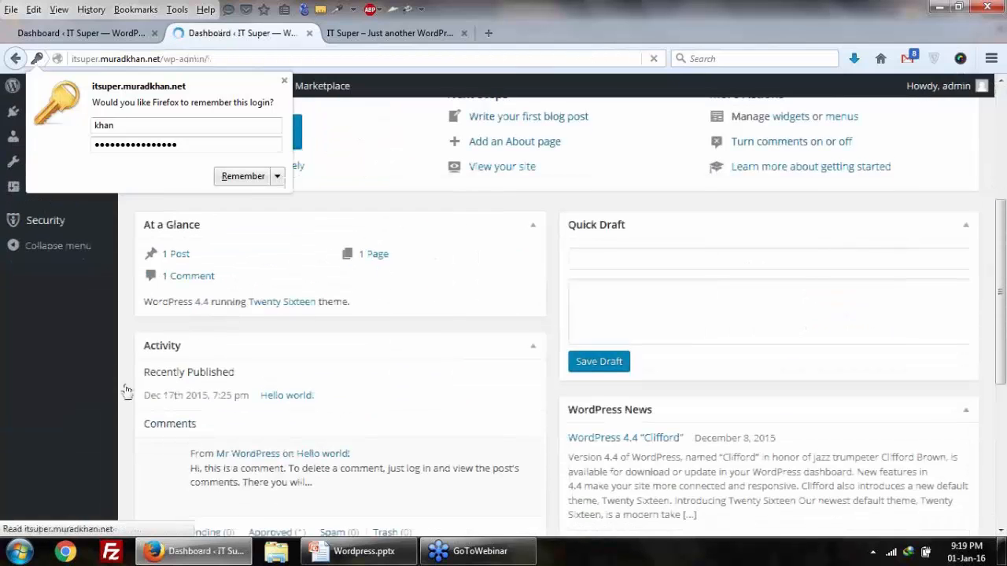
{"action": "mouse_move", "coordinate": [67, 475]}
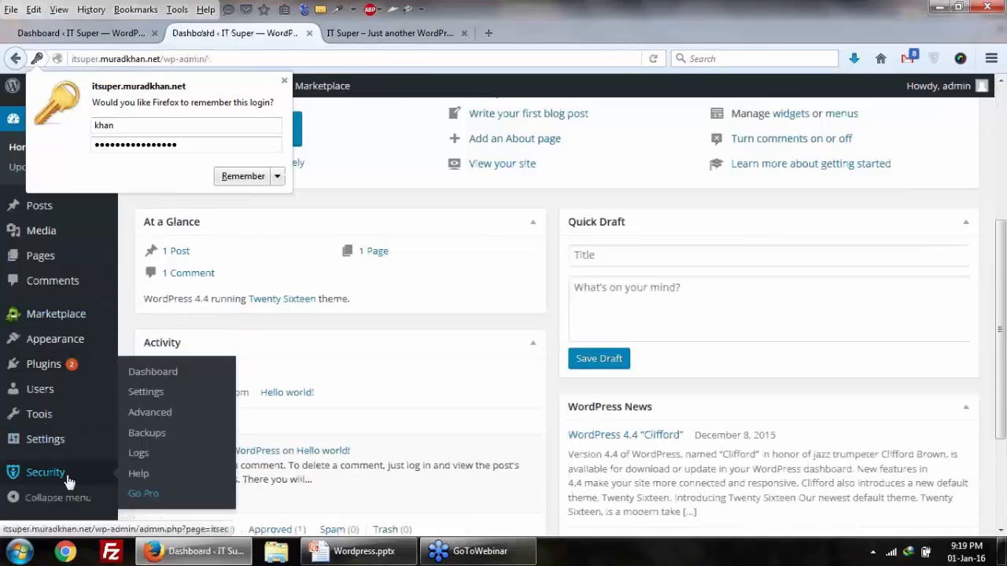
{"action": "left_click", "coordinate": [135, 392]}
{"action": "left_click", "coordinate": [136, 393]}
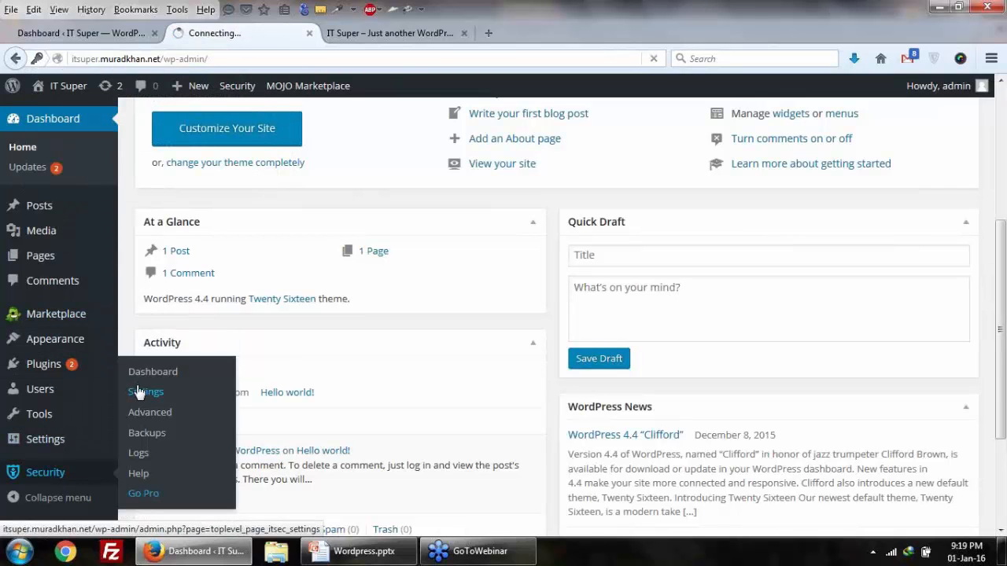
{"action": "left_click", "coordinate": [371, 34]}
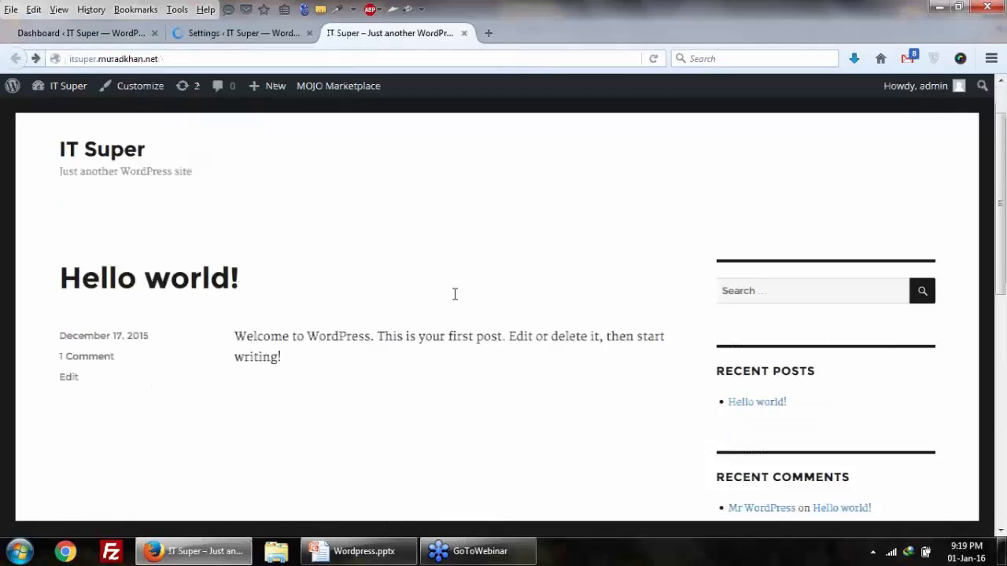
{"action": "scroll", "coordinate": [281, 330], "scroll_direction": "down", "scroll_amount": 10}
{"action": "scroll", "coordinate": [424, 328], "scroll_direction": "up", "scroll_amount": 8}
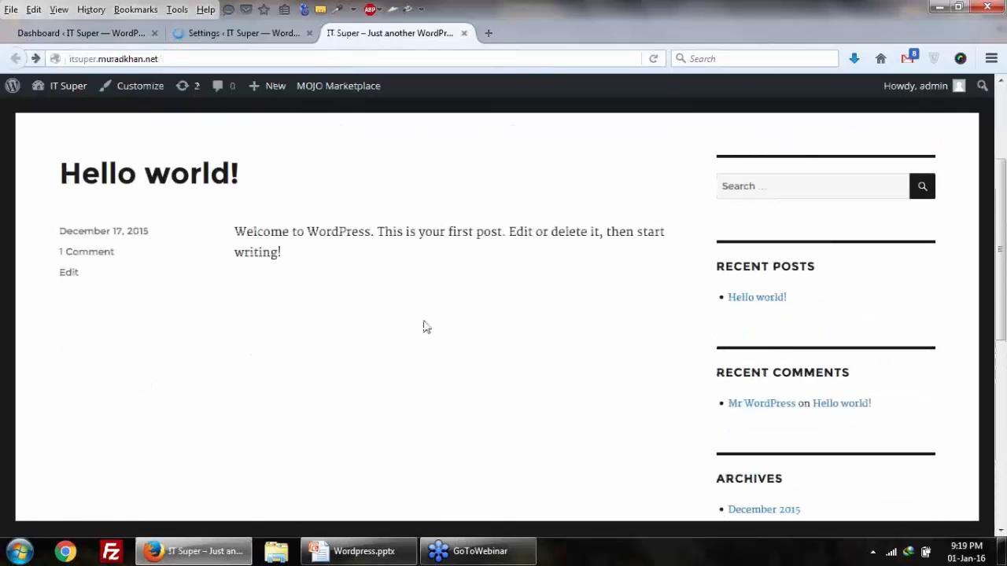
{"action": "scroll", "coordinate": [425, 328], "scroll_direction": "up", "scroll_amount": 3}
{"action": "left_click", "coordinate": [236, 33]}
Step: Scroll through the Global Settings section and the lockout message fields on the Settings page
{"action": "scroll", "coordinate": [346, 306], "scroll_direction": "down", "scroll_amount": 3}
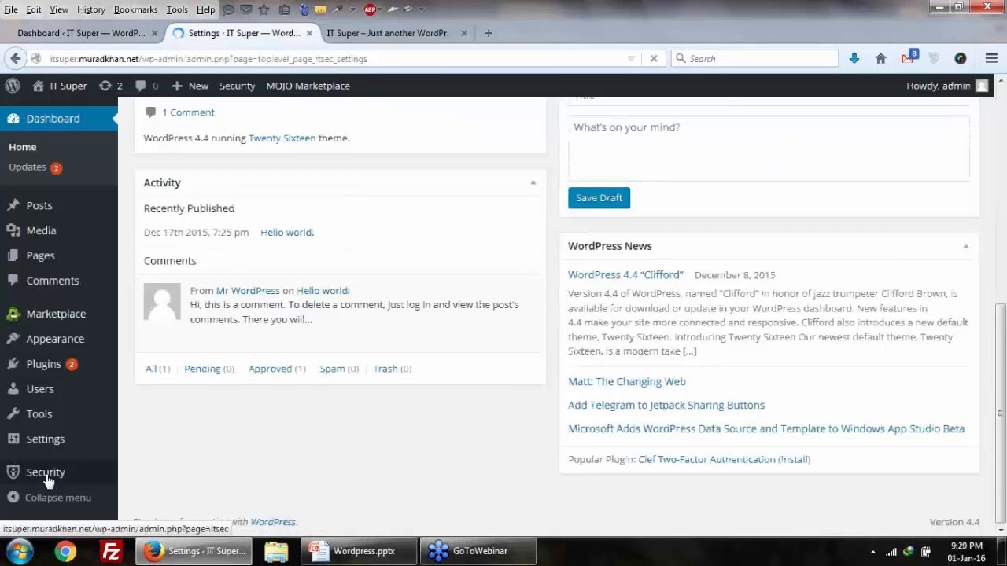
{"action": "scroll", "coordinate": [331, 426], "scroll_direction": "down", "scroll_amount": 10}
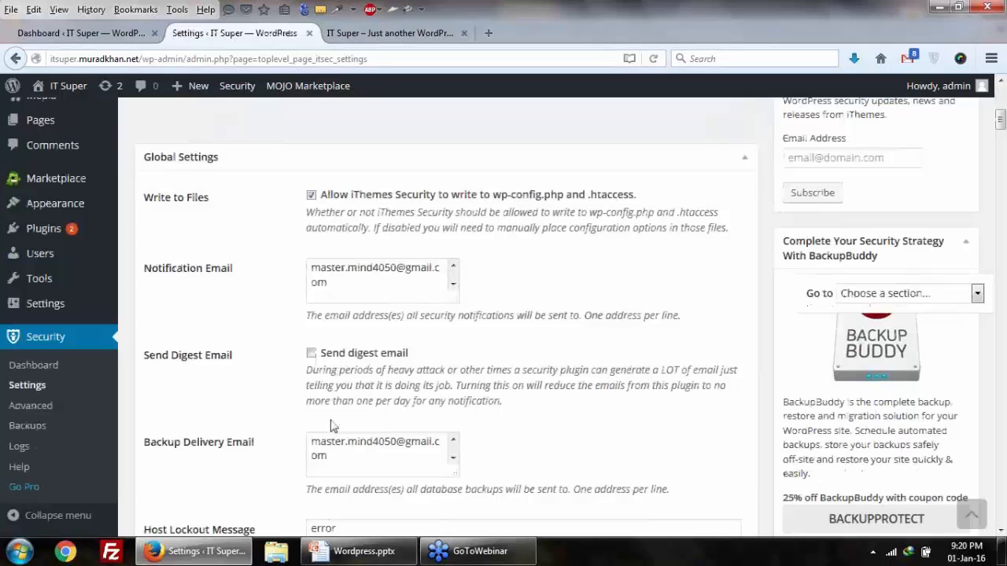
{"action": "scroll", "coordinate": [331, 426], "scroll_direction": "down", "scroll_amount": 5}
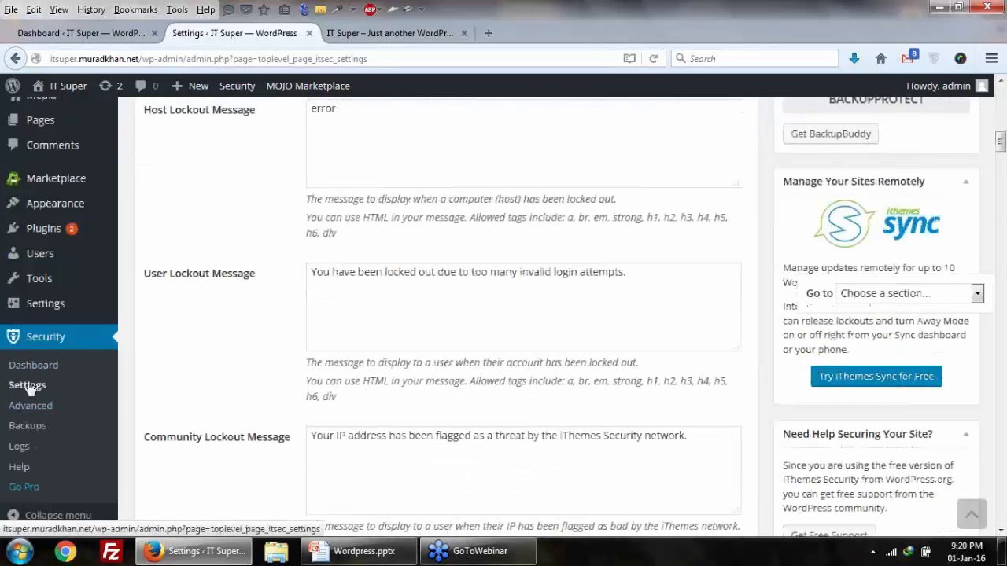
{"action": "scroll", "coordinate": [35, 384], "scroll_direction": "up", "scroll_amount": 8}
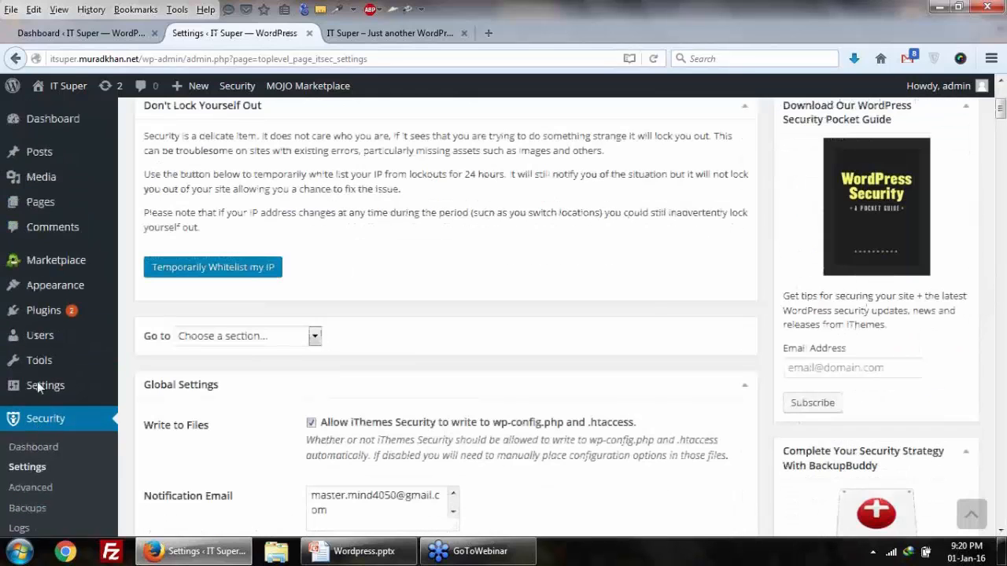
Step: From the Security dashboard's High Priority list, open the brute force fix in a new tab
{"action": "left_click", "coordinate": [35, 456]}
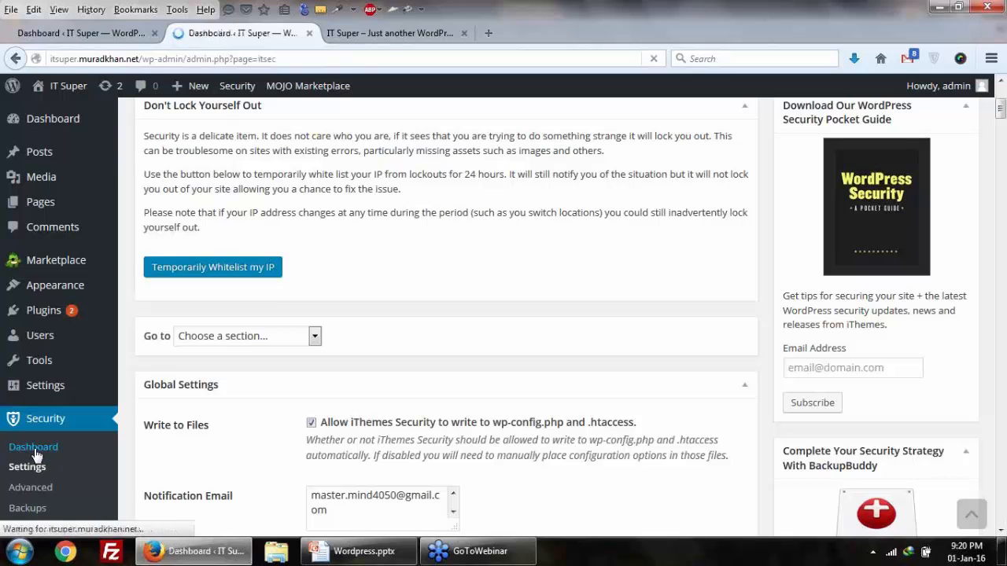
{"action": "scroll", "coordinate": [432, 367], "scroll_direction": "down", "scroll_amount": 5}
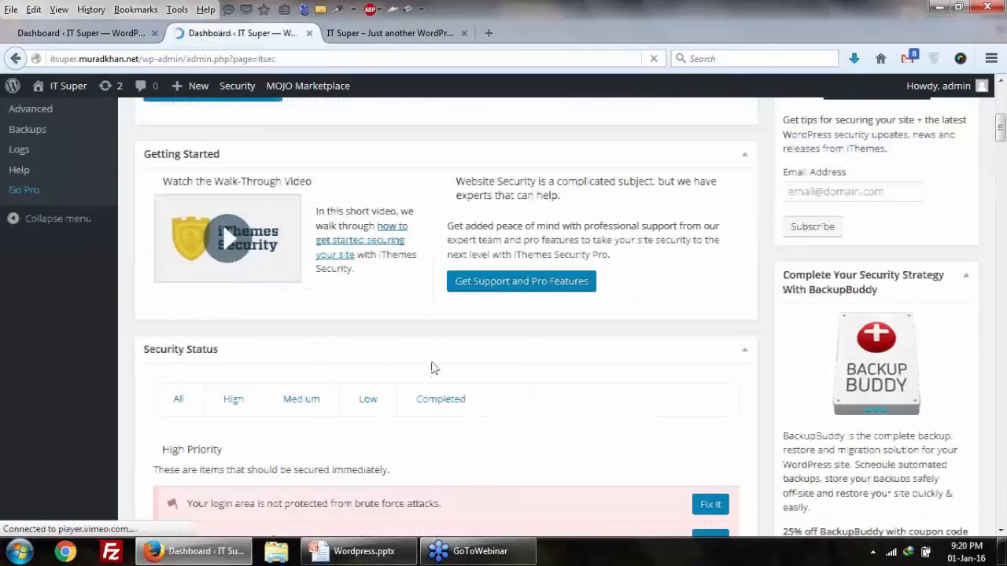
{"action": "scroll", "coordinate": [432, 367], "scroll_direction": "down", "scroll_amount": 3}
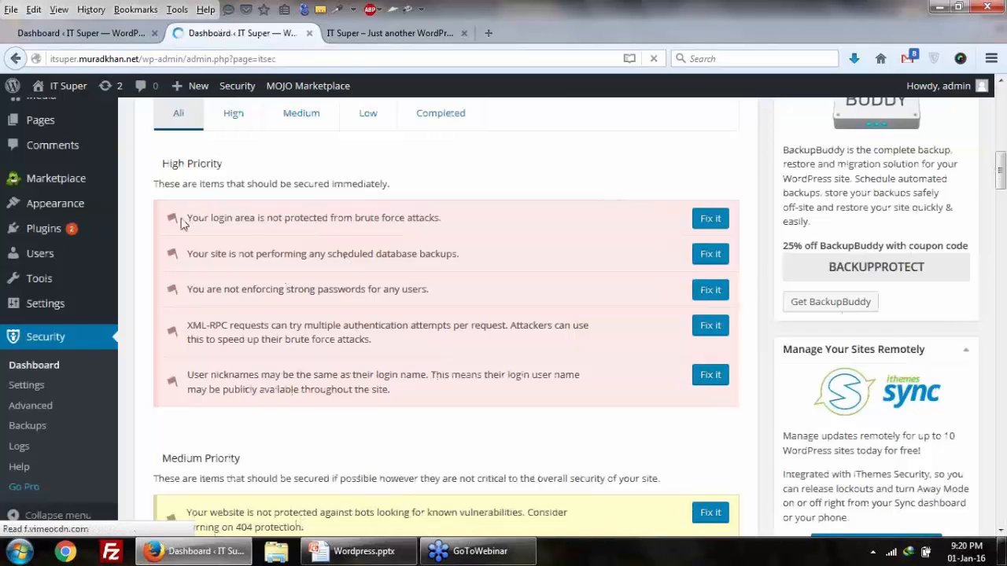
{"action": "left_click_drag", "start_coordinate": [445, 228], "coordinate": [416, 241]}
{"action": "left_click", "coordinate": [250, 233]}
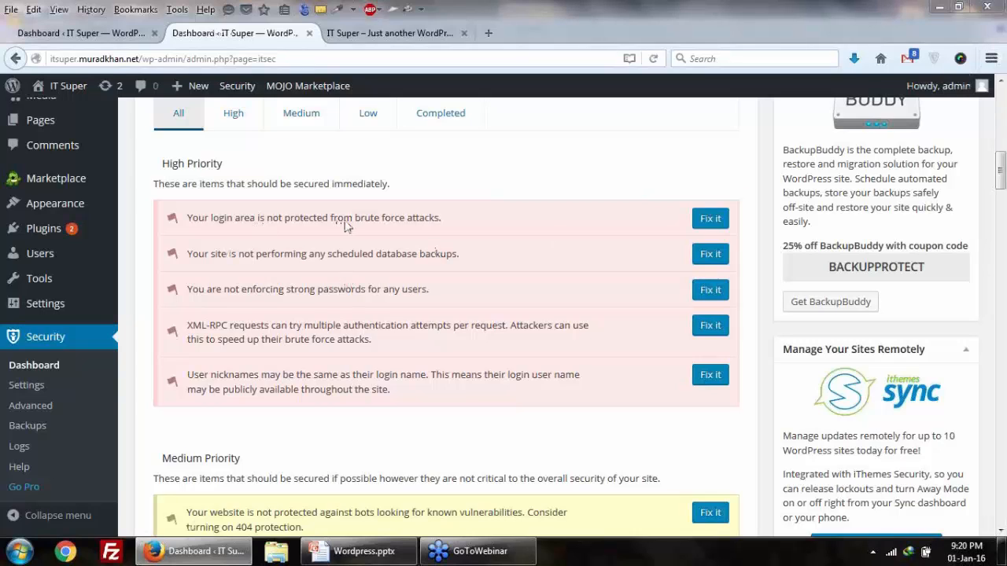
{"action": "right_click", "coordinate": [710, 218]}
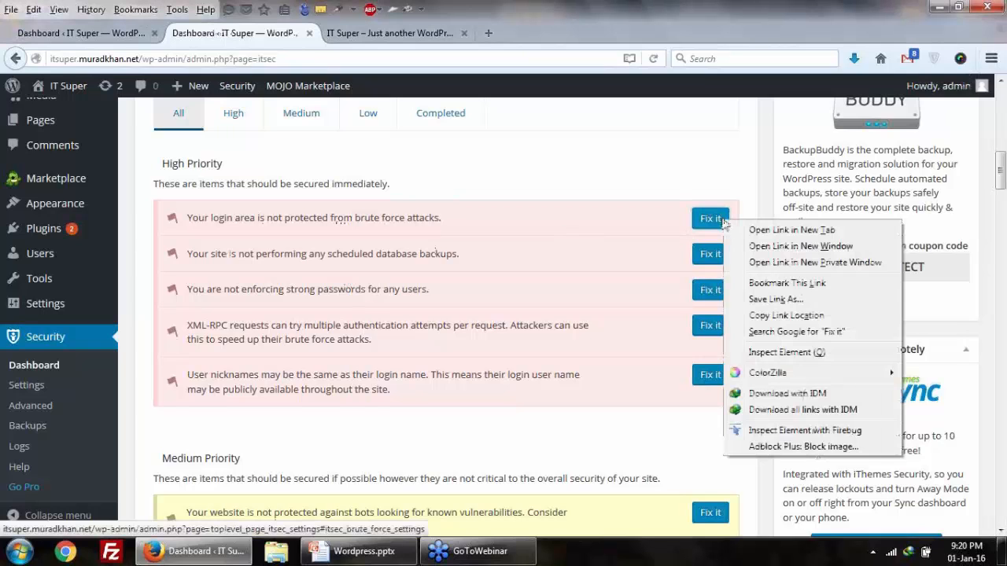
{"action": "left_click", "coordinate": [755, 228]}
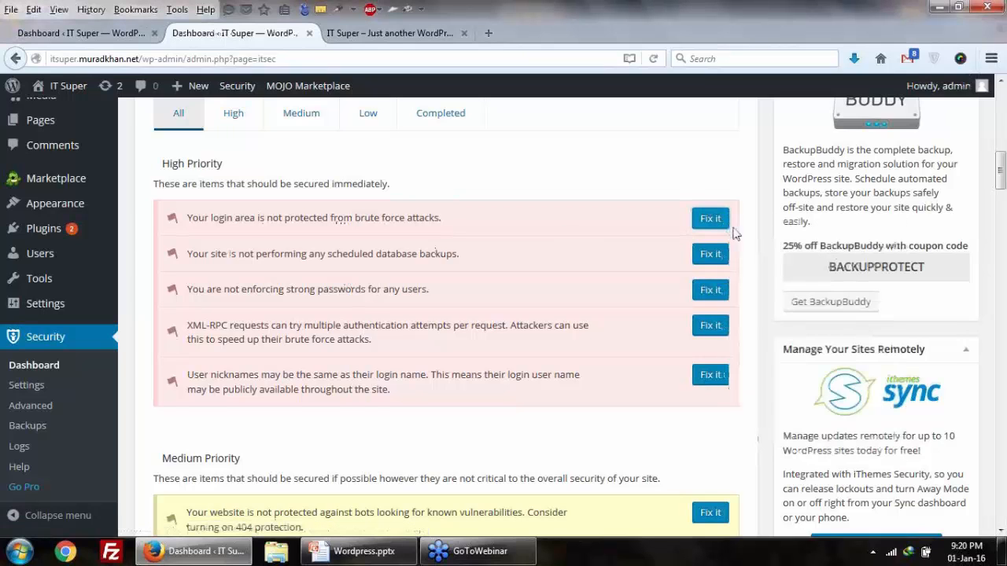
Step: Enable local brute force protection with 5 login attempts per host and 10 per user
{"action": "left_click", "coordinate": [385, 34]}
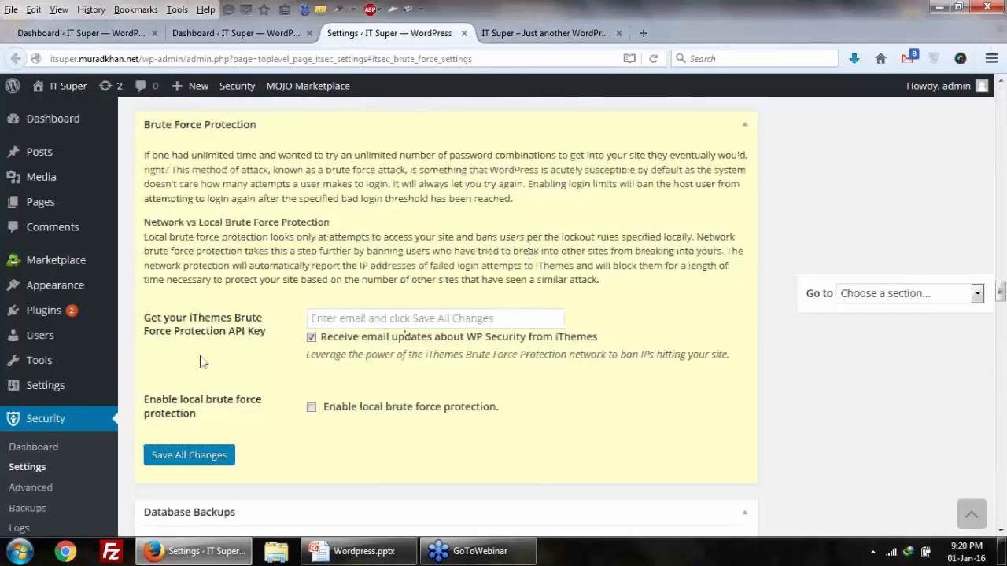
{"action": "left_click", "coordinate": [312, 409]}
{"action": "scroll", "coordinate": [312, 413], "scroll_direction": "down", "scroll_amount": 5}
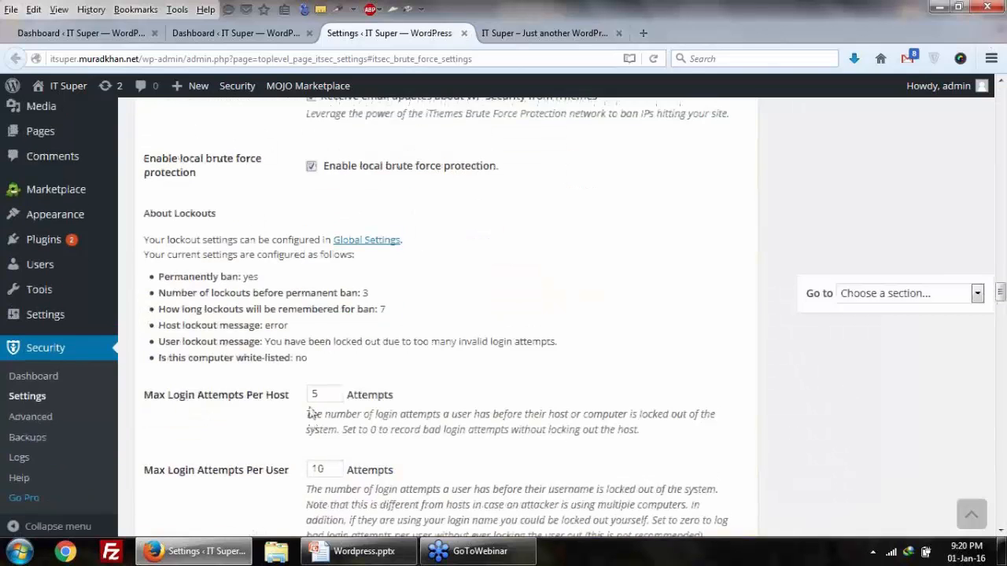
{"action": "scroll", "coordinate": [311, 413], "scroll_direction": "up", "scroll_amount": 3}
{"action": "scroll", "coordinate": [375, 349], "scroll_direction": "down", "scroll_amount": 6}
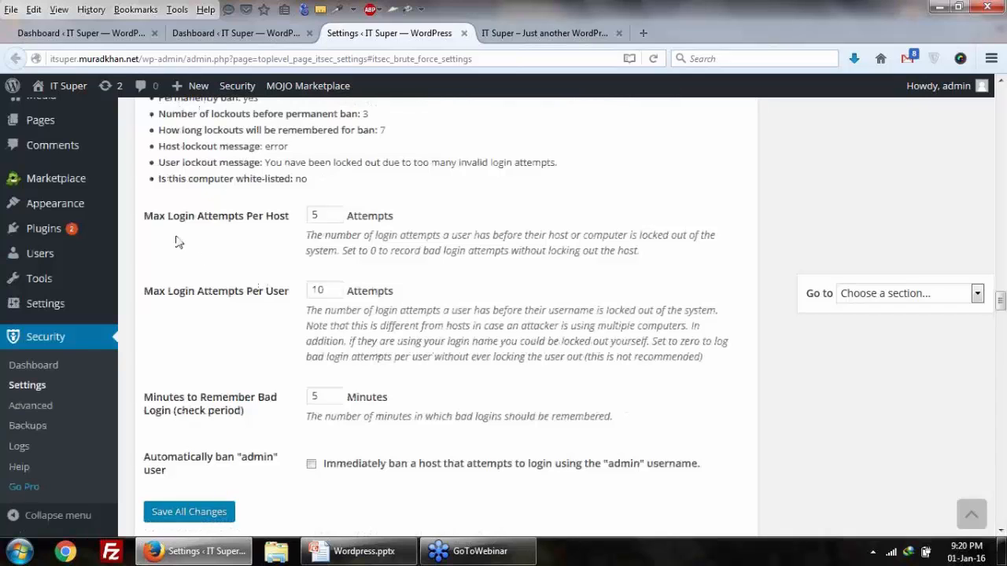
{"action": "scroll", "coordinate": [181, 238], "scroll_direction": "up", "scroll_amount": 2}
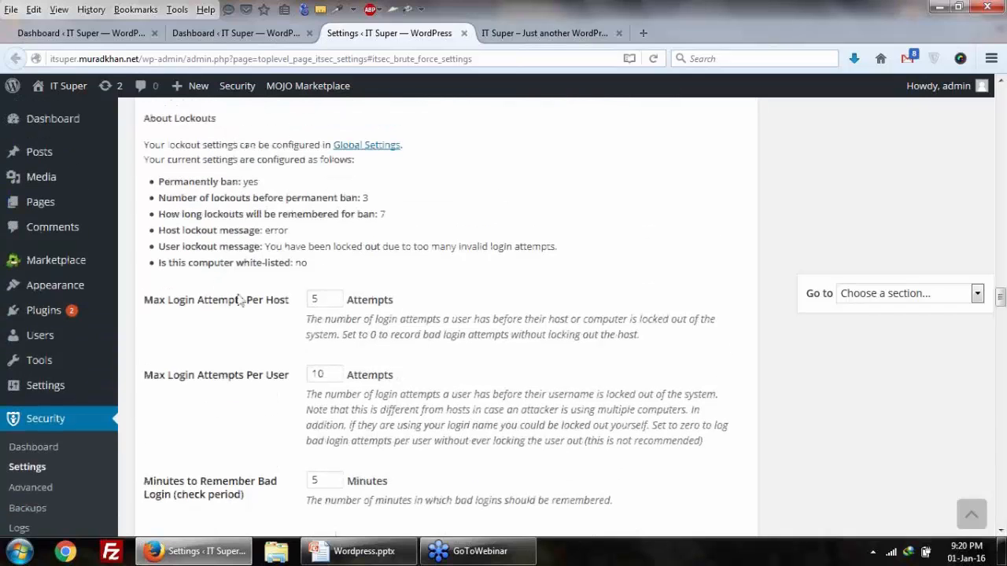
{"action": "left_click_drag", "start_coordinate": [274, 303], "coordinate": [281, 309]}
{"action": "left_click", "coordinate": [320, 300]}
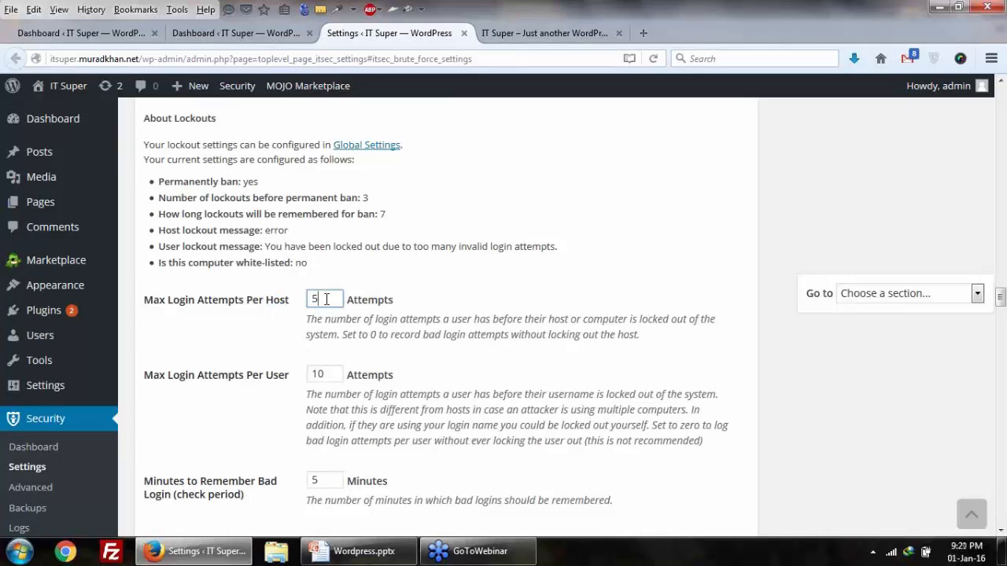
{"action": "left_click_drag", "start_coordinate": [326, 299], "coordinate": [301, 296]}
{"action": "left_click_drag", "start_coordinate": [332, 373], "coordinate": [286, 365]}
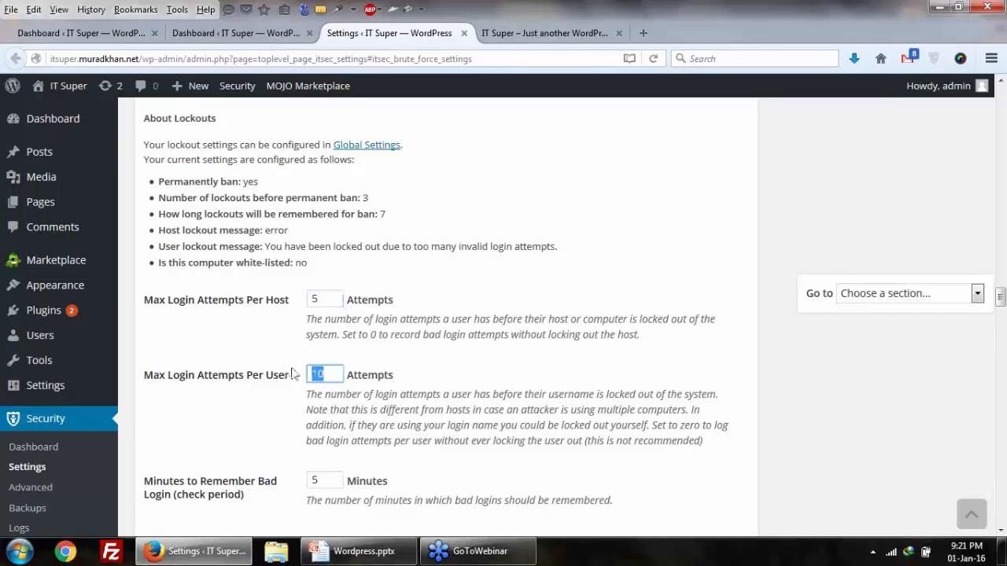
{"action": "left_click", "coordinate": [331, 370]}
{"action": "left_click_drag", "start_coordinate": [332, 373], "coordinate": [276, 375]}
{"action": "scroll", "coordinate": [276, 375], "scroll_direction": "down", "scroll_amount": 4}
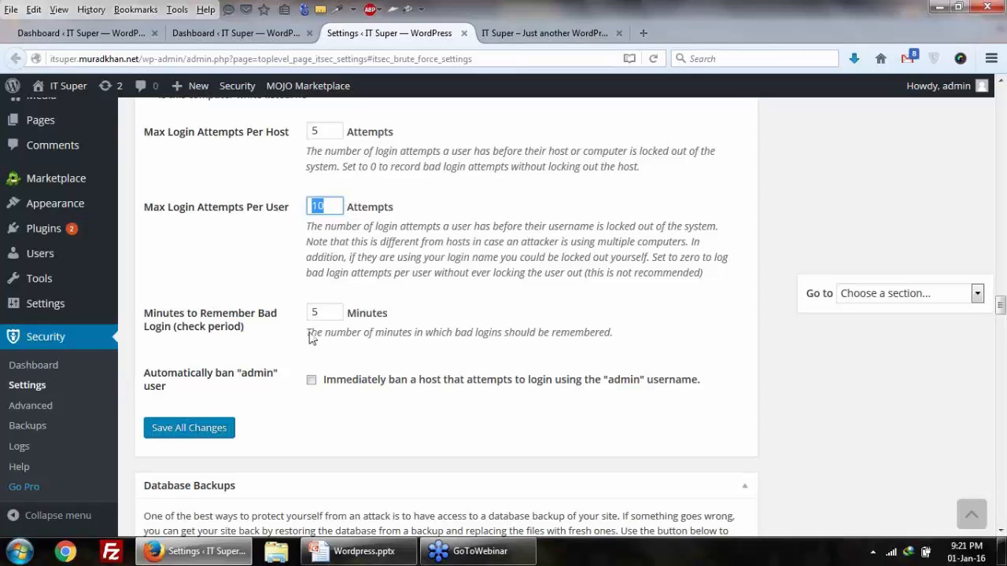
Step: Keep the 5-minute check period, auto-ban hosts logging in as 'admin', and save all changes
{"action": "left_click", "coordinate": [321, 311]}
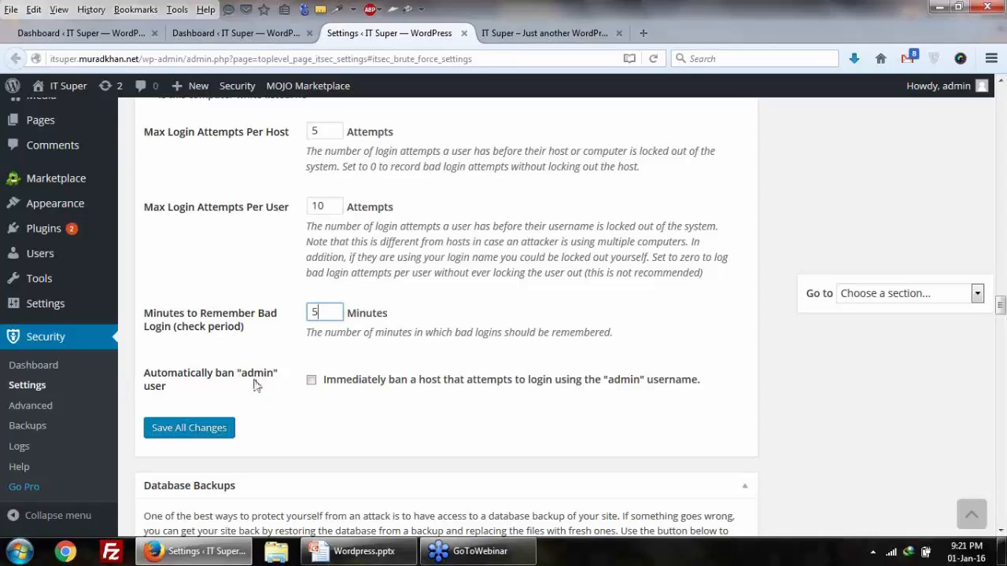
{"action": "left_click", "coordinate": [301, 384]}
{"action": "left_click_drag", "start_coordinate": [241, 376], "coordinate": [275, 378]}
{"action": "left_click", "coordinate": [264, 379]}
{"action": "scroll", "coordinate": [301, 386], "scroll_direction": "up", "scroll_amount": 4}
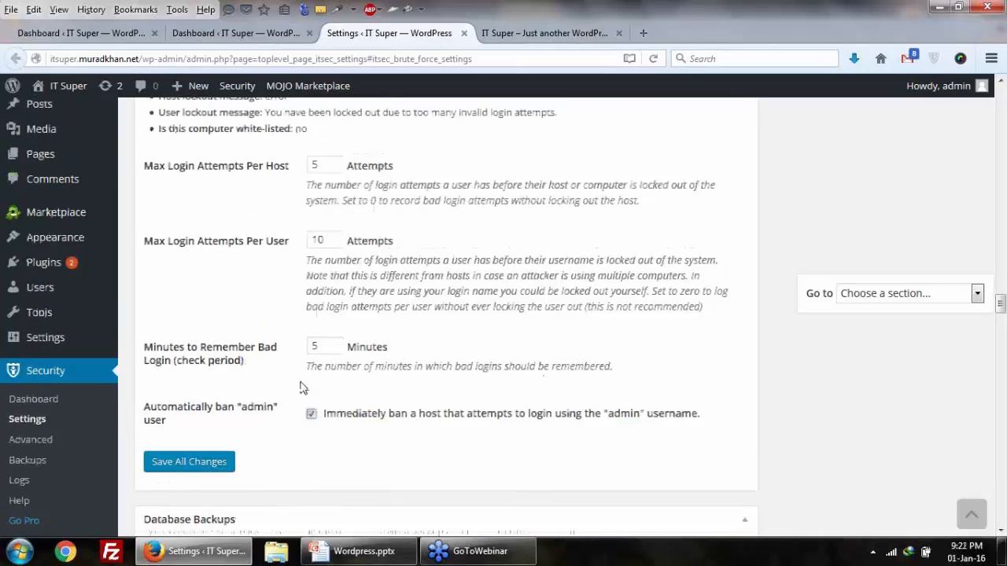
{"action": "scroll", "coordinate": [303, 388], "scroll_direction": "down", "scroll_amount": 6}
{"action": "scroll", "coordinate": [302, 386], "scroll_direction": "up", "scroll_amount": 4}
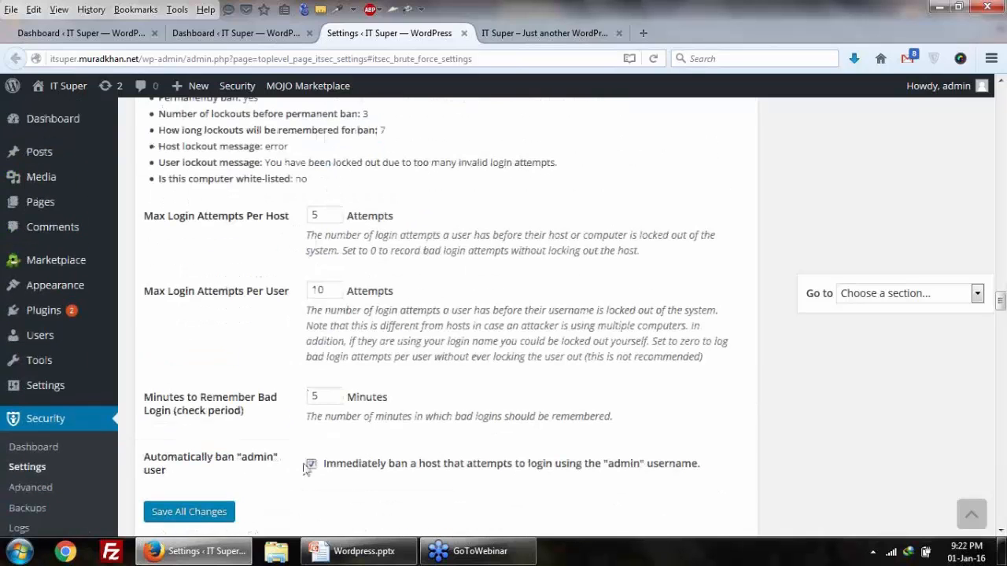
{"action": "left_click", "coordinate": [211, 512]}
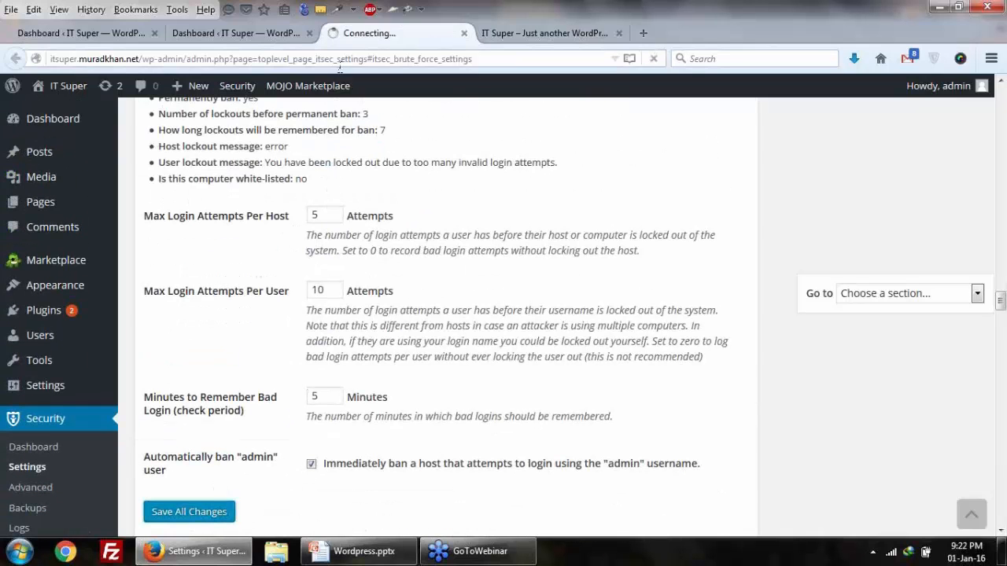
Step: Fill the API key email field in Global Settings with the saved email address
{"action": "scroll", "coordinate": [330, 250], "scroll_direction": "up", "scroll_amount": 4}
{"action": "scroll", "coordinate": [330, 251], "scroll_direction": "up", "scroll_amount": 4}
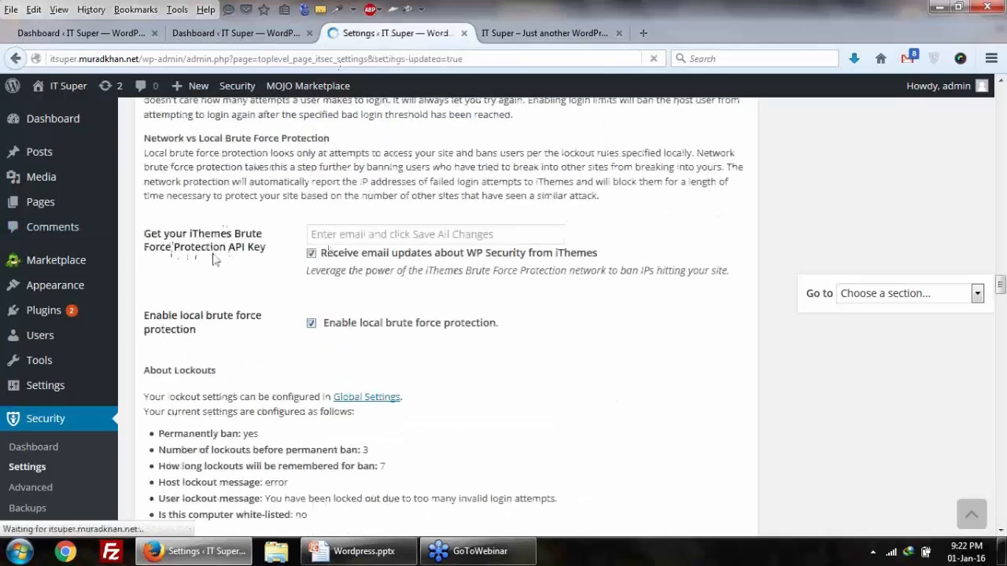
{"action": "left_click", "coordinate": [336, 239]}
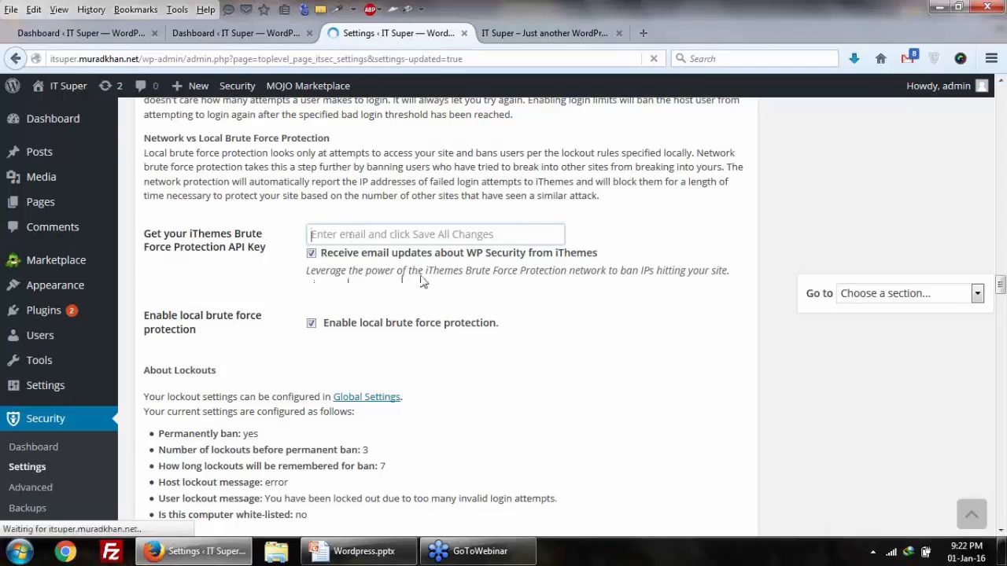
{"action": "left_click", "coordinate": [349, 230]}
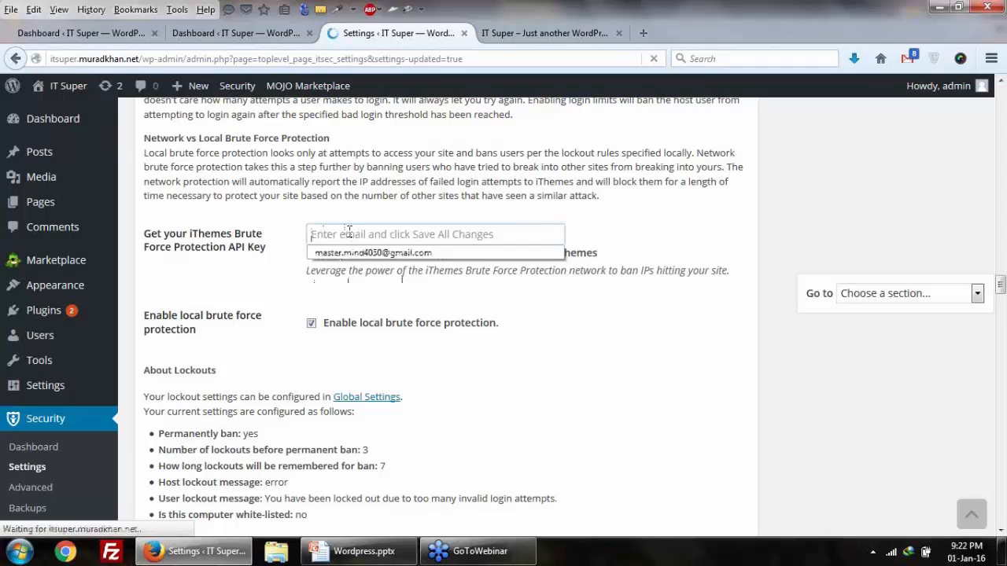
{"action": "left_click", "coordinate": [362, 252]}
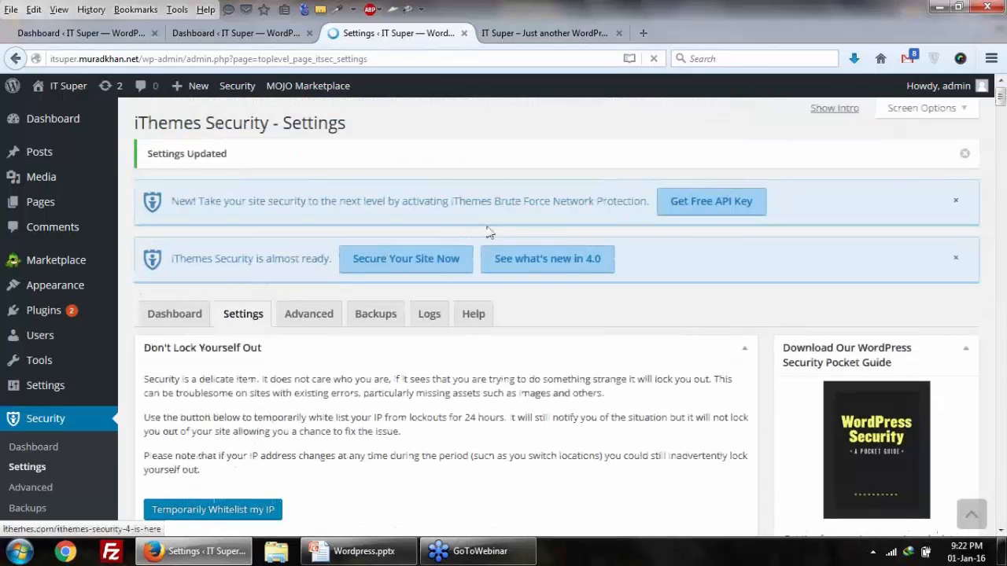
Step: Scroll through the updated Global Settings, then go to the security dashboard's five high-priority issues
{"action": "scroll", "coordinate": [488, 233], "scroll_direction": "down", "scroll_amount": 8}
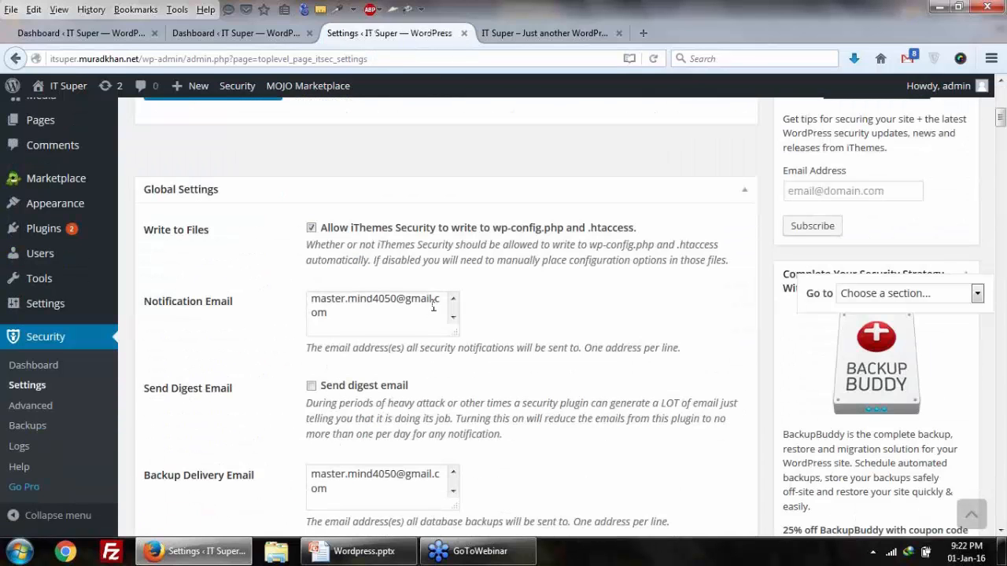
{"action": "scroll", "coordinate": [339, 350], "scroll_direction": "down", "scroll_amount": 20}
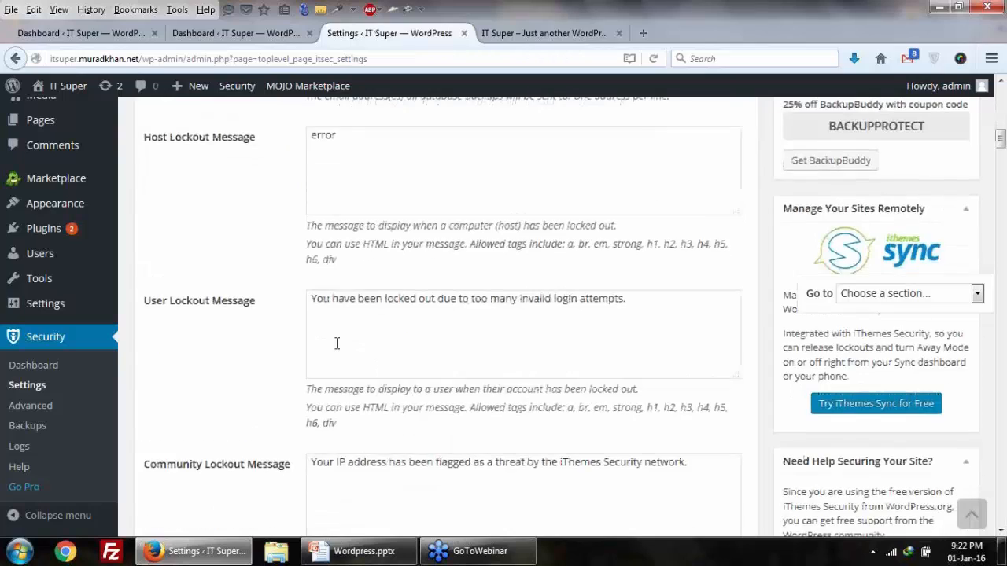
{"action": "scroll", "coordinate": [330, 363], "scroll_direction": "down", "scroll_amount": 10}
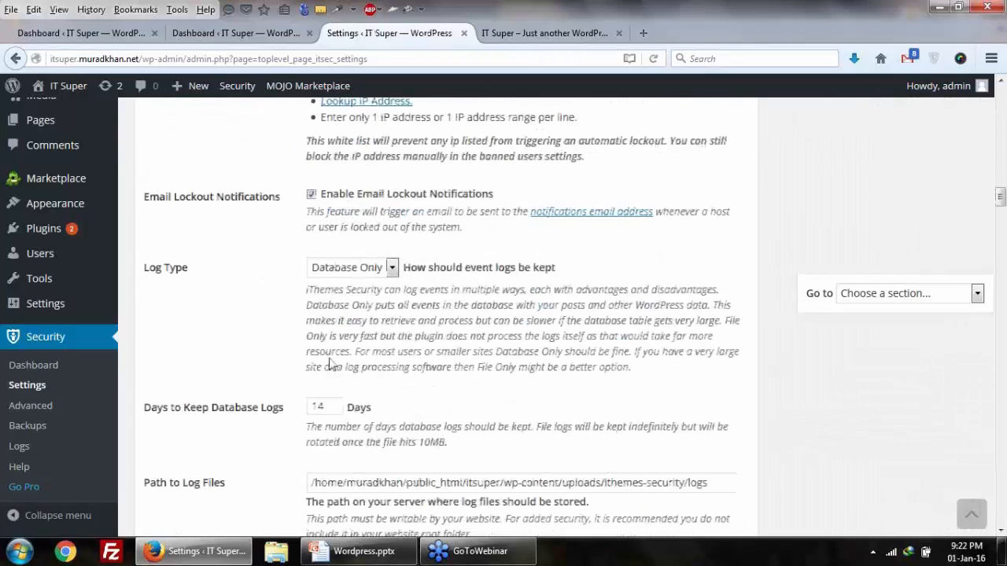
{"action": "scroll", "coordinate": [330, 363], "scroll_direction": "up", "scroll_amount": 4}
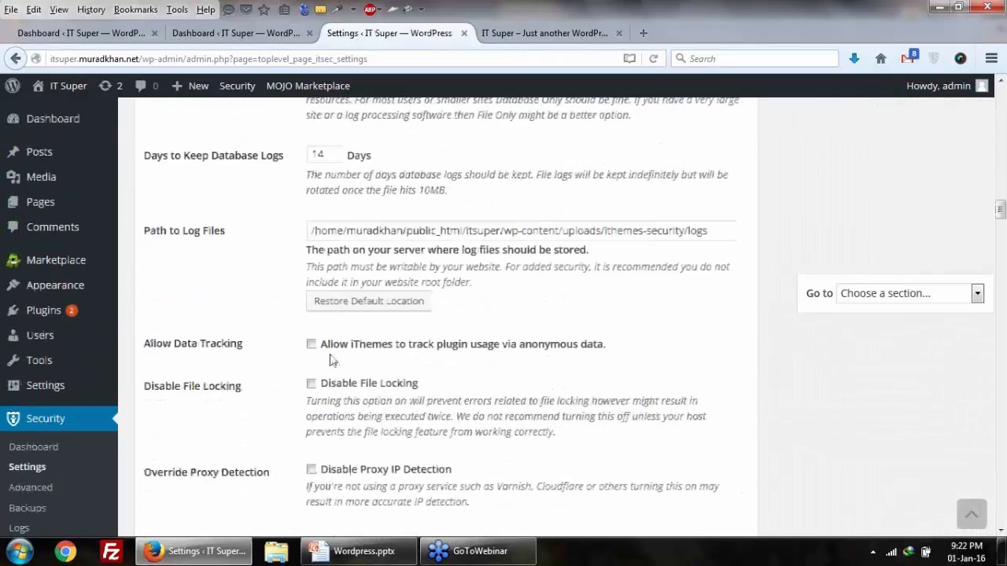
{"action": "left_click", "coordinate": [260, 33]}
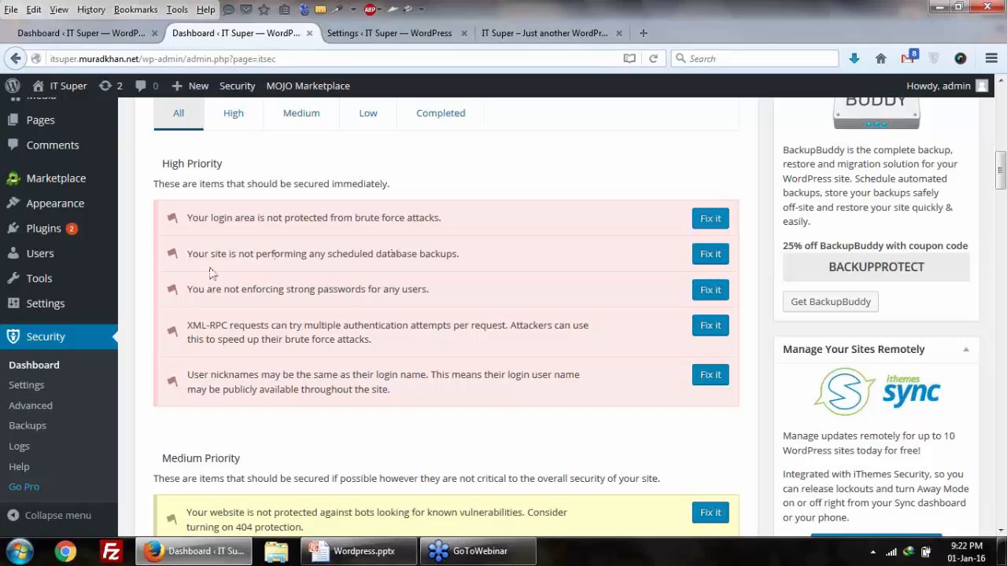
Step: Open the scheduled database backups fix in a new tab, view it, then return to the dashboard
{"action": "right_click", "coordinate": [712, 253]}
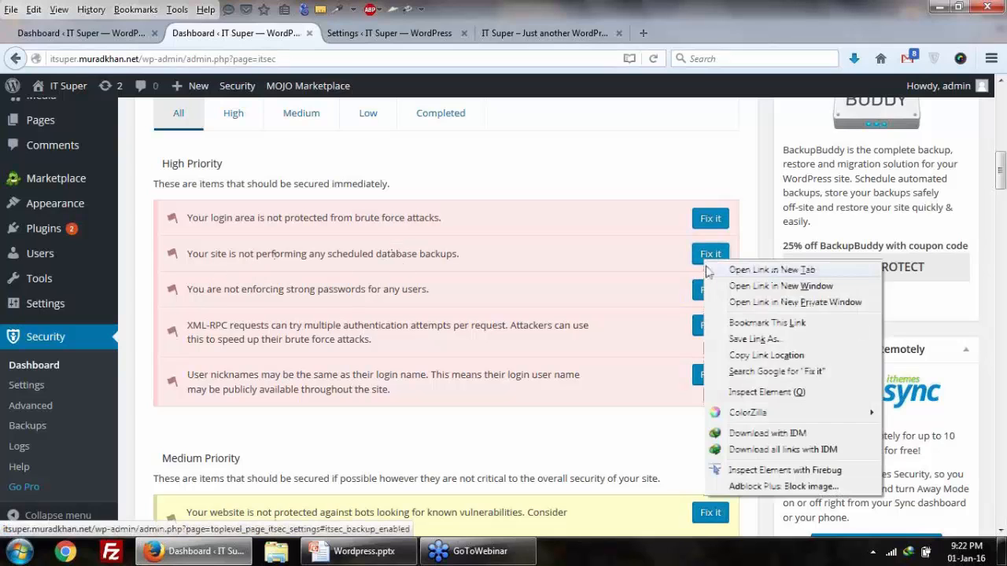
{"action": "left_click", "coordinate": [756, 267]}
{"action": "left_click", "coordinate": [370, 34]}
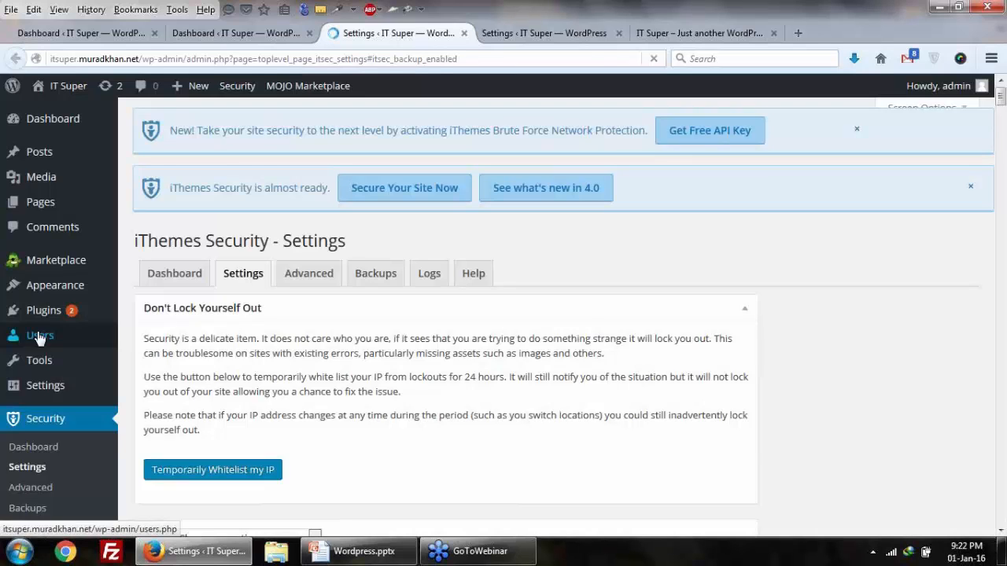
{"action": "left_click", "coordinate": [236, 33]}
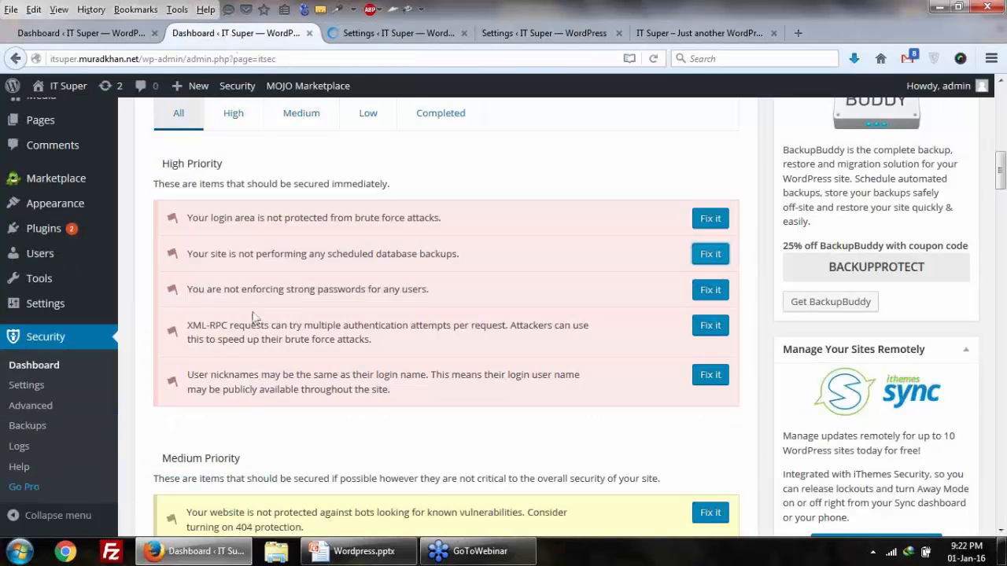
{"action": "left_click_drag", "start_coordinate": [168, 164], "coordinate": [224, 165]}
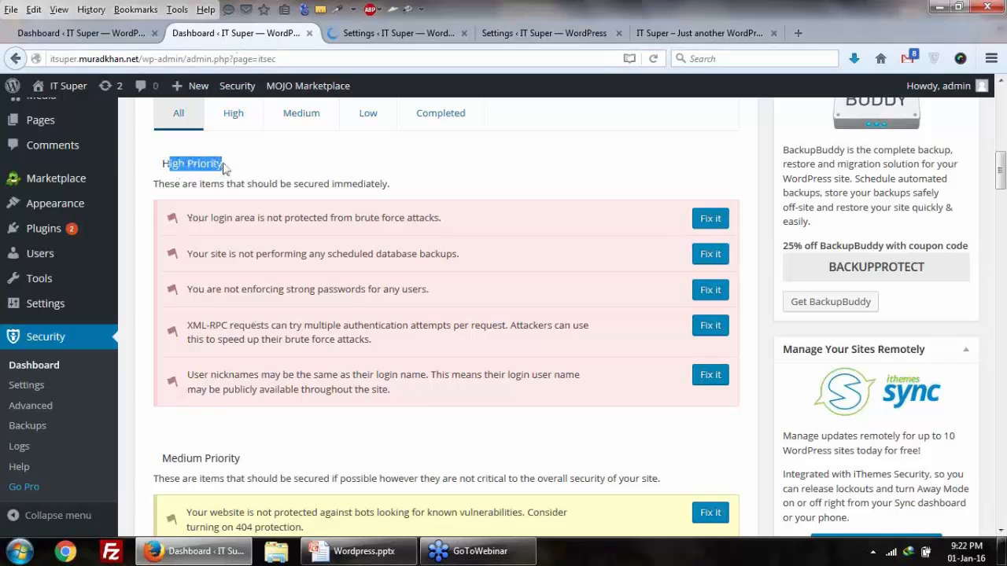
{"action": "scroll", "coordinate": [376, 315], "scroll_direction": "down", "scroll_amount": 5}
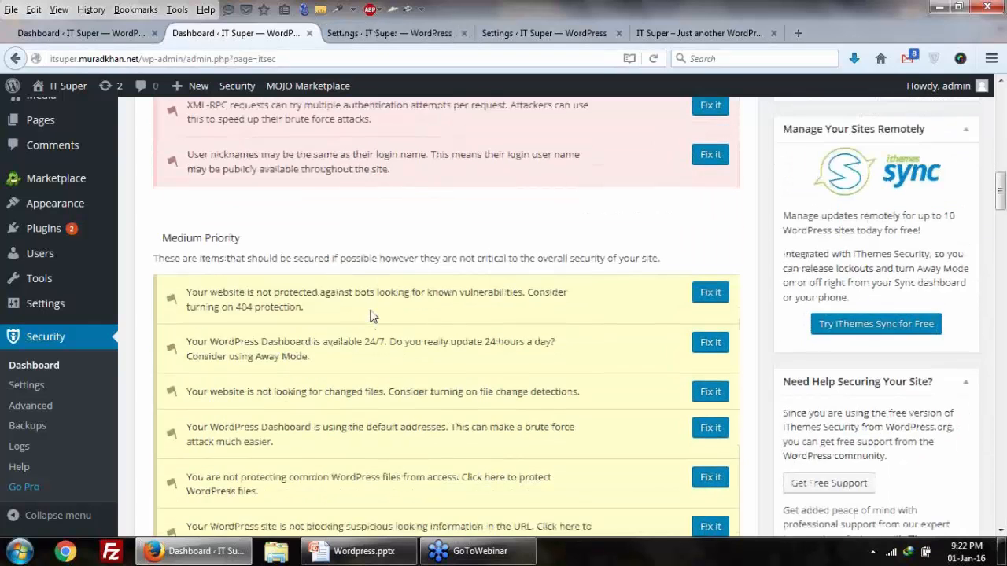
Step: Scroll the Security dashboard past the Medium Priority issues down to the low-priority fixes
{"action": "left_click_drag", "start_coordinate": [170, 124], "coordinate": [260, 130]}
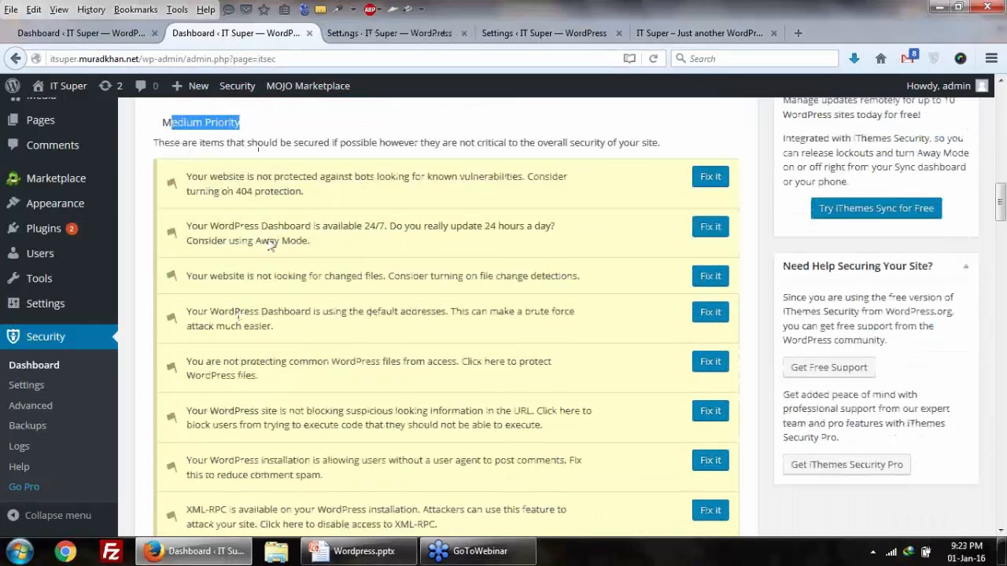
{"action": "scroll", "coordinate": [269, 246], "scroll_direction": "down", "scroll_amount": 3}
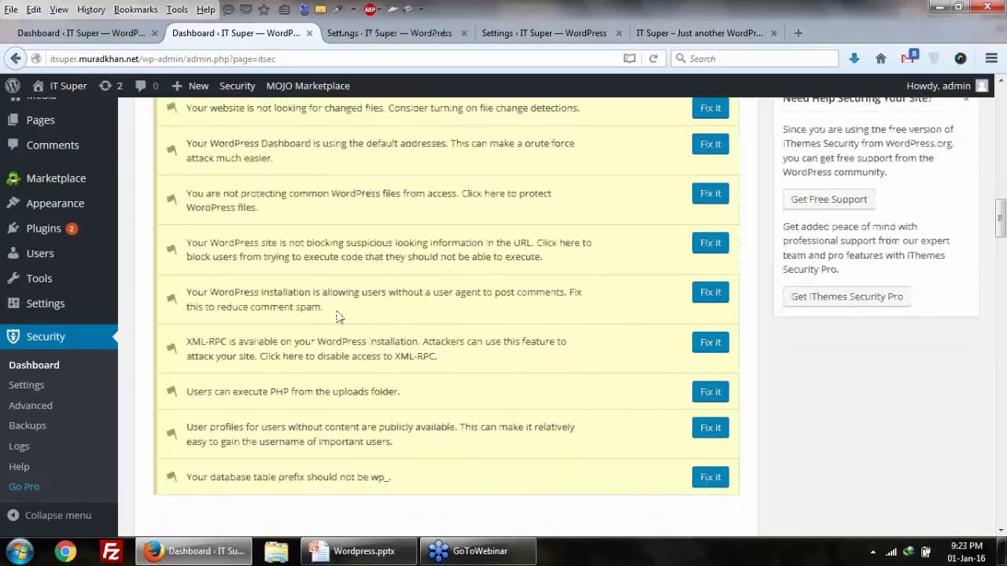
{"action": "scroll", "coordinate": [336, 316], "scroll_direction": "down", "scroll_amount": 4}
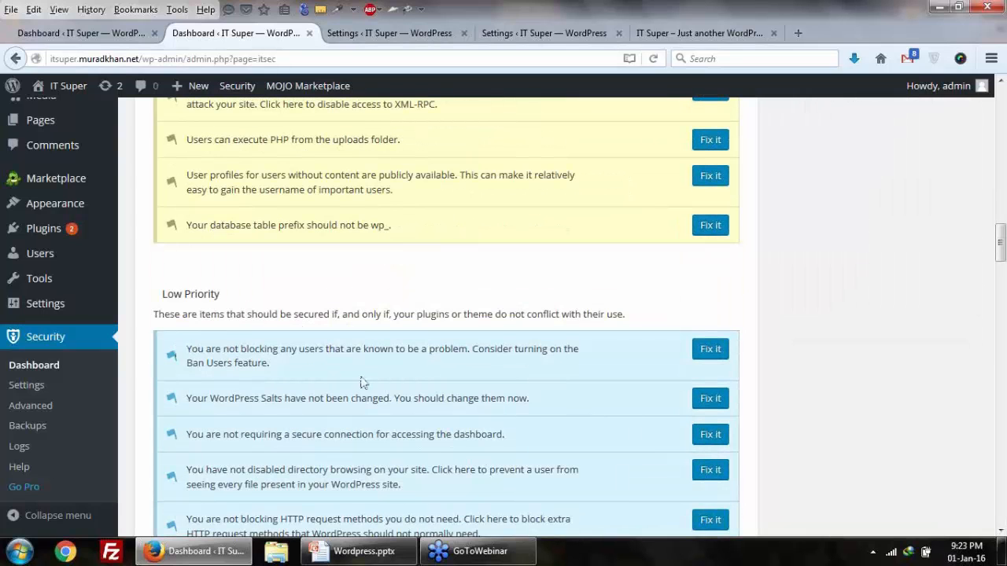
{"action": "scroll", "coordinate": [362, 382], "scroll_direction": "down", "scroll_amount": 3}
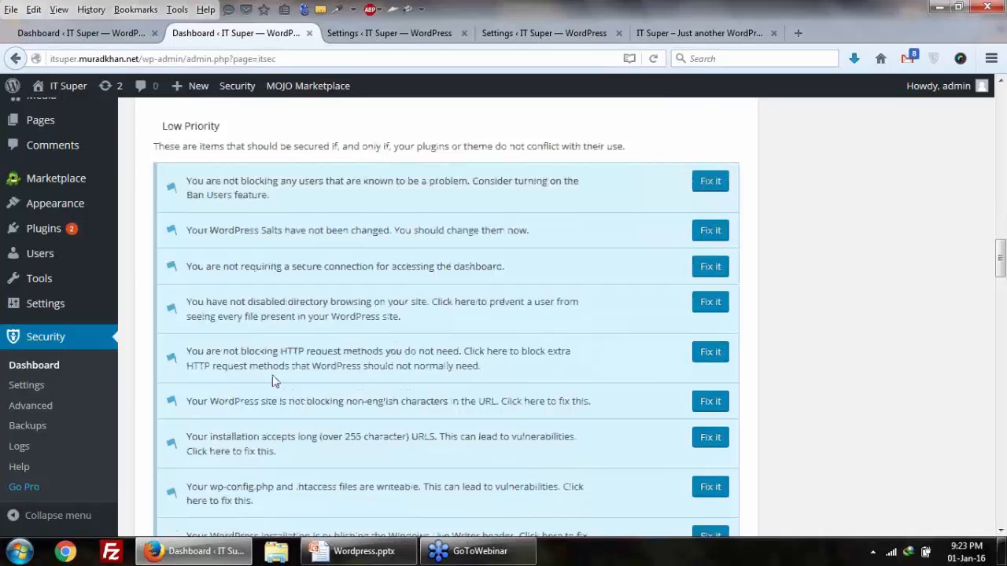
{"action": "scroll", "coordinate": [273, 381], "scroll_direction": "down", "scroll_amount": 3}
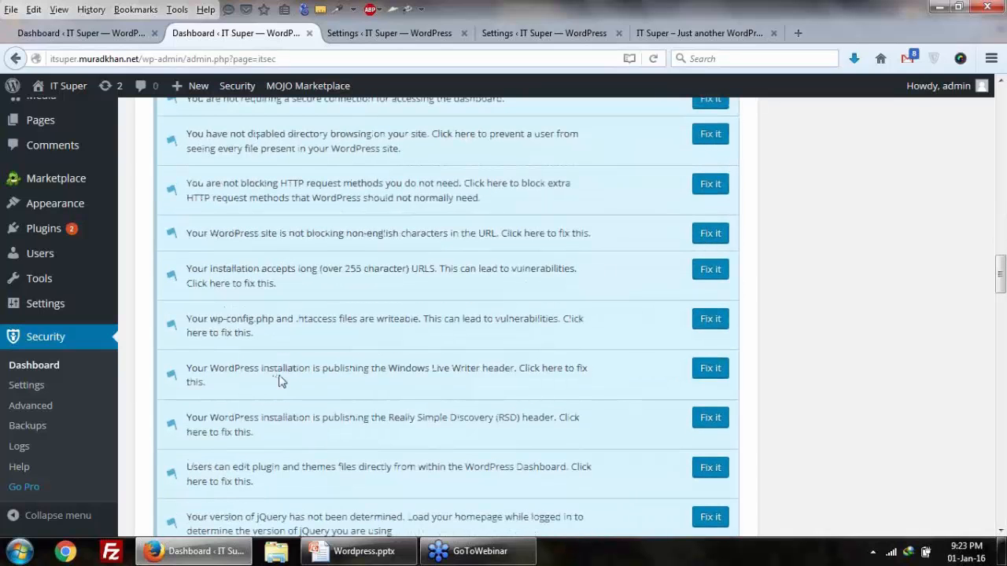
{"action": "scroll", "coordinate": [281, 382], "scroll_direction": "up", "scroll_amount": 10}
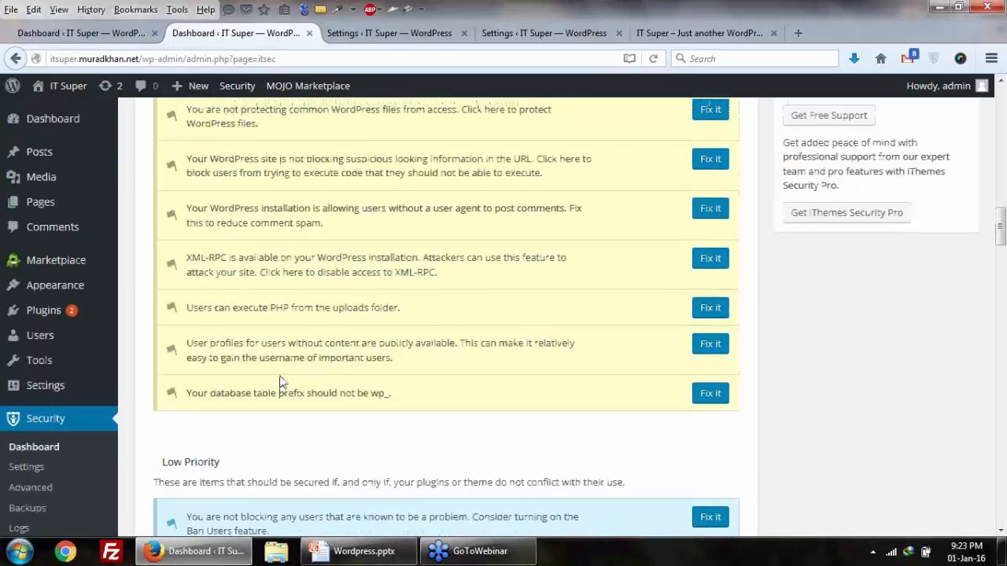
{"action": "scroll", "coordinate": [352, 259], "scroll_direction": "down", "scroll_amount": 1}
{"action": "scroll", "coordinate": [353, 253], "scroll_direction": "up", "scroll_amount": 4}
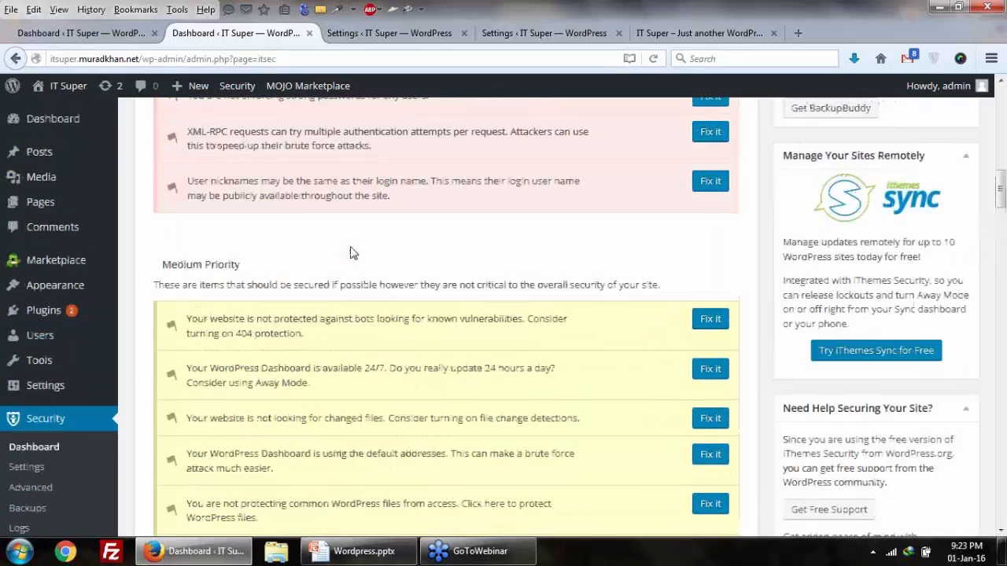
{"action": "scroll", "coordinate": [353, 251], "scroll_direction": "up", "scroll_amount": 3}
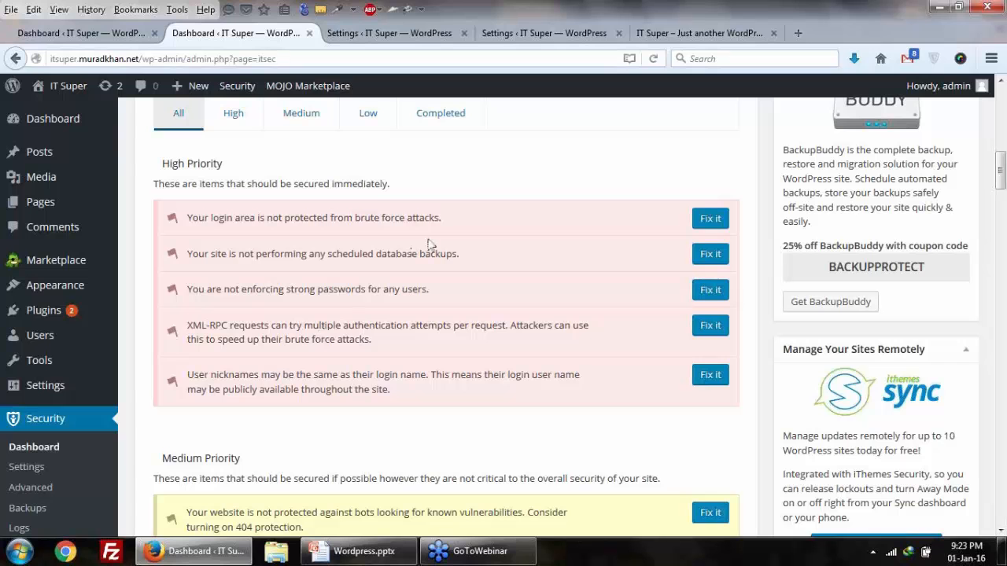
{"action": "scroll", "coordinate": [431, 245], "scroll_direction": "down", "scroll_amount": 5}
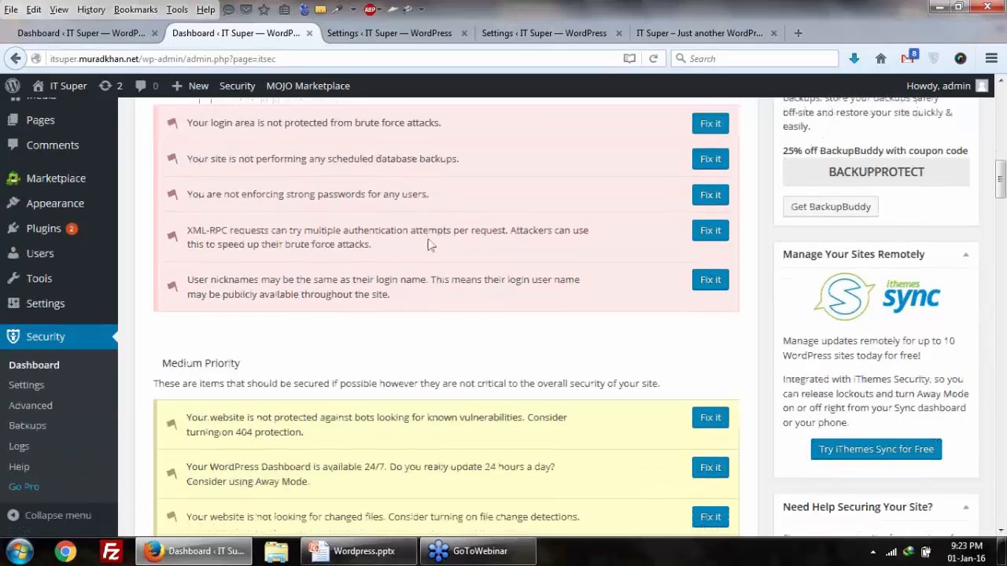
{"action": "scroll", "coordinate": [331, 291], "scroll_direction": "down", "scroll_amount": 10}
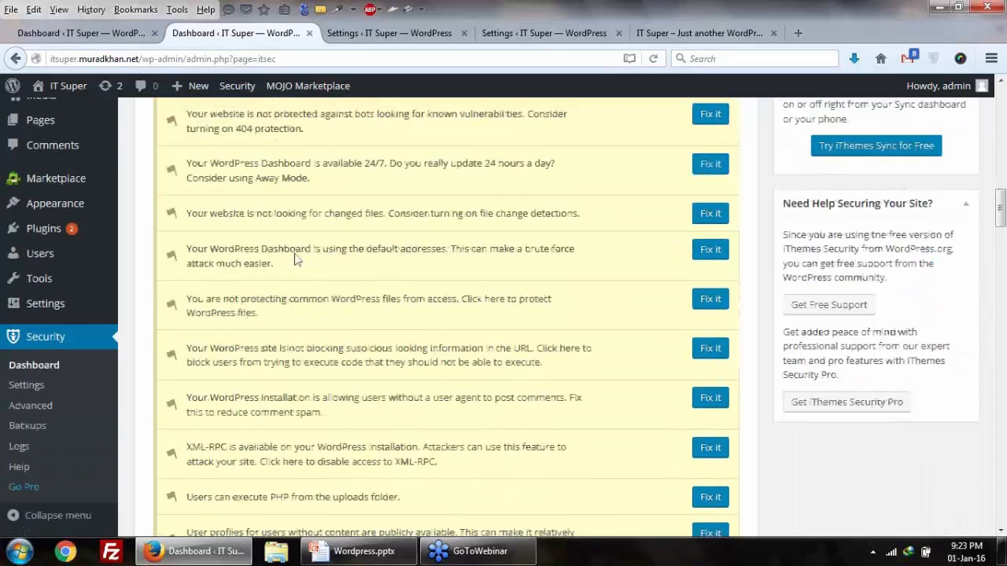
{"action": "scroll", "coordinate": [343, 330], "scroll_direction": "down", "scroll_amount": 5}
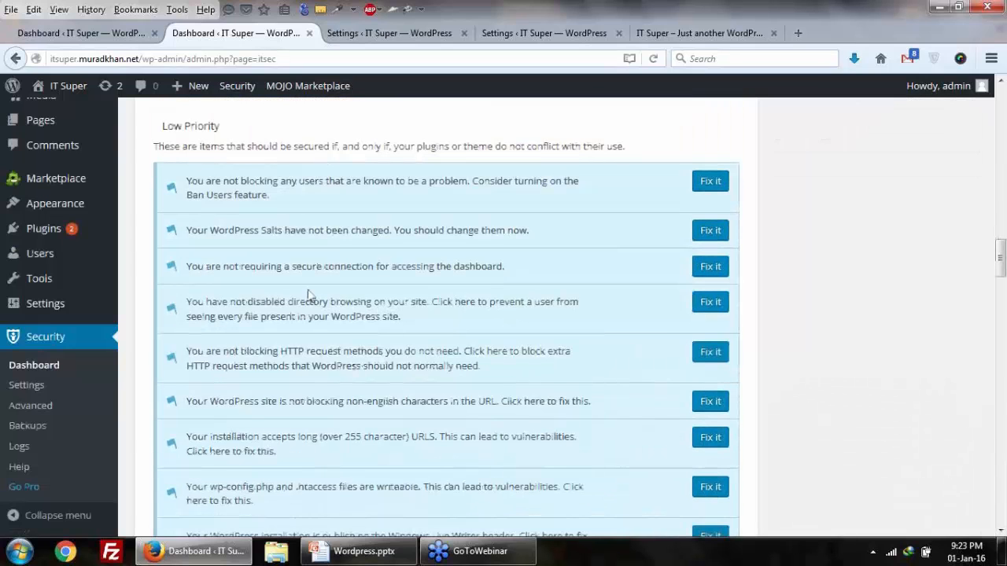
{"action": "scroll", "coordinate": [411, 372], "scroll_direction": "down", "scroll_amount": 4}
{"action": "scroll", "coordinate": [411, 372], "scroll_direction": "down", "scroll_amount": 1}
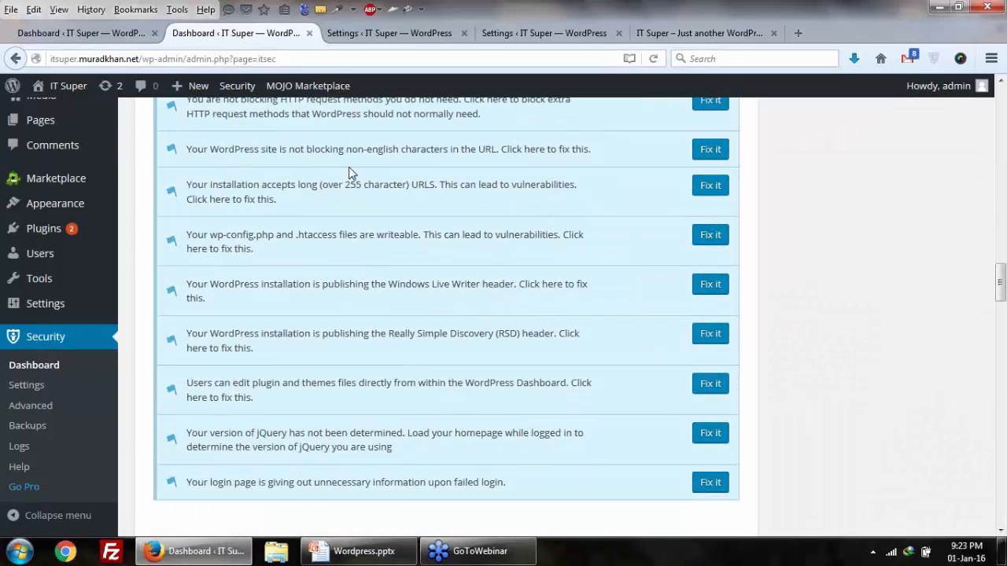
Step: Enable scheduled database backups with a 7-day interval and save the settings
{"action": "left_click", "coordinate": [409, 33]}
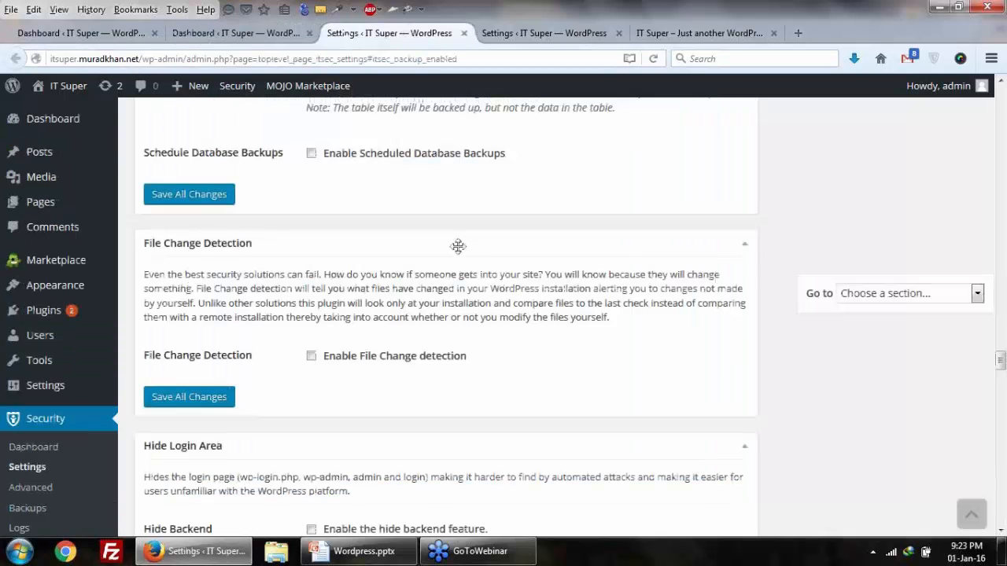
{"action": "scroll", "coordinate": [219, 364], "scroll_direction": "up", "scroll_amount": 3}
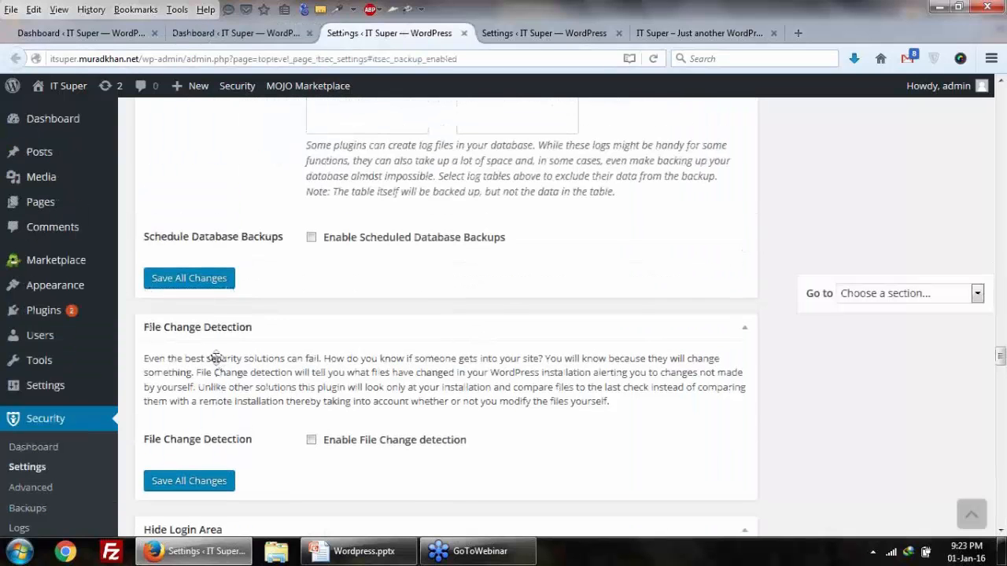
{"action": "left_click", "coordinate": [310, 321]}
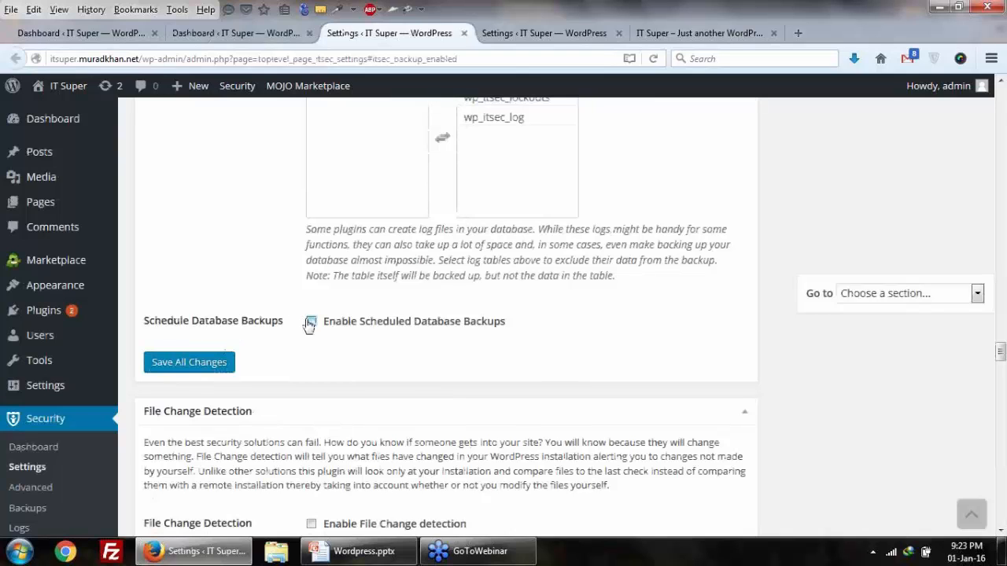
{"action": "left_click_drag", "start_coordinate": [332, 368], "coordinate": [291, 368]}
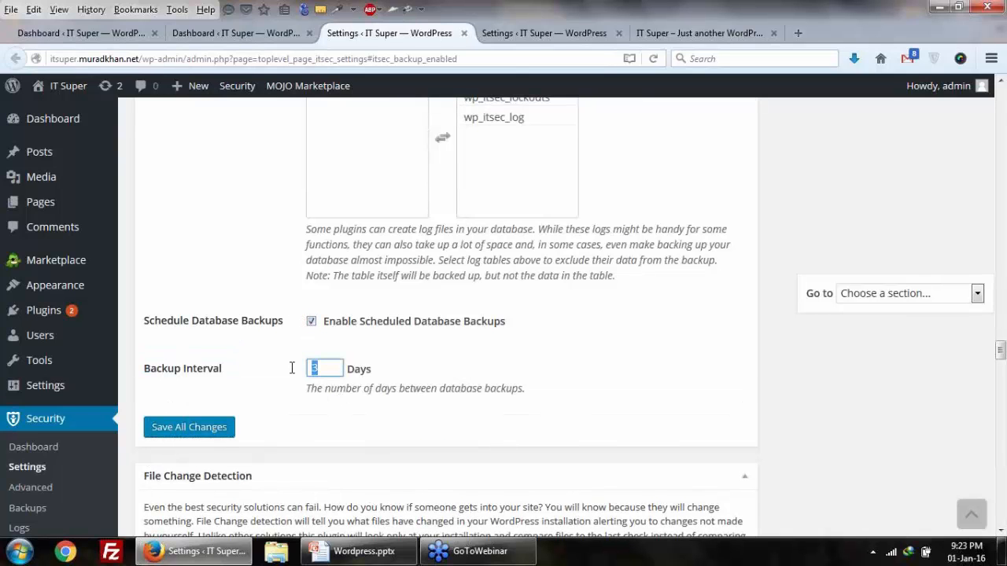
{"action": "left_click", "coordinate": [335, 371]}
{"action": "type", "text": "7"}
{"action": "left_click", "coordinate": [261, 386]}
{"action": "left_click", "coordinate": [208, 427]}
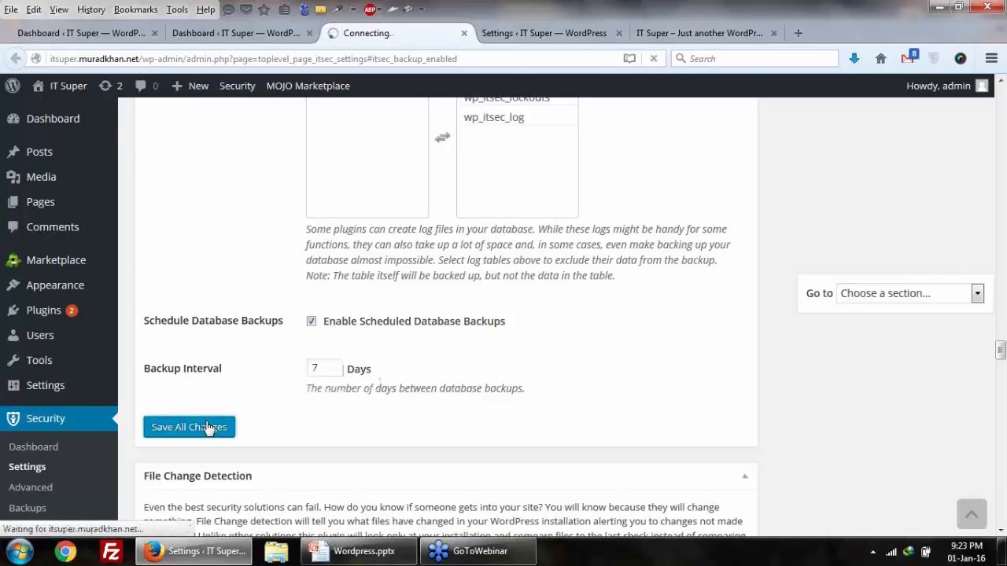
Step: Go back to the Security dashboard and scroll up to the medium-priority fixes
{"action": "left_click", "coordinate": [279, 33]}
{"action": "scroll", "coordinate": [322, 200], "scroll_direction": "up", "scroll_amount": 8}
{"action": "scroll", "coordinate": [323, 201], "scroll_direction": "up", "scroll_amount": 5}
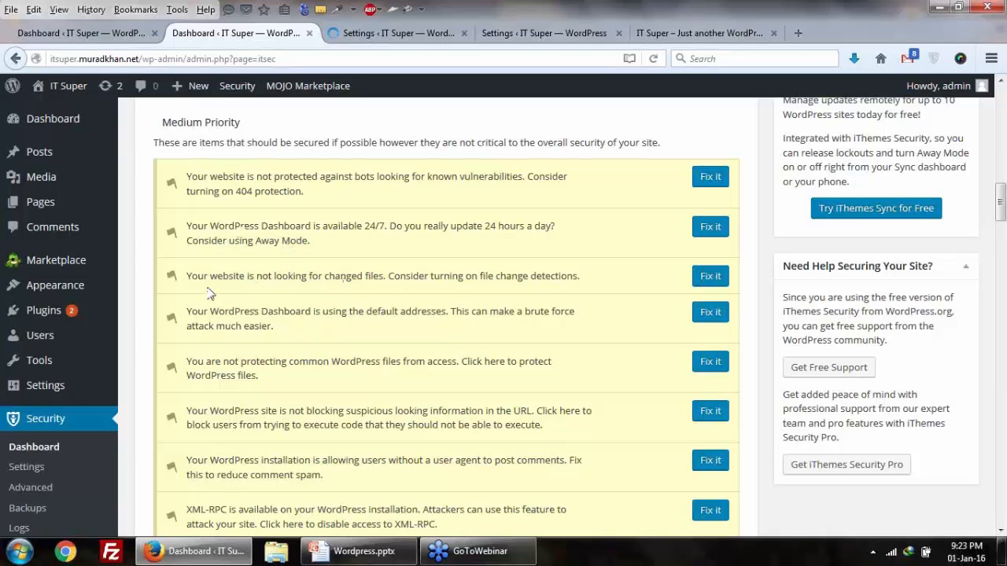
Step: Cancel an accidental download dialog and clear the text selection on the dashboard
{"action": "triple_click", "coordinate": [382, 299]}
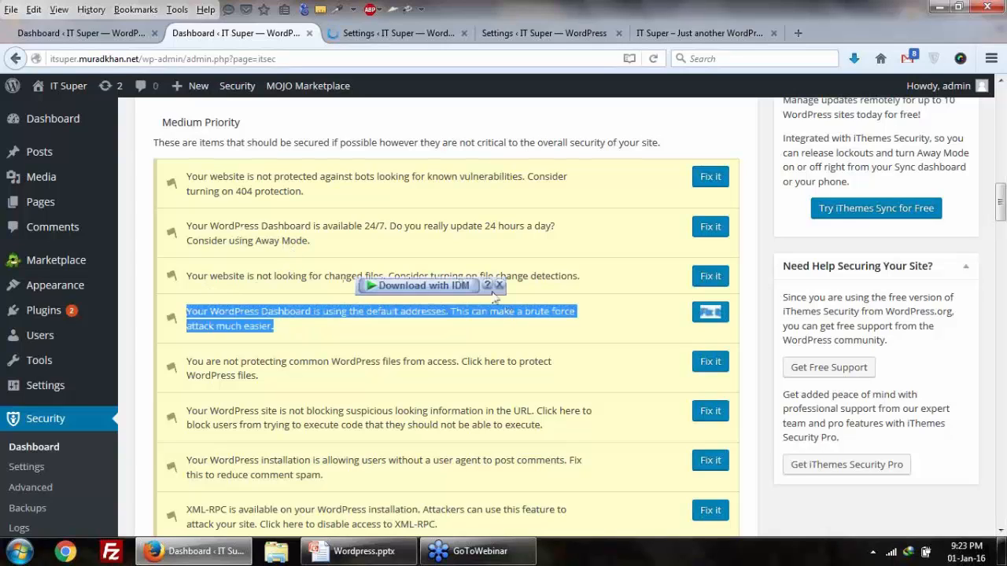
{"action": "left_click", "coordinate": [456, 293]}
{"action": "left_click", "coordinate": [593, 325]}
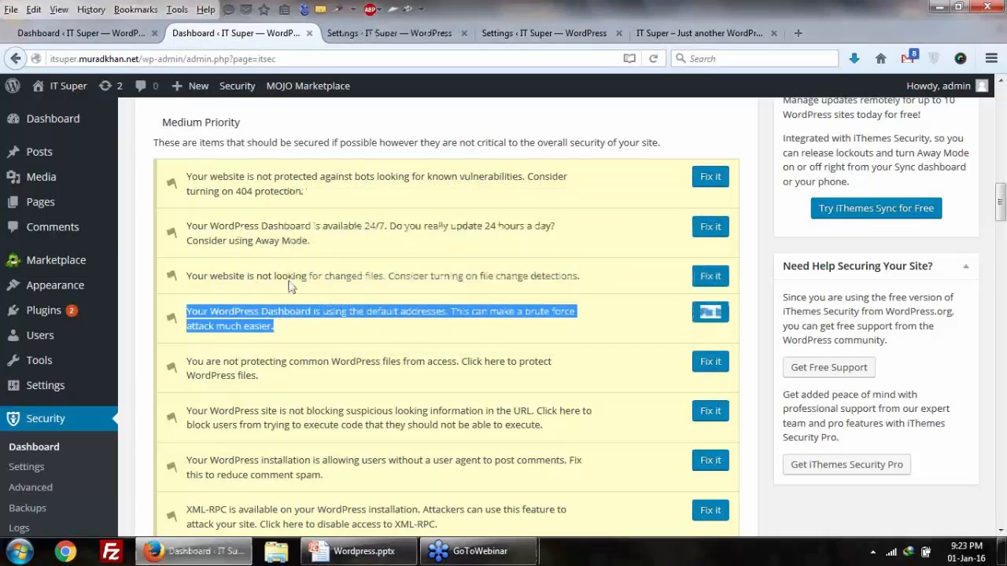
{"action": "left_click", "coordinate": [241, 284]}
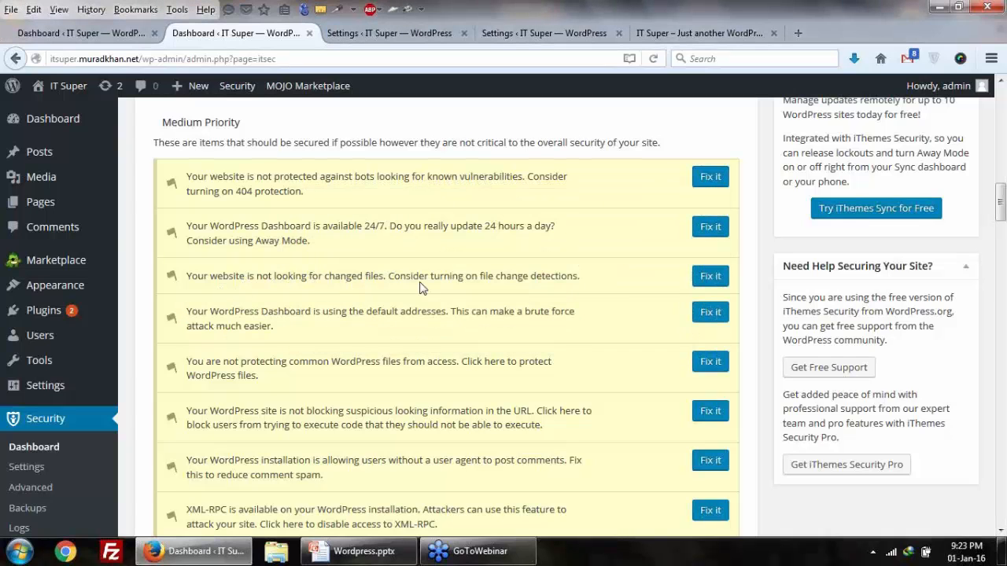
Step: Open the file change detection Fix it link in a new tab and highlight its suggestion
{"action": "right_click", "coordinate": [712, 285]}
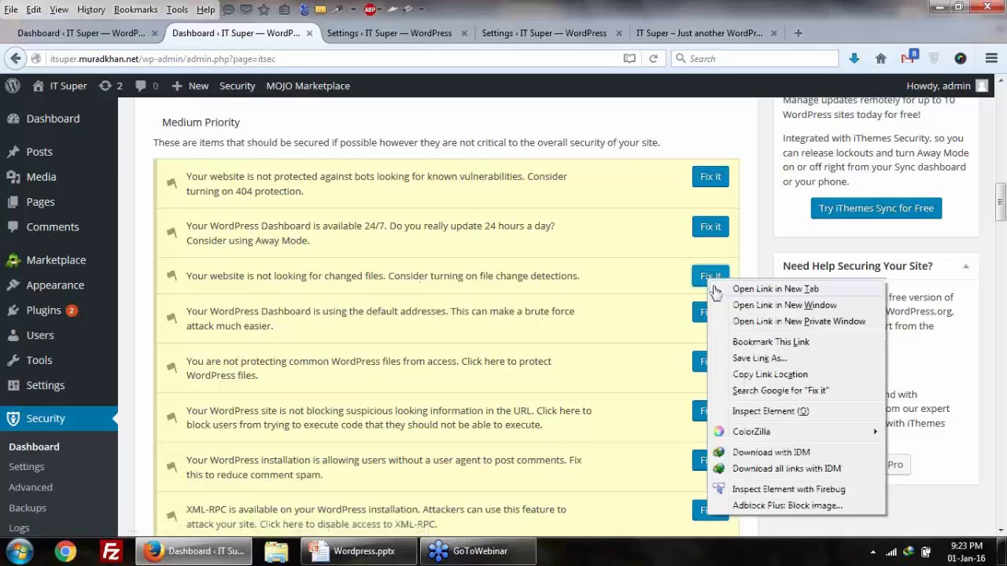
{"action": "left_click", "coordinate": [720, 290]}
{"action": "left_click_drag", "start_coordinate": [406, 276], "coordinate": [546, 276]}
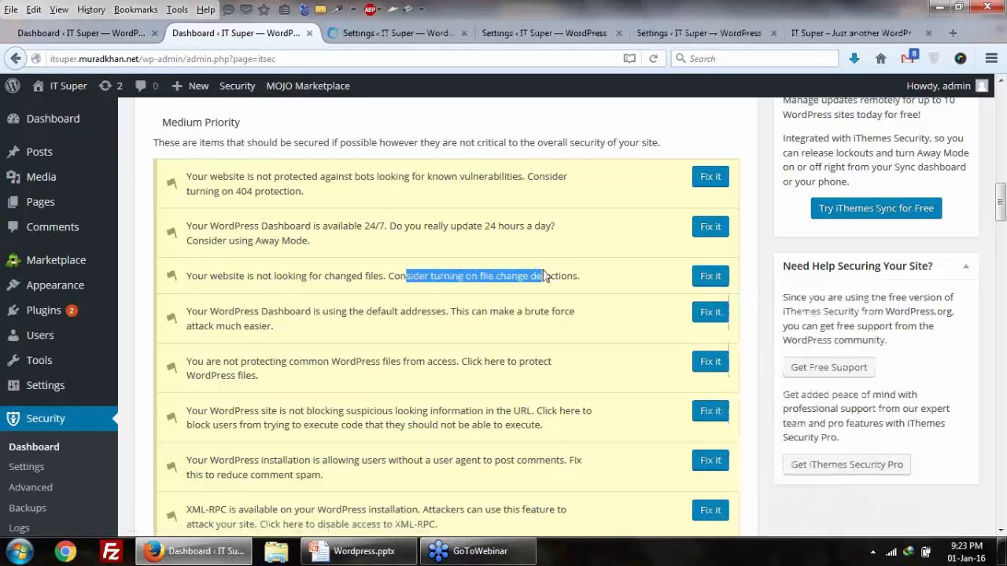
{"action": "left_click", "coordinate": [421, 283]}
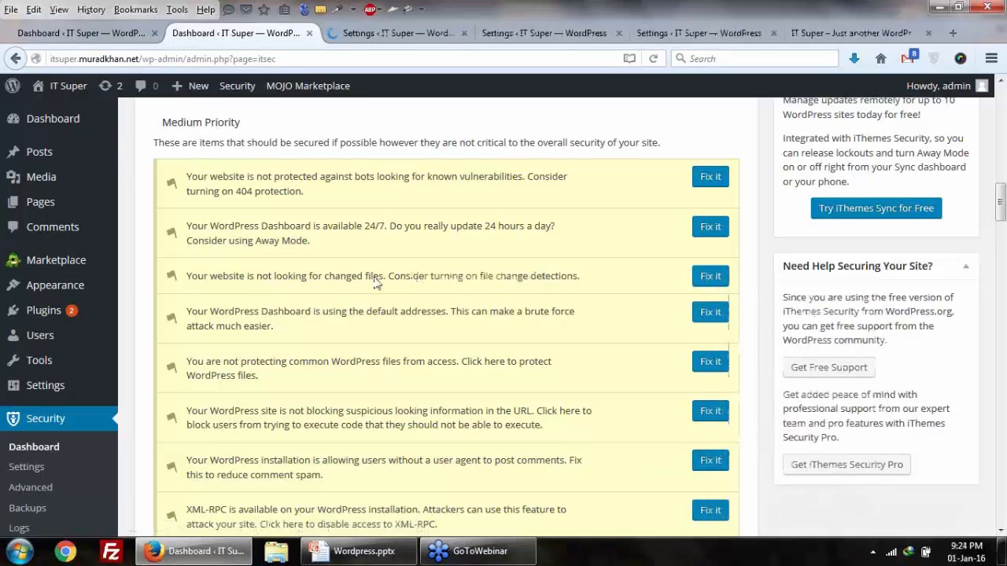
{"action": "left_click_drag", "start_coordinate": [388, 280], "coordinate": [562, 289]}
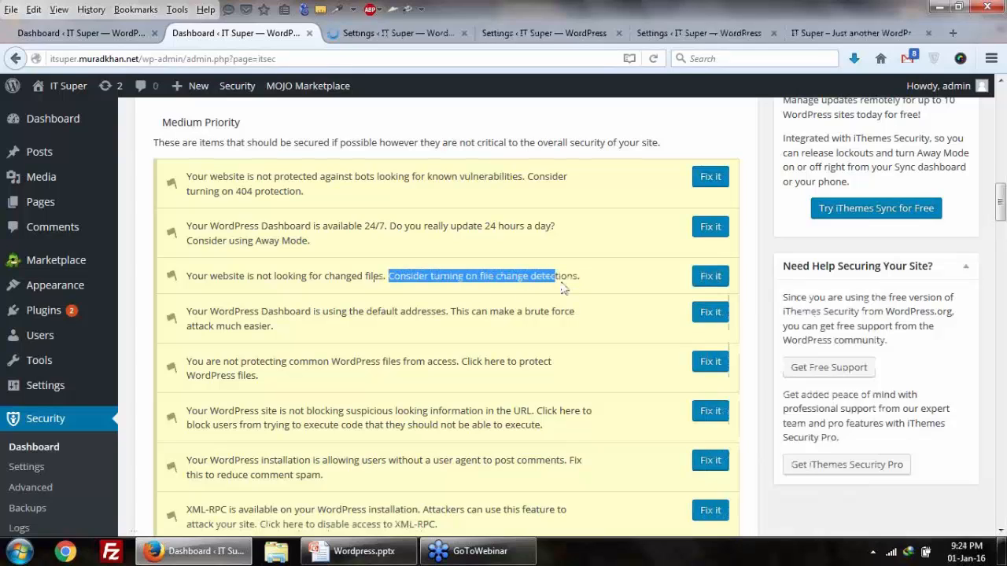
{"action": "left_click", "coordinate": [340, 275]}
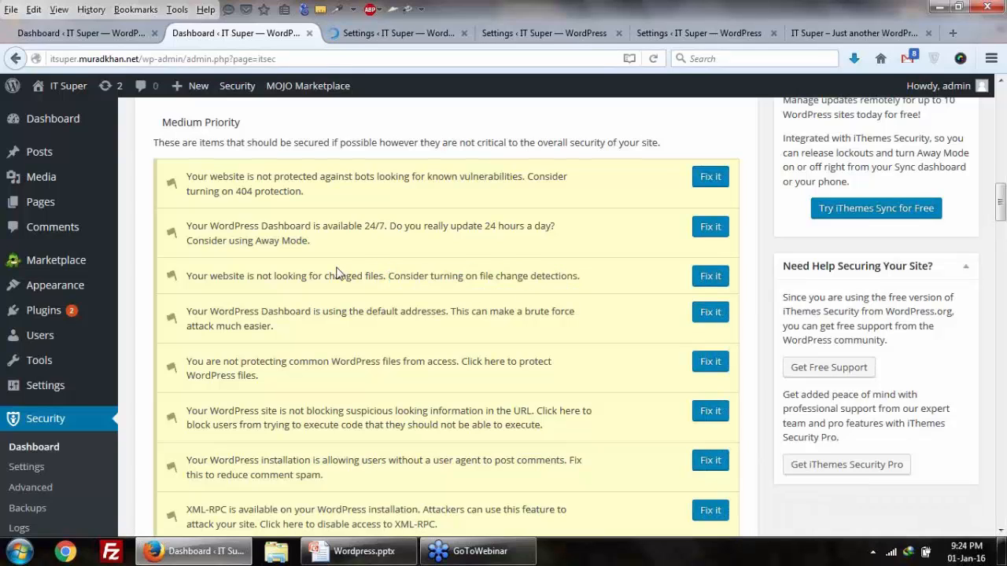
Step: On the new settings tab, enable file change detection
{"action": "left_click", "coordinate": [384, 33]}
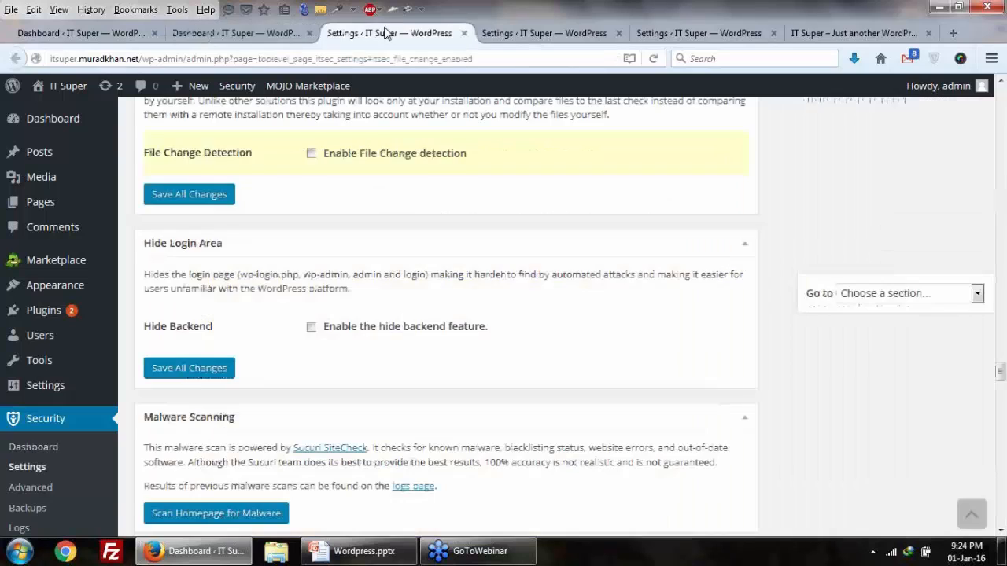
{"action": "scroll", "coordinate": [384, 114], "scroll_direction": "down", "scroll_amount": 1}
{"action": "scroll", "coordinate": [332, 316], "scroll_direction": "up", "scroll_amount": 1}
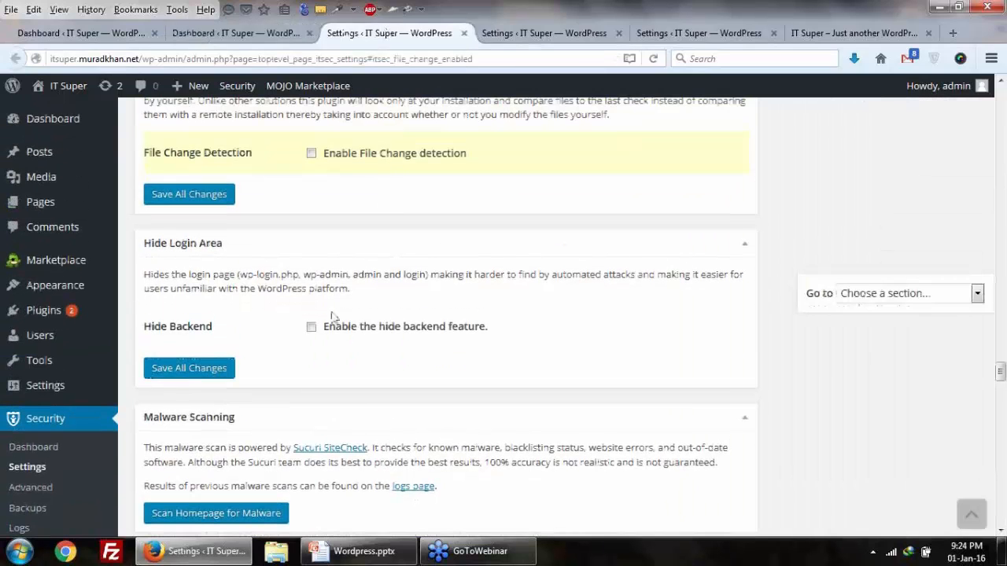
{"action": "scroll", "coordinate": [332, 316], "scroll_direction": "up", "scroll_amount": 3}
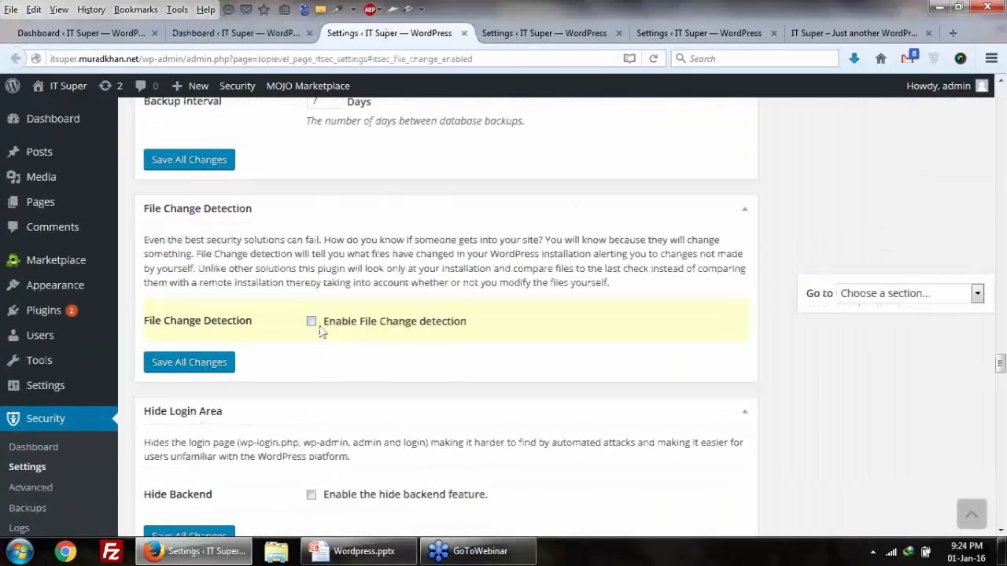
{"action": "left_click", "coordinate": [312, 322]}
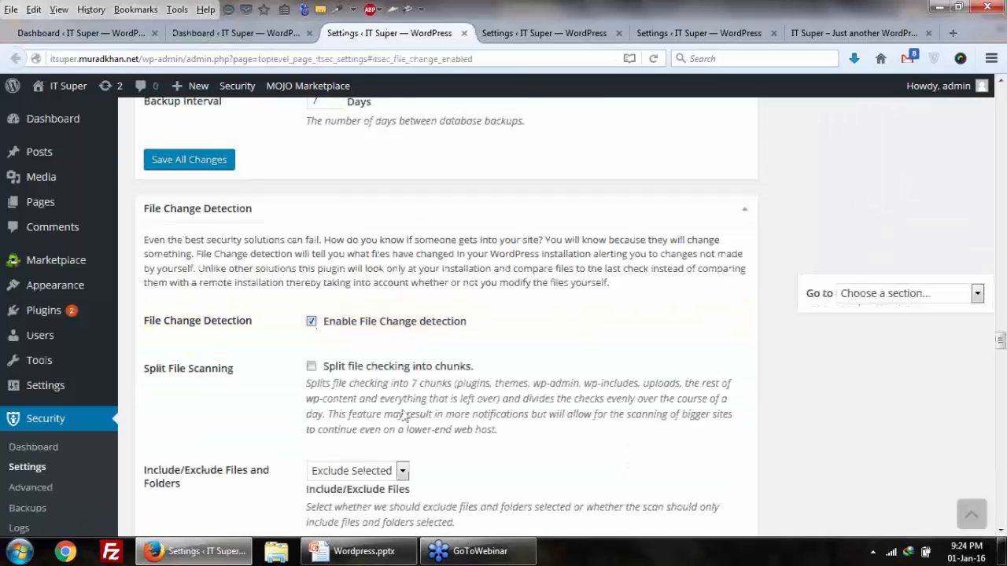
Step: Review the file lists and ignored file types (.png through .po), then save all changes
{"action": "scroll", "coordinate": [405, 417], "scroll_direction": "down", "scroll_amount": 6}
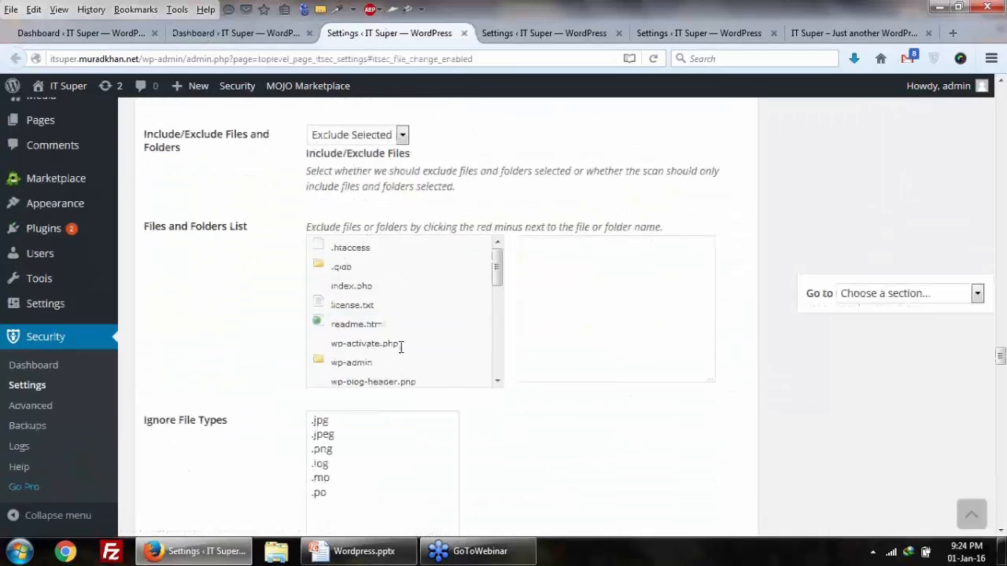
{"action": "scroll", "coordinate": [175, 241], "scroll_direction": "down", "scroll_amount": 2}
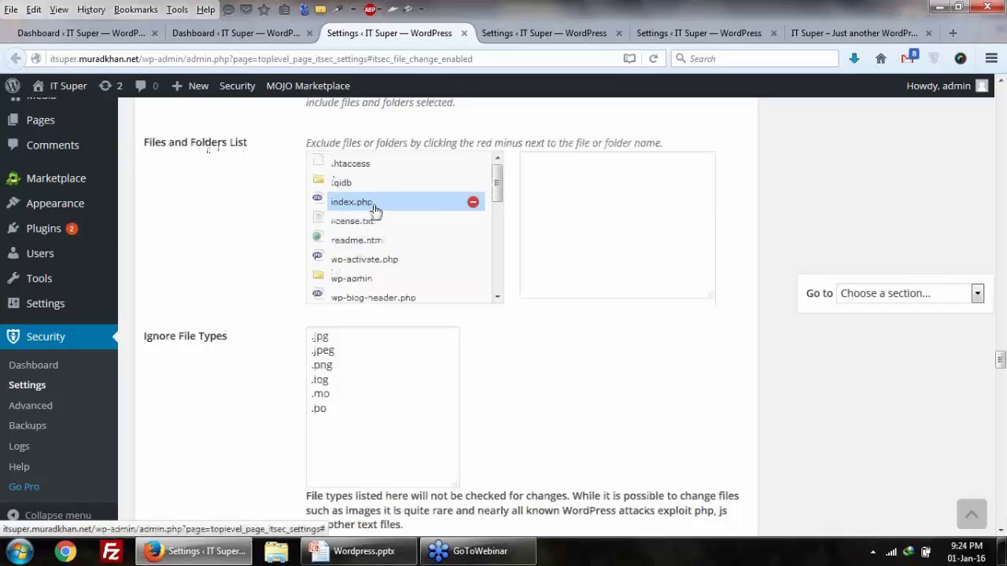
{"action": "scroll", "coordinate": [214, 328], "scroll_direction": "down", "scroll_amount": 2}
{"action": "scroll", "coordinate": [231, 322], "scroll_direction": "up", "scroll_amount": 4}
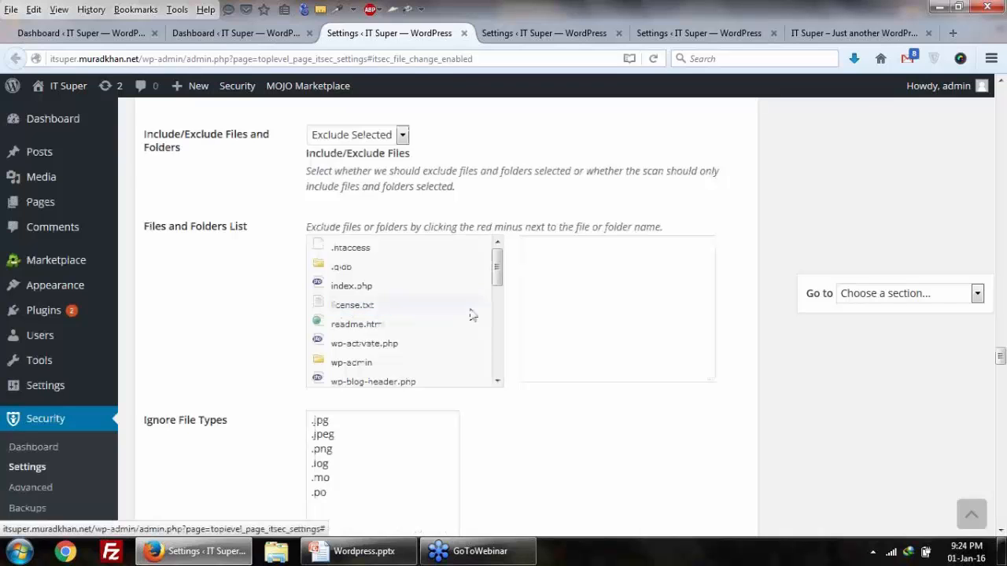
{"action": "left_click", "coordinate": [653, 303]}
{"action": "scroll", "coordinate": [254, 279], "scroll_direction": "down", "scroll_amount": 6}
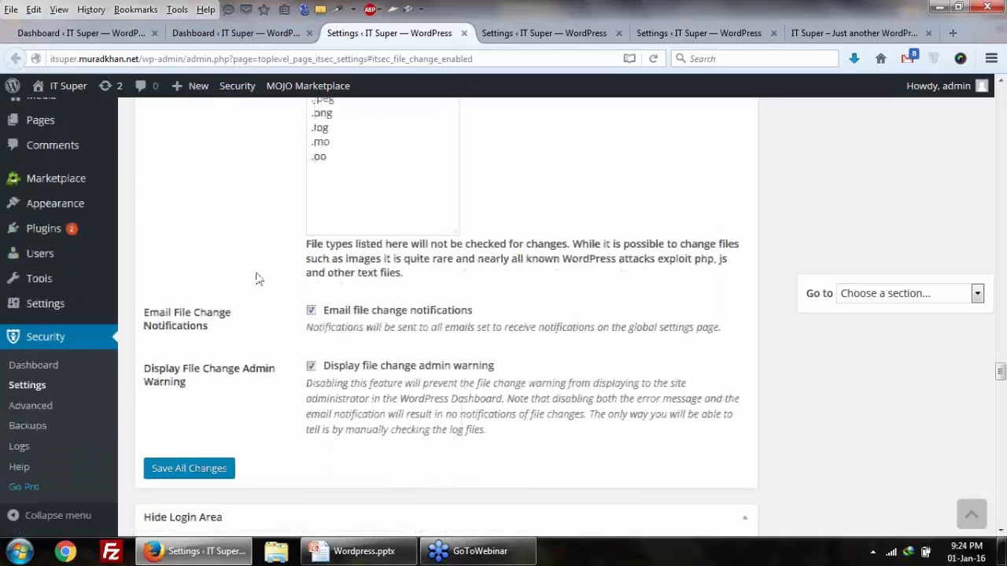
{"action": "scroll", "coordinate": [254, 278], "scroll_direction": "up", "scroll_amount": 3}
{"action": "left_click_drag", "start_coordinate": [342, 267], "coordinate": [346, 325]}
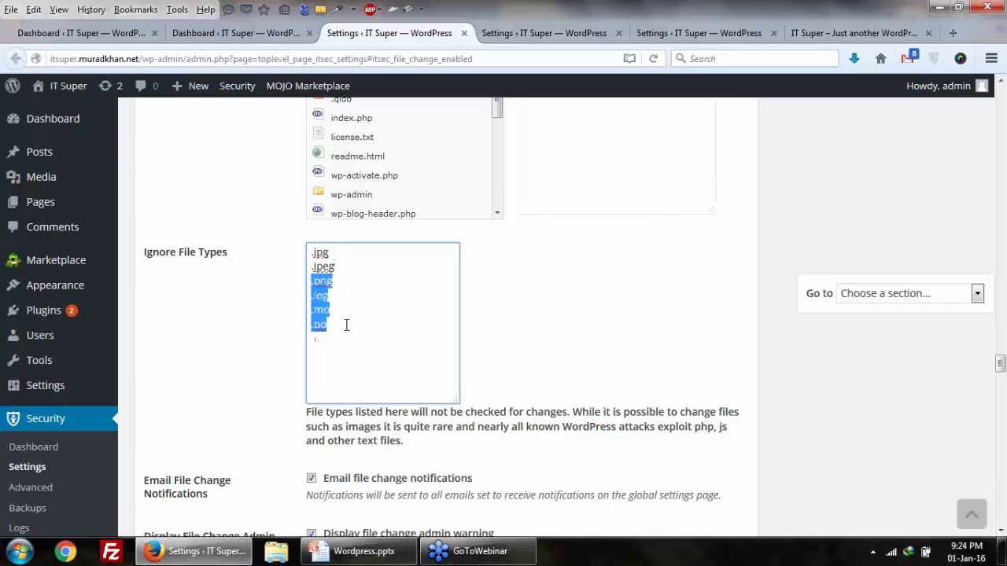
{"action": "left_click", "coordinate": [347, 340]}
{"action": "scroll", "coordinate": [348, 338], "scroll_direction": "down", "scroll_amount": 6}
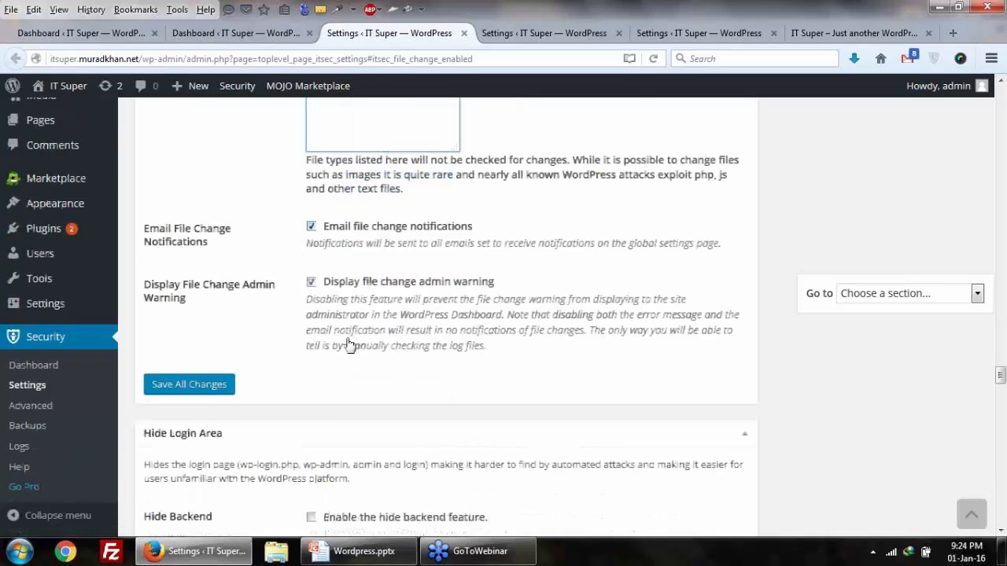
{"action": "scroll", "coordinate": [288, 265], "scroll_direction": "up", "scroll_amount": 4}
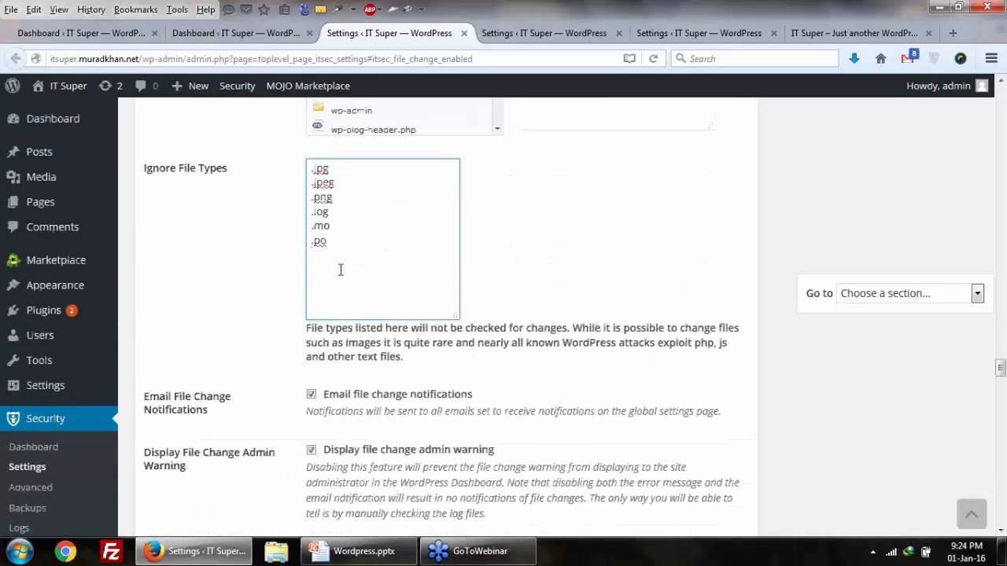
{"action": "scroll", "coordinate": [347, 284], "scroll_direction": "down", "scroll_amount": 3}
{"action": "mouse_move", "coordinate": [206, 313]}
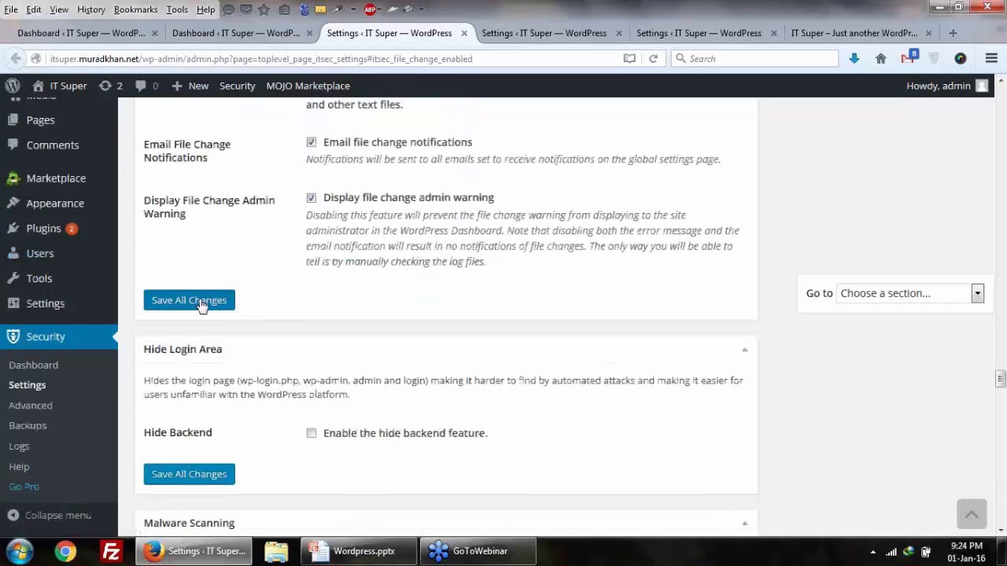
{"action": "left_click", "coordinate": [201, 302]}
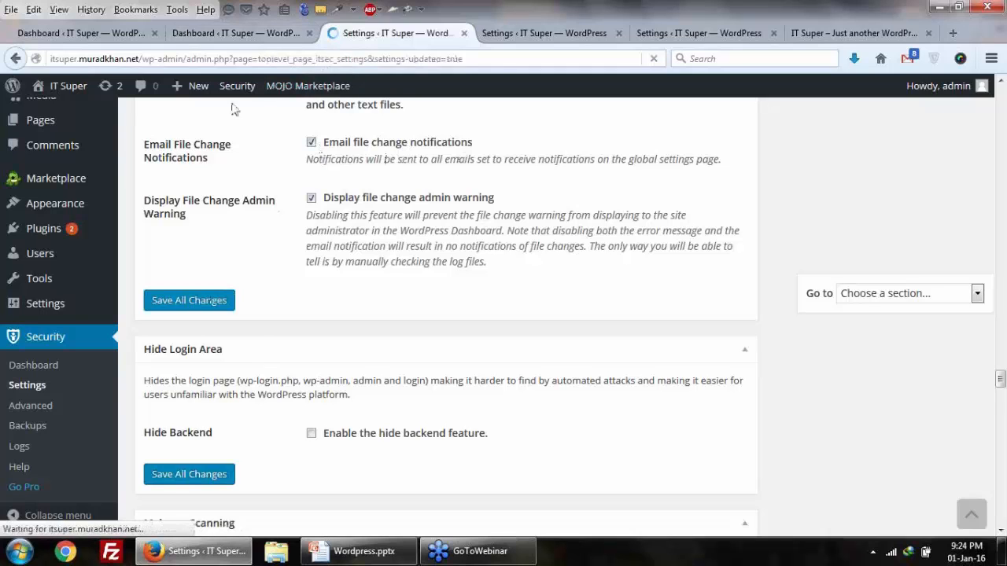
Step: Back on the Security dashboard, highlight the strong passwords warning
{"action": "left_click", "coordinate": [236, 33]}
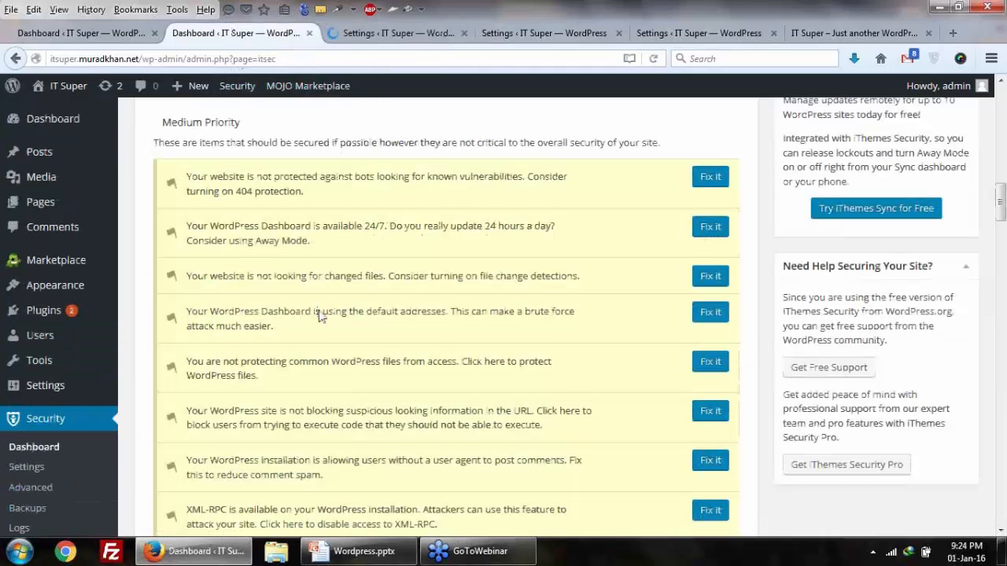
{"action": "scroll", "coordinate": [320, 315], "scroll_direction": "up", "scroll_amount": 5}
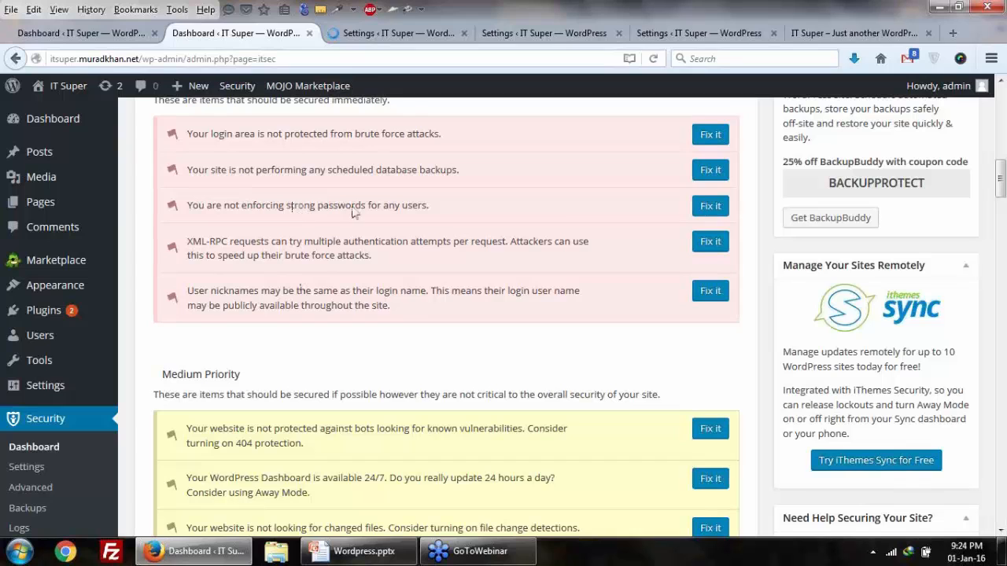
{"action": "left_click_drag", "start_coordinate": [304, 206], "coordinate": [408, 208]}
Step: Open the strong passwords Fix it link in a new tab and switch to it
{"action": "right_click", "coordinate": [711, 212]}
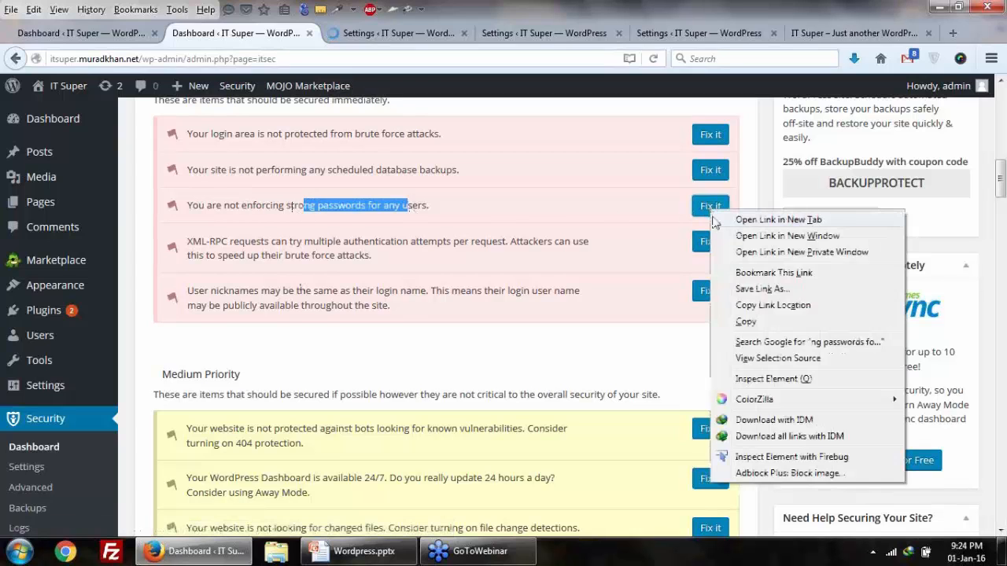
{"action": "left_click", "coordinate": [716, 220]}
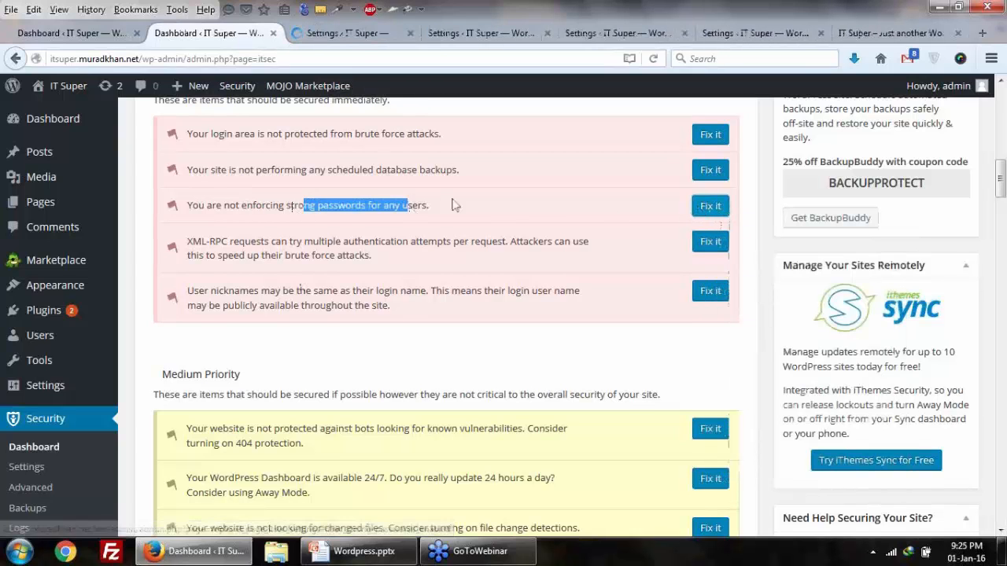
{"action": "left_click", "coordinate": [339, 33]}
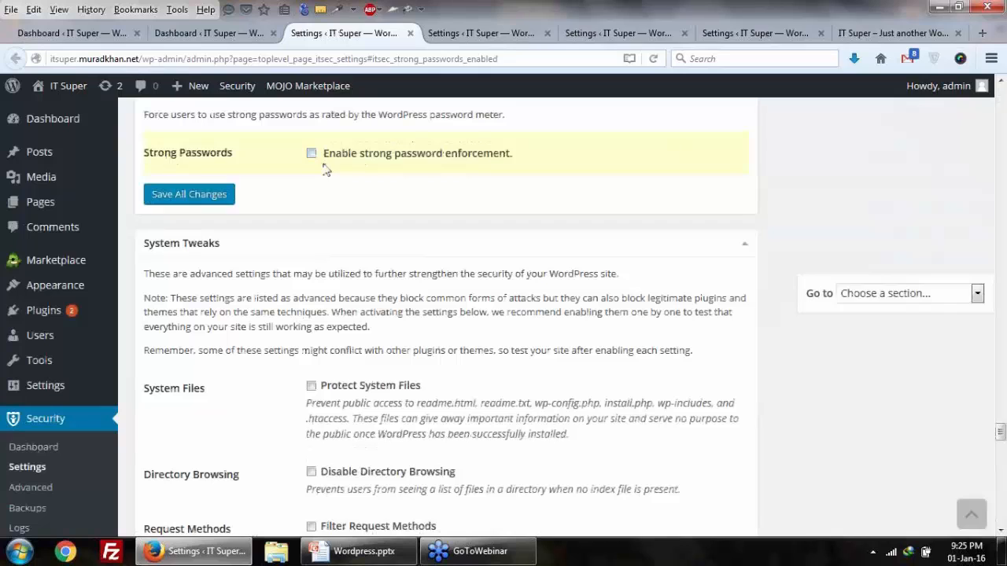
Step: Enforce strong passwords for Author and higher roles, save, and return to the dashboard
{"action": "left_click", "coordinate": [311, 154]}
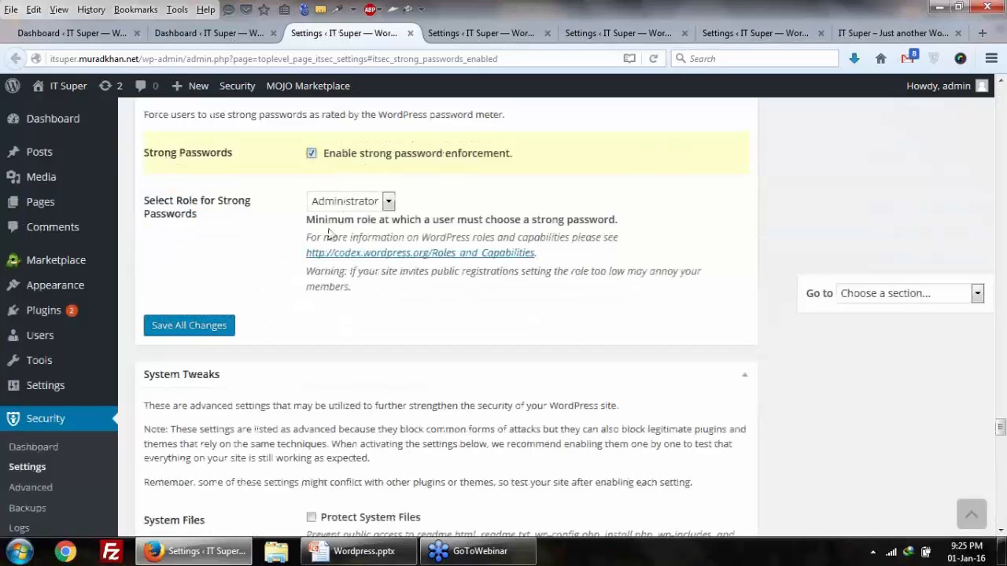
{"action": "left_click", "coordinate": [370, 206]}
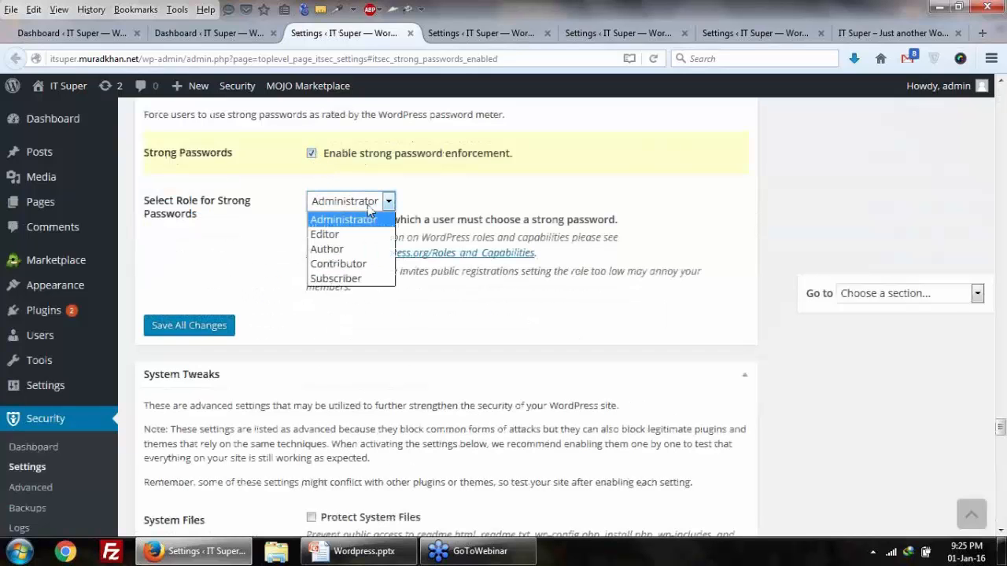
{"action": "left_click", "coordinate": [340, 250]}
{"action": "left_click", "coordinate": [210, 325]}
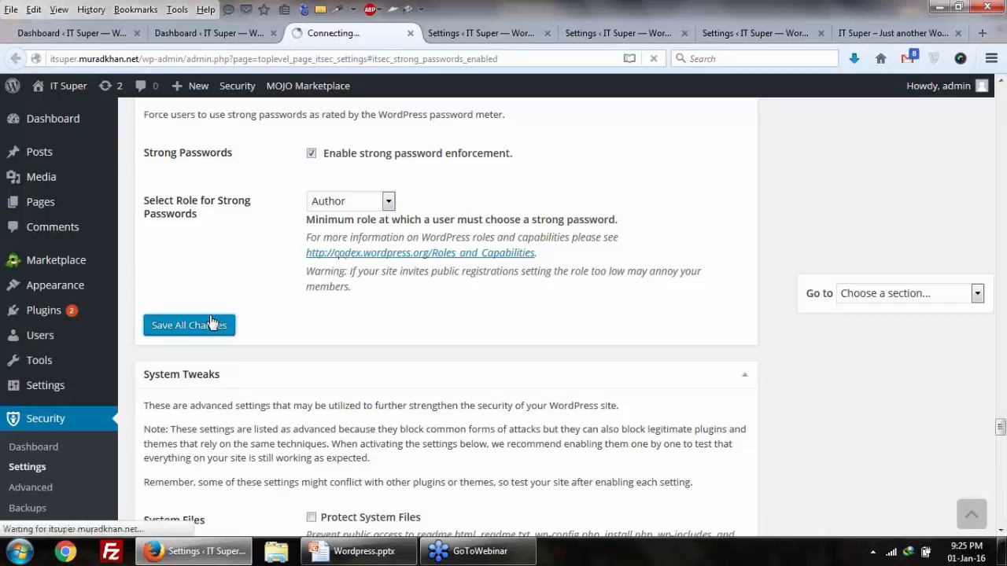
{"action": "left_click", "coordinate": [460, 35]}
{"action": "left_click", "coordinate": [200, 33]}
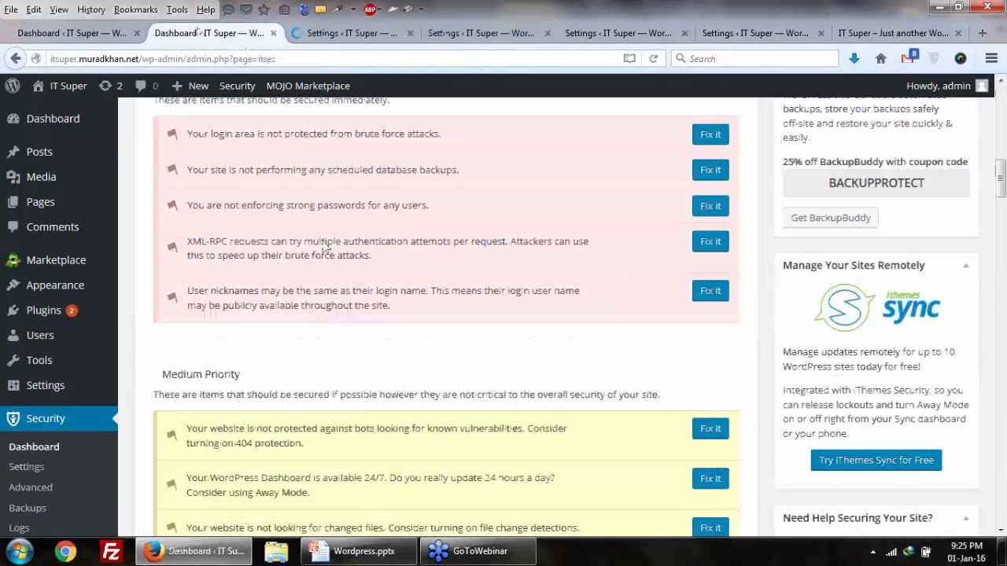
Step: Open the XML-RPC Fix it link in a new tab and switch to it
{"action": "right_click", "coordinate": [715, 246]}
{"action": "left_click", "coordinate": [727, 256]}
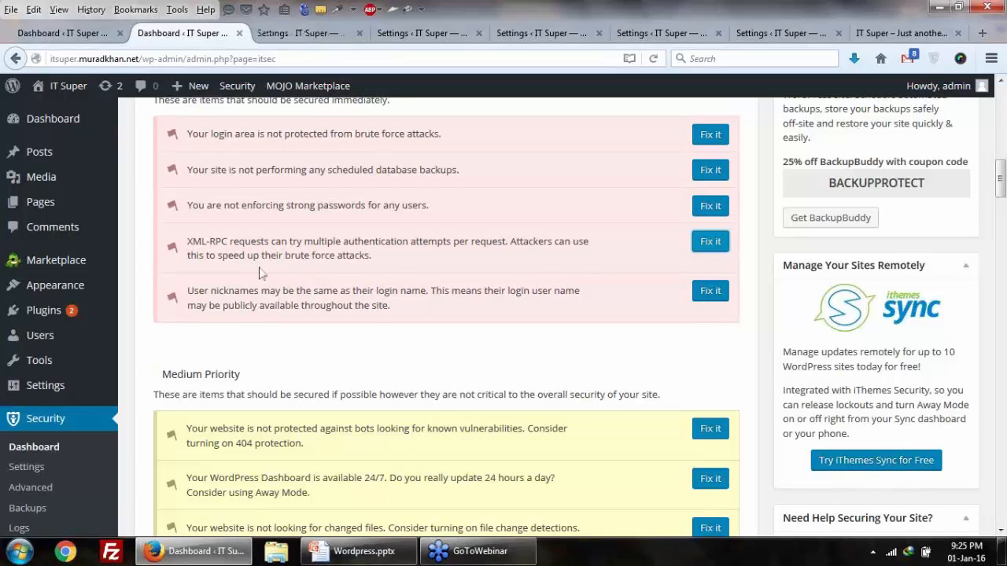
{"action": "left_click_drag", "start_coordinate": [238, 244], "coordinate": [278, 256]}
{"action": "left_click", "coordinate": [285, 260]}
{"action": "left_click", "coordinate": [302, 33]}
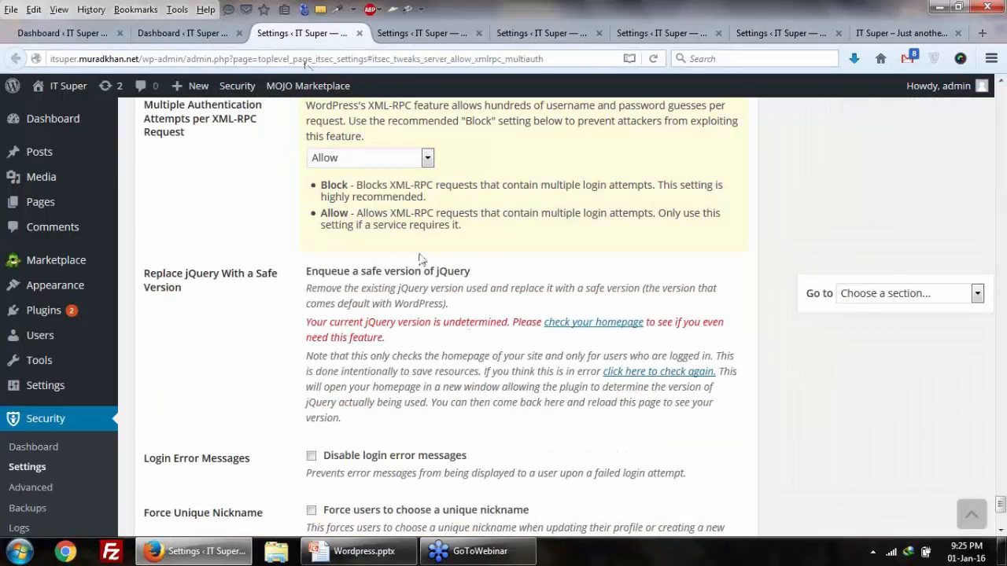
Step: Set multiple XML-RPC authentication attempts to Block (recommended) and save all changes
{"action": "left_click", "coordinate": [400, 158]}
{"action": "left_click", "coordinate": [403, 182]}
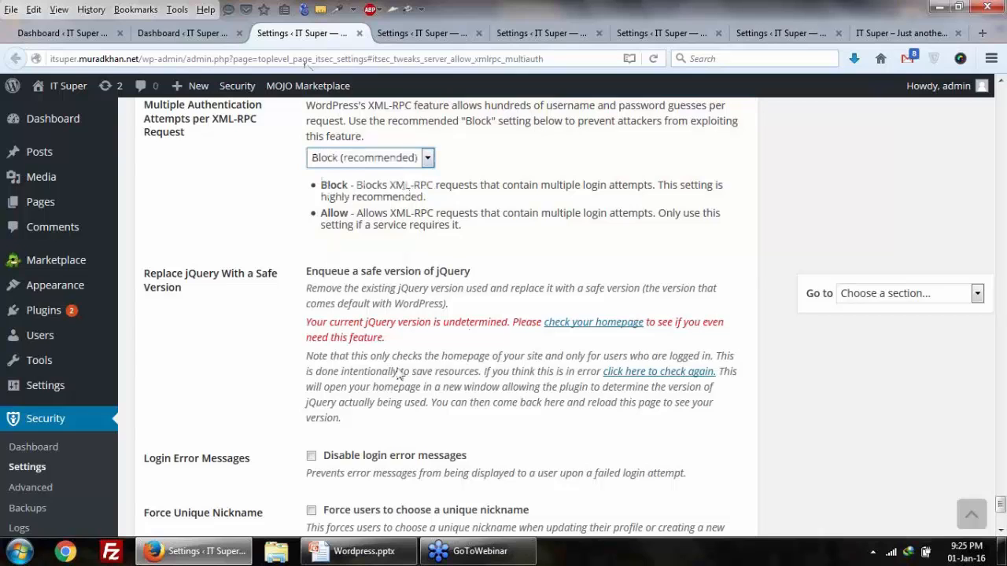
{"action": "scroll", "coordinate": [398, 374], "scroll_direction": "down", "scroll_amount": 4}
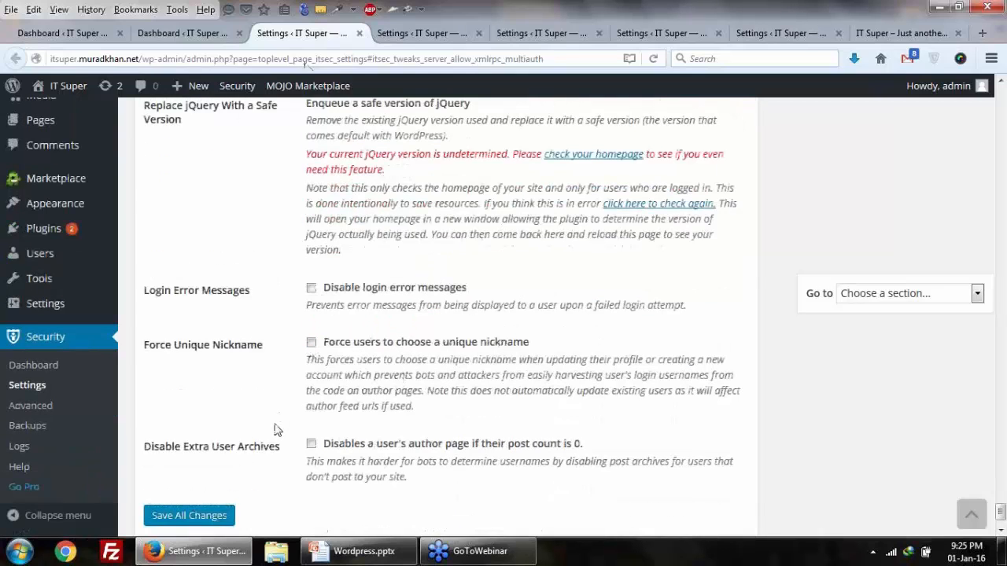
{"action": "scroll", "coordinate": [274, 429], "scroll_direction": "down", "scroll_amount": 2}
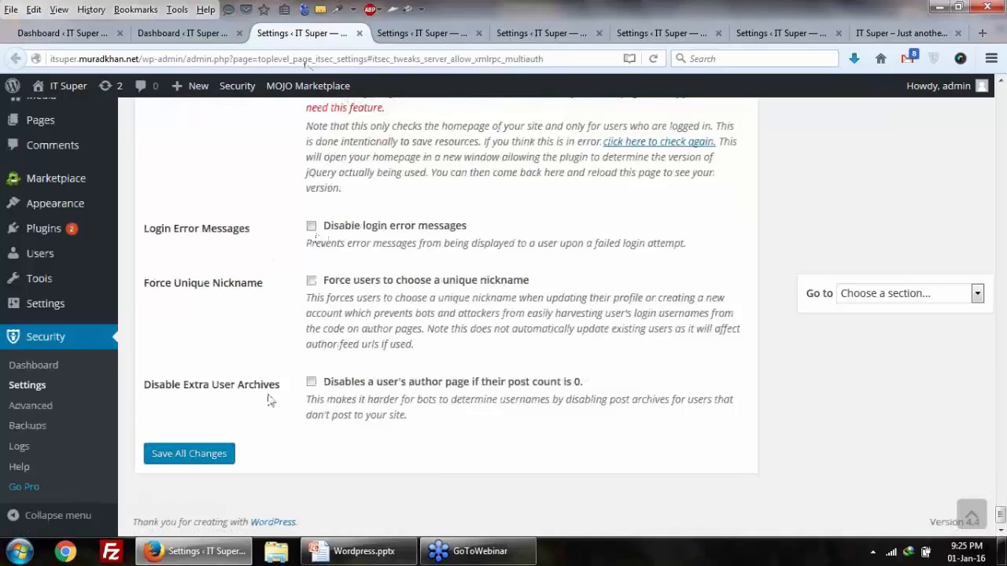
{"action": "left_click", "coordinate": [215, 454]}
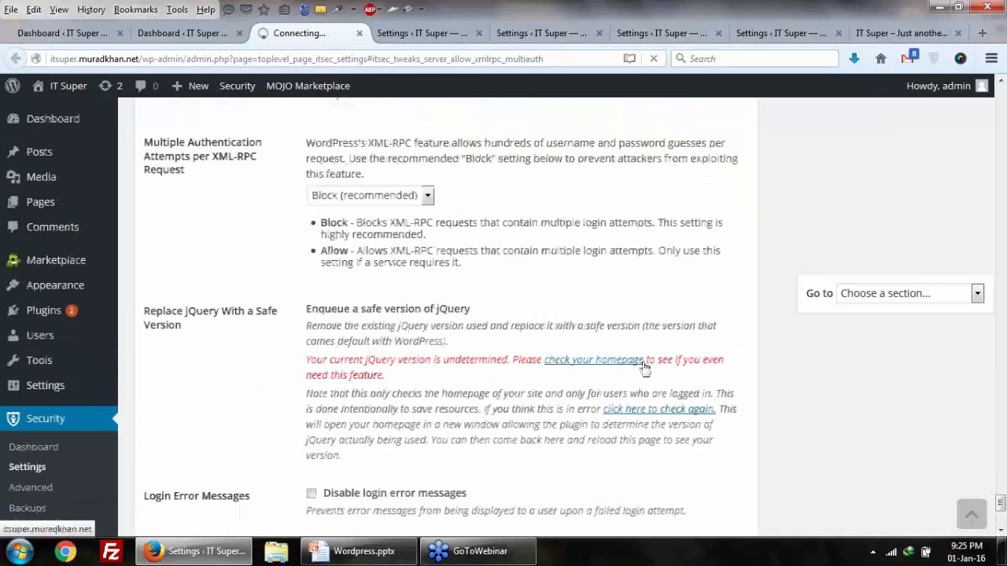
Step: Recheck the updated XML-RPC settings page, then return to the security dashboard
{"action": "scroll", "coordinate": [645, 368], "scroll_direction": "up", "scroll_amount": 15}
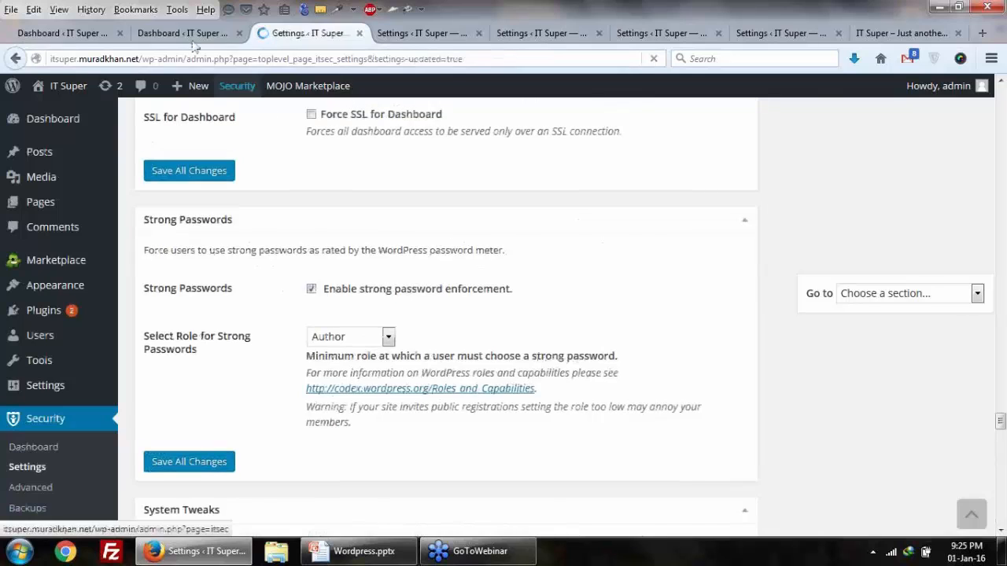
{"action": "left_click", "coordinate": [189, 33]}
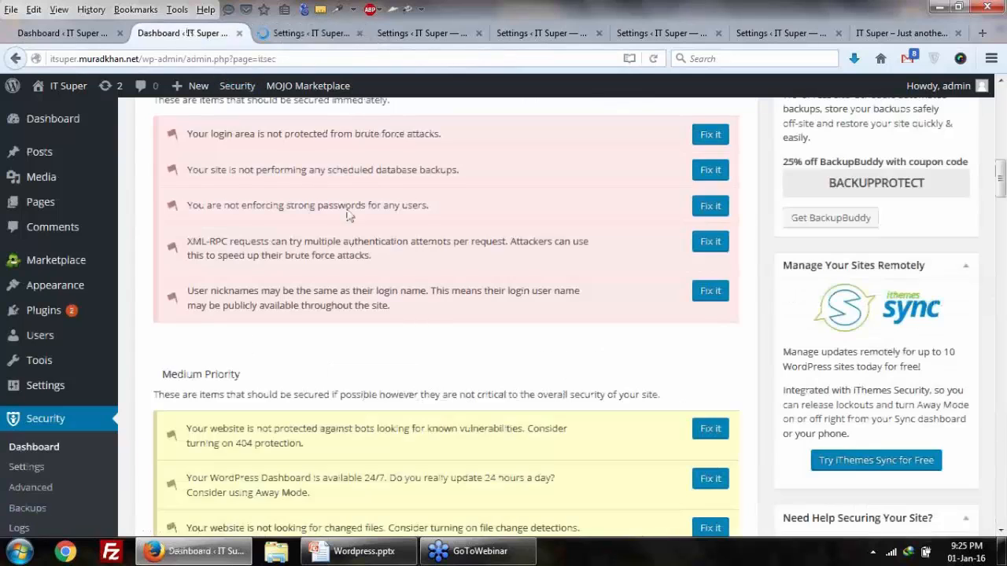
{"action": "left_click", "coordinate": [306, 33]}
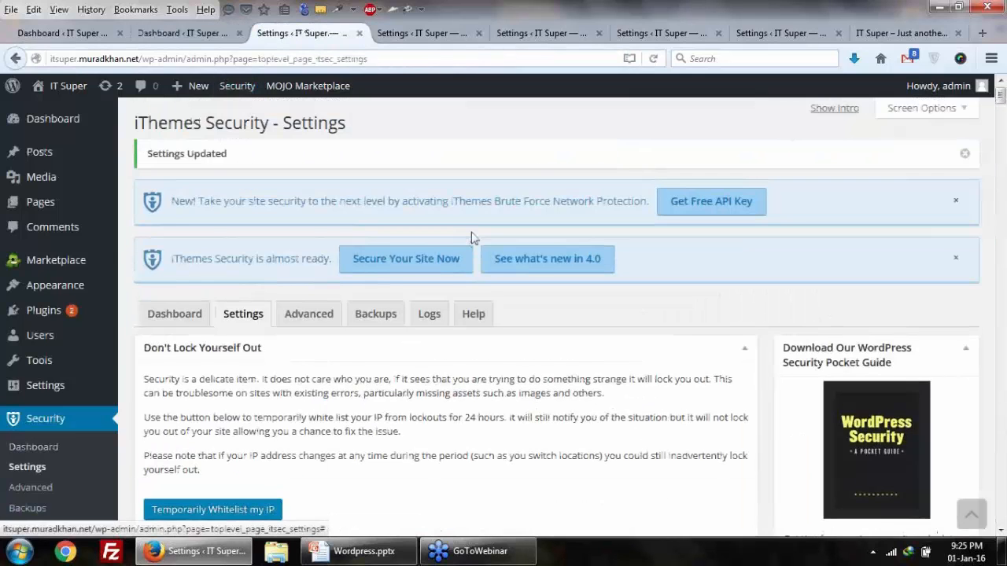
{"action": "scroll", "coordinate": [474, 238], "scroll_direction": "down", "scroll_amount": 10}
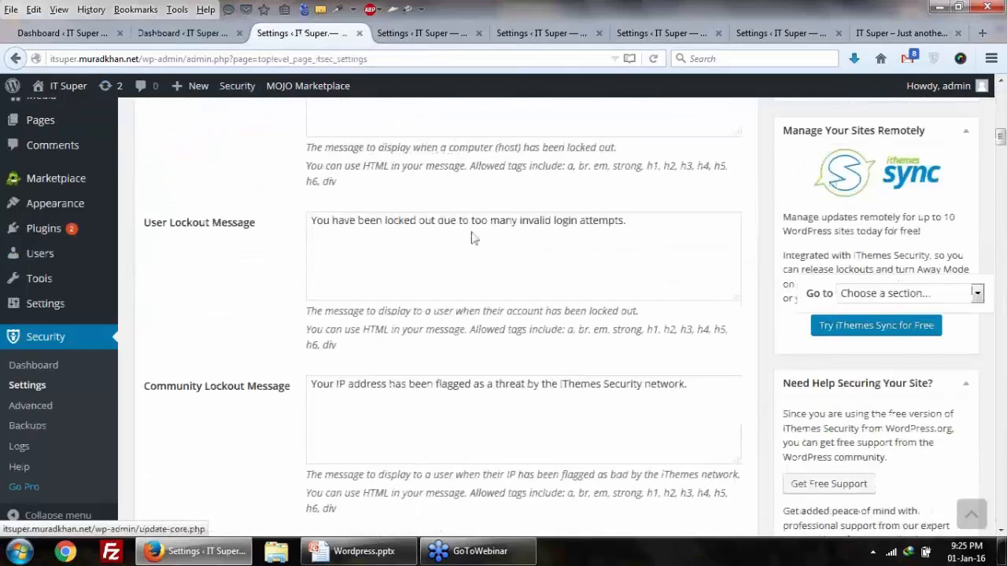
{"action": "left_click", "coordinate": [182, 33]}
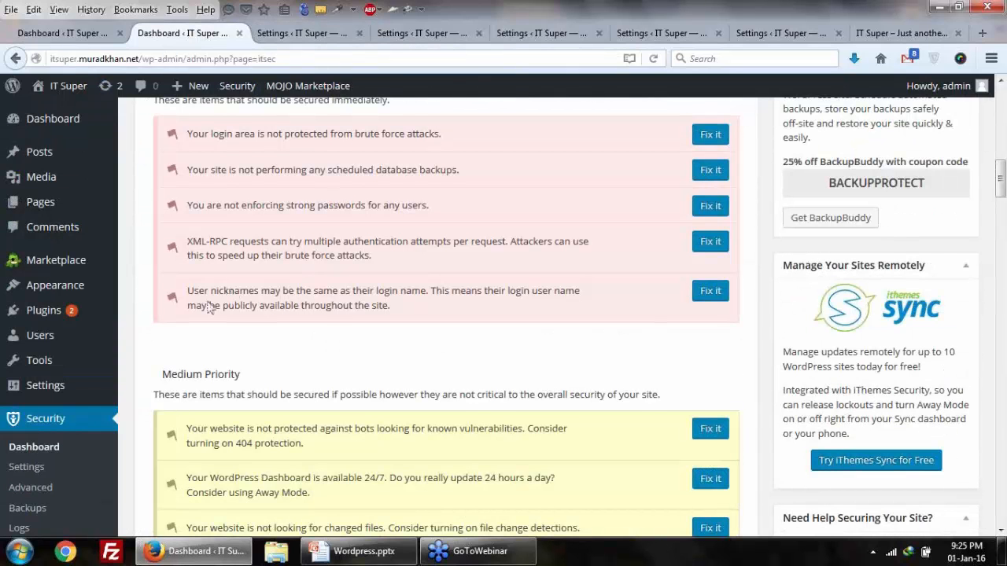
Step: Open the unique nickname Fix it link in a new tab and switch to it
{"action": "left_click_drag", "start_coordinate": [206, 307], "coordinate": [252, 306]}
{"action": "left_click", "coordinate": [236, 307]}
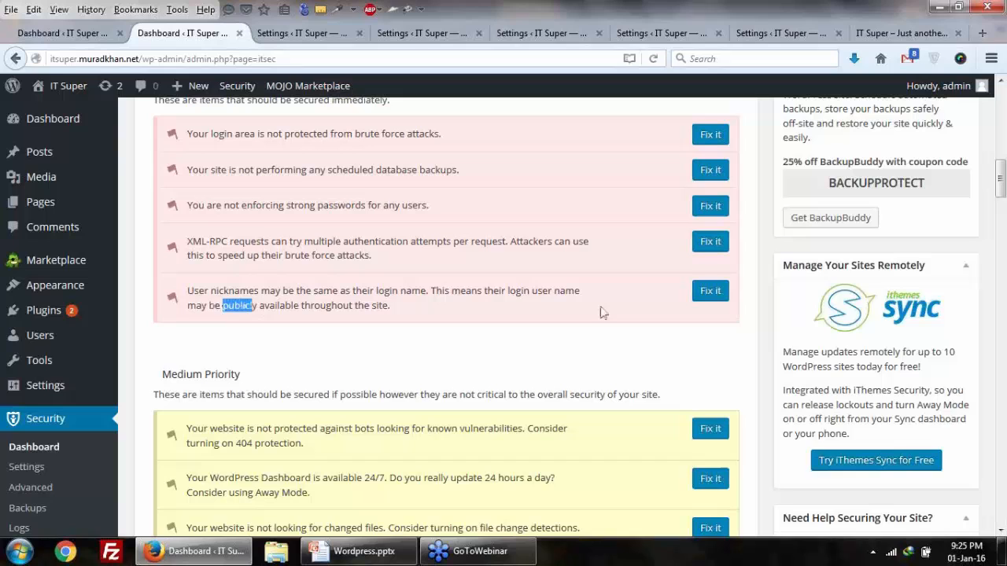
{"action": "right_click", "coordinate": [713, 291]}
{"action": "left_click", "coordinate": [747, 300]}
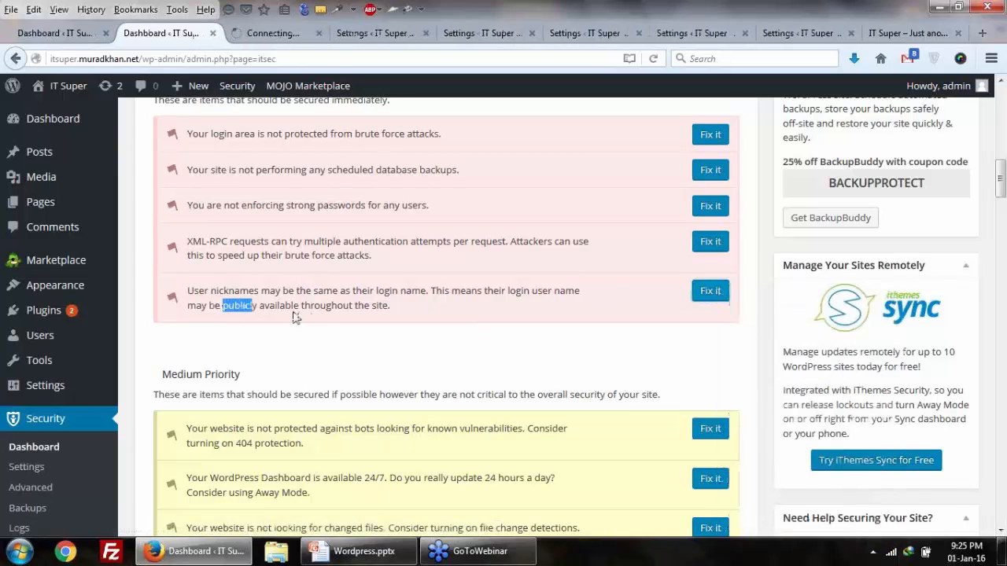
{"action": "left_click", "coordinate": [257, 37]}
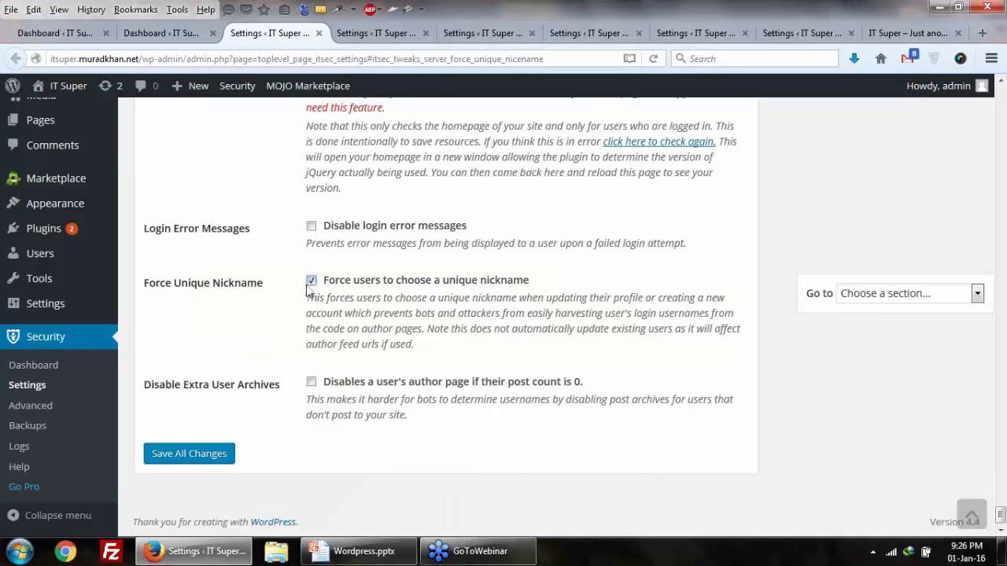
Step: Save 'Force users to choose a unique nickname' and return to the dashboard
{"action": "scroll", "coordinate": [308, 290], "scroll_direction": "up", "scroll_amount": 5}
{"action": "scroll", "coordinate": [309, 291], "scroll_direction": "down", "scroll_amount": 5}
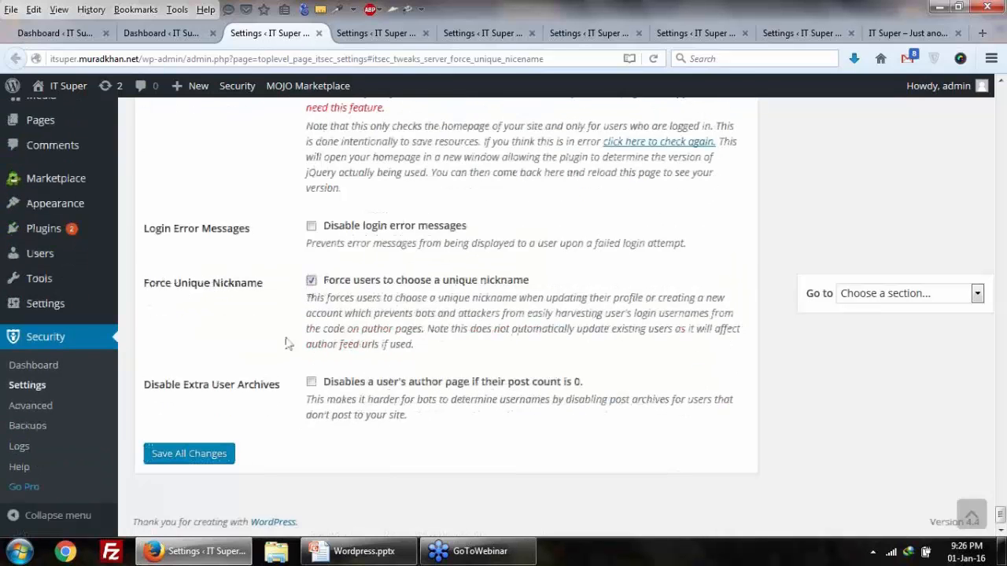
{"action": "left_click", "coordinate": [197, 450]}
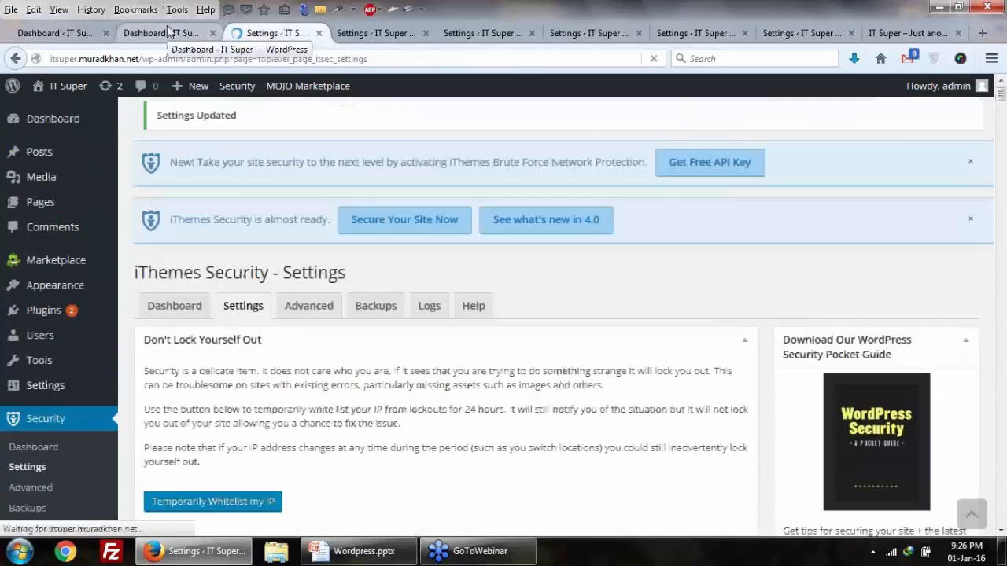
{"action": "left_click", "coordinate": [166, 31]}
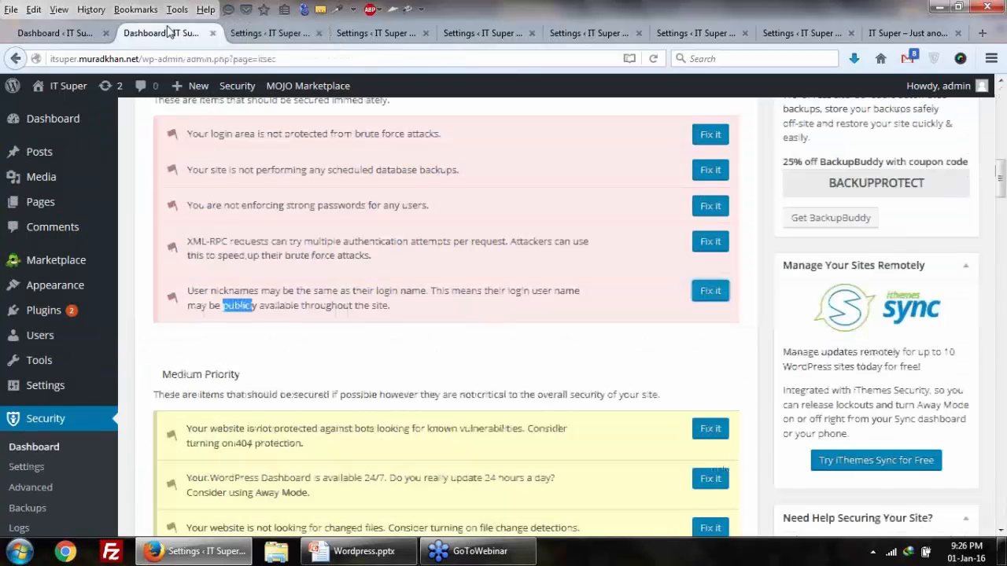
Step: Reload the dashboard and highlight the 'all High Priority items secured' message
{"action": "left_click", "coordinate": [653, 59]}
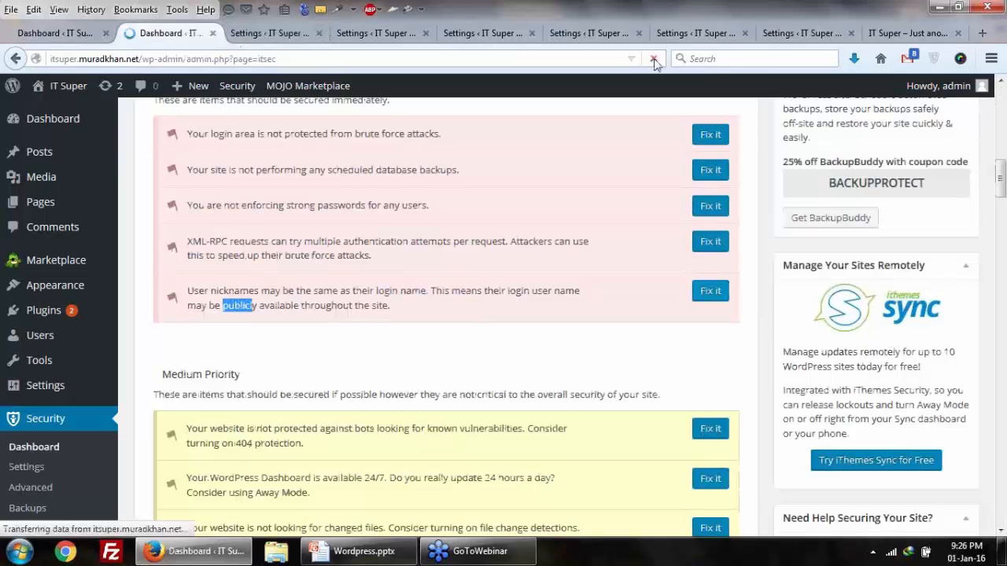
{"action": "scroll", "coordinate": [321, 358], "scroll_direction": "up", "scroll_amount": 3}
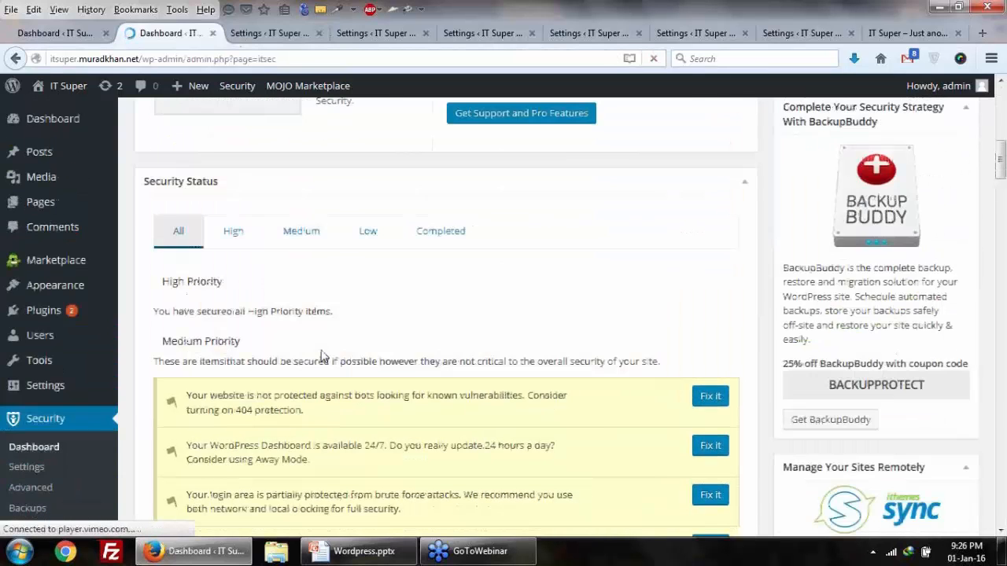
{"action": "scroll", "coordinate": [321, 356], "scroll_direction": "up", "scroll_amount": 1}
{"action": "left_click_drag", "start_coordinate": [156, 362], "coordinate": [338, 363]}
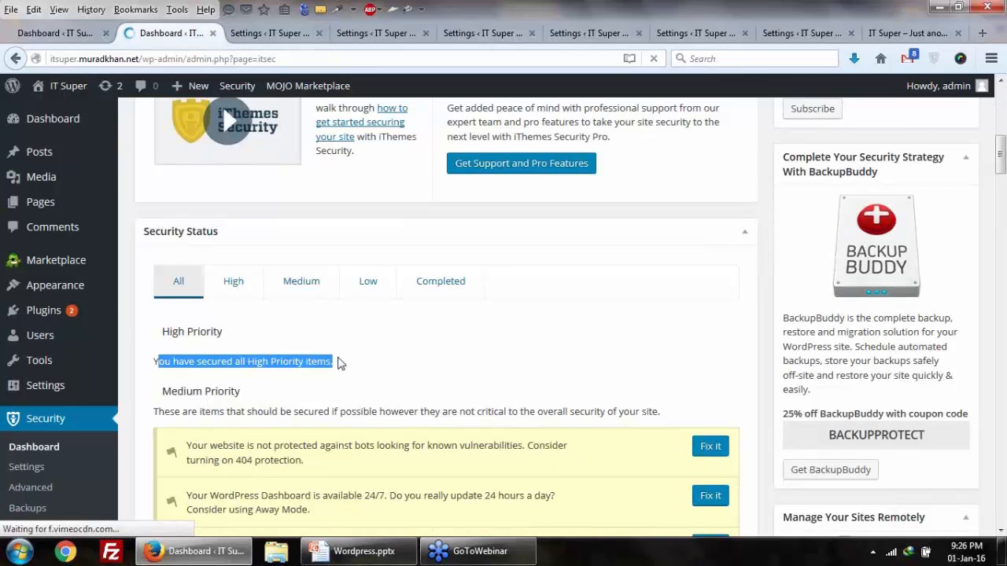
Step: Review the medium-priority warnings, including 404 protection, then go to the Settings tab
{"action": "scroll", "coordinate": [338, 363], "scroll_direction": "down", "scroll_amount": 2}
{"action": "left_click_drag", "start_coordinate": [160, 273], "coordinate": [396, 294]}
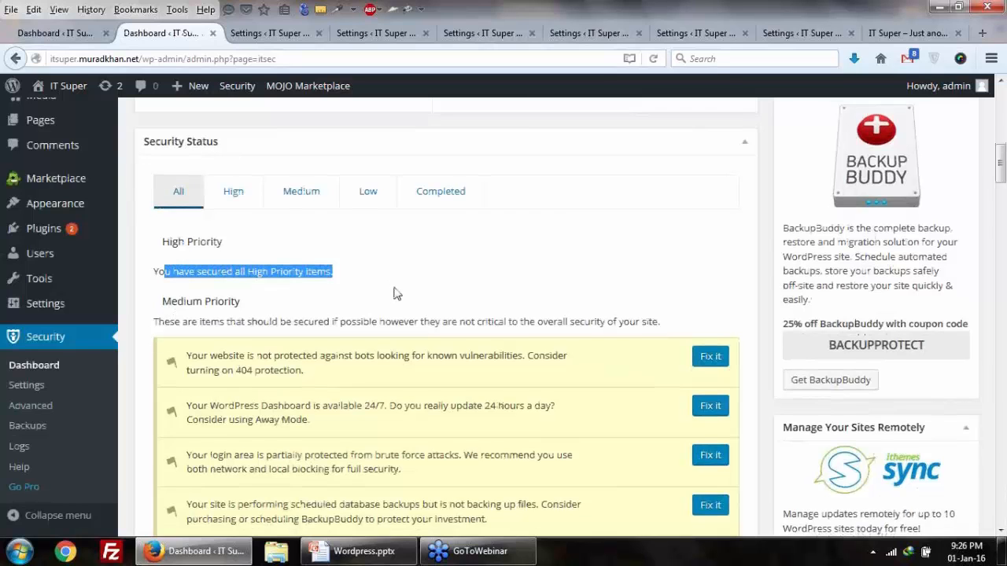
{"action": "scroll", "coordinate": [395, 292], "scroll_direction": "down", "scroll_amount": 4}
{"action": "left_click_drag", "start_coordinate": [158, 196], "coordinate": [267, 267]}
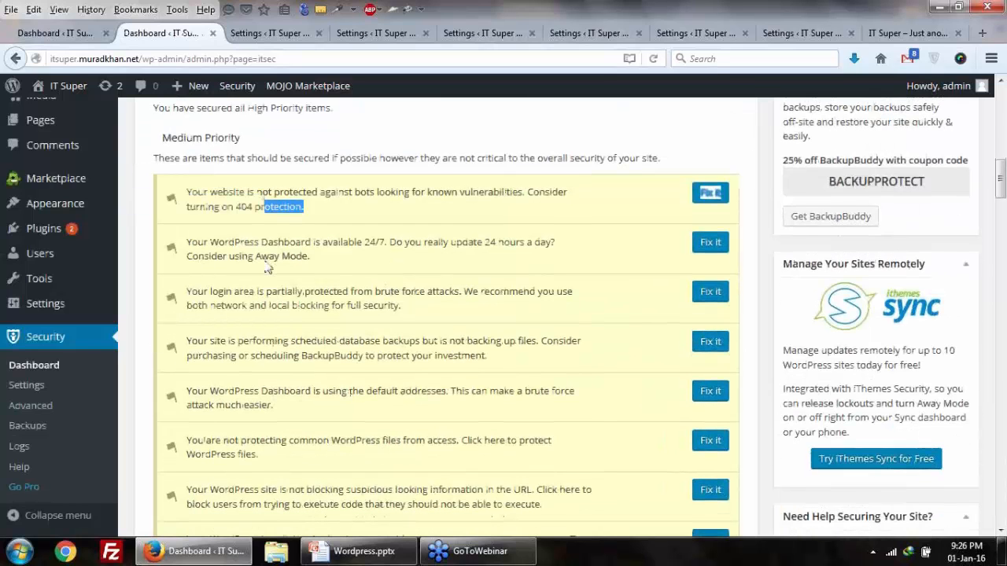
{"action": "scroll", "coordinate": [267, 268], "scroll_direction": "down", "scroll_amount": 2}
{"action": "scroll", "coordinate": [211, 209], "scroll_direction": "up", "scroll_amount": 2}
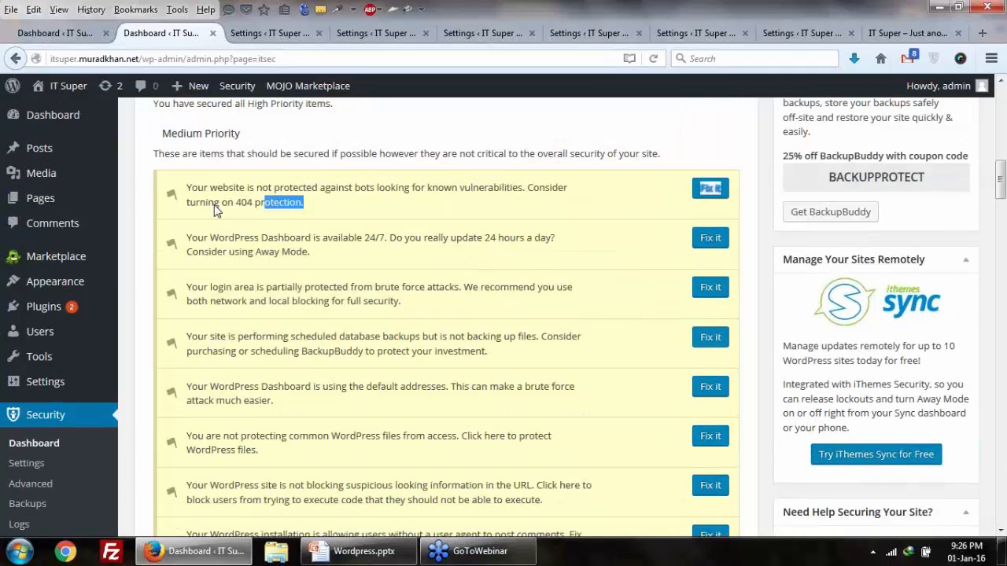
{"action": "left_click", "coordinate": [271, 206]}
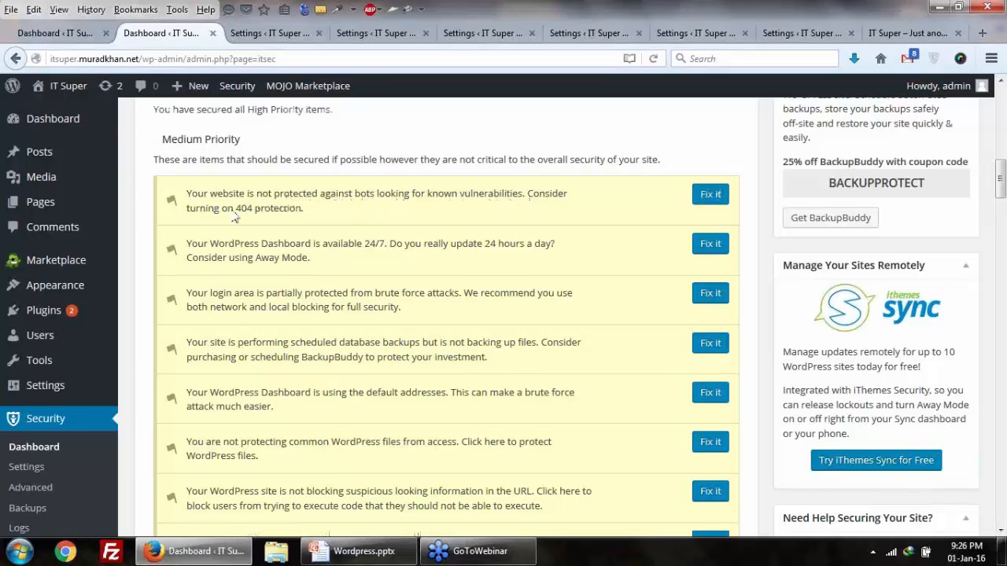
{"action": "left_click_drag", "start_coordinate": [234, 217], "coordinate": [303, 217]}
{"action": "left_click", "coordinate": [257, 221]}
{"action": "left_click", "coordinate": [267, 33]}
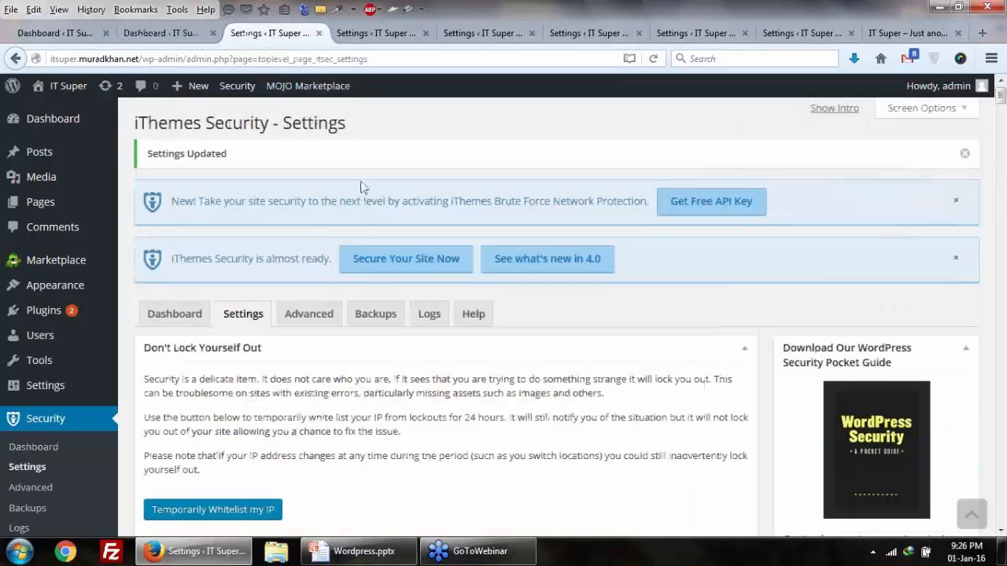
Step: From the public site, open the Hello world! post and load it with a truncated slug
{"action": "left_click", "coordinate": [905, 33]}
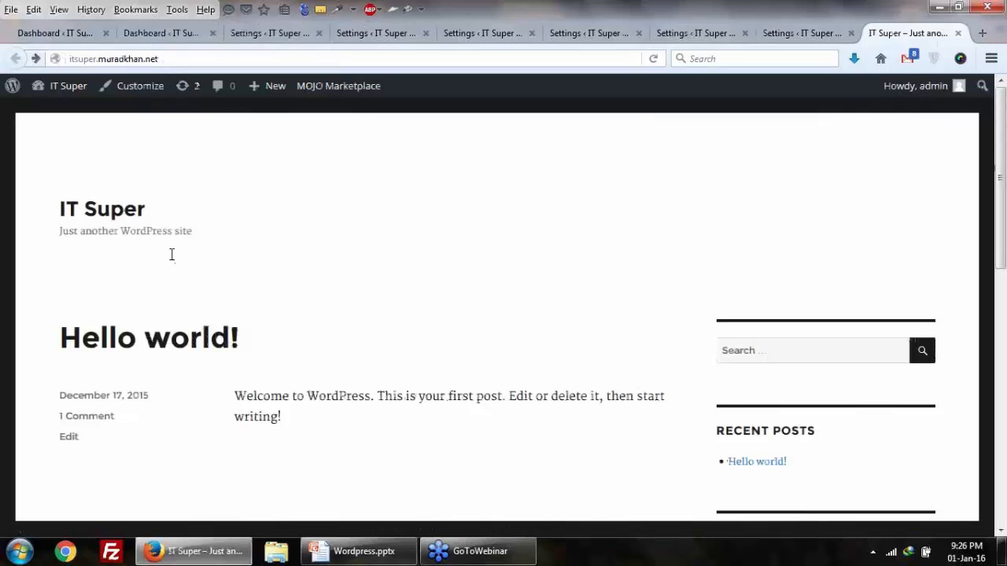
{"action": "left_click", "coordinate": [175, 353]}
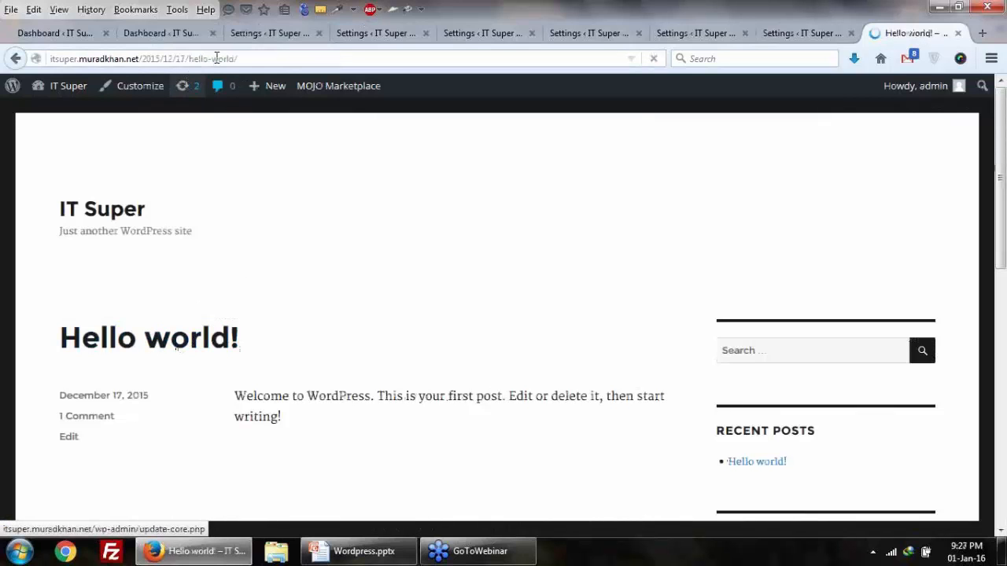
{"action": "left_click_drag", "start_coordinate": [211, 59], "coordinate": [260, 59]}
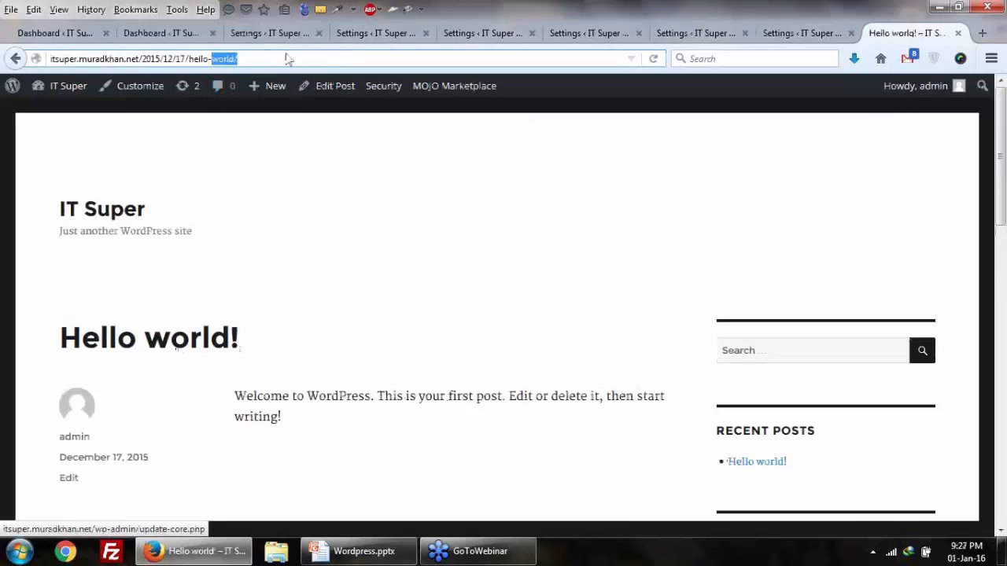
{"action": "key", "text": "BackSpace"}
{"action": "key", "text": "Return"}
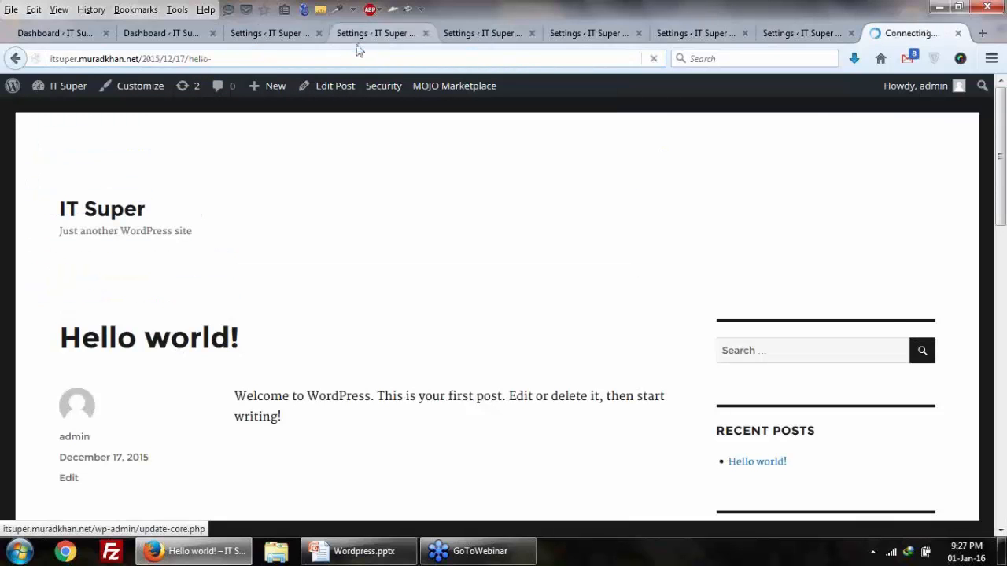
Step: Load the post address with the day changed to 77, then with date characters removed
{"action": "double_click", "coordinate": [186, 58]}
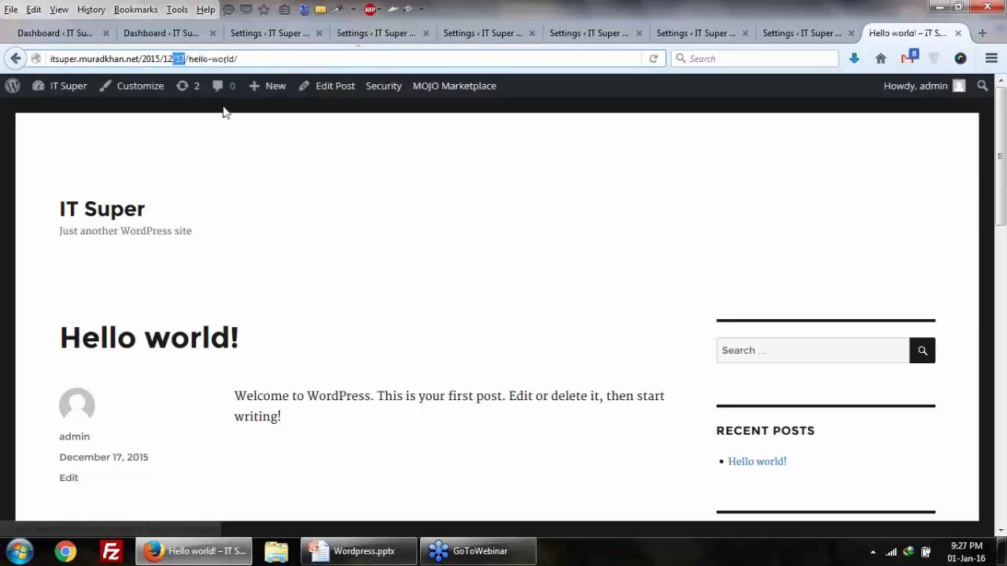
{"action": "type", "text": "77"}
{"action": "key", "text": "Return"}
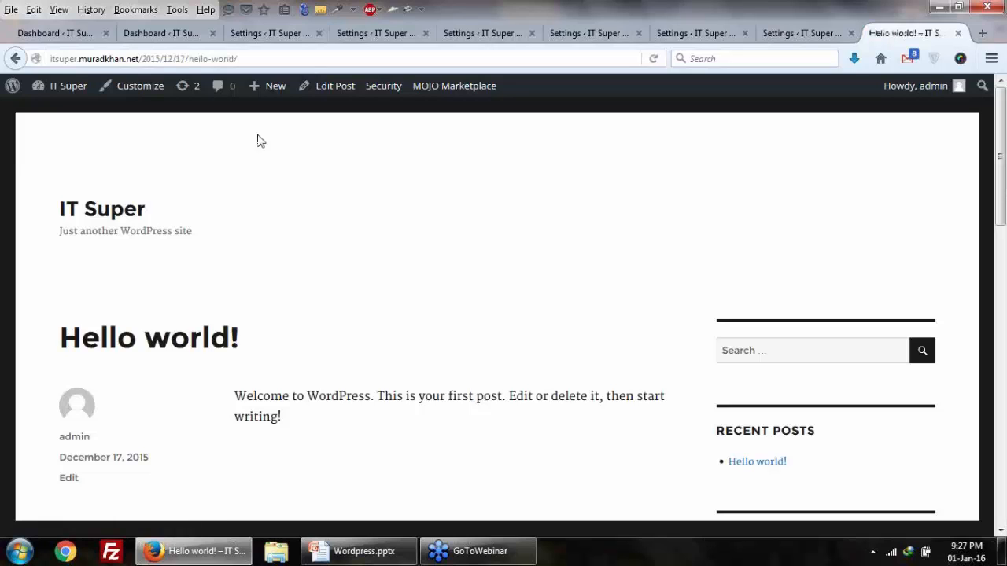
{"action": "left_click_drag", "start_coordinate": [149, 59], "coordinate": [225, 58]}
{"action": "left_click", "coordinate": [186, 59]}
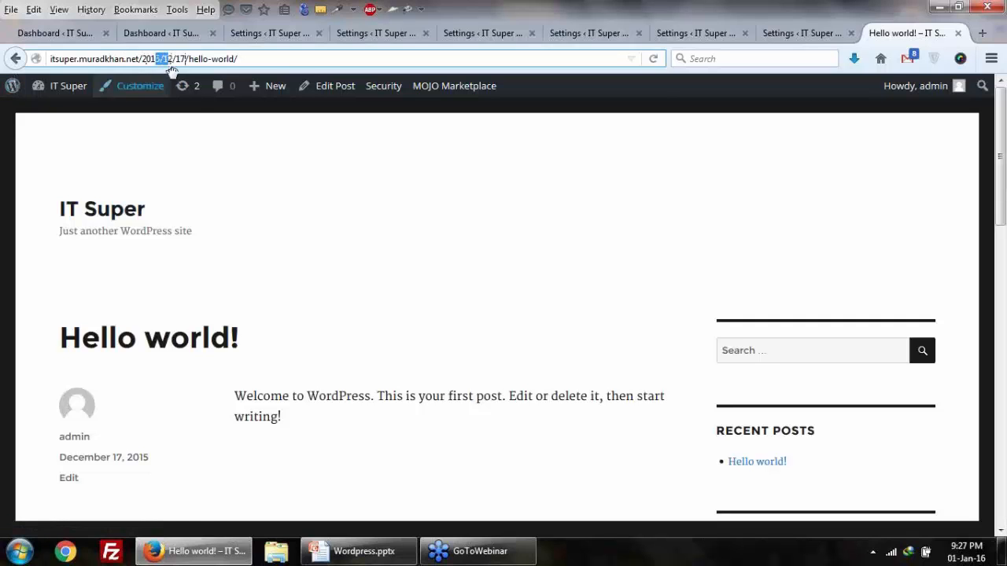
{"action": "key", "text": "BackSpace"}
{"action": "key", "text": "Return"}
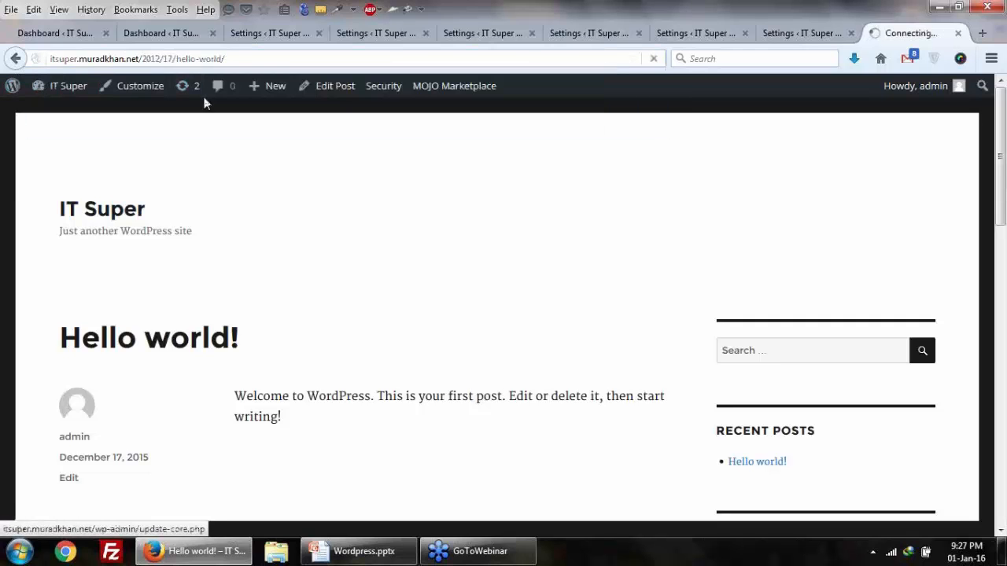
{"action": "scroll", "coordinate": [220, 206], "scroll_direction": "down", "scroll_amount": 2}
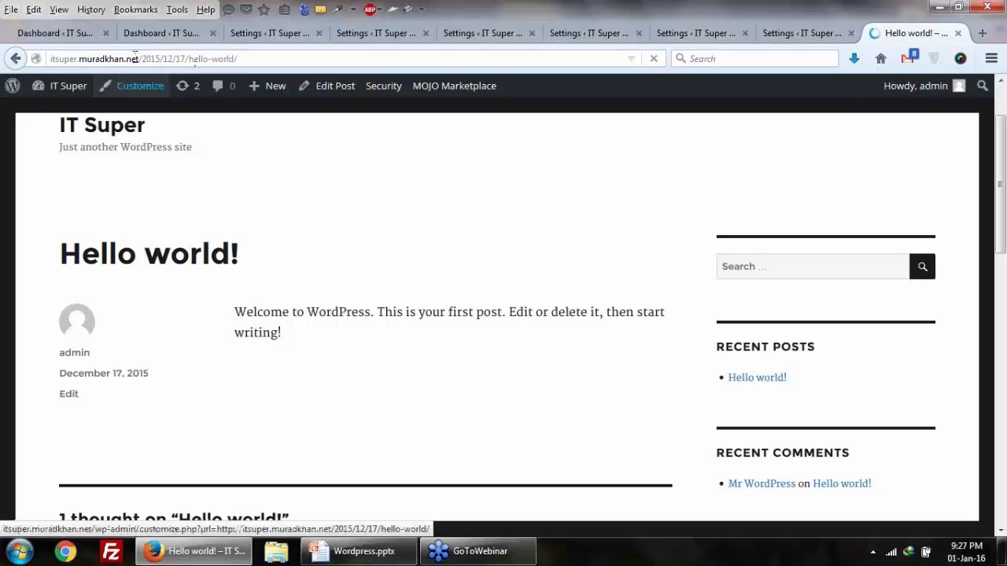
Step: Replace the path with /w34324 to show 'Oops! That page can't be found.'
{"action": "left_click_drag", "start_coordinate": [144, 59], "coordinate": [237, 59]}
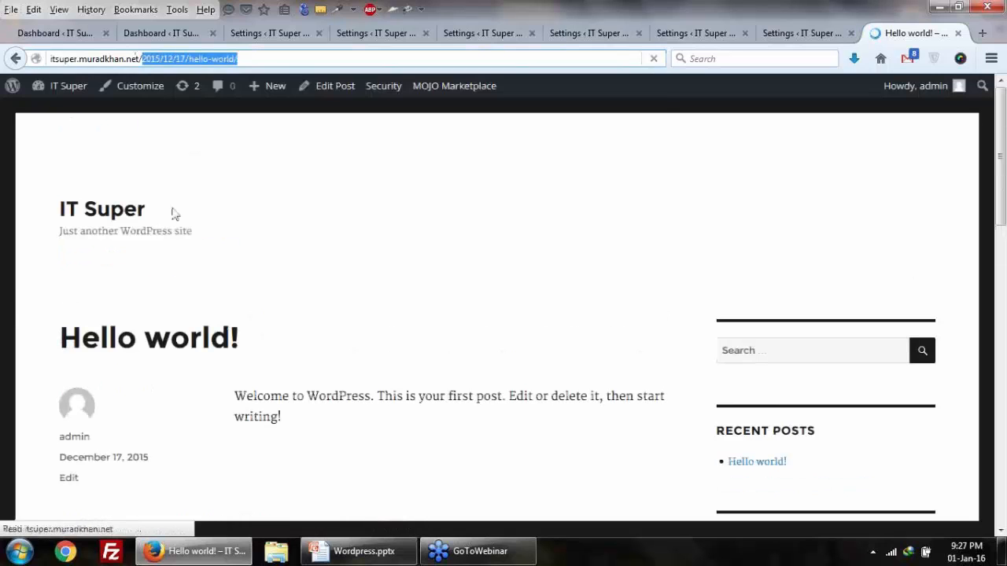
{"action": "type", "text": "w34324"}
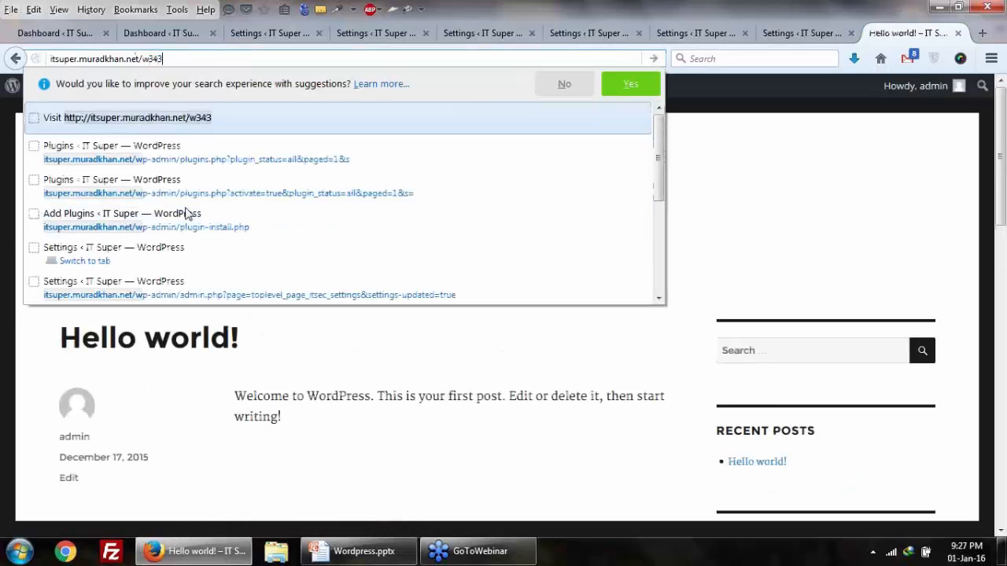
{"action": "key", "text": "Return"}
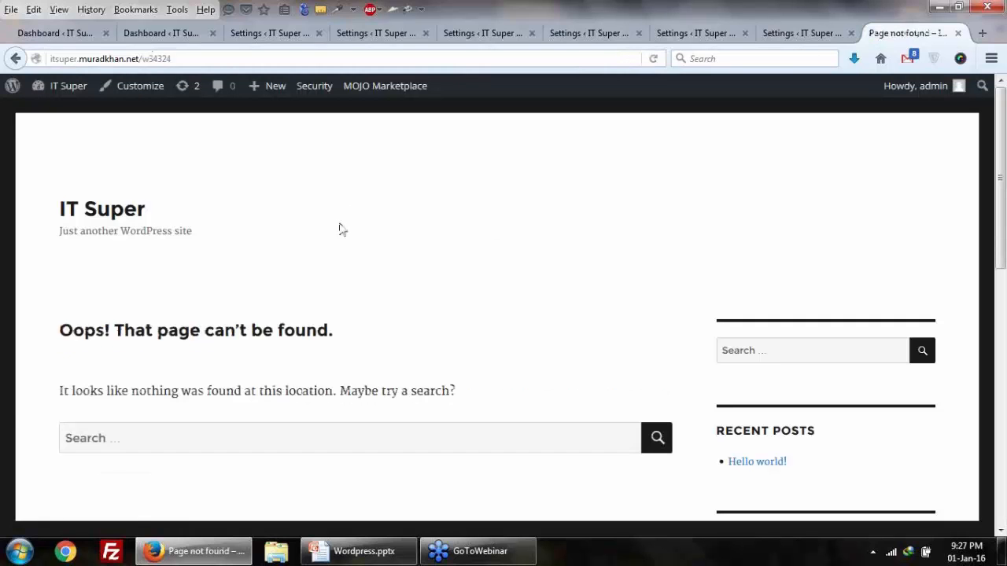
{"action": "scroll", "coordinate": [341, 228], "scroll_direction": "down", "scroll_amount": 2}
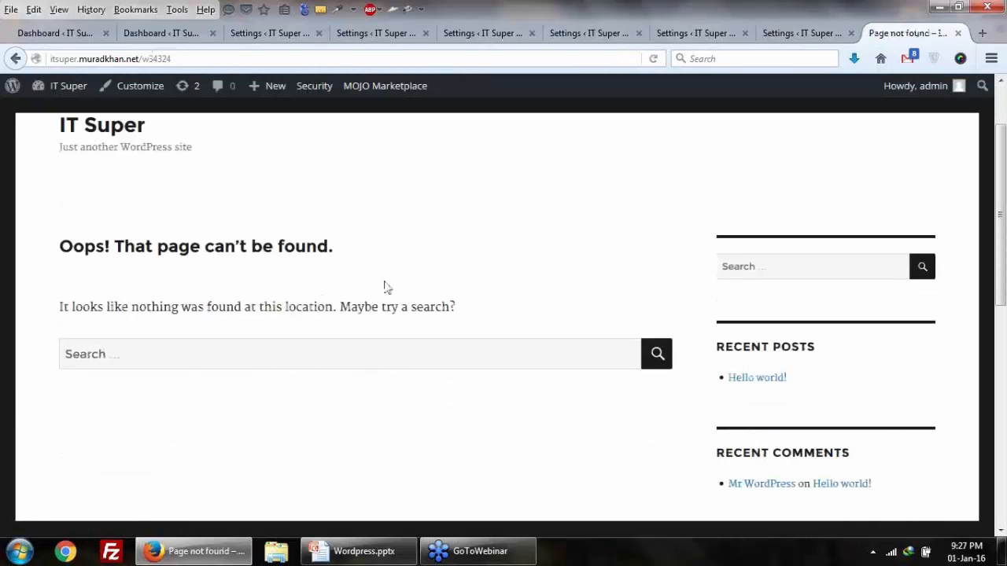
{"action": "left_click_drag", "start_coordinate": [83, 306], "coordinate": [191, 304]}
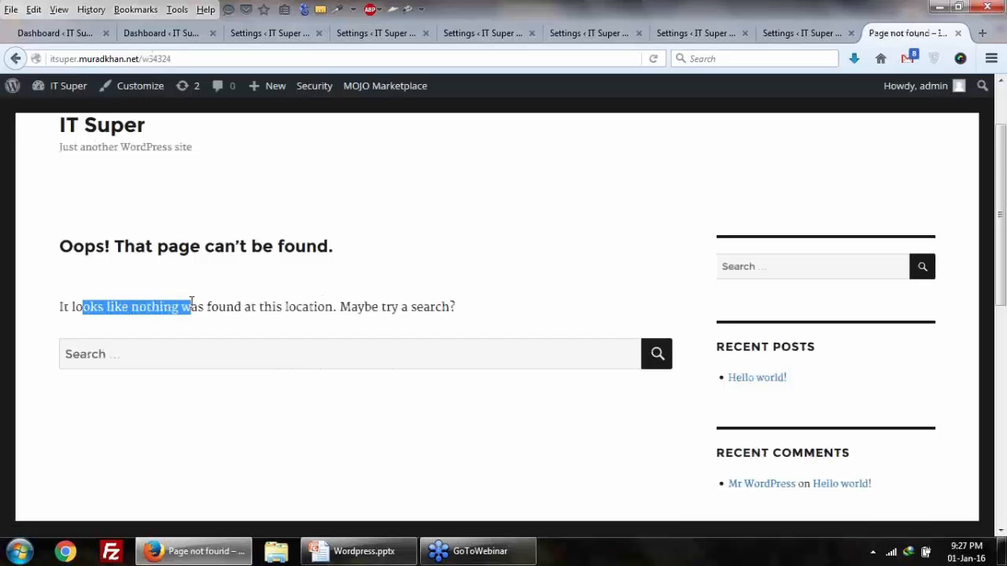
Step: Open the 404 protection Fix it link in a new tab, landing on 404 Detection settings
{"action": "left_click", "coordinate": [185, 37]}
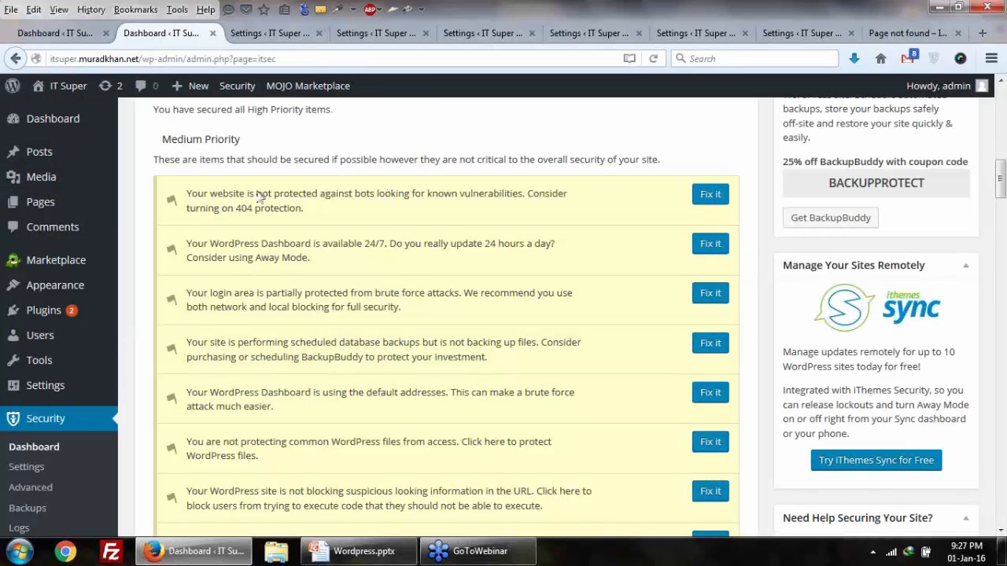
{"action": "left_click_drag", "start_coordinate": [220, 209], "coordinate": [283, 209]}
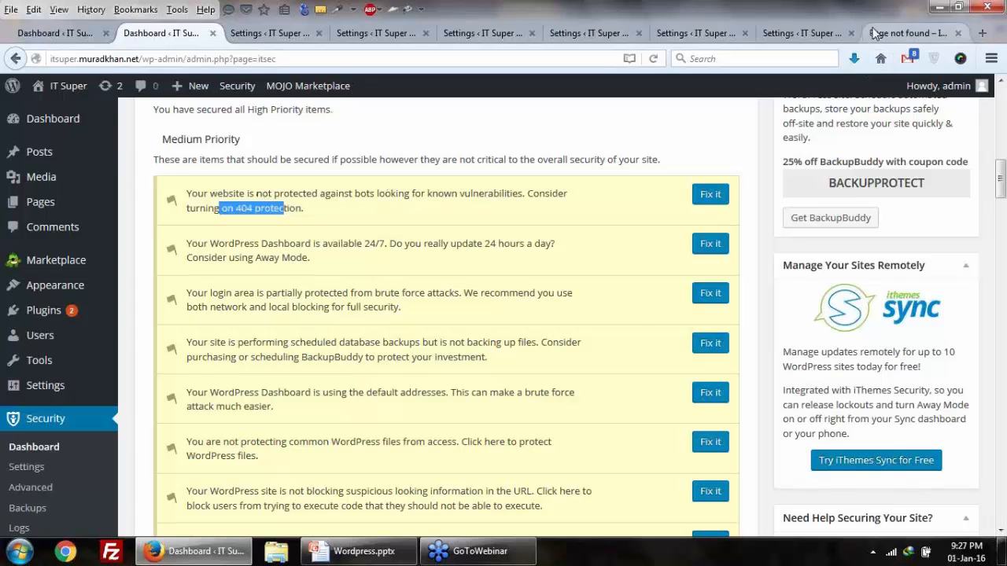
{"action": "left_click", "coordinate": [874, 33]}
{"action": "left_click", "coordinate": [164, 33]}
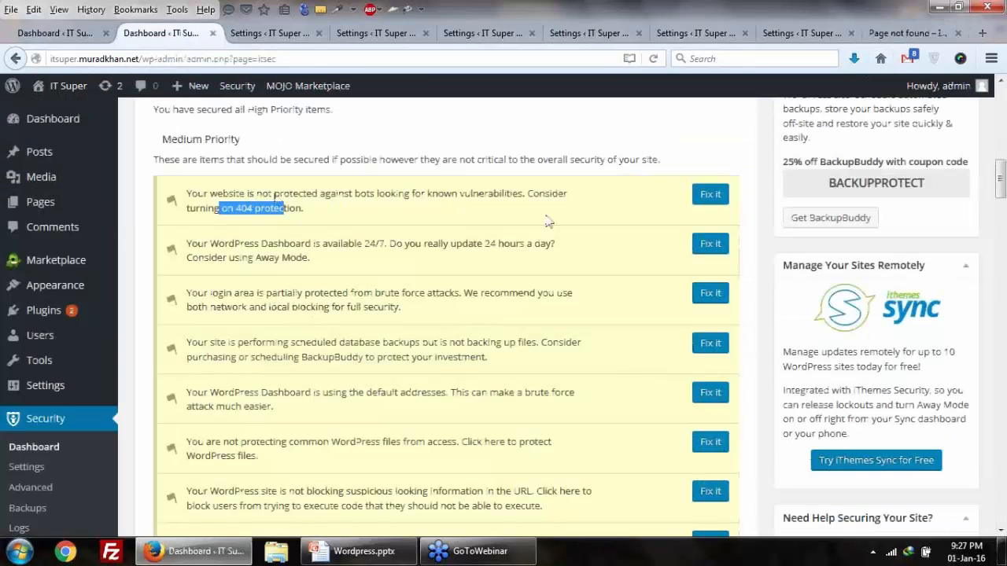
{"action": "right_click", "coordinate": [711, 195]}
{"action": "left_click", "coordinate": [751, 204]}
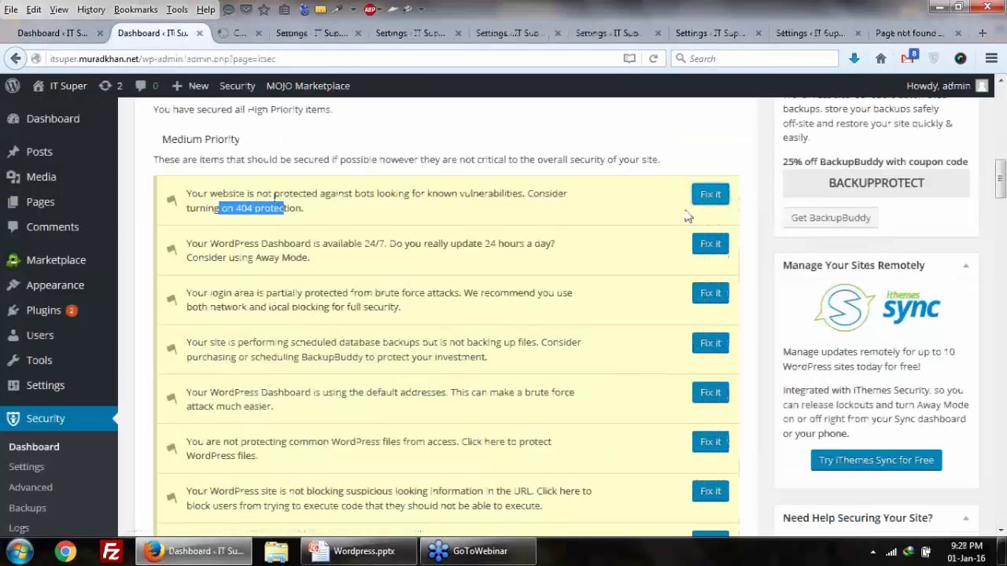
{"action": "left_click", "coordinate": [236, 35]}
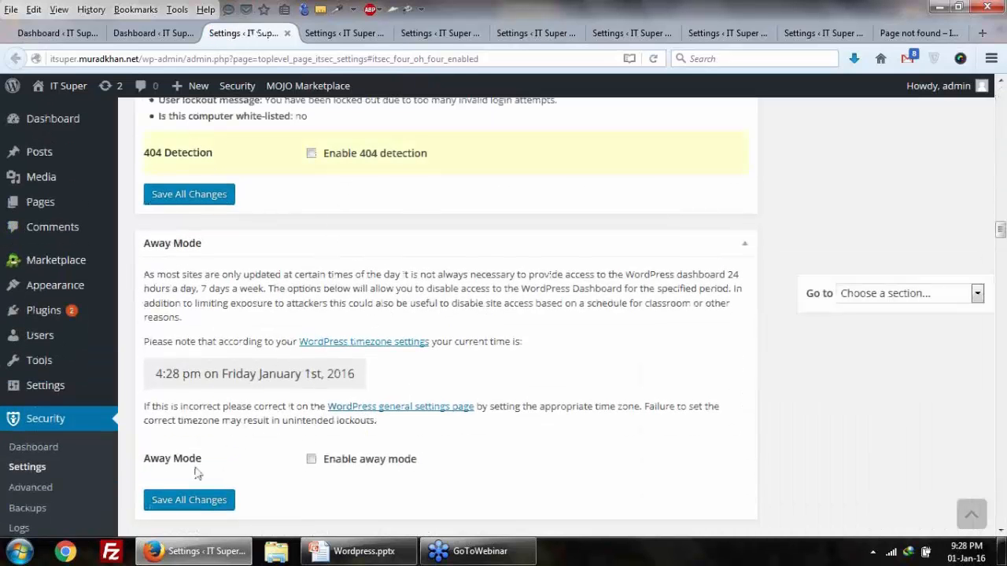
Step: Enable 404 detection with a 5-minute check period and 20-error threshold, save, and return
{"action": "scroll", "coordinate": [280, 275], "scroll_direction": "up", "scroll_amount": 2}
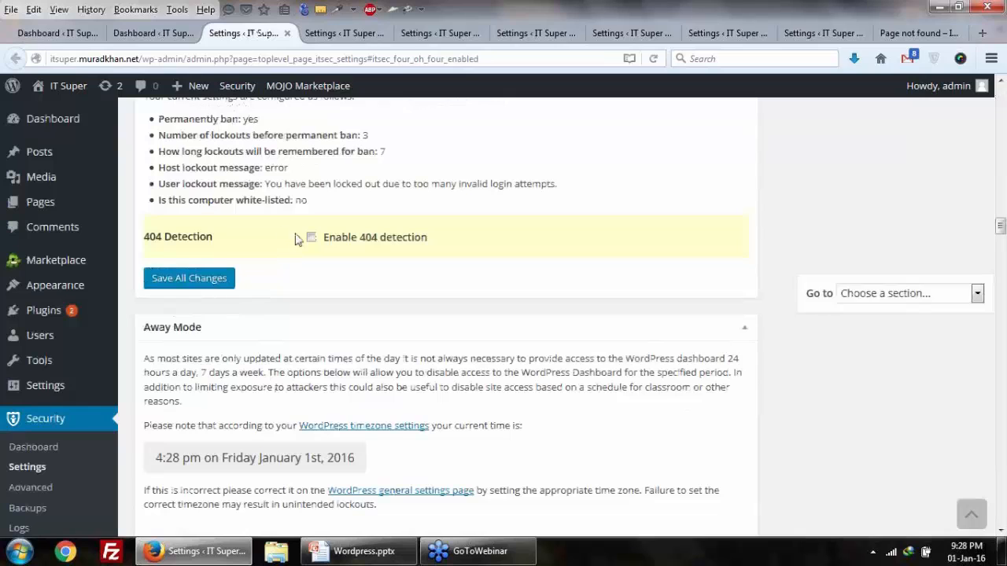
{"action": "left_click", "coordinate": [305, 238]}
{"action": "scroll", "coordinate": [304, 238], "scroll_direction": "up", "scroll_amount": 2}
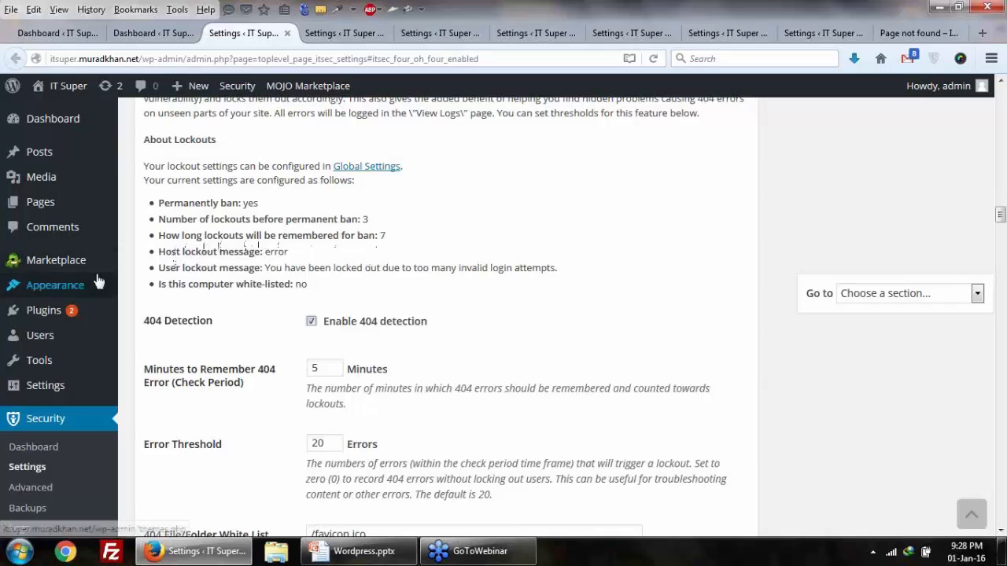
{"action": "scroll", "coordinate": [278, 317], "scroll_direction": "down", "scroll_amount": 2}
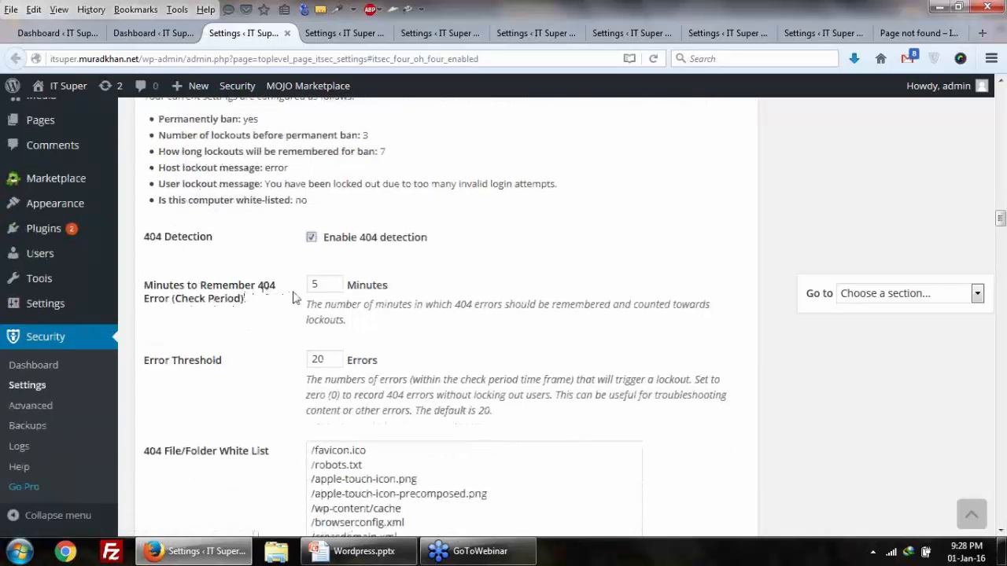
{"action": "scroll", "coordinate": [287, 271], "scroll_direction": "down", "scroll_amount": 6}
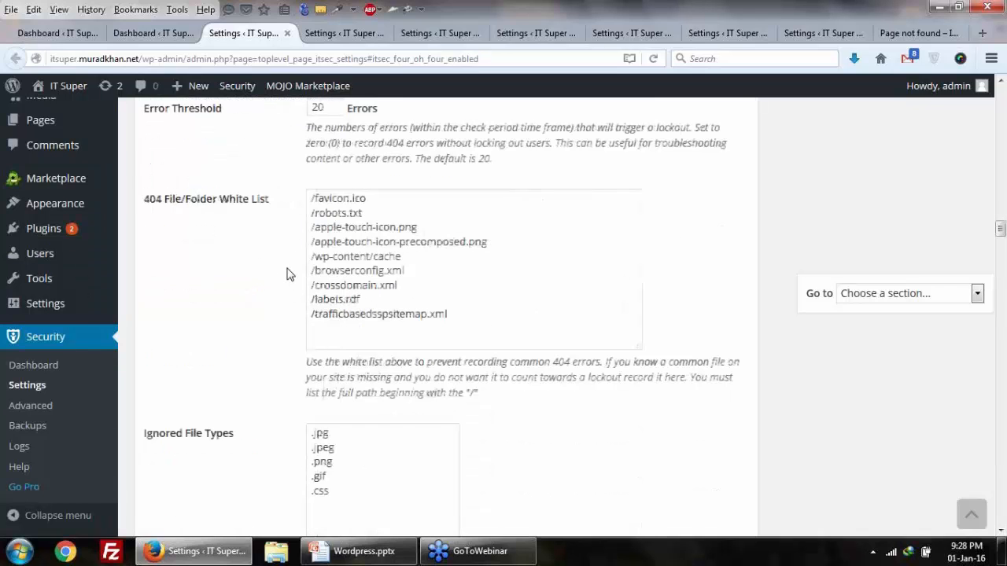
{"action": "scroll", "coordinate": [287, 272], "scroll_direction": "down", "scroll_amount": 4}
{"action": "scroll", "coordinate": [288, 272], "scroll_direction": "up", "scroll_amount": 6}
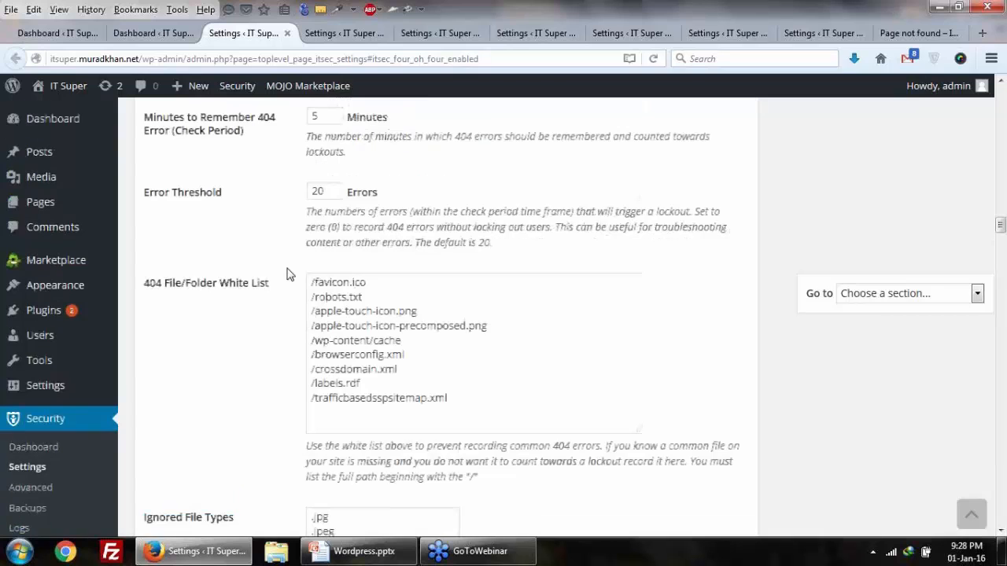
{"action": "scroll", "coordinate": [254, 229], "scroll_direction": "up", "scroll_amount": 4}
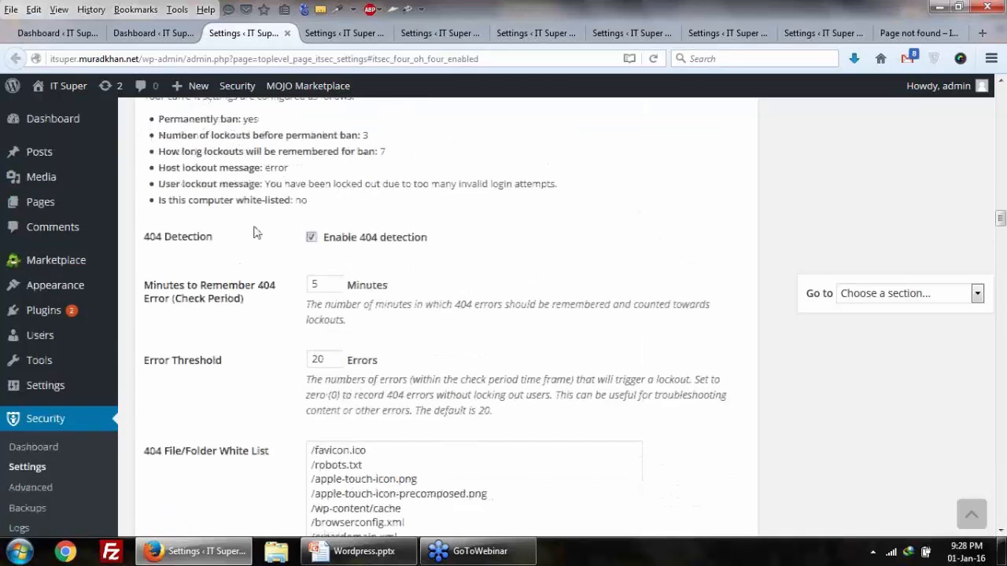
{"action": "scroll", "coordinate": [263, 243], "scroll_direction": "down", "scroll_amount": 6}
{"action": "scroll", "coordinate": [217, 482], "scroll_direction": "down", "scroll_amount": 6}
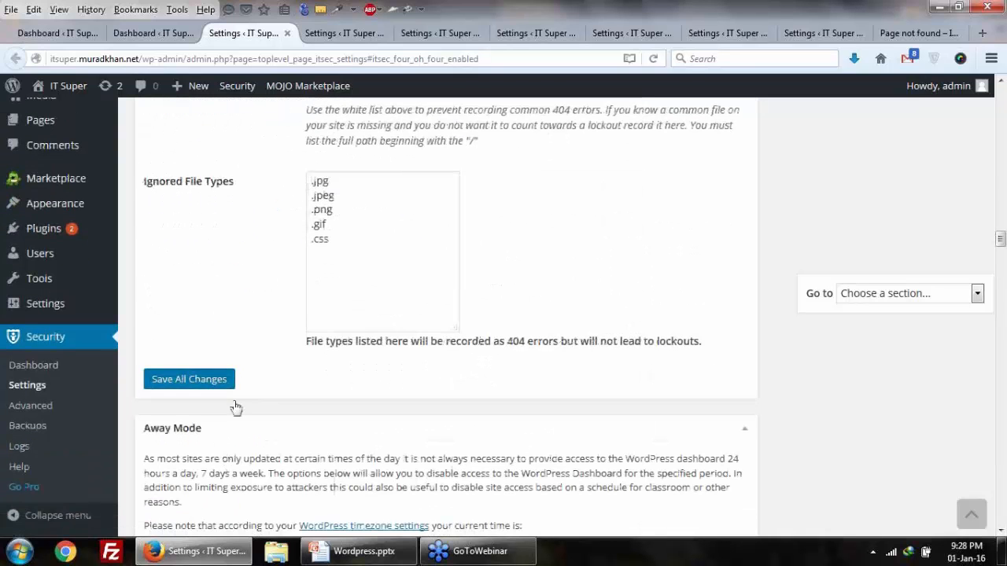
{"action": "left_click", "coordinate": [224, 380]}
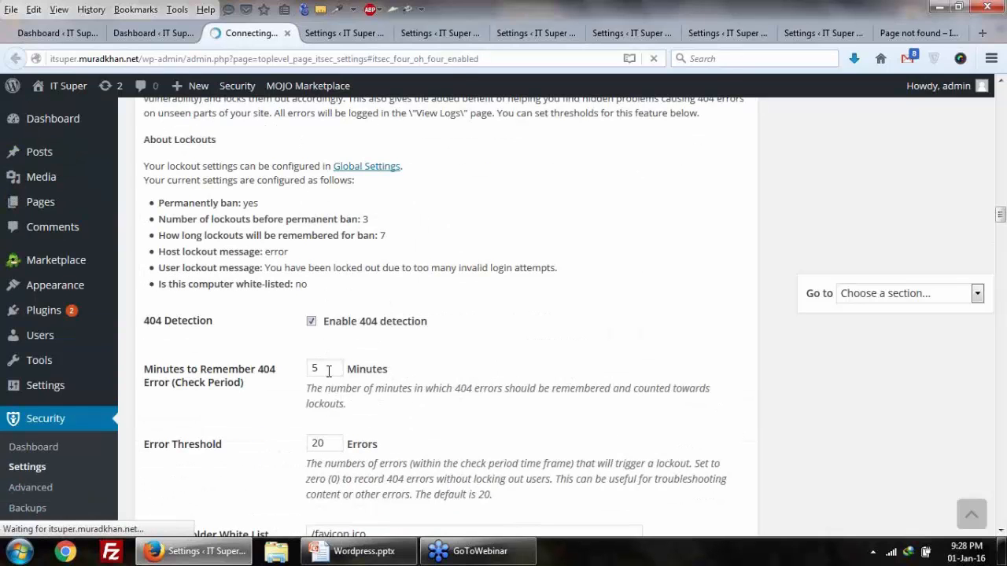
{"action": "left_click", "coordinate": [160, 40]}
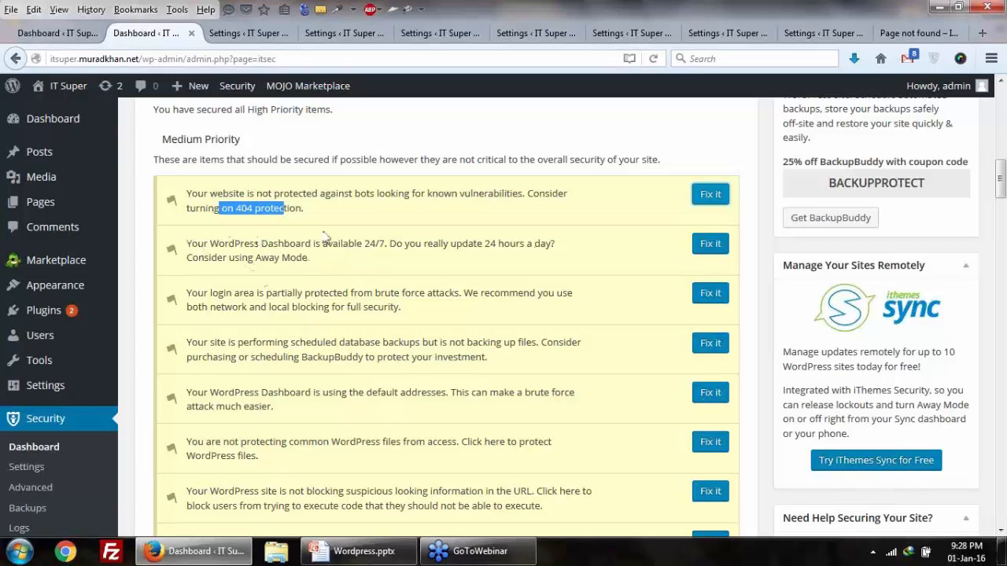
Step: Open the Away Mode recommendation's Fix it link in a new tab and switch to that settings page
{"action": "left_click_drag", "start_coordinate": [215, 244], "coordinate": [301, 244]}
{"action": "left_click", "coordinate": [347, 261]}
{"action": "right_click", "coordinate": [708, 246]}
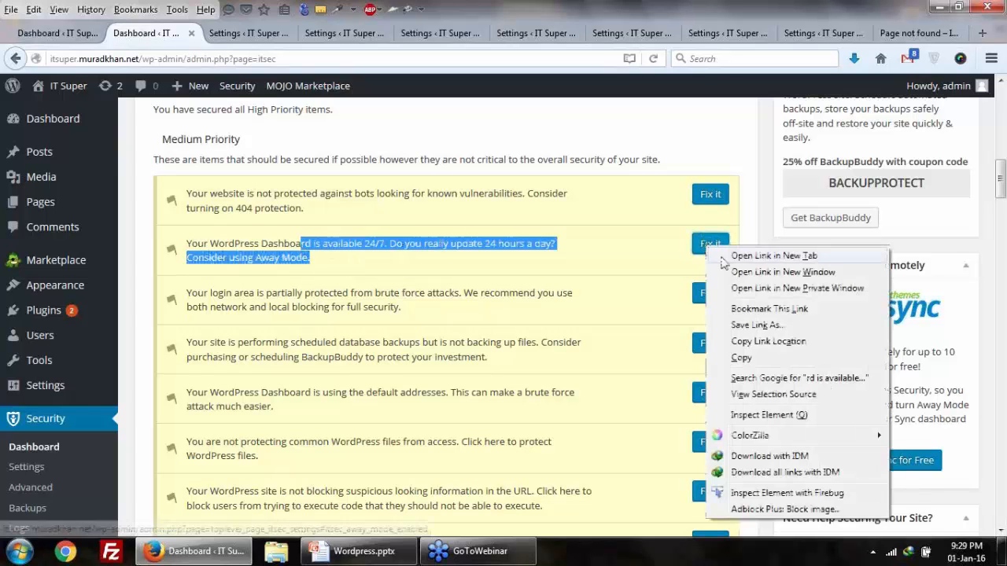
{"action": "left_click", "coordinate": [721, 258]}
{"action": "left_click", "coordinate": [428, 250]}
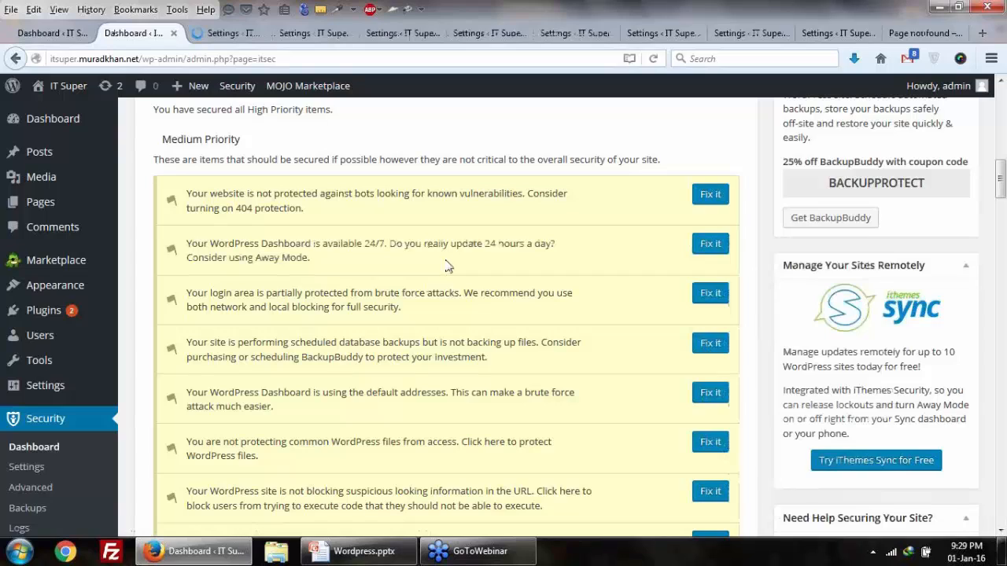
{"action": "left_click_drag", "start_coordinate": [261, 261], "coordinate": [319, 266]}
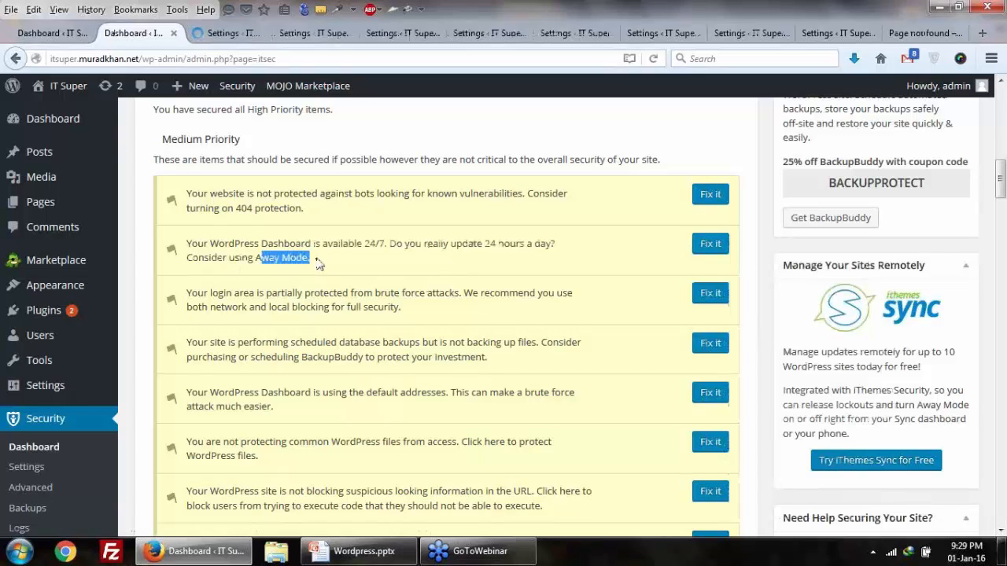
{"action": "left_click", "coordinate": [223, 34]}
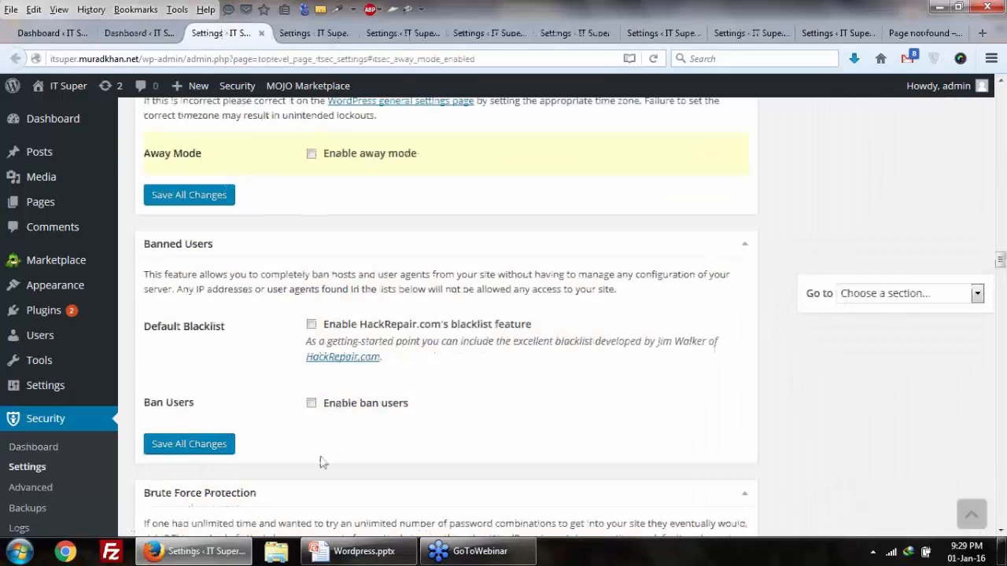
Step: Enable away mode with a Daily restriction from 12:00 am to 6:00 am and save the changes
{"action": "left_click", "coordinate": [313, 155]}
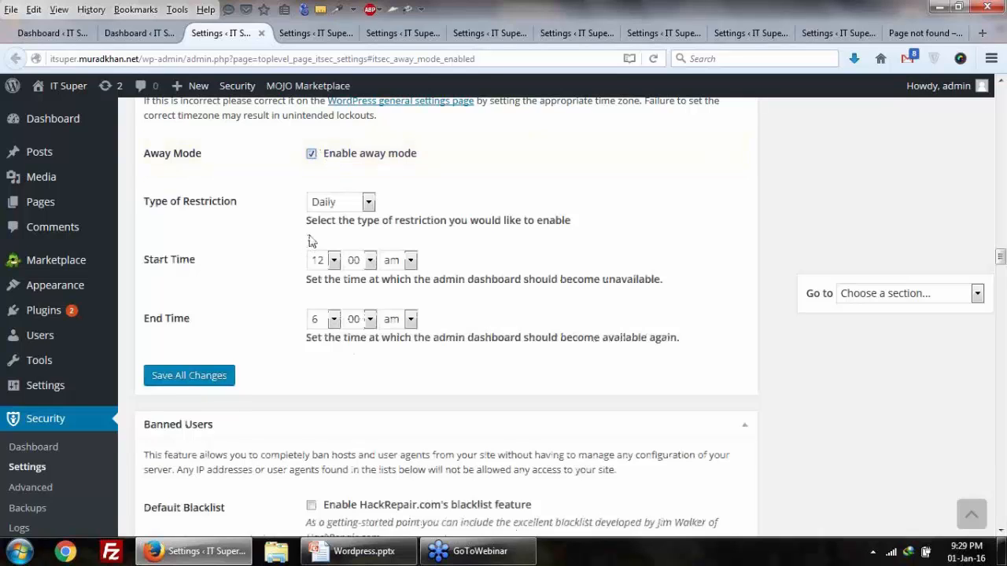
{"action": "left_click", "coordinate": [369, 203]}
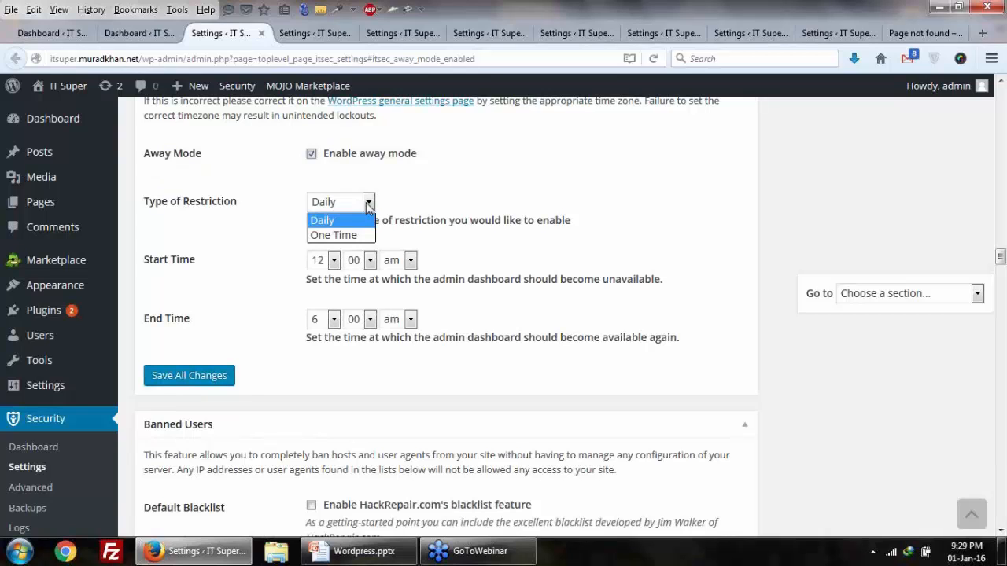
{"action": "left_click", "coordinate": [368, 202]}
{"action": "left_click", "coordinate": [334, 260]}
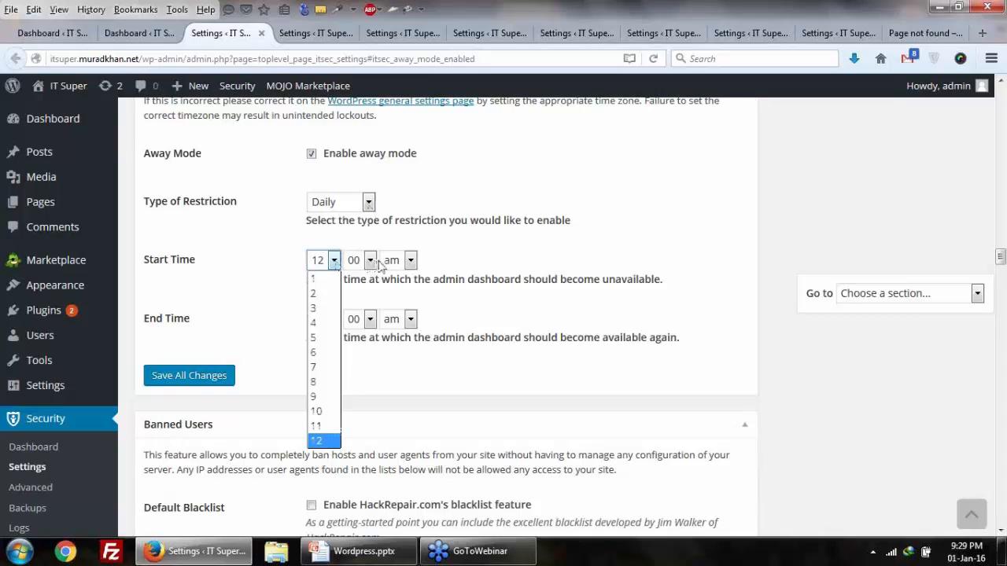
{"action": "left_click", "coordinate": [451, 264]}
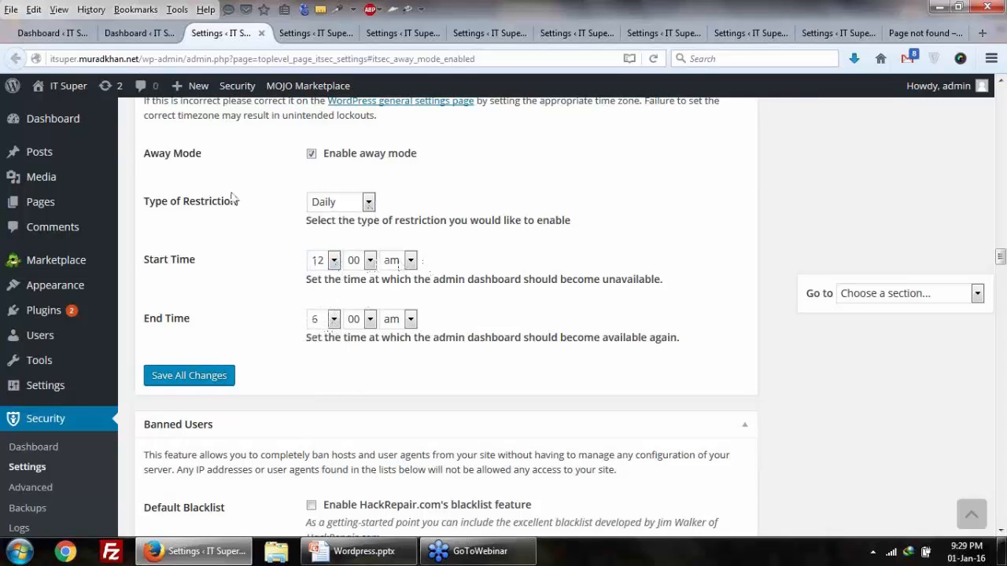
{"action": "left_click", "coordinate": [177, 372]}
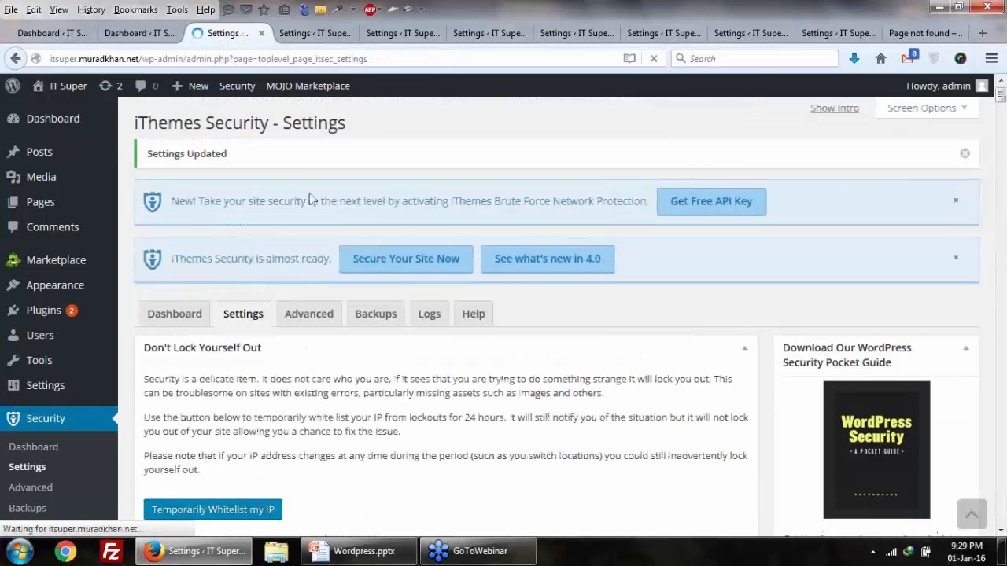
{"action": "scroll", "coordinate": [311, 201], "scroll_direction": "down", "scroll_amount": 10}
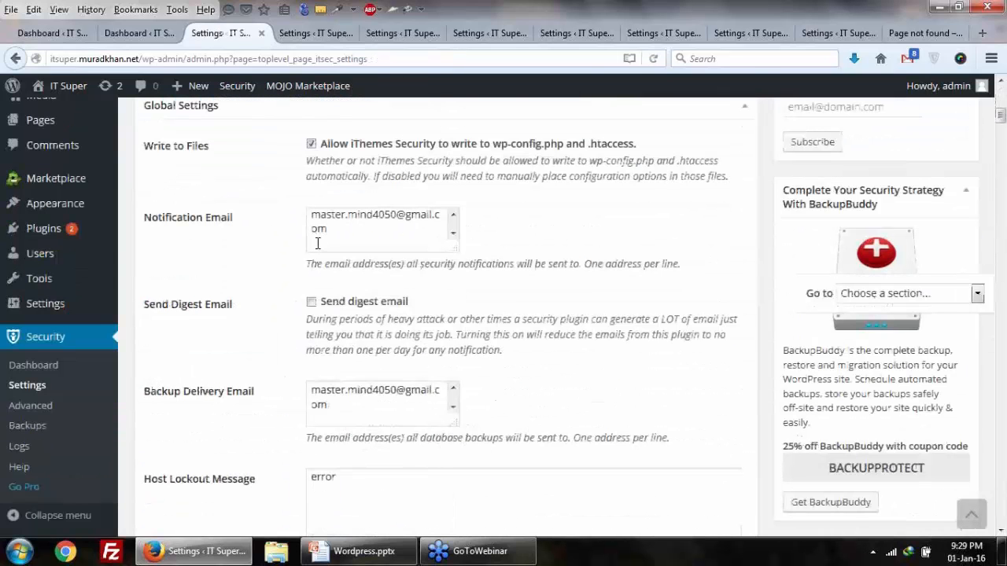
{"action": "scroll", "coordinate": [317, 238], "scroll_direction": "down", "scroll_amount": 8}
Step: From the security dashboard, open the login-area brute force fix in a new tab and switch to it
{"action": "left_click", "coordinate": [154, 34]}
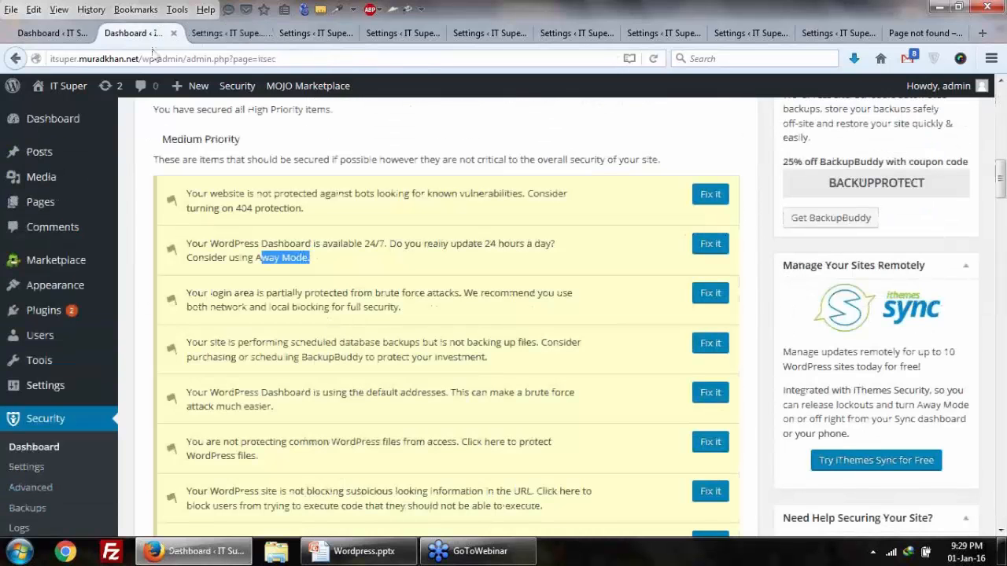
{"action": "left_click", "coordinate": [224, 309]}
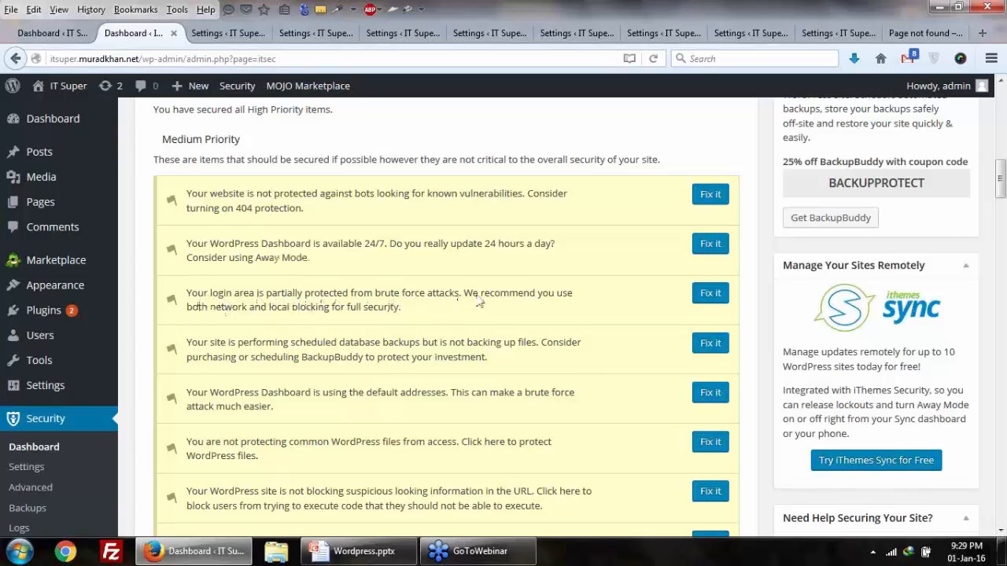
{"action": "left_click_drag", "start_coordinate": [210, 319], "coordinate": [343, 320]}
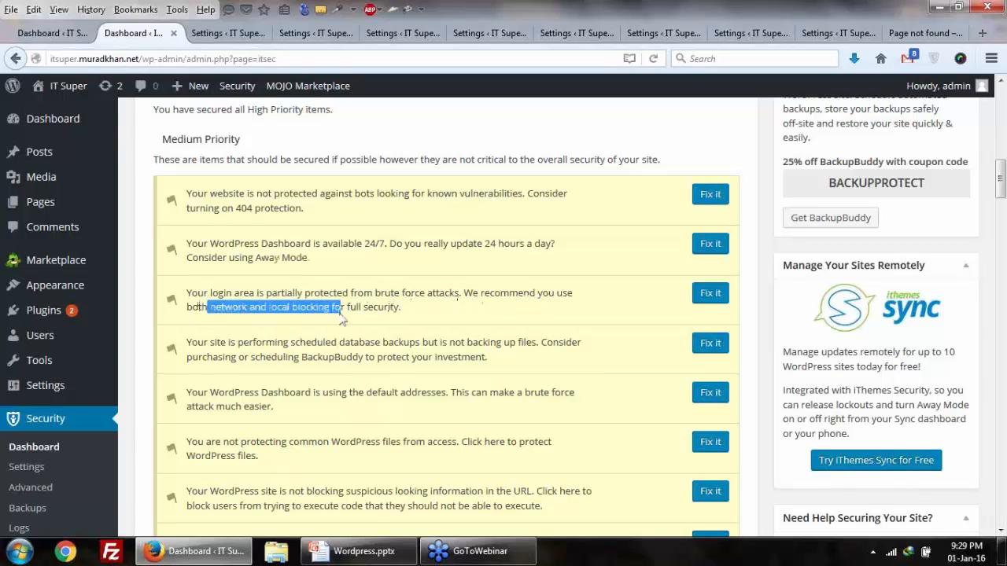
{"action": "left_click", "coordinate": [293, 319]}
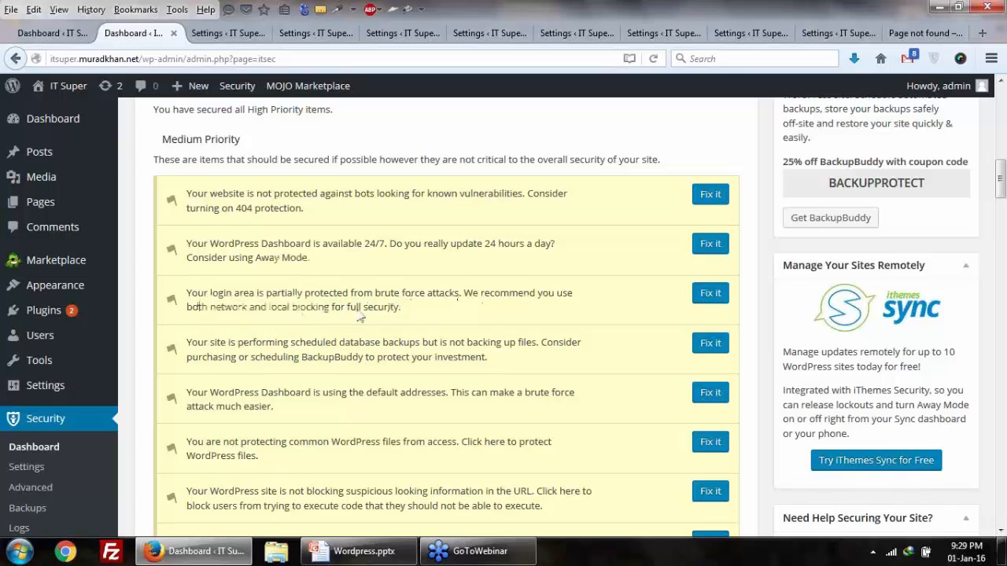
{"action": "right_click", "coordinate": [708, 299]}
{"action": "left_click", "coordinate": [720, 310]}
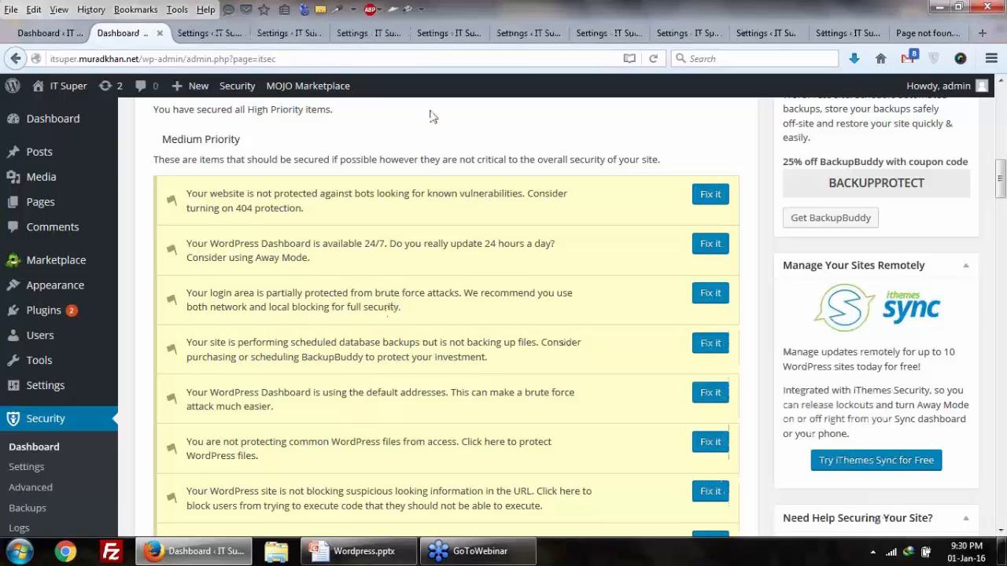
{"action": "left_click_drag", "start_coordinate": [232, 321], "coordinate": [313, 312]}
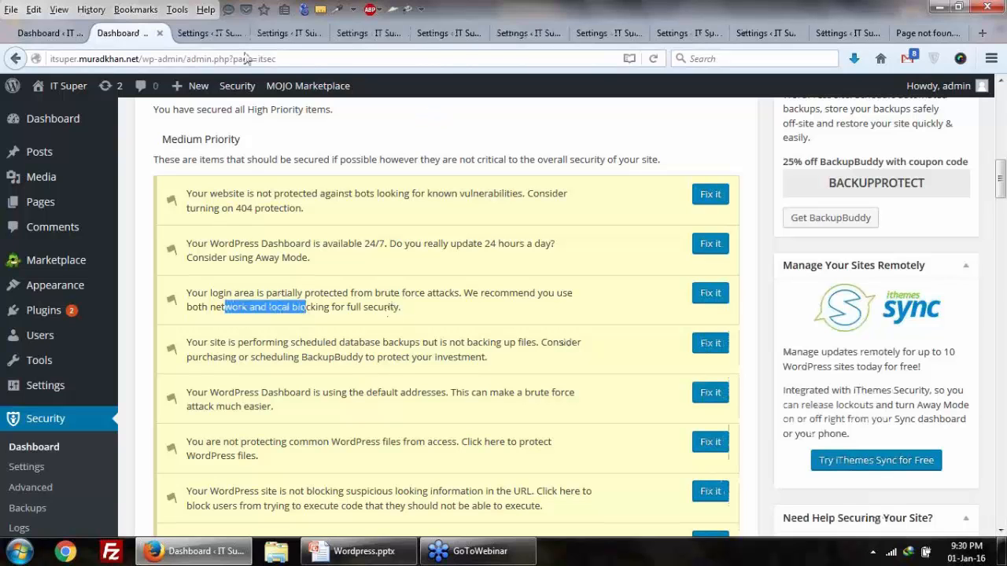
{"action": "left_click", "coordinate": [209, 33]}
Step: Look over the Brute Force Protection settings, then jump to the Global Settings lockout section
{"action": "scroll", "coordinate": [425, 319], "scroll_direction": "down", "scroll_amount": 5}
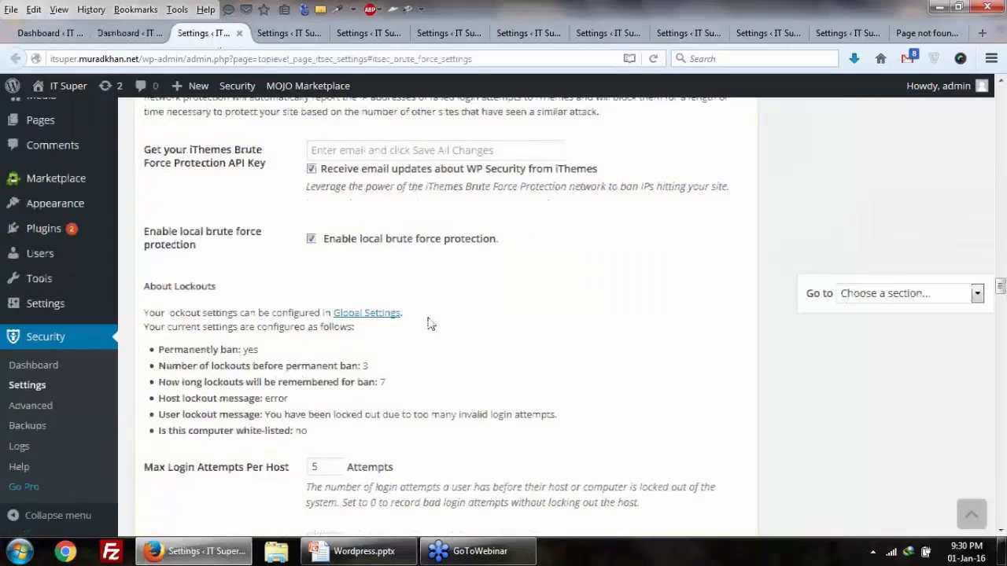
{"action": "scroll", "coordinate": [334, 374], "scroll_direction": "up", "scroll_amount": 4}
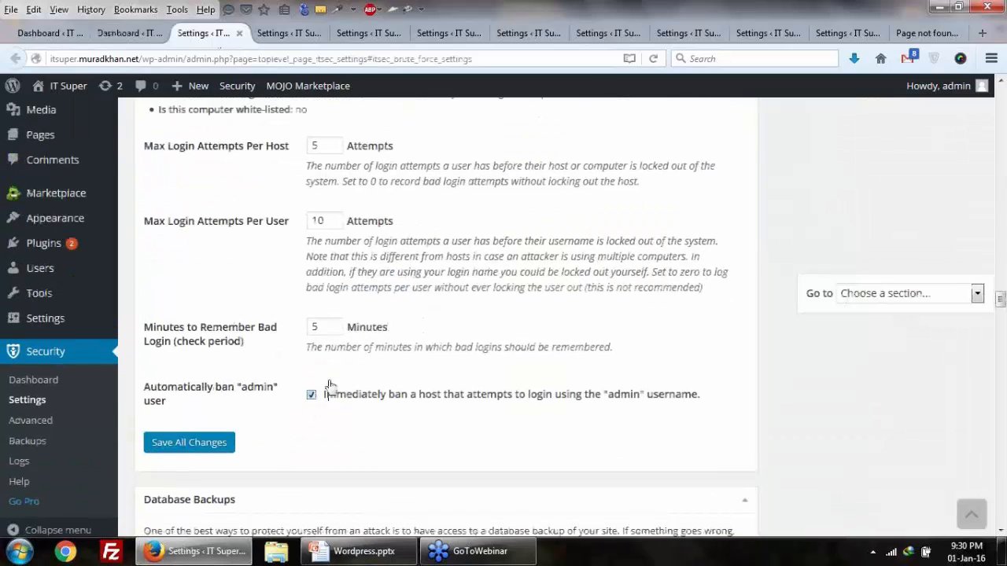
{"action": "scroll", "coordinate": [333, 356], "scroll_direction": "up", "scroll_amount": 2}
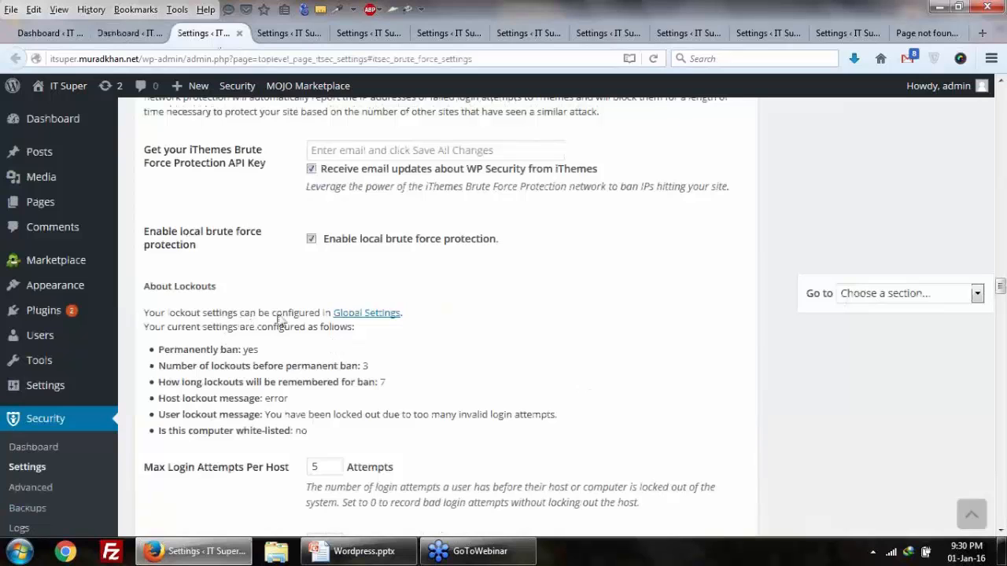
{"action": "left_click", "coordinate": [366, 316]}
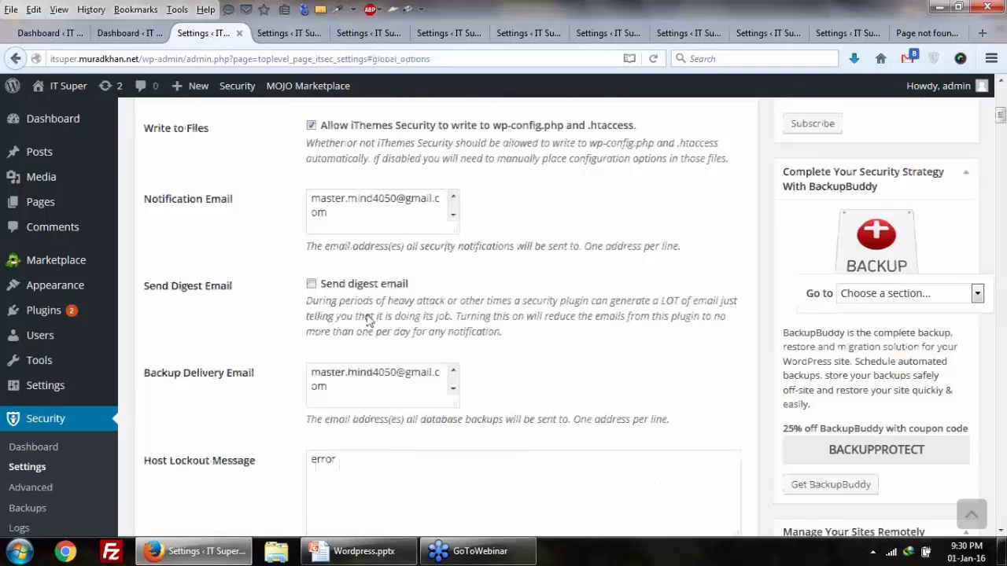
Step: Scroll through the global lockout options and go back to the security dashboard tab
{"action": "scroll", "coordinate": [362, 319], "scroll_direction": "down", "scroll_amount": 10}
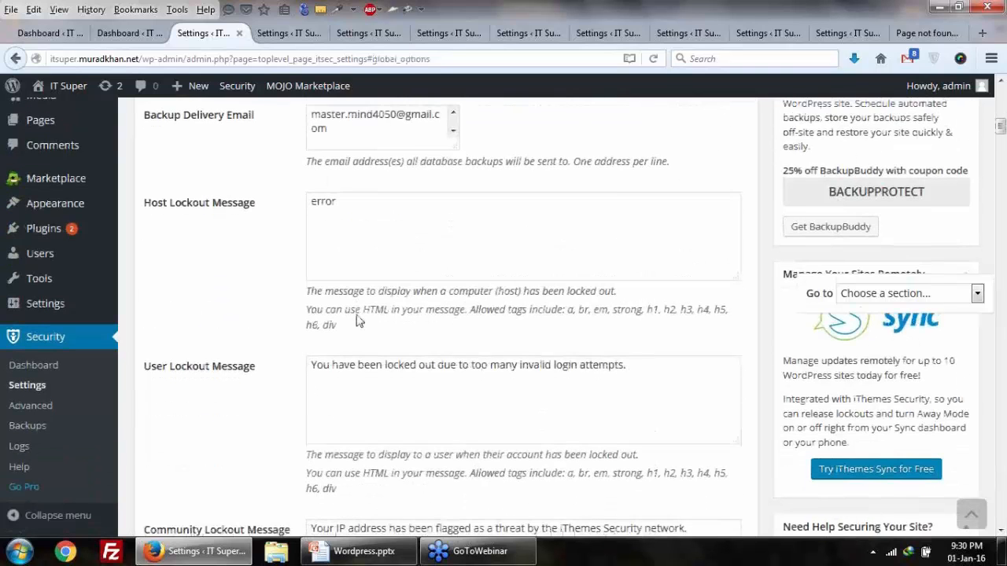
{"action": "scroll", "coordinate": [369, 323], "scroll_direction": "down", "scroll_amount": 15}
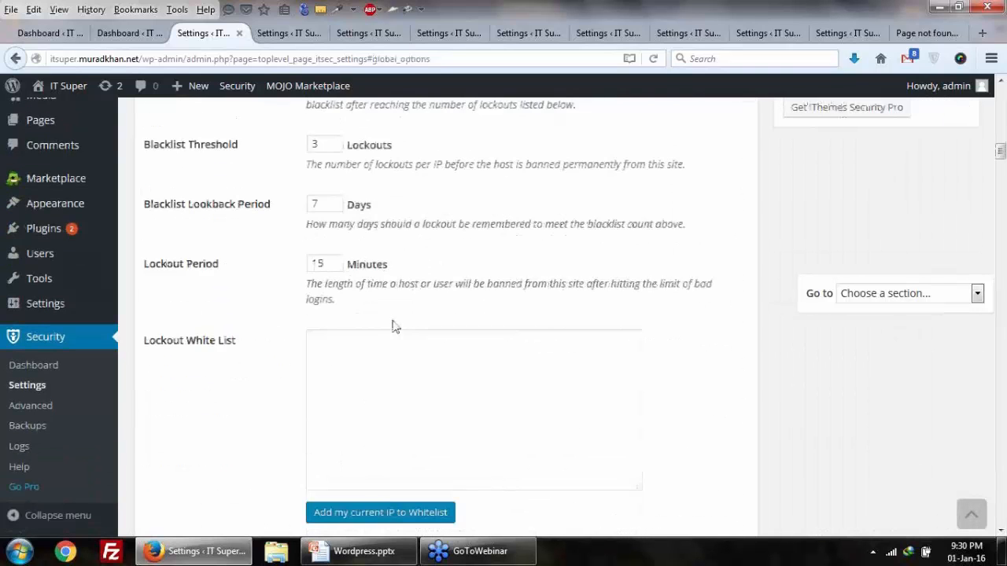
{"action": "scroll", "coordinate": [394, 327], "scroll_direction": "up", "scroll_amount": 8}
{"action": "scroll", "coordinate": [393, 327], "scroll_direction": "down", "scroll_amount": 17}
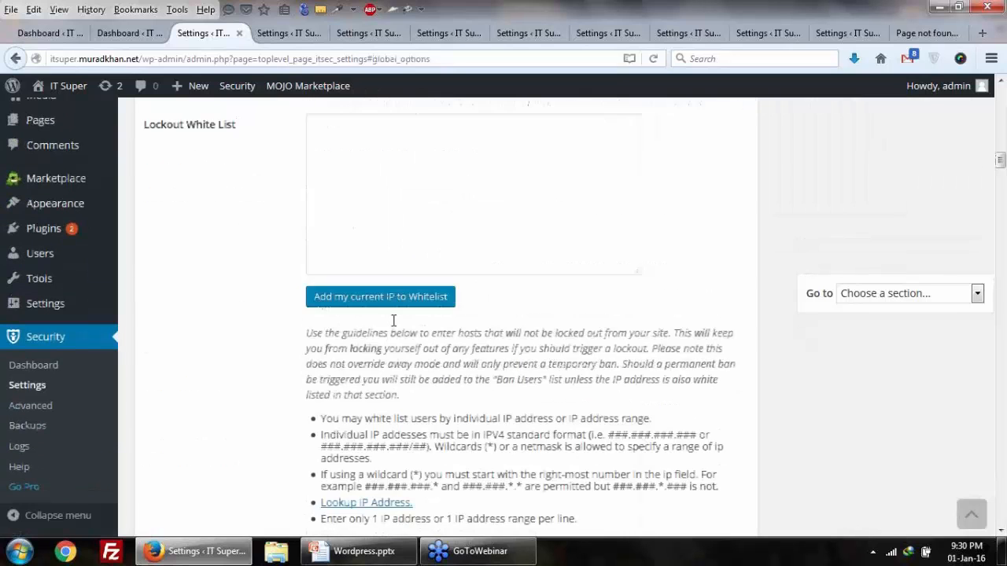
{"action": "scroll", "coordinate": [394, 326], "scroll_direction": "down", "scroll_amount": 8}
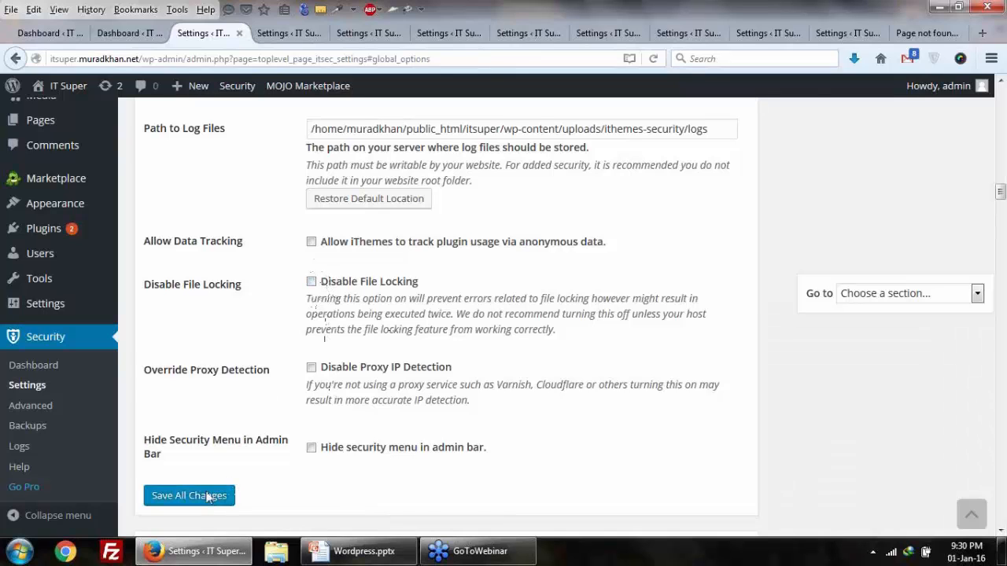
{"action": "left_click", "coordinate": [126, 33]}
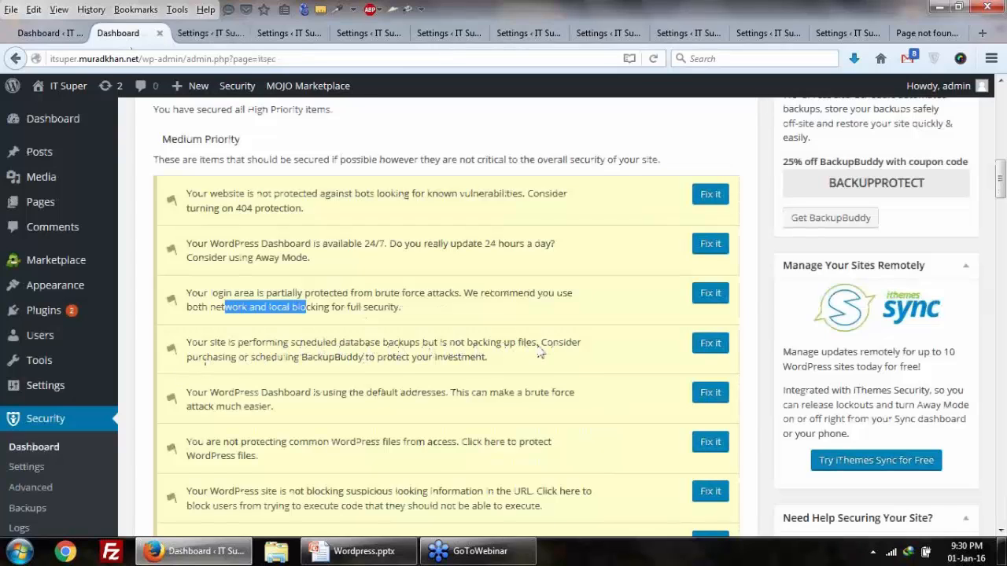
{"action": "left_click_drag", "start_coordinate": [265, 362], "coordinate": [499, 367]}
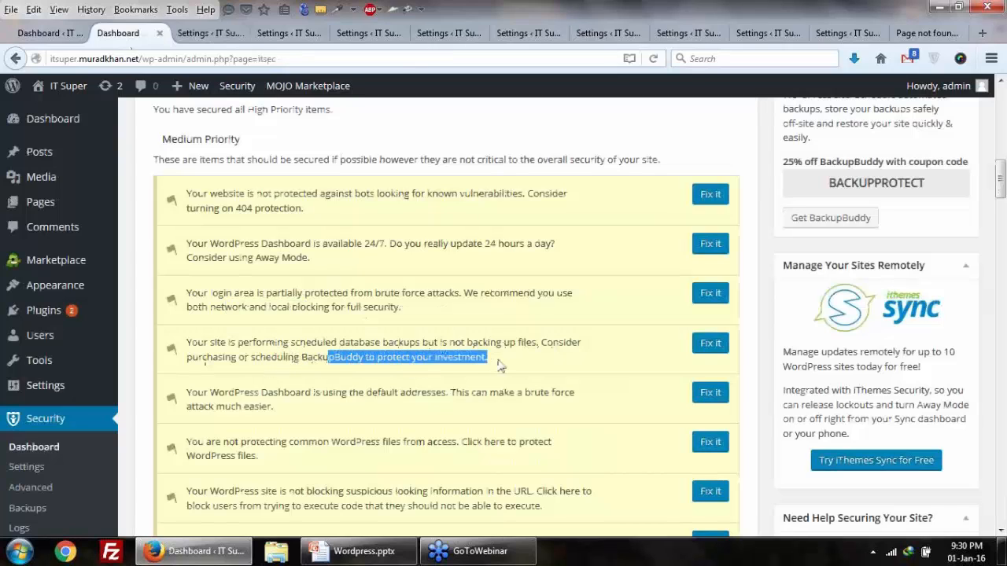
{"action": "left_click", "coordinate": [401, 364]}
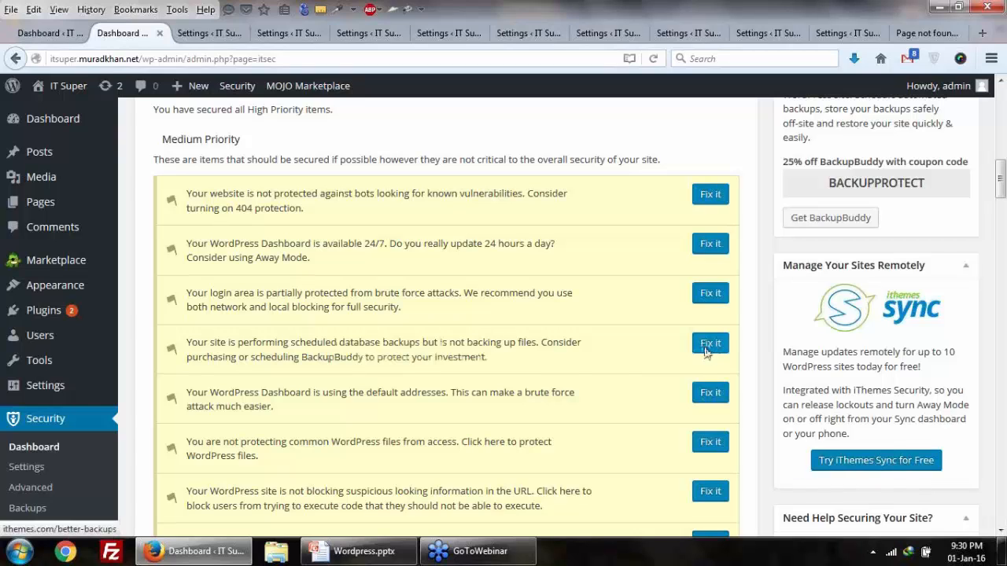
{"action": "left_click_drag", "start_coordinate": [487, 362], "coordinate": [370, 366]}
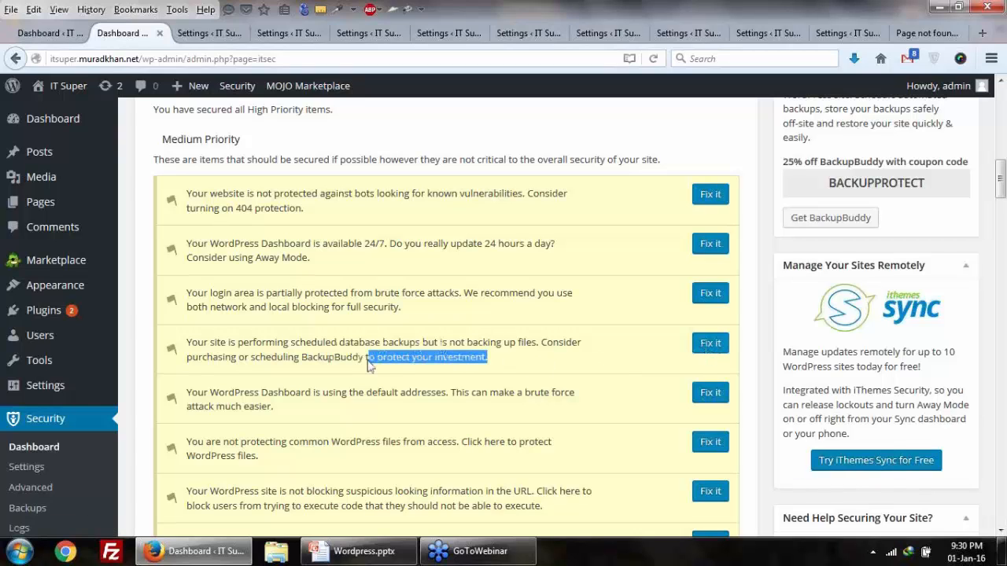
{"action": "left_click_drag", "start_coordinate": [307, 345], "coordinate": [358, 358]}
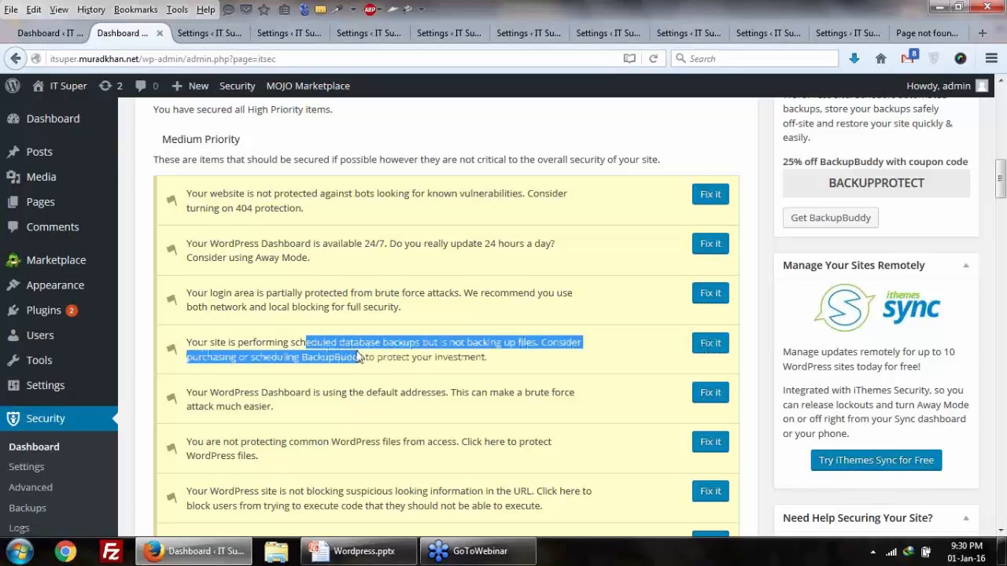
{"action": "left_click", "coordinate": [359, 344]}
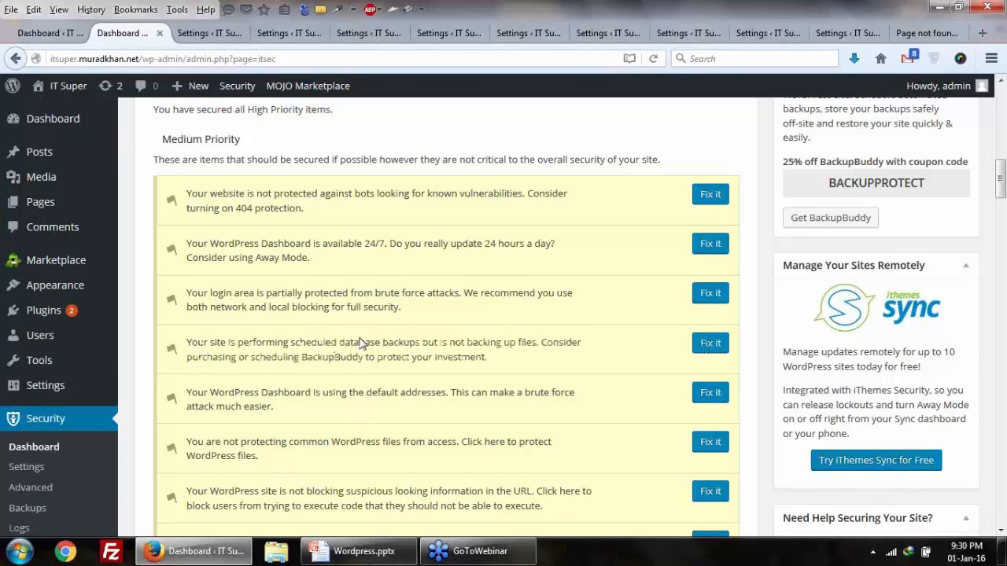
{"action": "scroll", "coordinate": [359, 344], "scroll_direction": "down", "scroll_amount": 4}
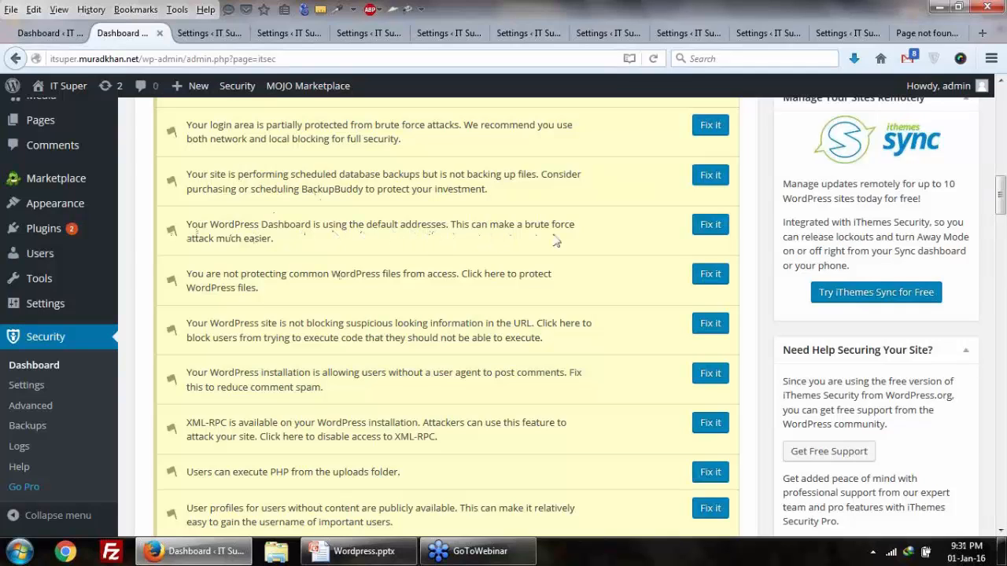
{"action": "left_click_drag", "start_coordinate": [197, 247], "coordinate": [292, 247]}
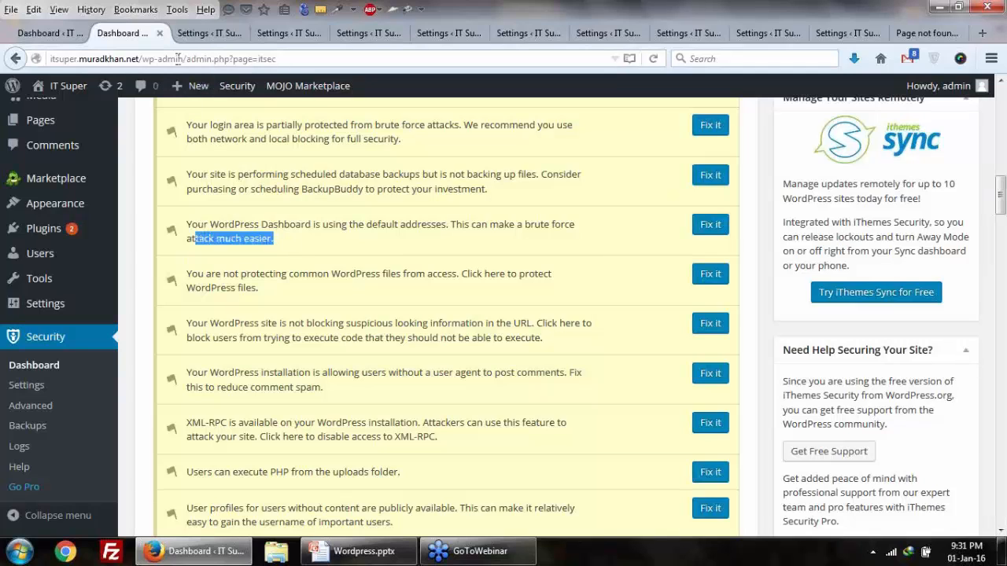
{"action": "left_click_drag", "start_coordinate": [185, 58], "coordinate": [295, 59]}
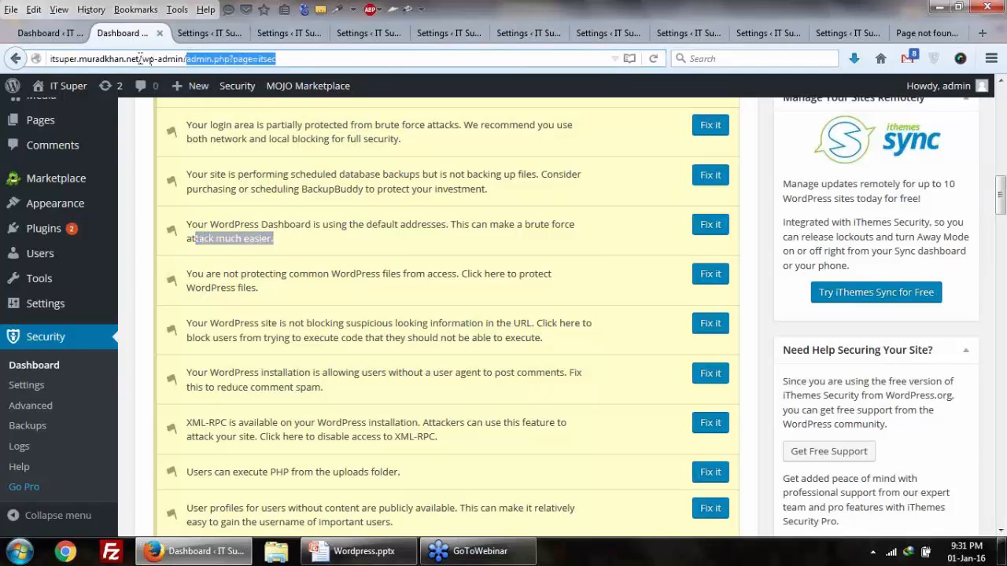
{"action": "left_click_drag", "start_coordinate": [139, 59], "coordinate": [181, 54]}
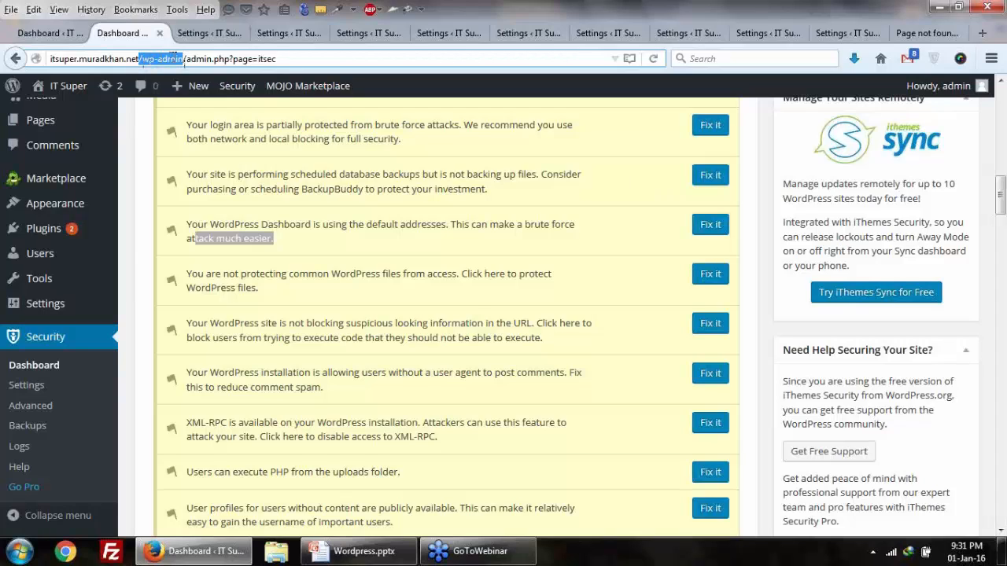
{"action": "left_click", "coordinate": [162, 60]}
{"action": "left_click", "coordinate": [200, 228]}
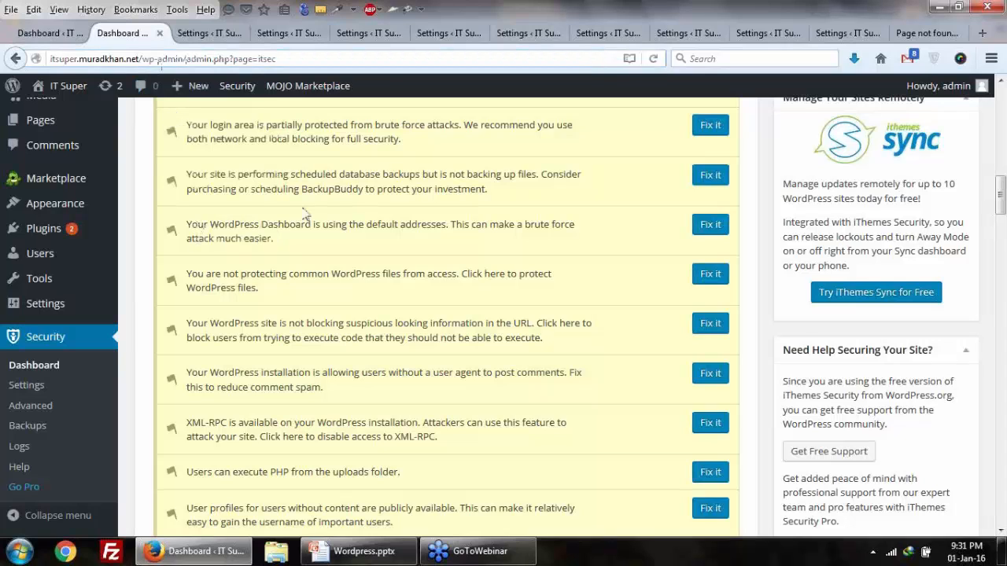
Step: Open the default-addresses fix in a new tab and enable the hide backend feature
{"action": "right_click", "coordinate": [710, 225]}
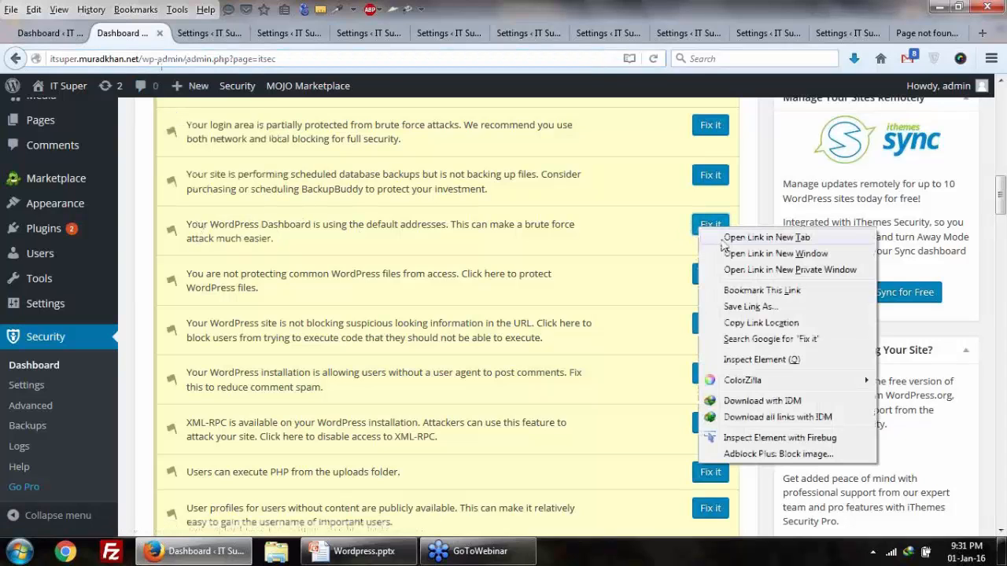
{"action": "left_click", "coordinate": [728, 234]}
{"action": "left_click", "coordinate": [207, 35]}
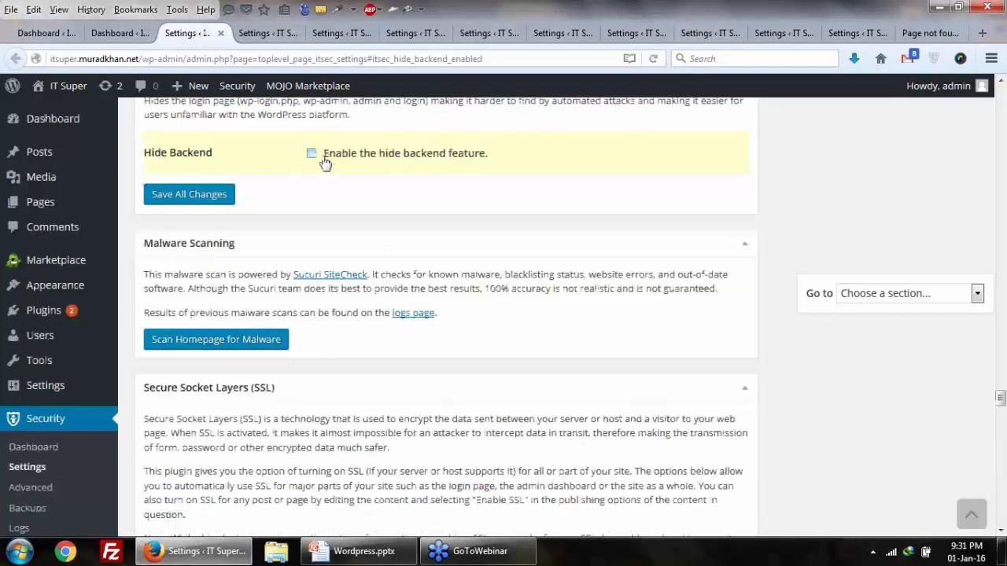
{"action": "left_click", "coordinate": [312, 154]}
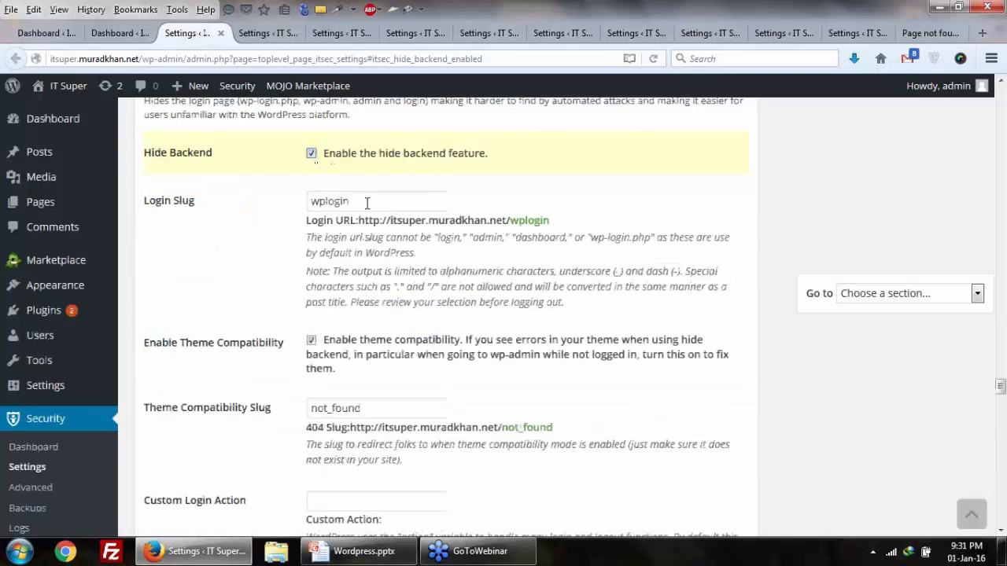
Step: Replace the wplogin login slug with a new custom slug
{"action": "left_click", "coordinate": [370, 202]}
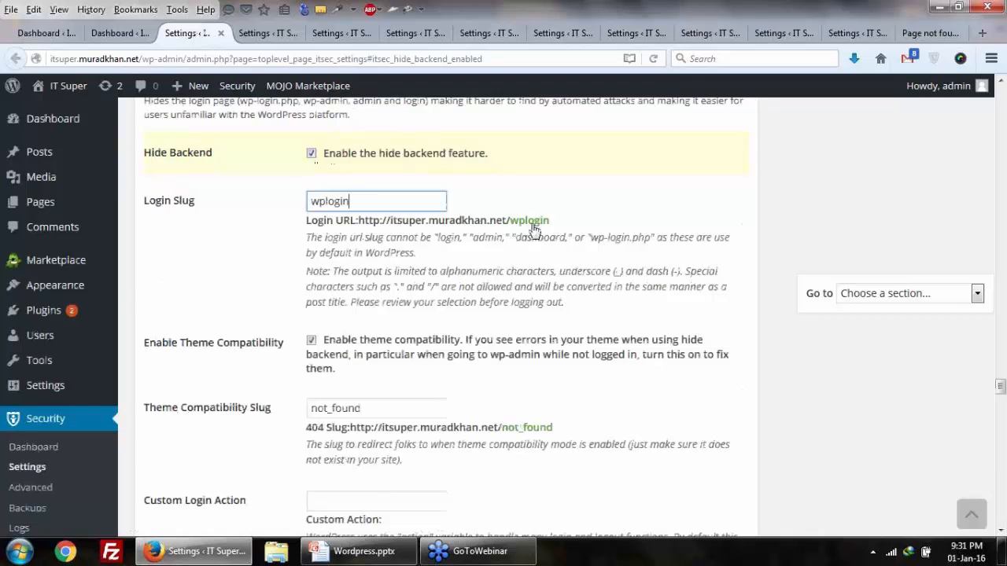
{"action": "left_click_drag", "start_coordinate": [551, 224], "coordinate": [513, 235]}
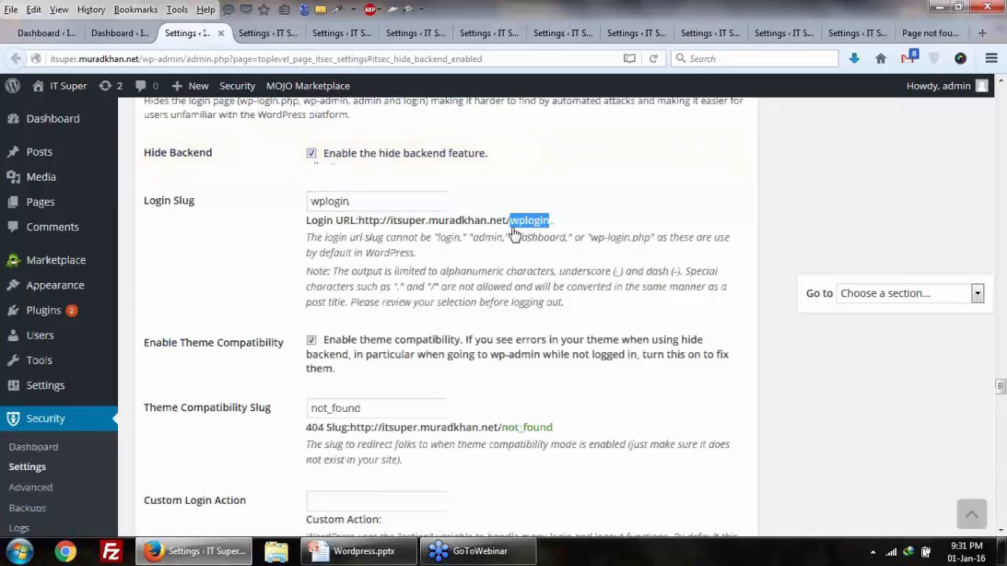
{"action": "left_click", "coordinate": [341, 201]}
{"action": "double_click", "coordinate": [341, 202]}
{"action": "type", "text": "khan"}
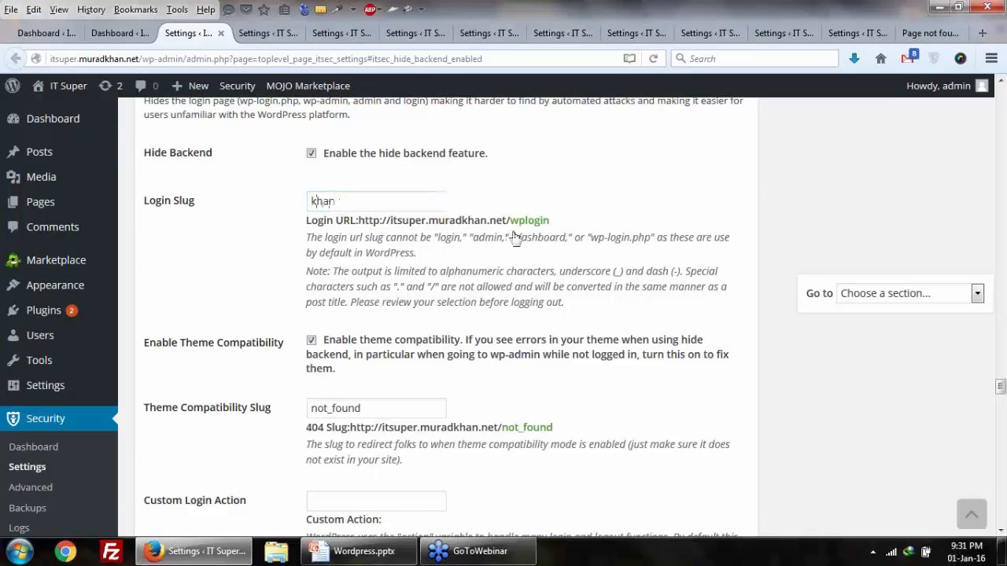
{"action": "left_click_drag", "start_coordinate": [513, 236], "coordinate": [521, 259]}
{"action": "left_click", "coordinate": [409, 255]}
Step: Save All Changes to apply the hide backend settings
{"action": "scroll", "coordinate": [433, 281], "scroll_direction": "down", "scroll_amount": 2}
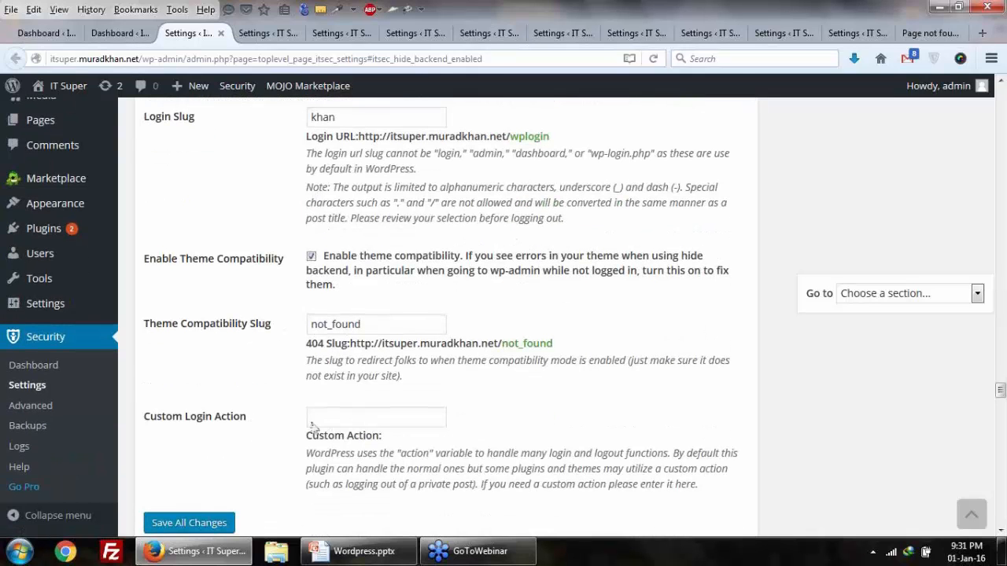
{"action": "scroll", "coordinate": [291, 420], "scroll_direction": "down", "scroll_amount": 2}
{"action": "left_click", "coordinate": [206, 440]}
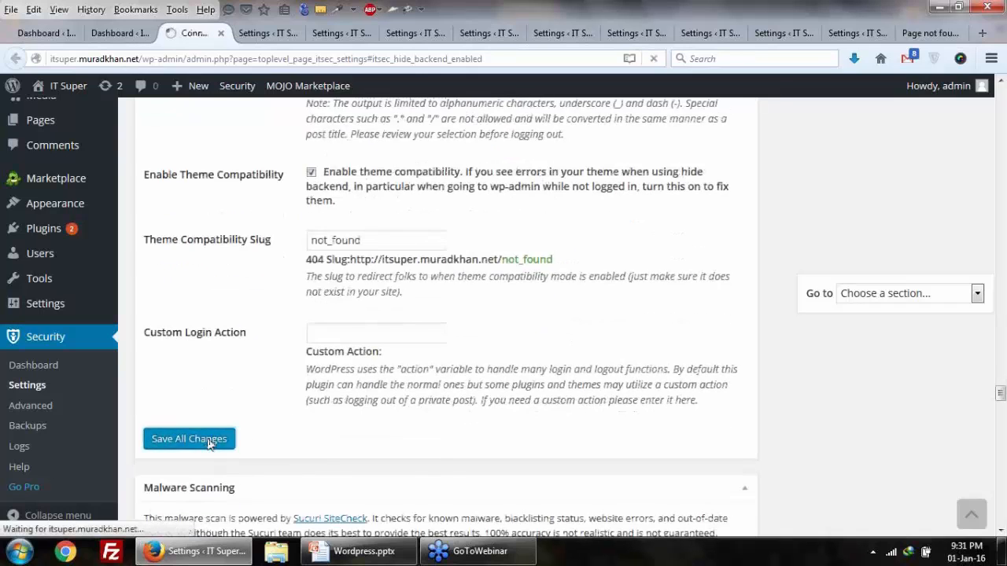
{"action": "scroll", "coordinate": [224, 401], "scroll_direction": "up", "scroll_amount": 6}
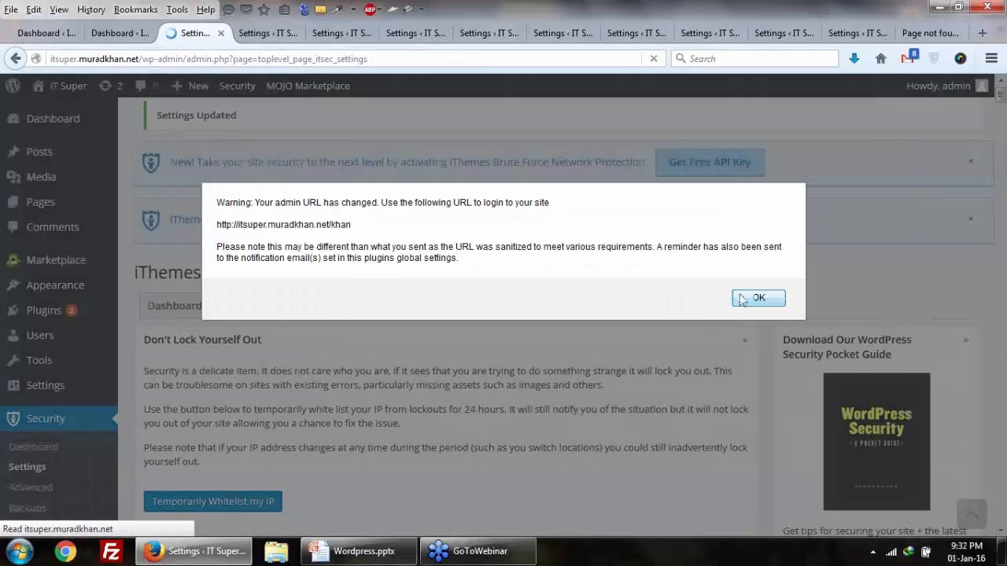
Step: Select the new admin login URL shown in the warning, then dismiss the warning with OK
{"action": "left_click_drag", "start_coordinate": [328, 224], "coordinate": [354, 223]}
{"action": "left_click", "coordinate": [313, 227]}
{"action": "triple_click", "coordinate": [313, 226]}
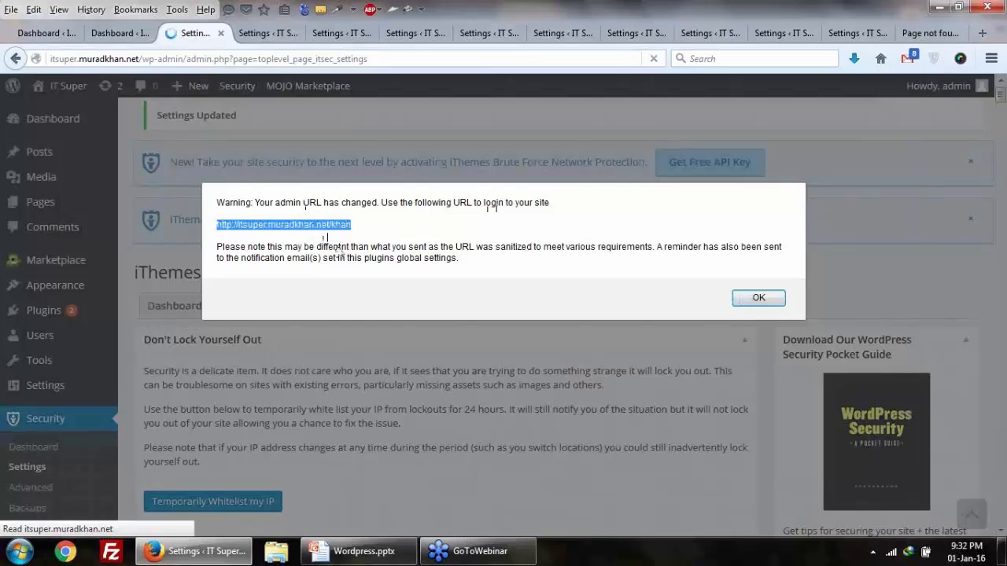
{"action": "left_click", "coordinate": [757, 298]}
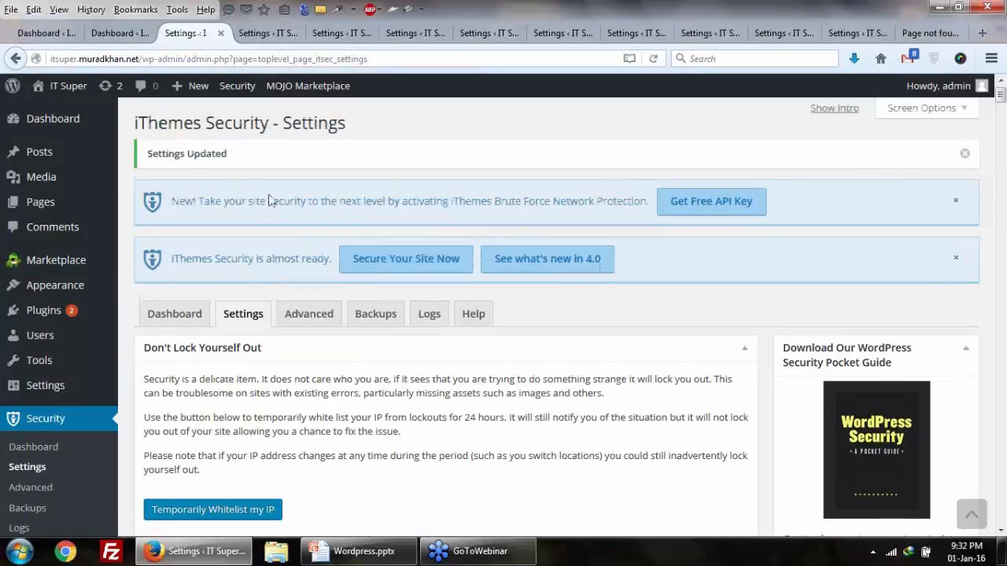
Step: Reload the settings page, then return to the Security > Dashboard page
{"action": "left_click", "coordinate": [653, 58]}
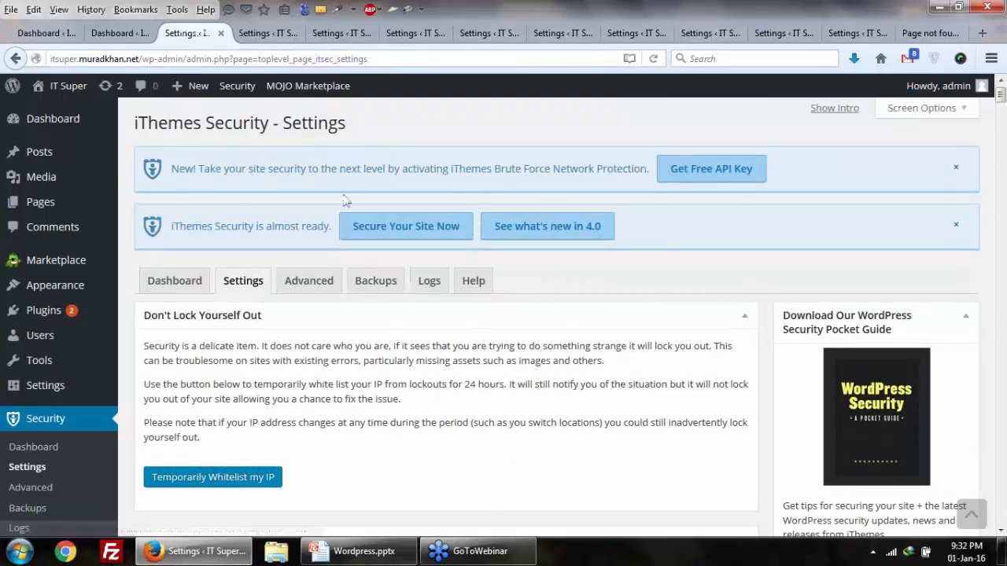
{"action": "scroll", "coordinate": [344, 200], "scroll_direction": "down", "scroll_amount": 3}
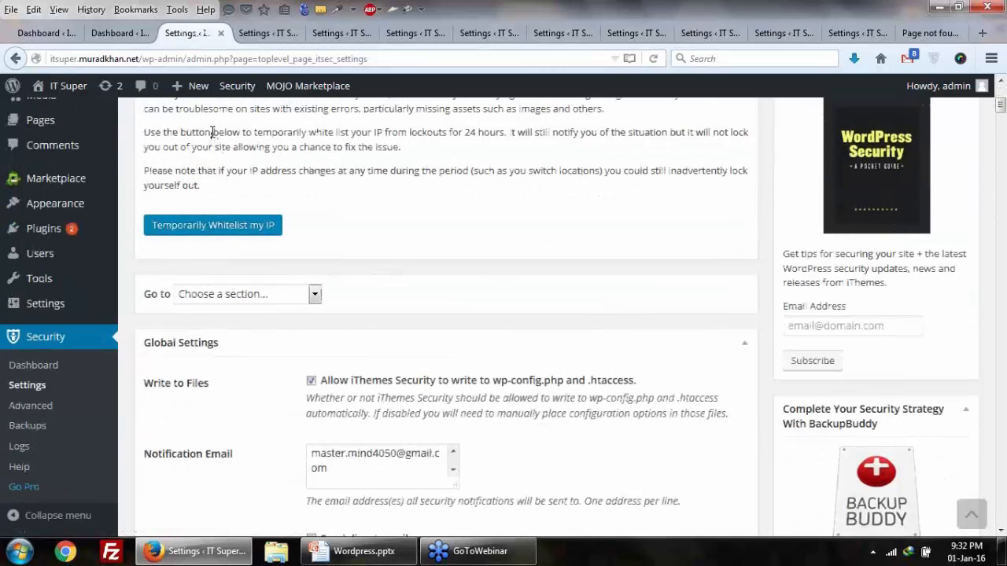
{"action": "left_click_drag", "start_coordinate": [142, 58], "coordinate": [387, 44]}
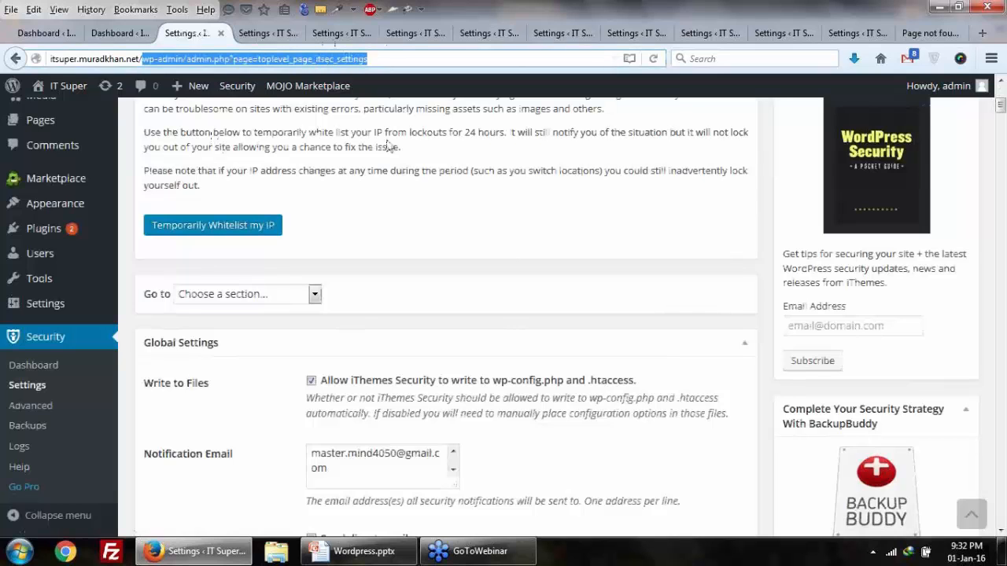
{"action": "scroll", "coordinate": [354, 138], "scroll_direction": "down", "scroll_amount": 1}
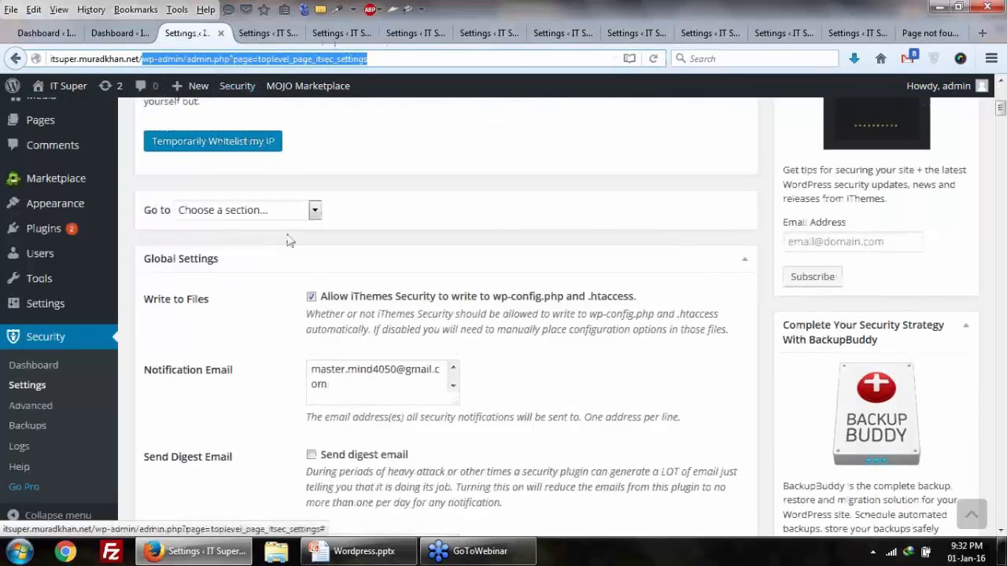
{"action": "scroll", "coordinate": [236, 251], "scroll_direction": "down", "scroll_amount": 4}
{"action": "left_click", "coordinate": [54, 366]}
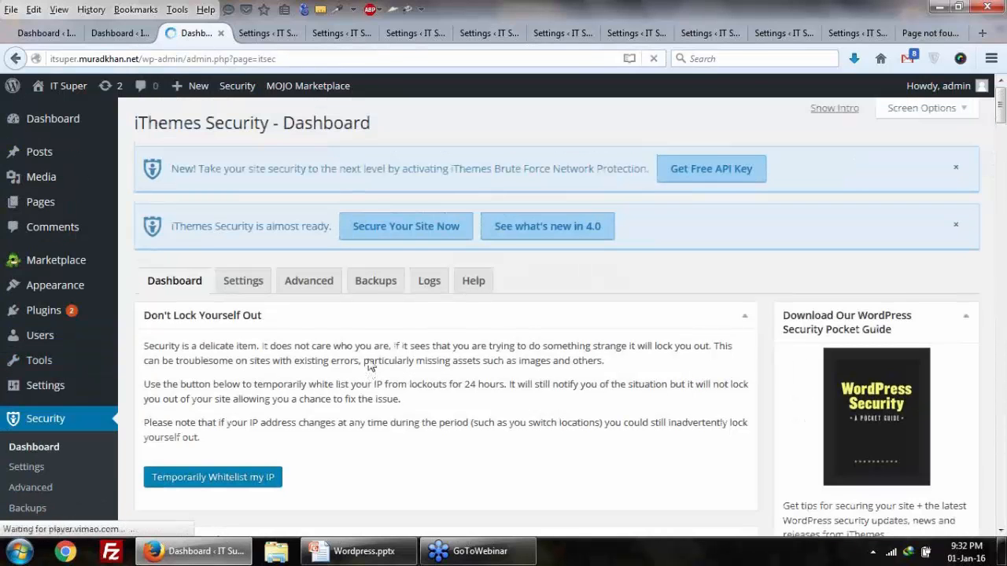
Step: In the Medium Priority list, open the unprotected WordPress files fix in a new tab
{"action": "scroll", "coordinate": [370, 364], "scroll_direction": "down", "scroll_amount": 10}
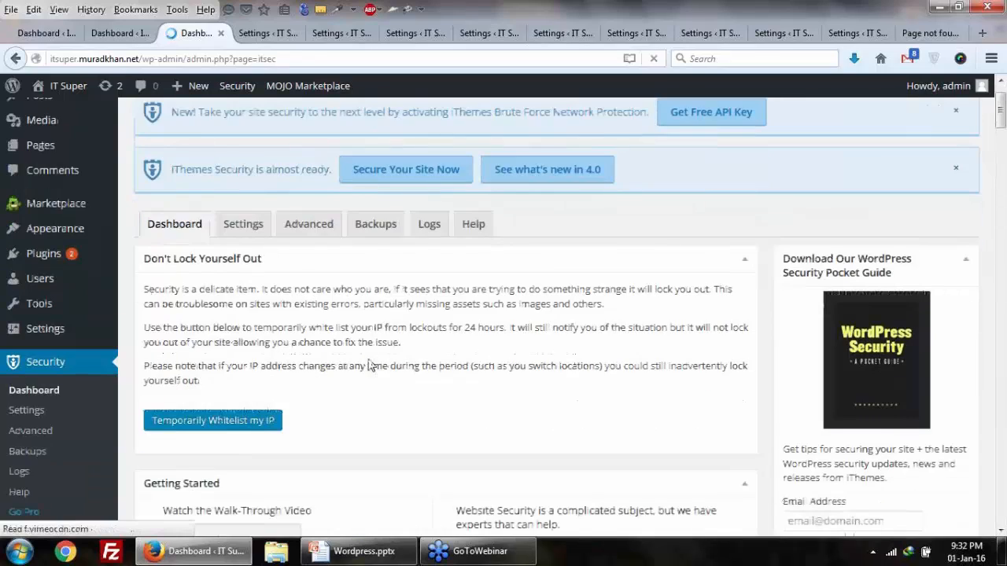
{"action": "scroll", "coordinate": [370, 364], "scroll_direction": "up", "scroll_amount": 5}
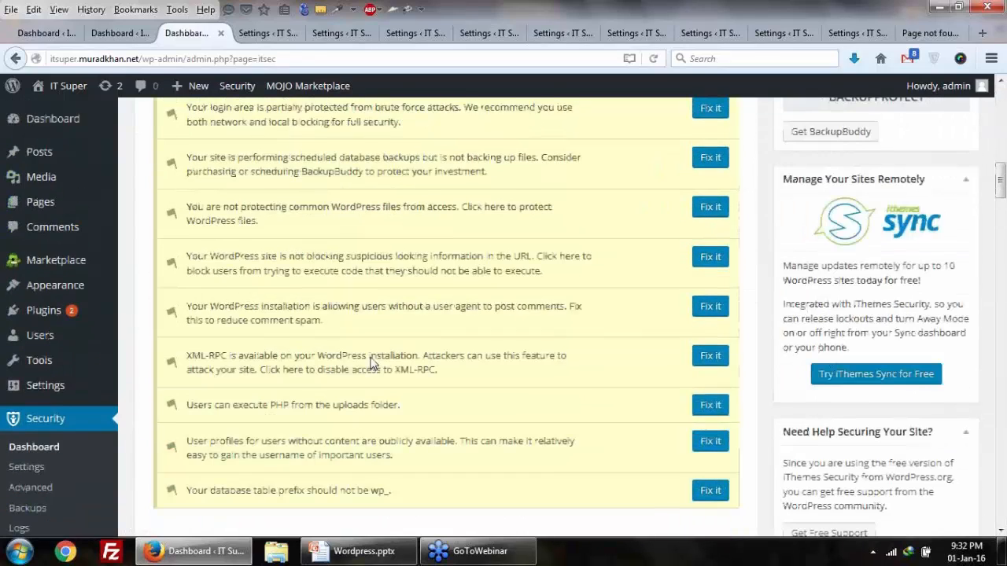
{"action": "left_click_drag", "start_coordinate": [226, 278], "coordinate": [279, 279]}
{"action": "left_click_drag", "start_coordinate": [250, 332], "coordinate": [294, 330]}
{"action": "left_click", "coordinate": [269, 380]}
{"action": "left_click_drag", "start_coordinate": [268, 379], "coordinate": [310, 395]}
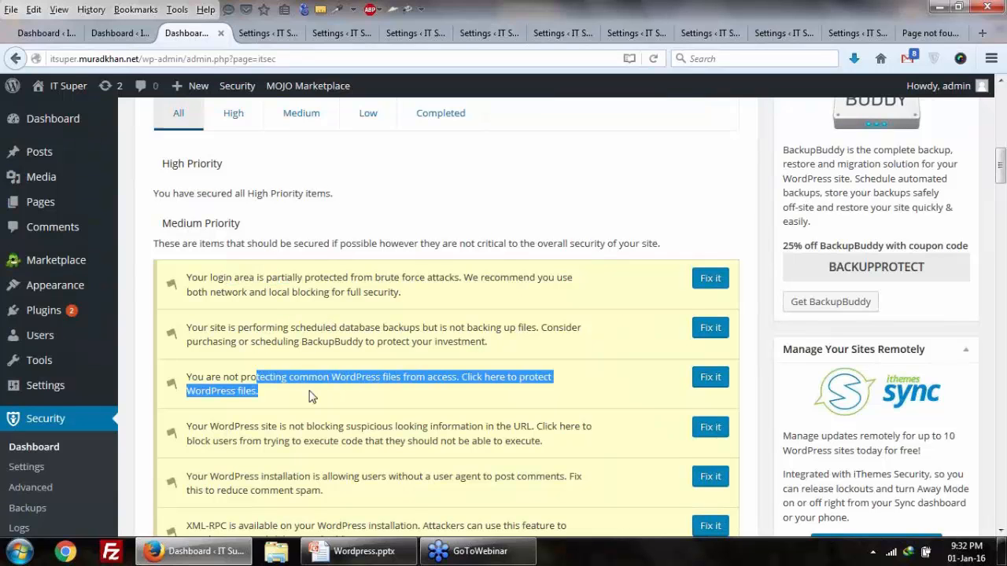
{"action": "scroll", "coordinate": [310, 396], "scroll_direction": "down", "scroll_amount": 2}
{"action": "left_click", "coordinate": [364, 323]}
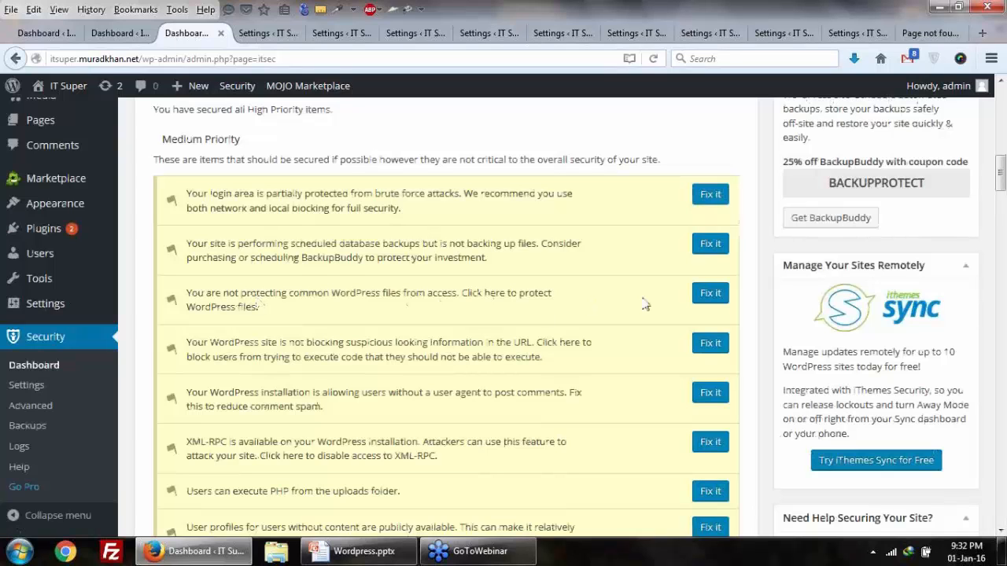
{"action": "right_click", "coordinate": [700, 295]}
{"action": "left_click", "coordinate": [740, 302]}
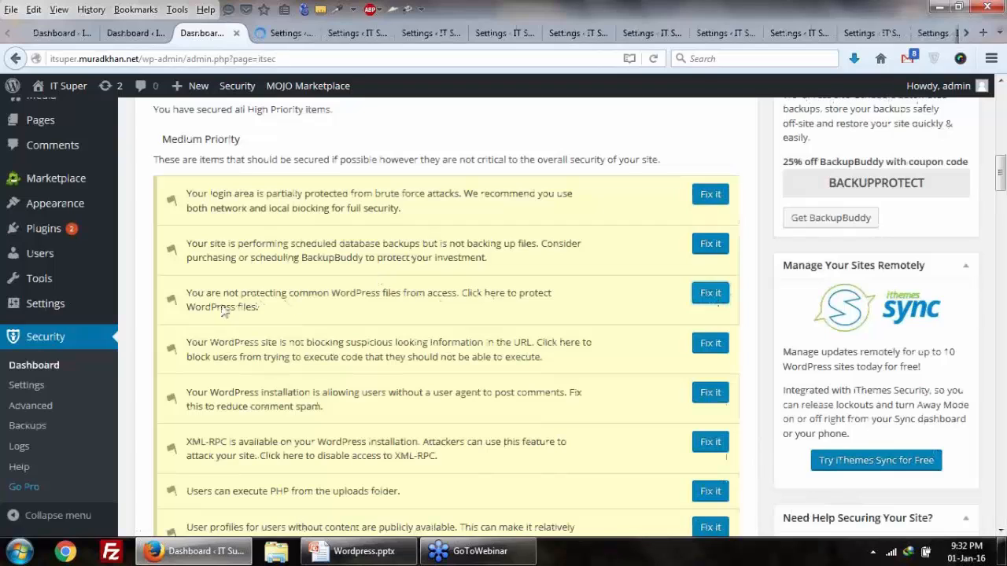
Step: On the new settings tab, dismiss the notifier popup and tick Protect System Files
{"action": "left_click", "coordinate": [274, 39]}
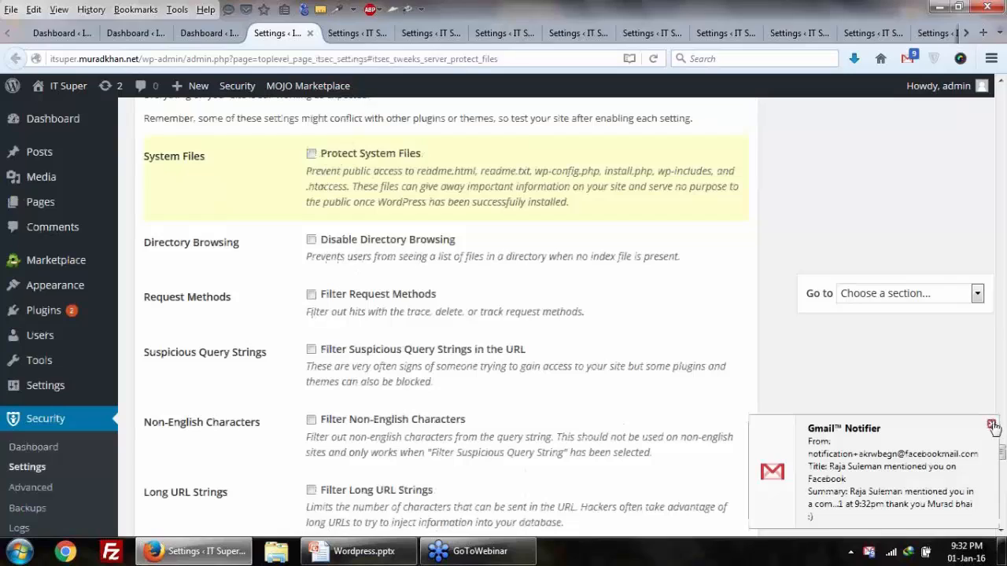
{"action": "left_click", "coordinate": [992, 425]}
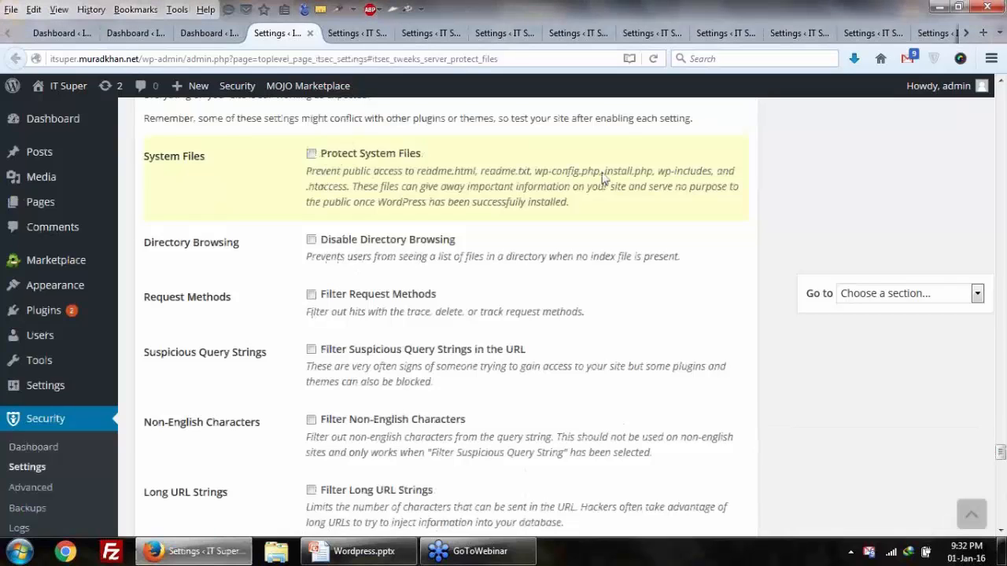
{"action": "left_click", "coordinate": [312, 154]}
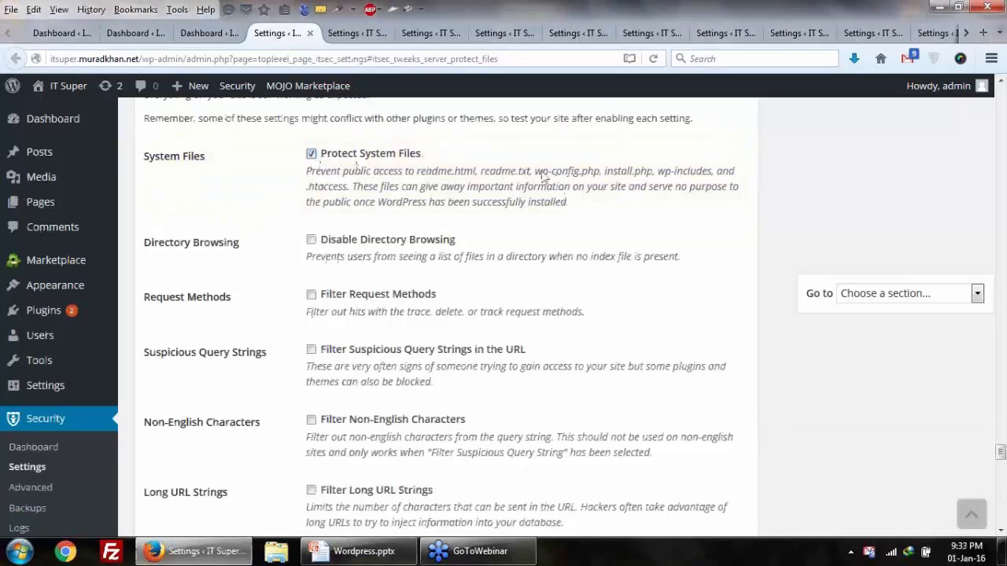
{"action": "left_click_drag", "start_coordinate": [533, 172], "coordinate": [688, 174]}
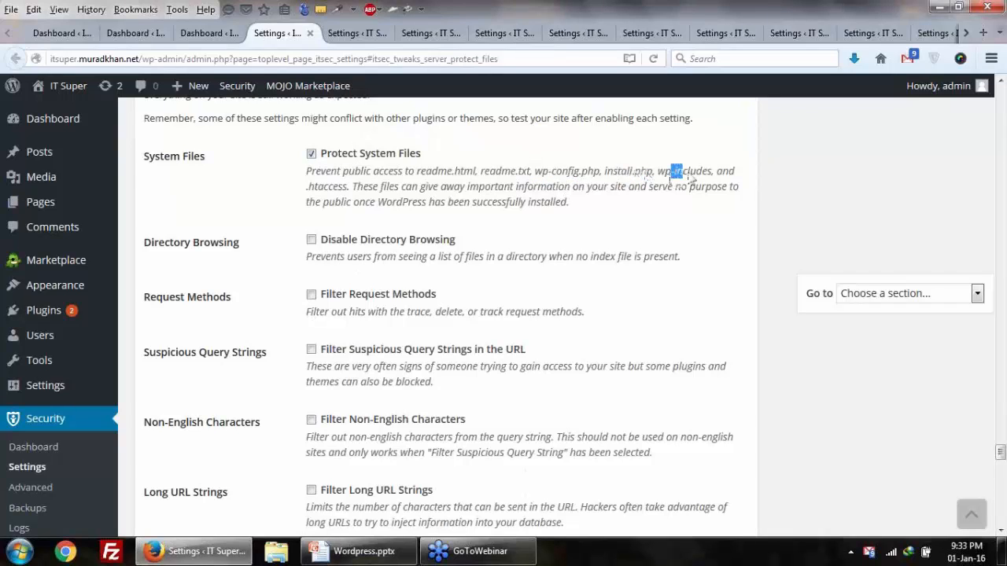
{"action": "left_click_drag", "start_coordinate": [356, 188], "coordinate": [312, 196]}
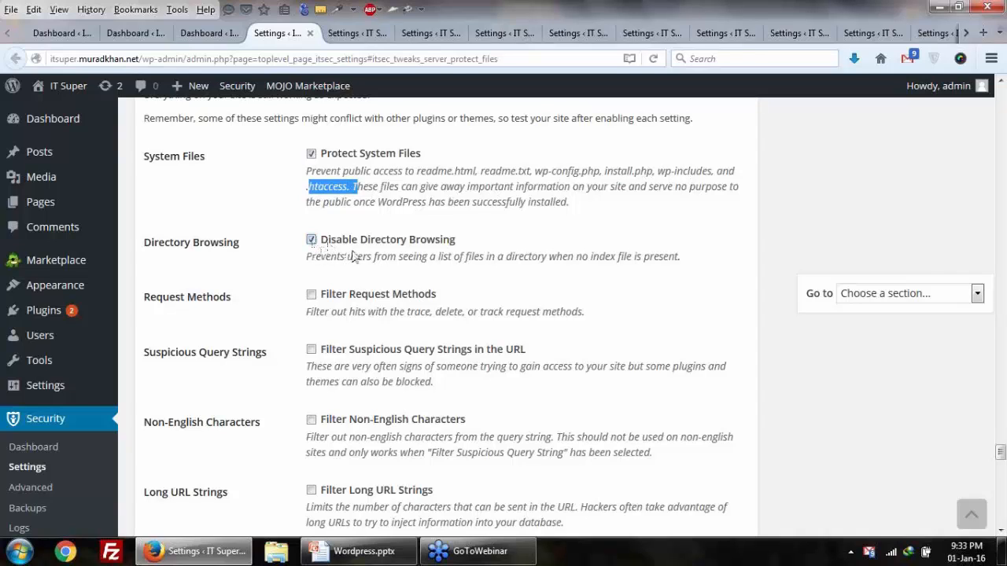
Step: Replace the admin path in the site address with /wp-content/ to test folder browsing
{"action": "left_click_drag", "start_coordinate": [312, 257], "coordinate": [681, 263]}
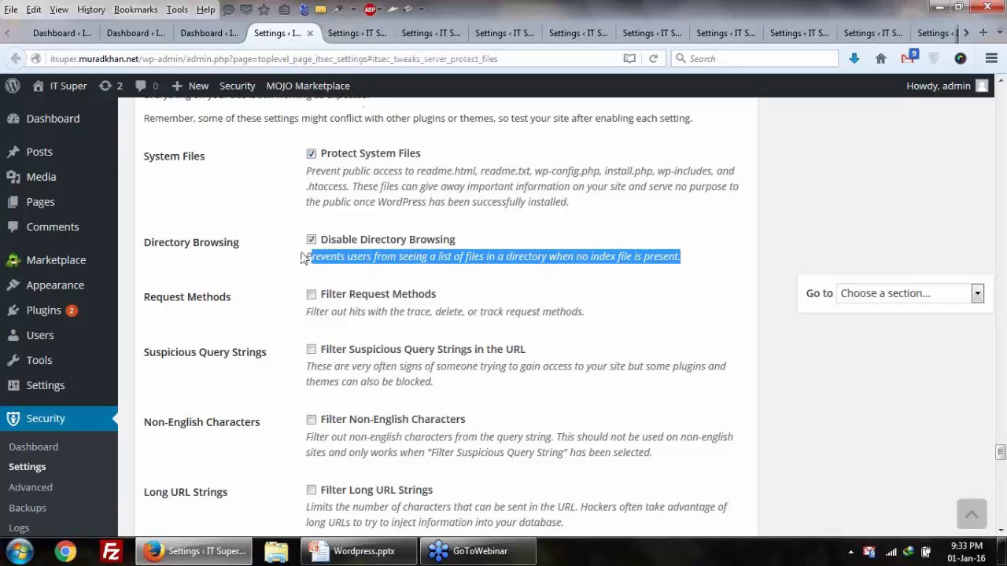
{"action": "left_click_drag", "start_coordinate": [304, 257], "coordinate": [718, 261]}
{"action": "left_click", "coordinate": [354, 33]}
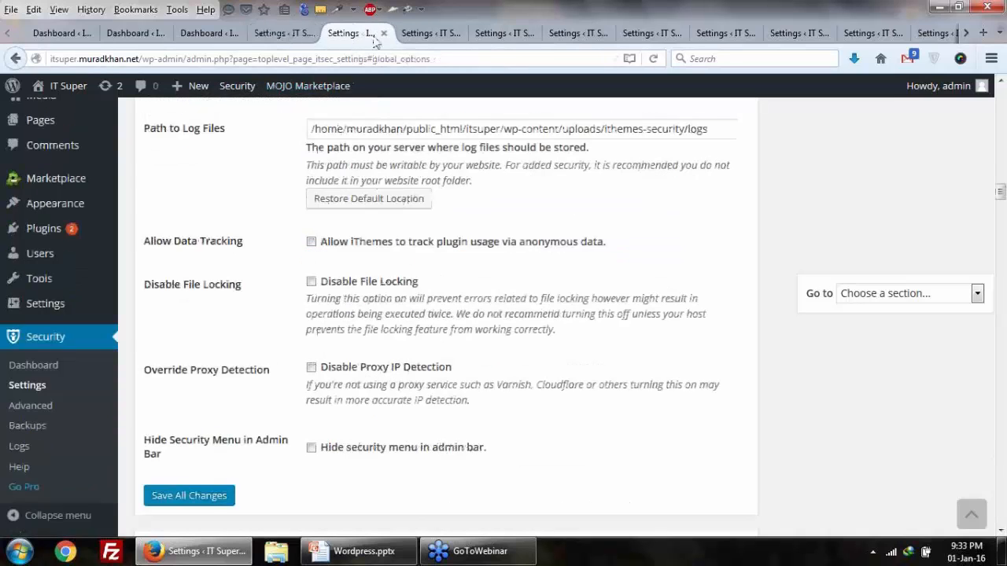
{"action": "left_click", "coordinate": [401, 35]}
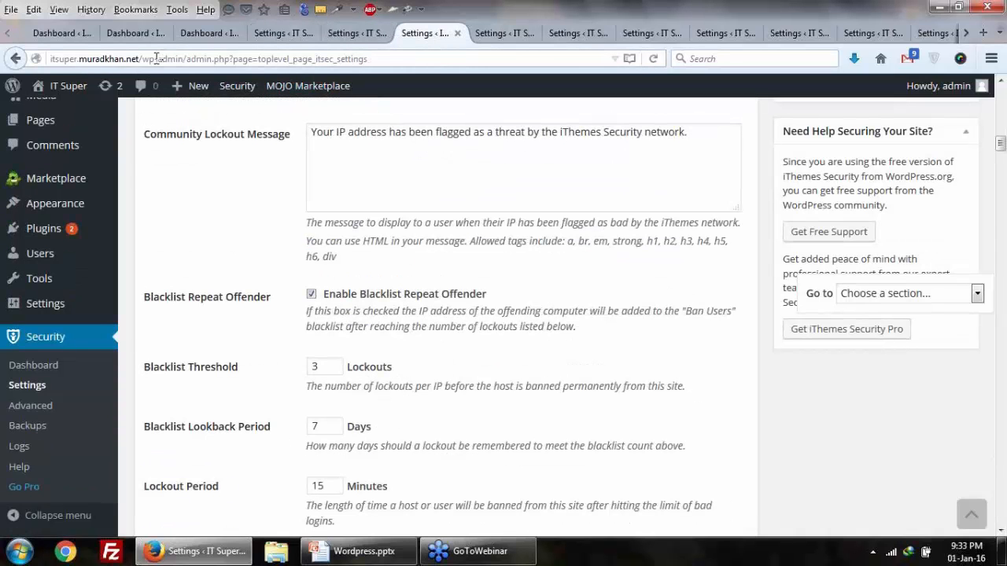
{"action": "left_click_drag", "start_coordinate": [143, 60], "coordinate": [437, 64]}
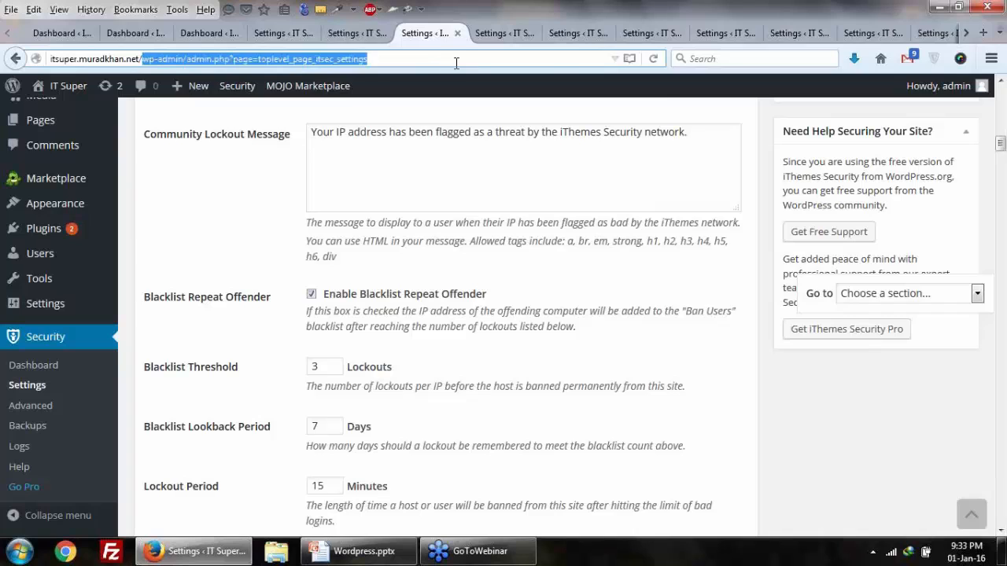
{"action": "key", "text": "BackSpace"}
{"action": "type", "text": "wp-"}
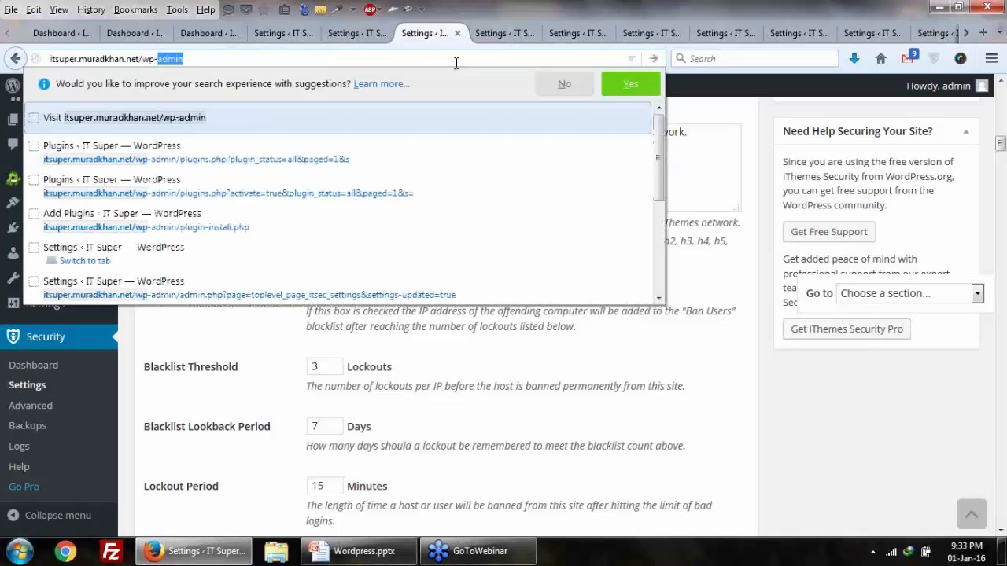
{"action": "type", "text": "conte"}
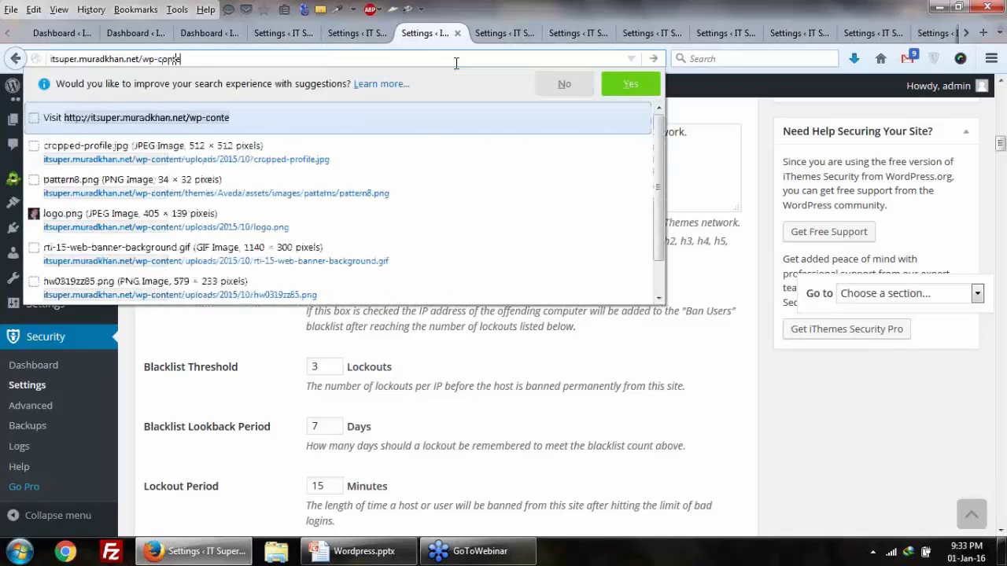
{"action": "type", "text": "nt"}
{"action": "key", "text": "Return"}
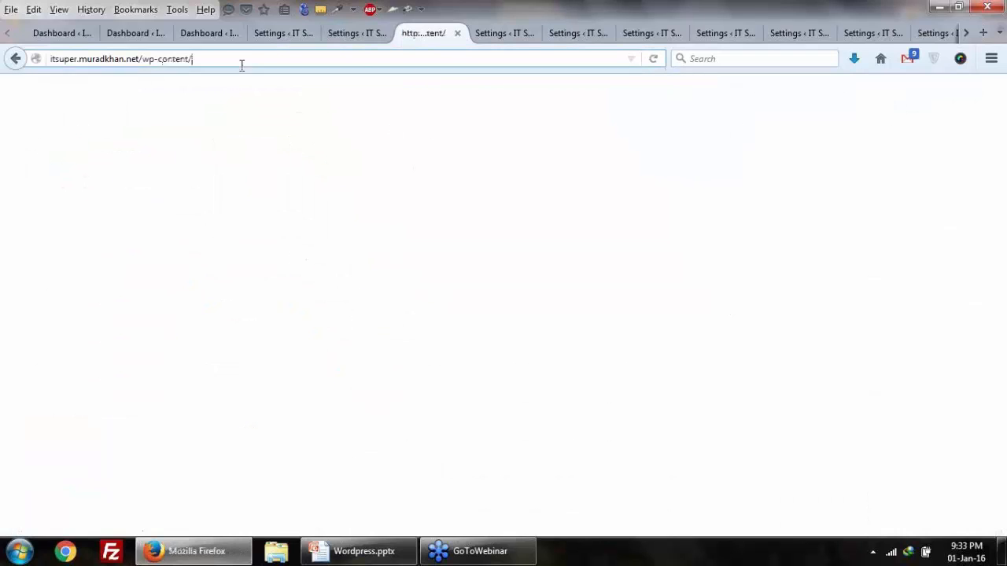
Step: Load the wp-content/themes folder address to check it cannot be browsed
{"action": "left_click", "coordinate": [263, 62]}
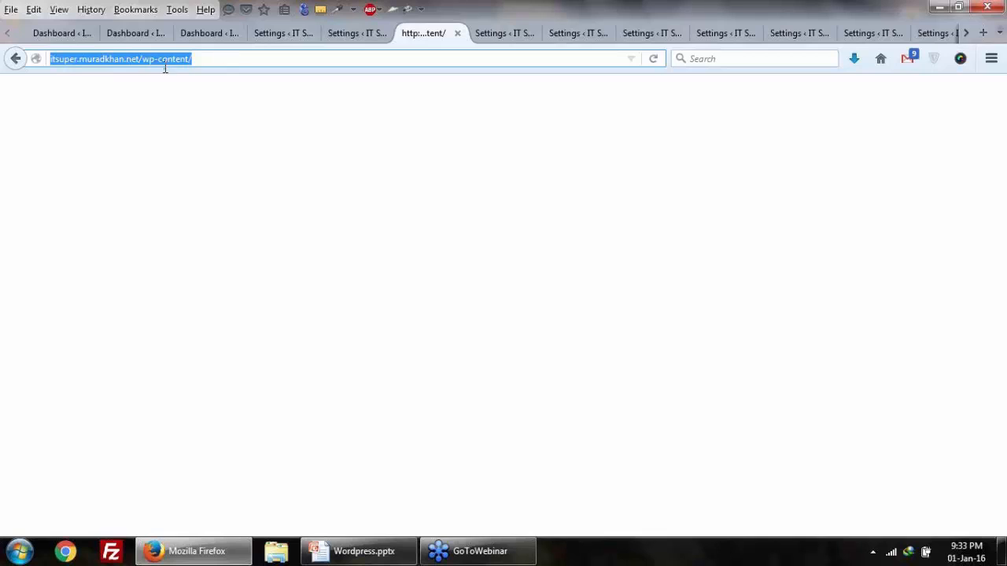
{"action": "left_click", "coordinate": [221, 58]}
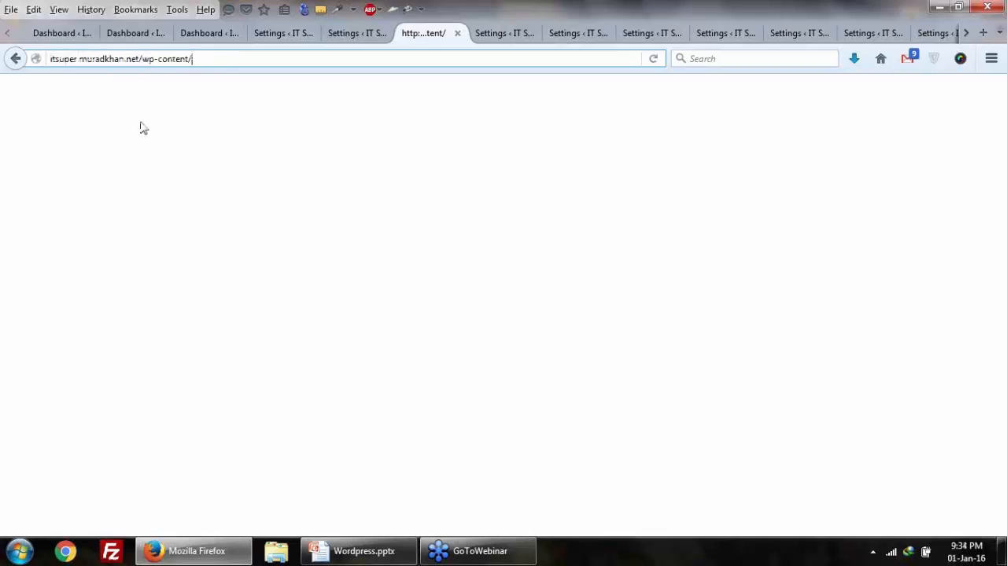
{"action": "type", "text": "theme"}
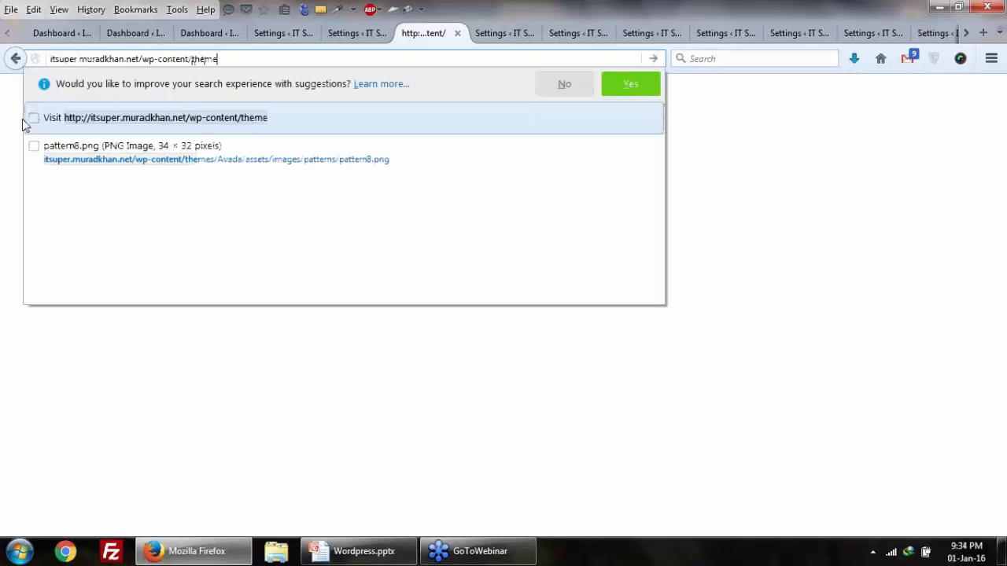
{"action": "key", "text": "Return"}
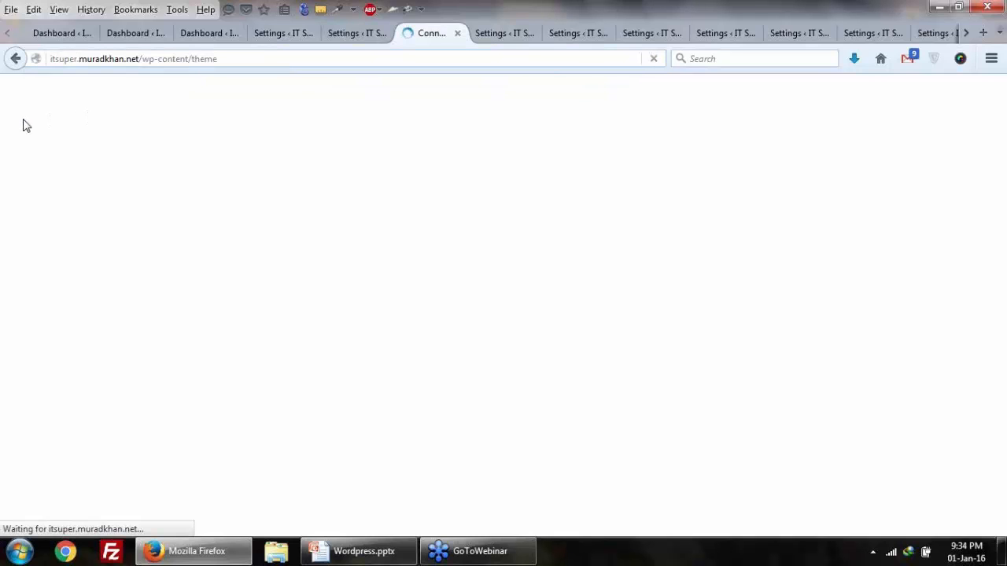
{"action": "left_click", "coordinate": [231, 61]}
{"action": "left_click", "coordinate": [246, 60]}
{"action": "type", "text": "s"}
{"action": "key", "text": "Return"}
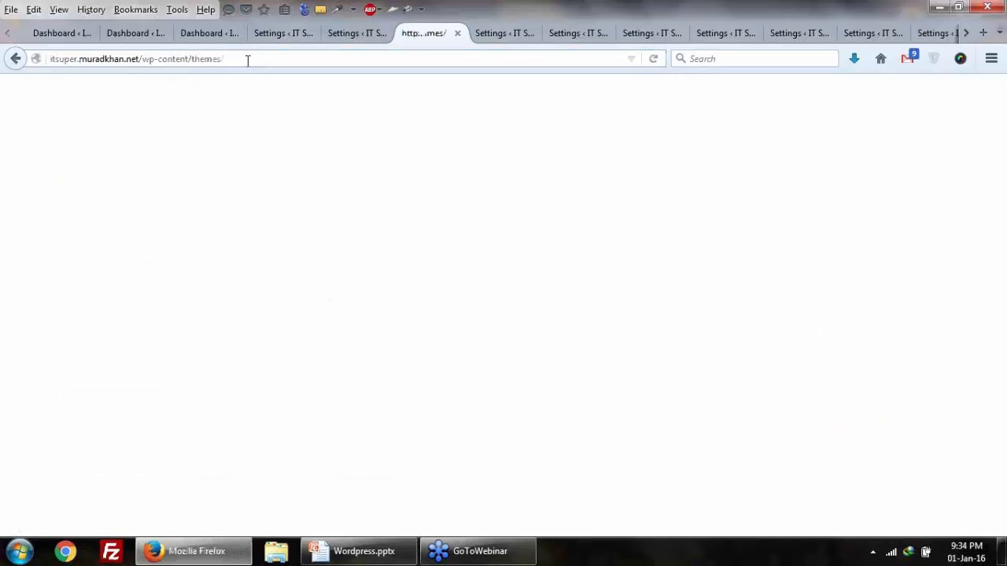
Step: Check the wp-content/plugins and wp-content/upload folder addresses in turn
{"action": "left_click_drag", "start_coordinate": [193, 63], "coordinate": [224, 62]}
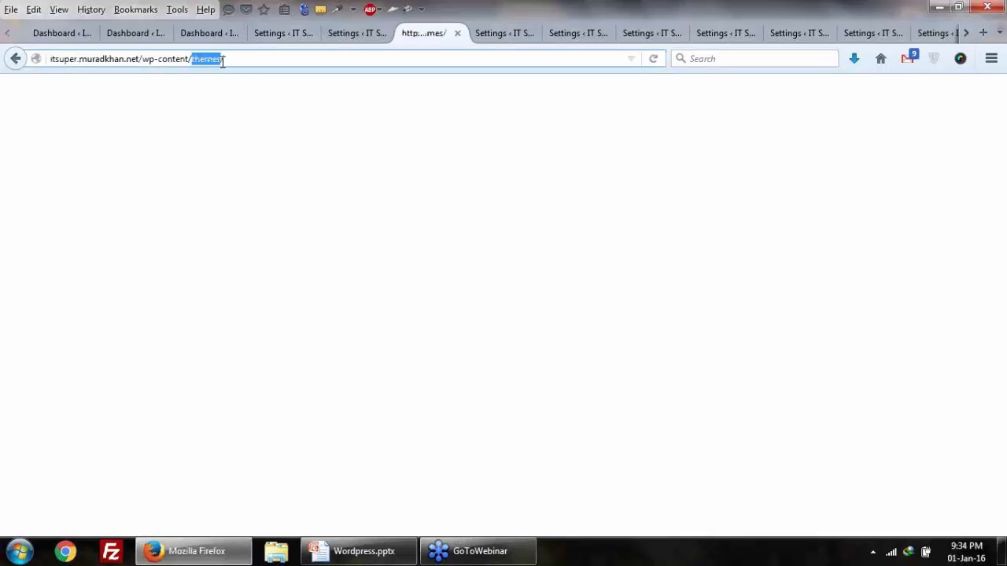
{"action": "type", "text": "plugin"}
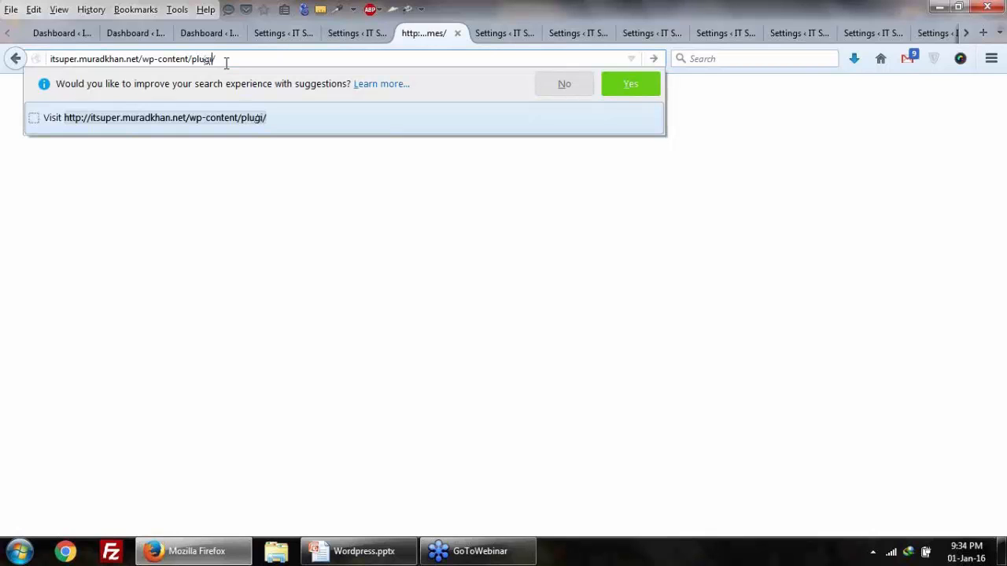
{"action": "type", "text": "s"}
{"action": "key", "text": "Return"}
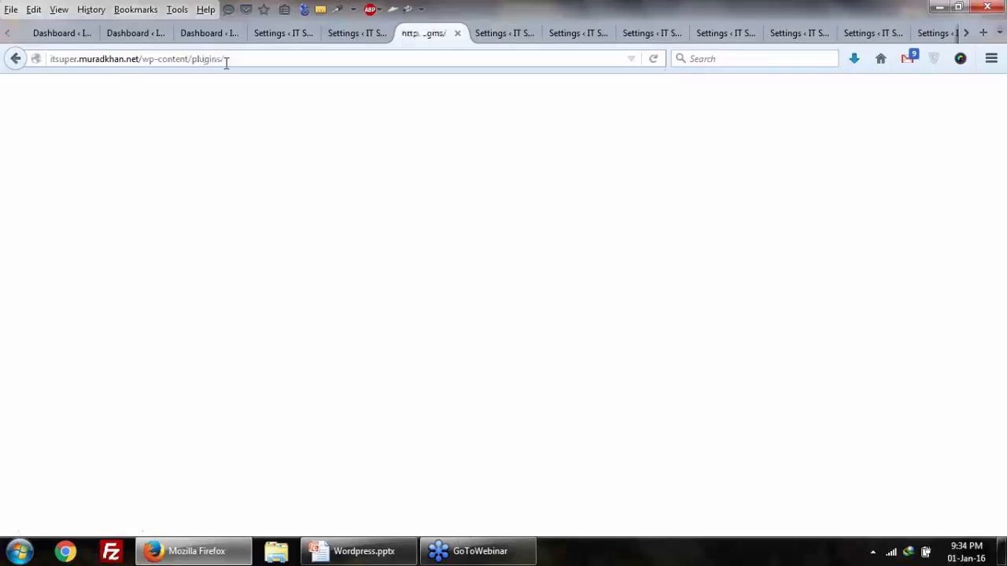
{"action": "left_click_drag", "start_coordinate": [169, 59], "coordinate": [245, 65]}
{"action": "left_click", "coordinate": [295, 54]}
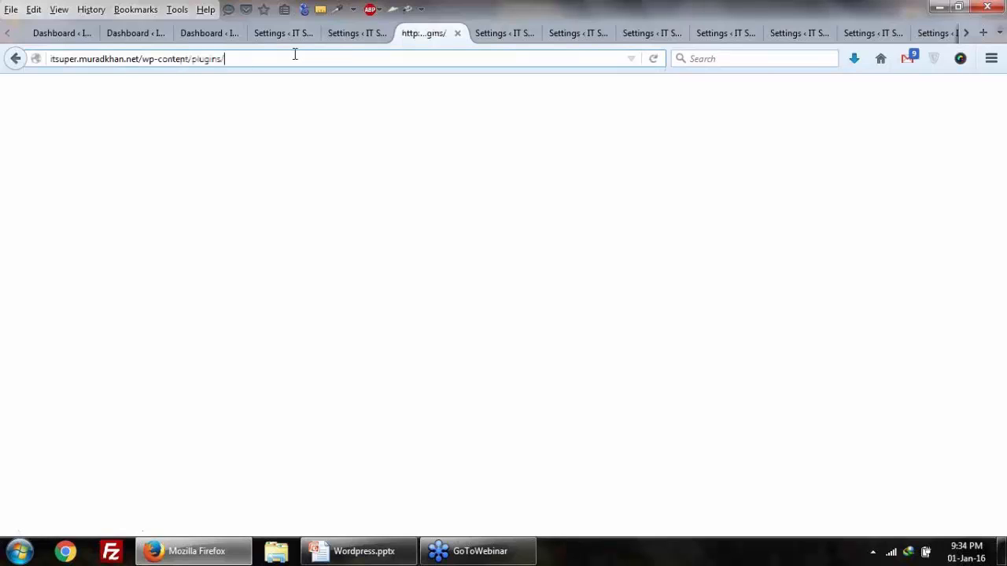
{"action": "double_click", "coordinate": [198, 60]}
{"action": "type", "text": "upload"}
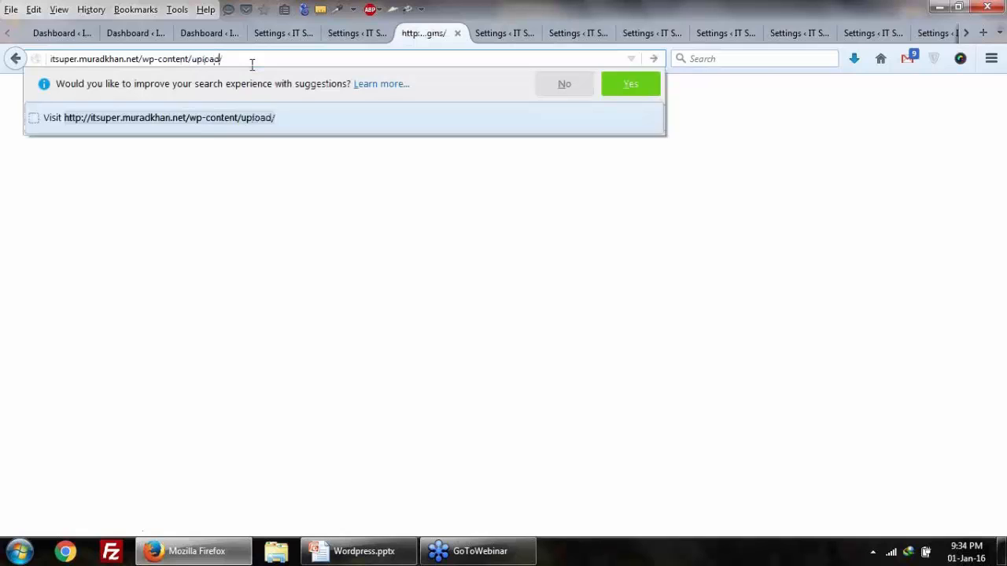
{"action": "key", "text": "Return"}
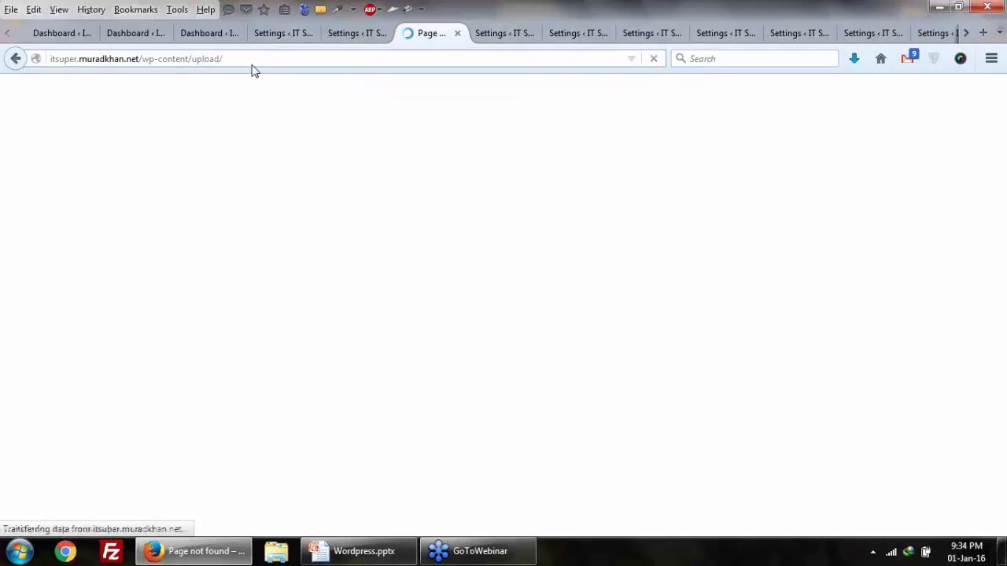
Step: Return to the Settings page's Disable Directory Browsing option
{"action": "left_click_drag", "start_coordinate": [224, 59], "coordinate": [50, 60]}
{"action": "left_click", "coordinate": [230, 59]}
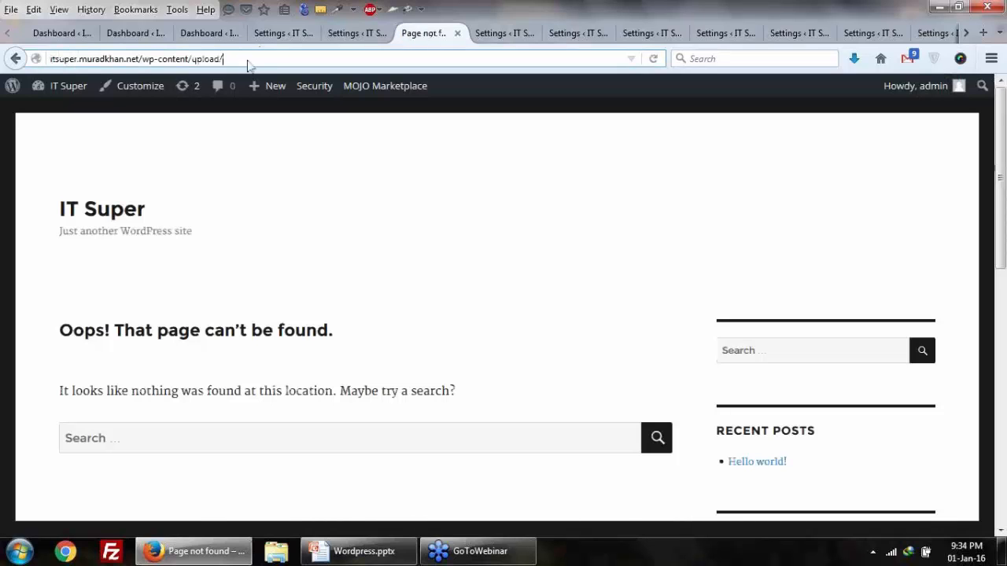
{"action": "left_click", "coordinate": [354, 33]}
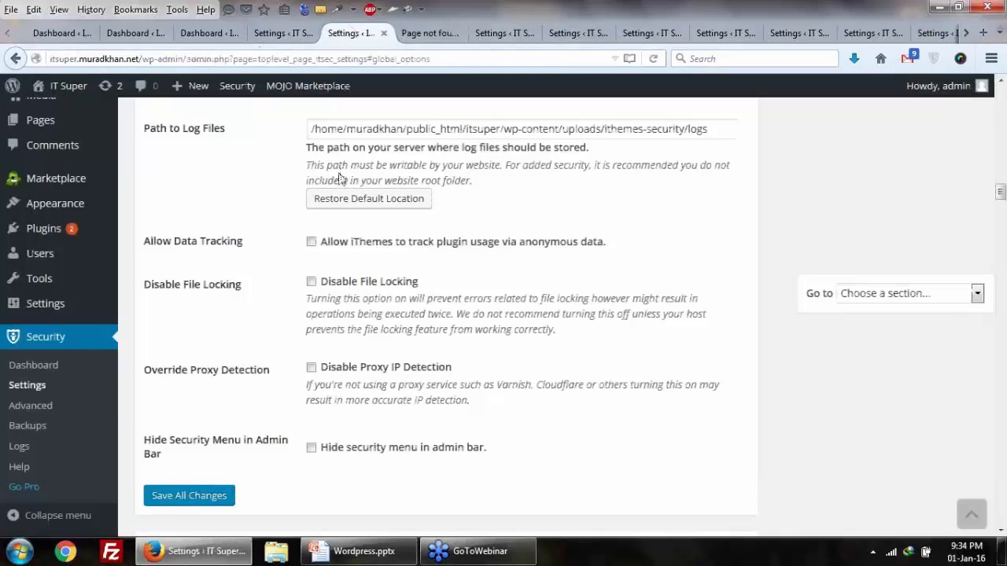
{"action": "key", "text": "ctrl+Page_Up"}
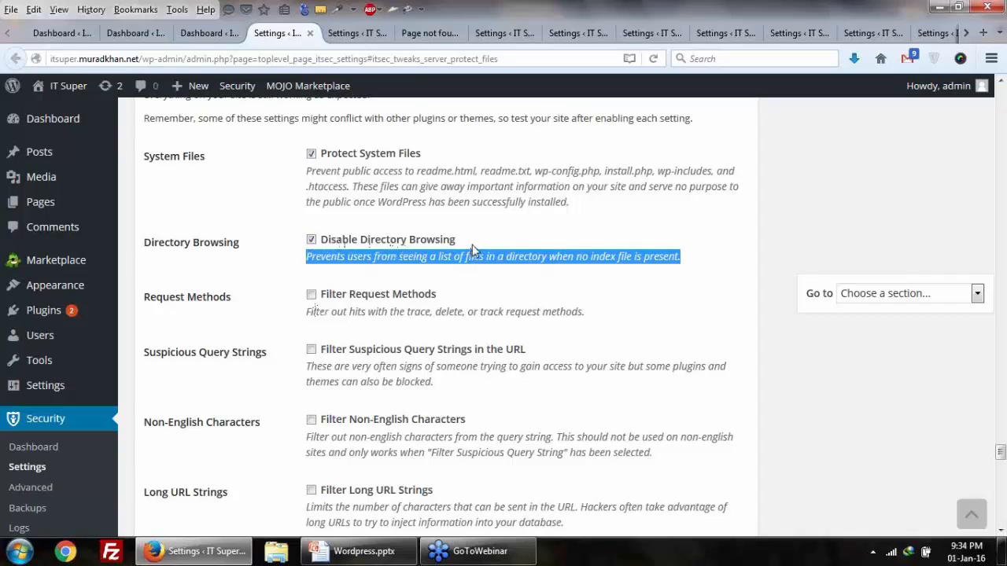
{"action": "left_click_drag", "start_coordinate": [454, 240], "coordinate": [334, 254]}
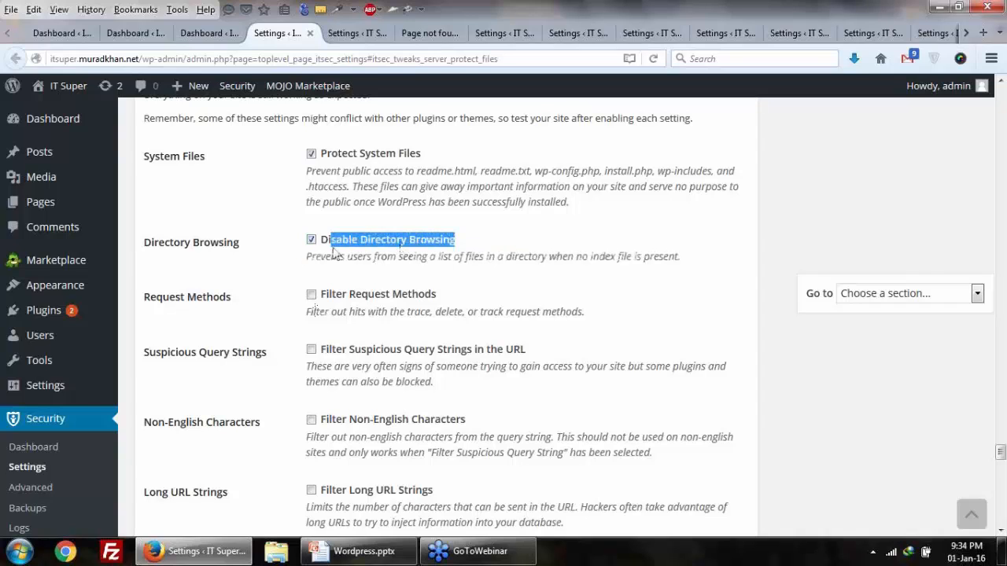
Step: Run a Google search for 'index : pdf' and scroll through the results
{"action": "left_click", "coordinate": [500, 33]}
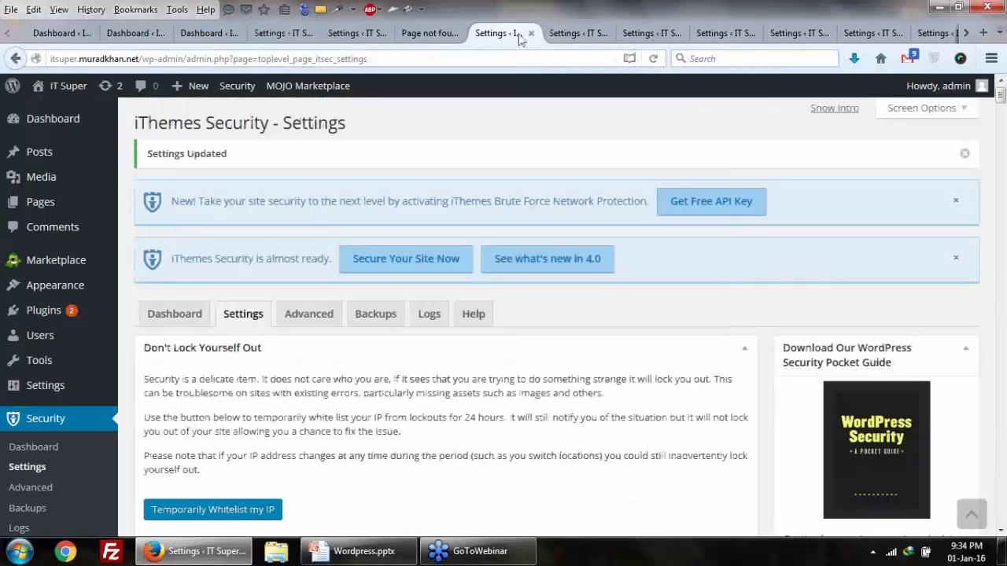
{"action": "left_click", "coordinate": [717, 59]}
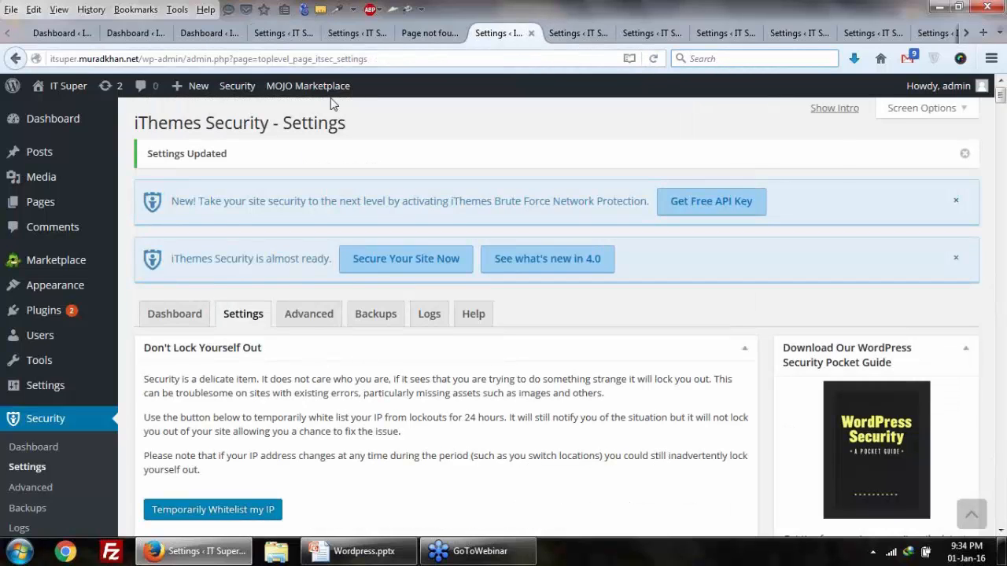
{"action": "type", "text": "index"}
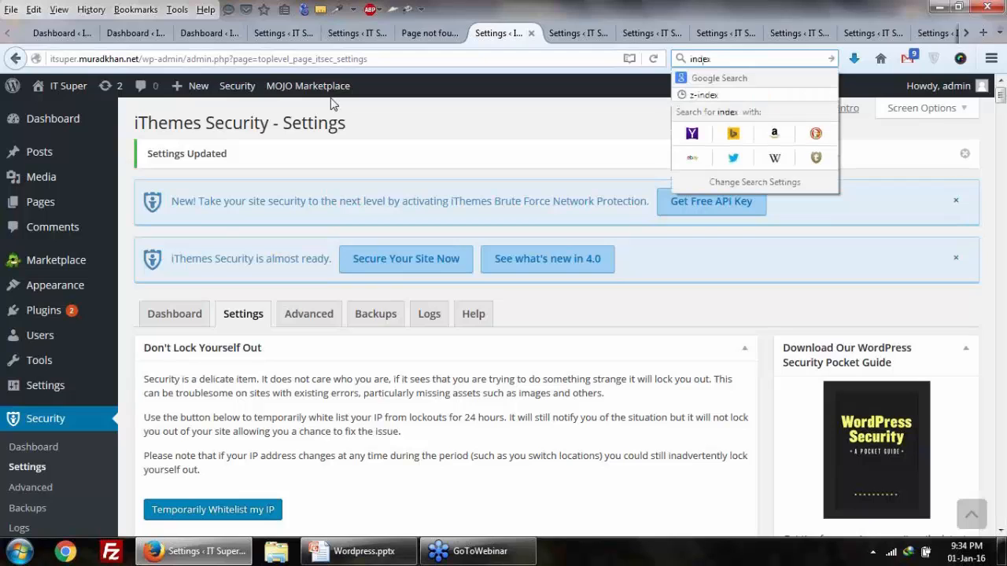
{"action": "type", "text": " : "}
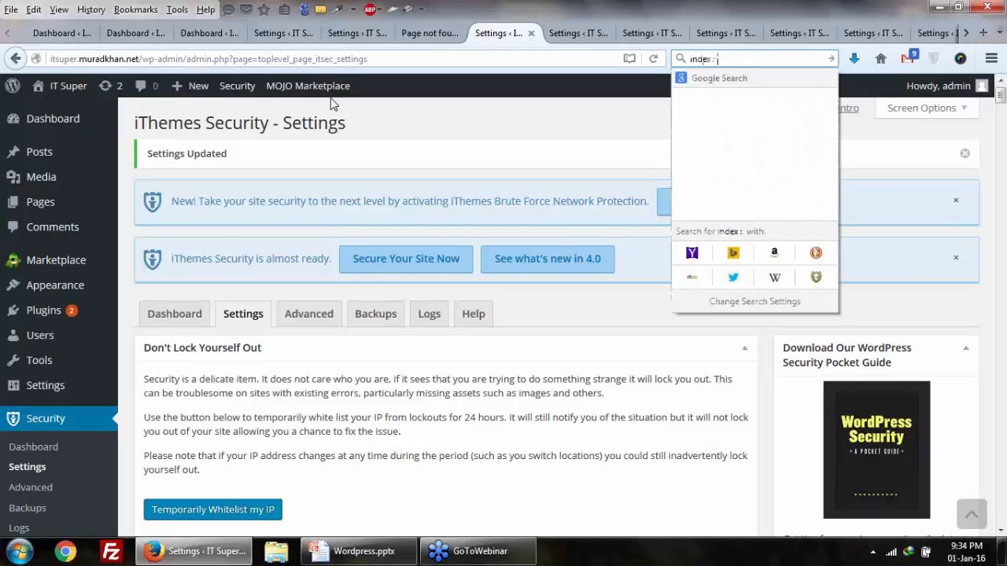
{"action": "type", "text": "pdf"}
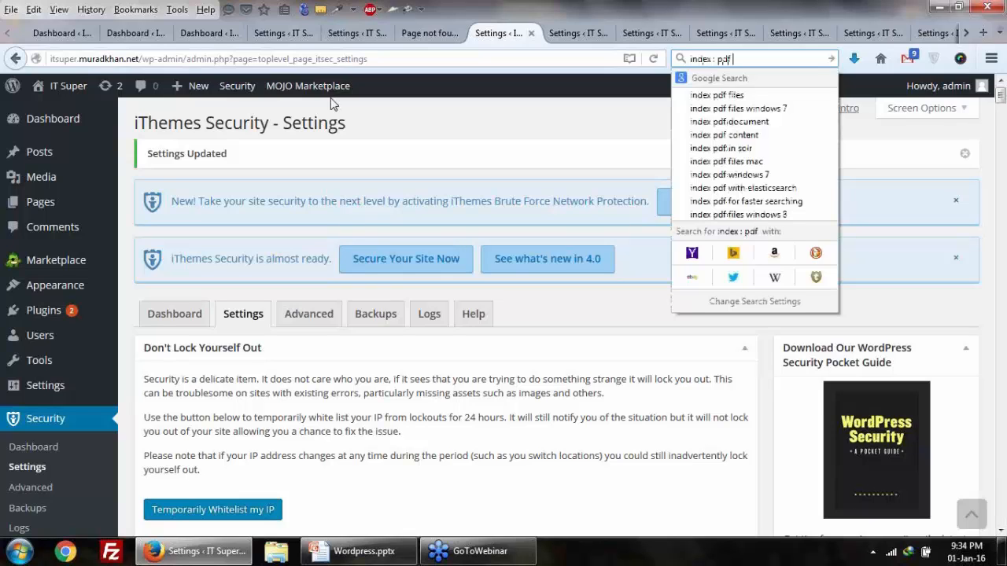
{"action": "key", "text": "Return"}
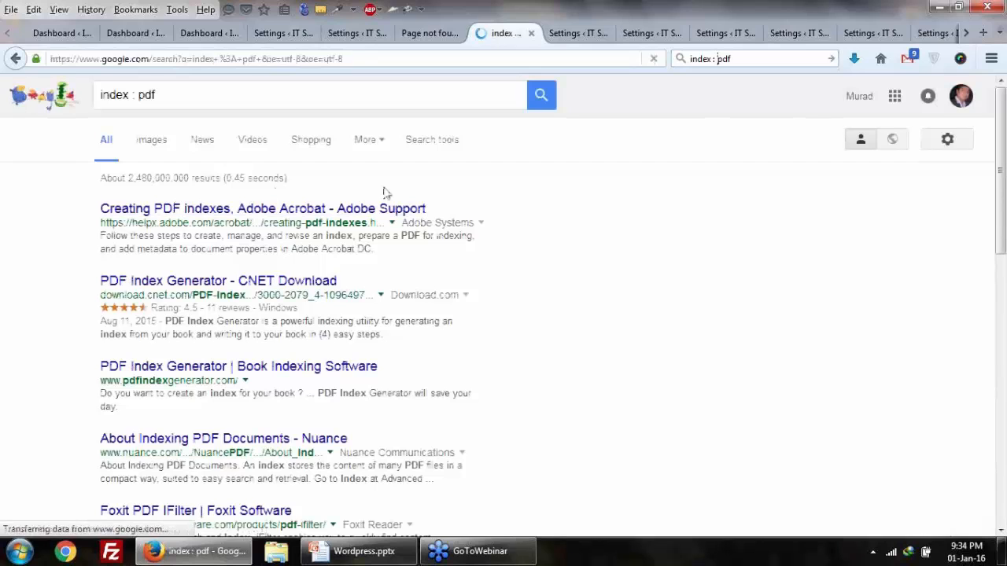
{"action": "scroll", "coordinate": [472, 260], "scroll_direction": "down", "scroll_amount": 3}
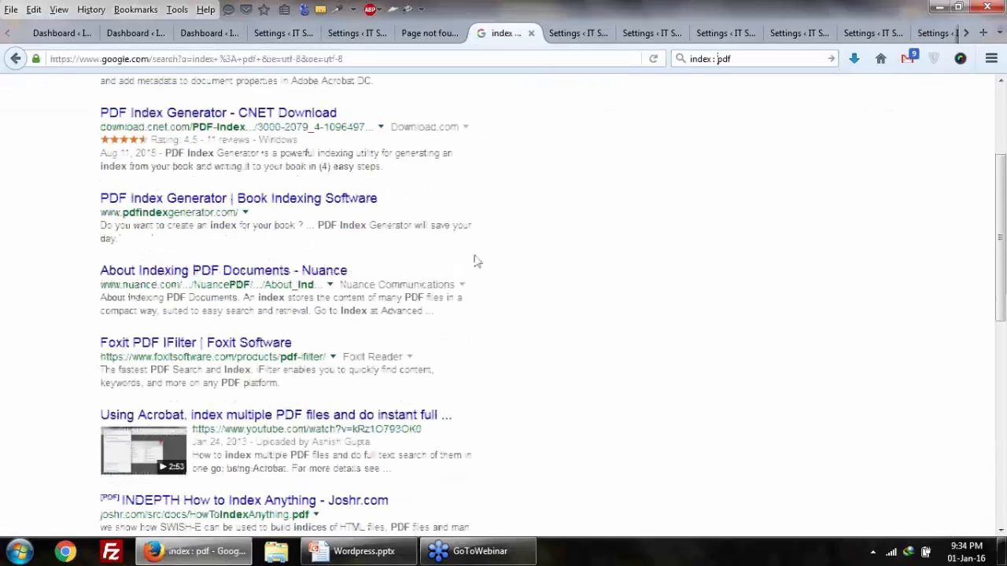
{"action": "scroll", "coordinate": [477, 261], "scroll_direction": "down", "scroll_amount": 6}
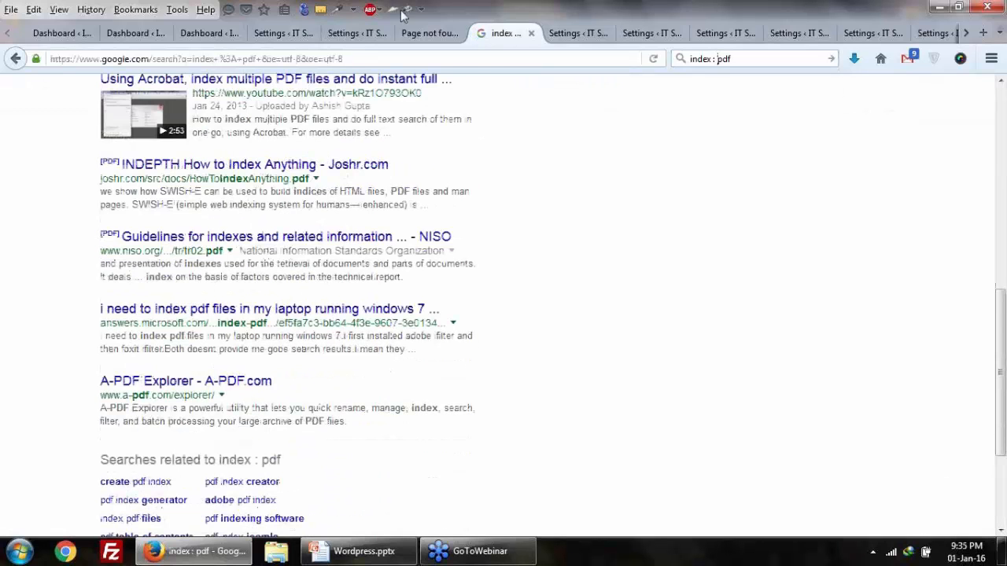
{"action": "left_click", "coordinate": [281, 33]}
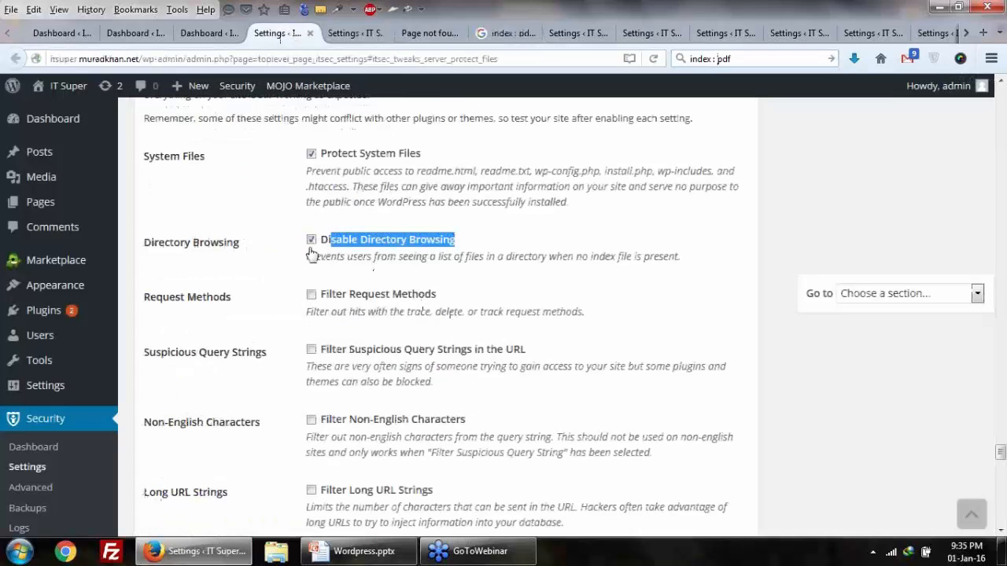
{"action": "left_click", "coordinate": [506, 33]}
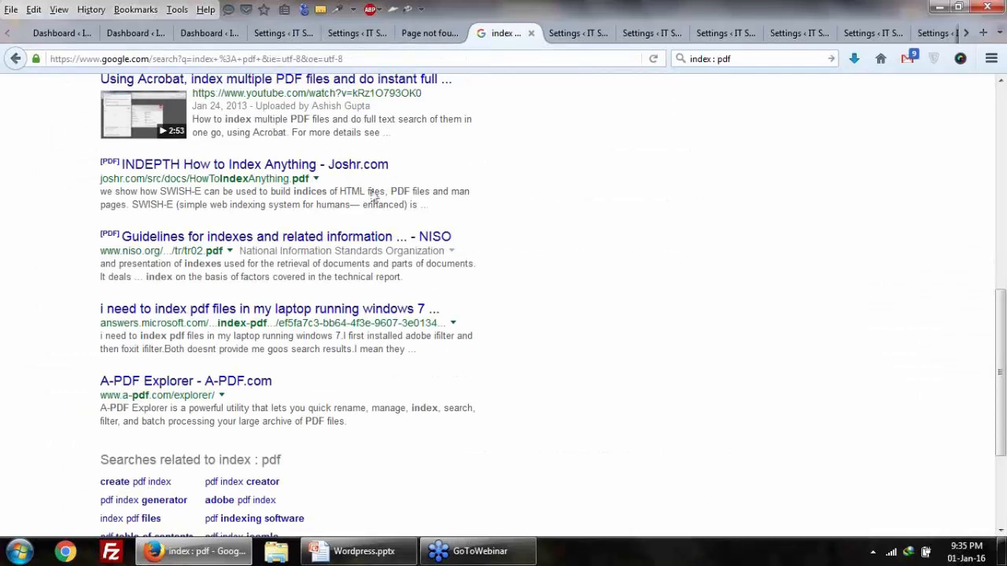
{"action": "scroll", "coordinate": [429, 307], "scroll_direction": "up", "scroll_amount": 6}
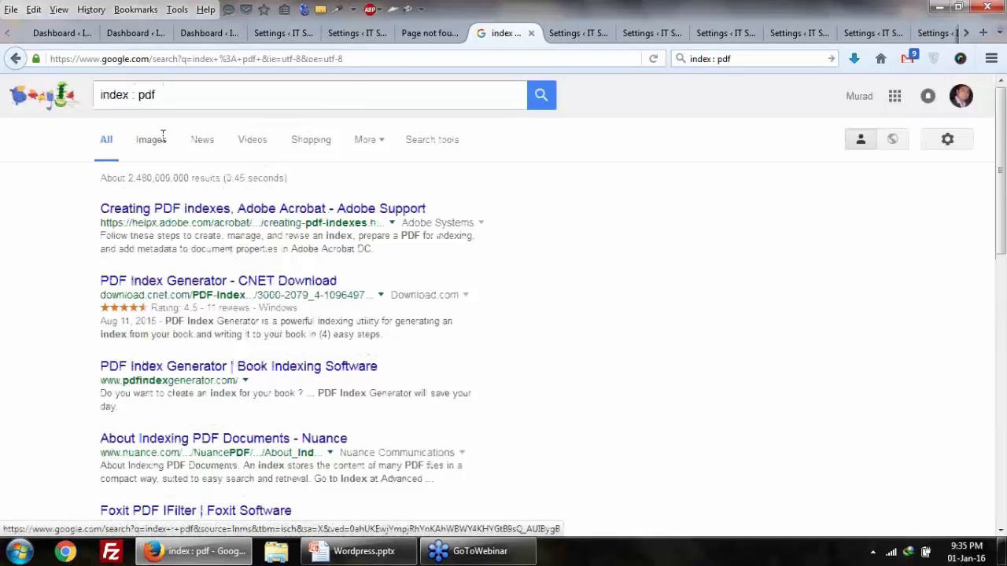
Step: Search 'index of pdf' instead and open the Bitsavers PDF result in a new tab
{"action": "left_click", "coordinate": [130, 94]}
{"action": "key", "text": "Delete"}
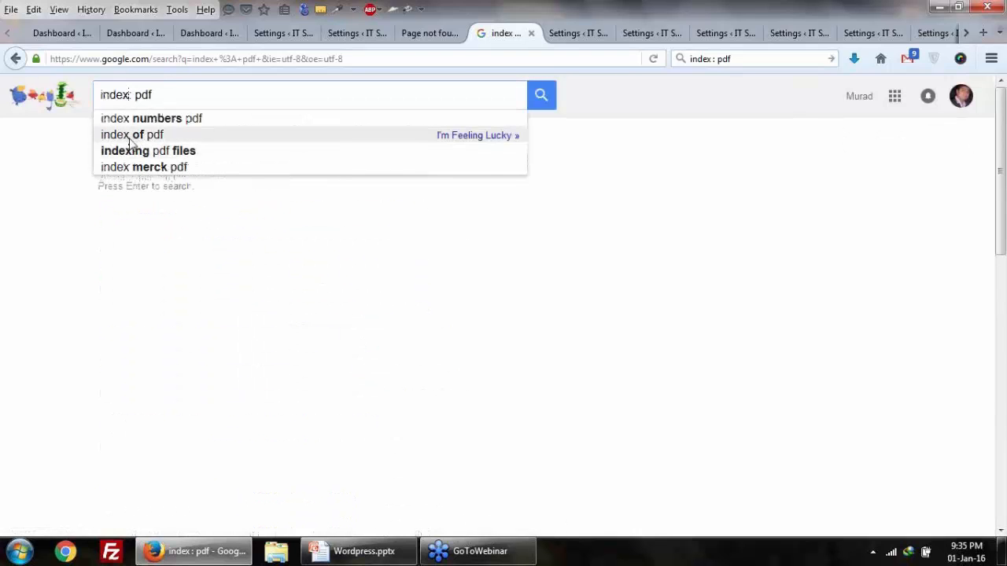
{"action": "left_click", "coordinate": [131, 138]}
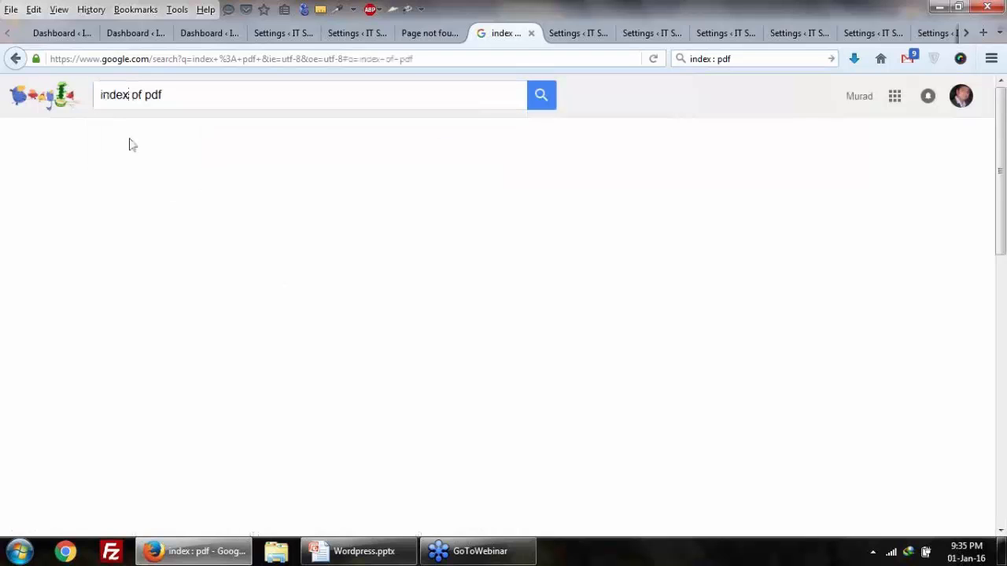
{"action": "right_click", "coordinate": [99, 252]}
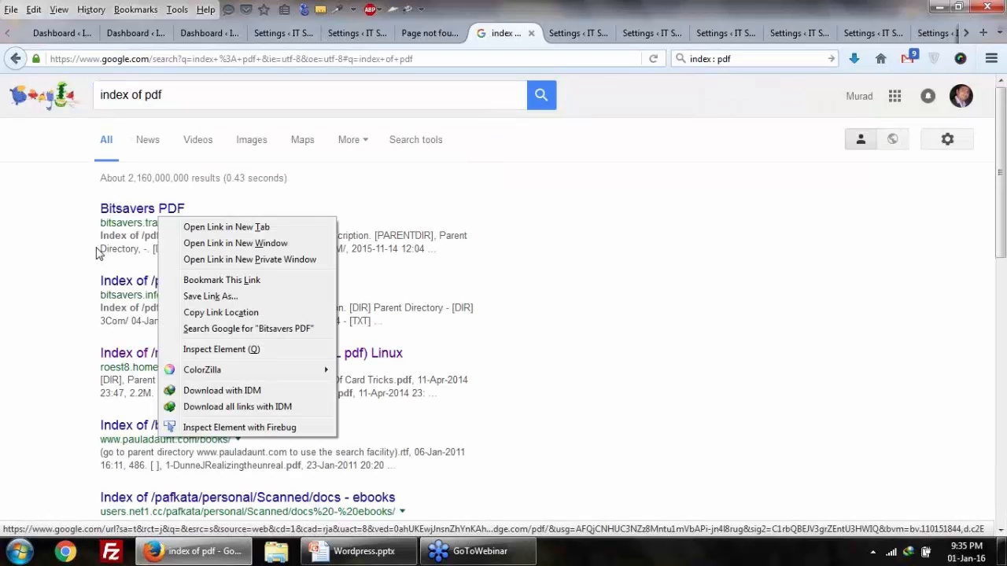
{"action": "left_click", "coordinate": [262, 228]}
{"action": "left_click", "coordinate": [561, 37]}
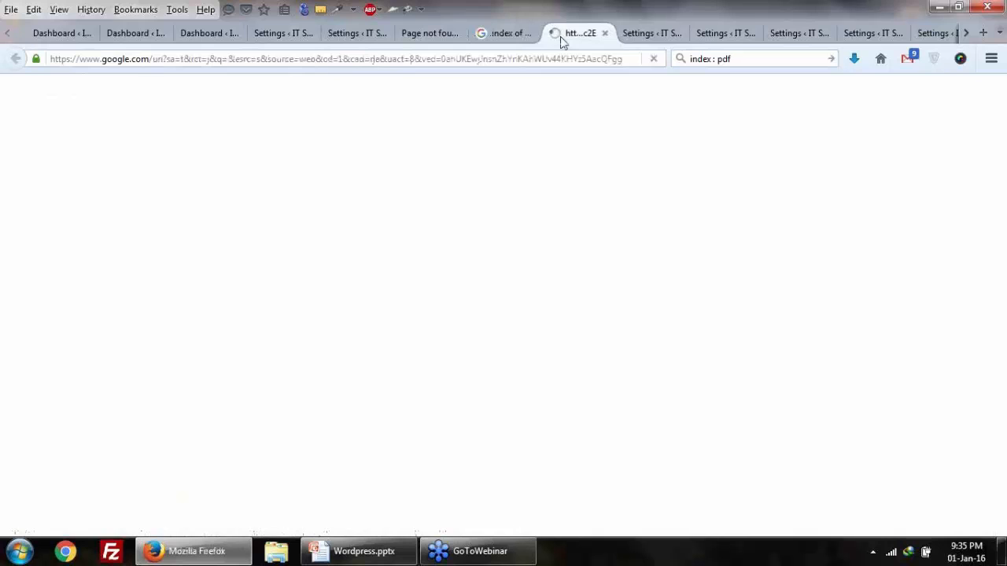
{"action": "left_click", "coordinate": [540, 38]}
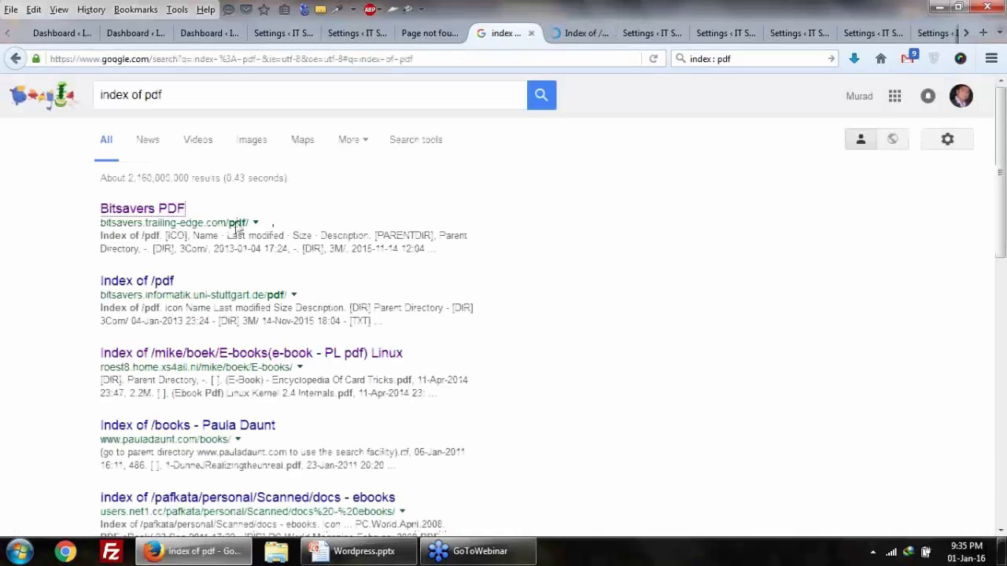
{"action": "left_click", "coordinate": [580, 38]}
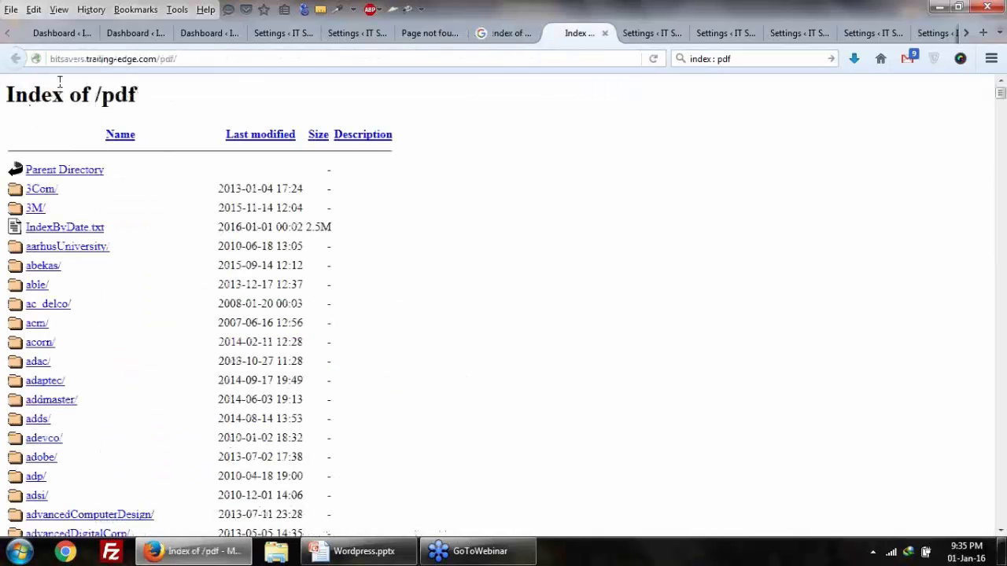
Step: Browse into the able folder of the Bitsavers /pdf listing, then return to WordPress
{"action": "scroll", "coordinate": [154, 291], "scroll_direction": "down", "scroll_amount": 15}
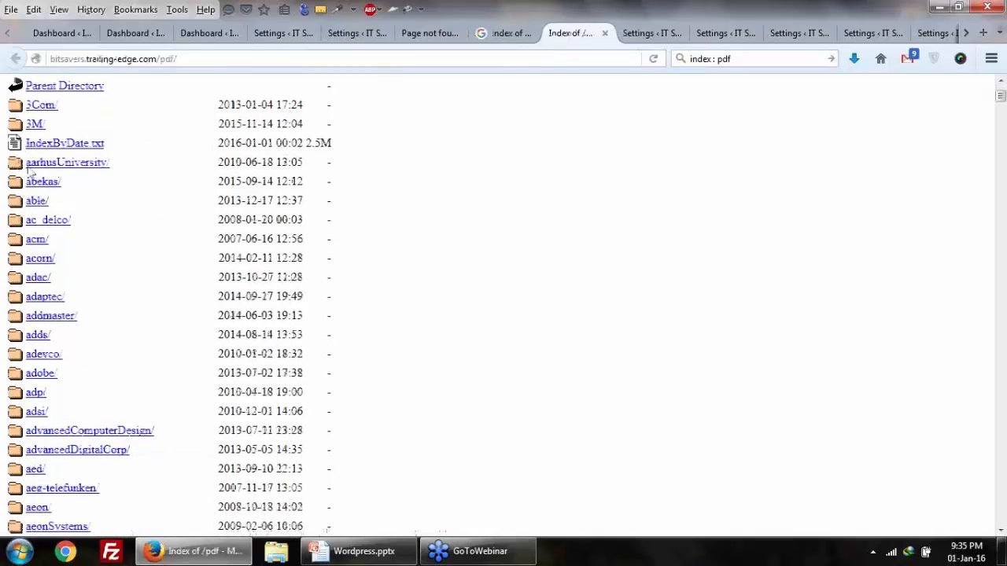
{"action": "scroll", "coordinate": [54, 285], "scroll_direction": "up", "scroll_amount": 15}
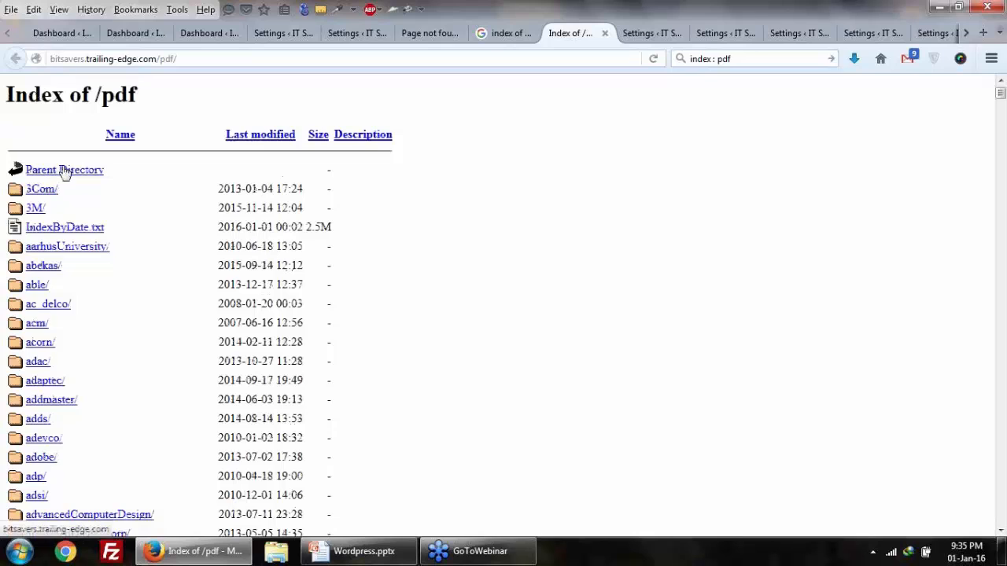
{"action": "left_click", "coordinate": [31, 282]}
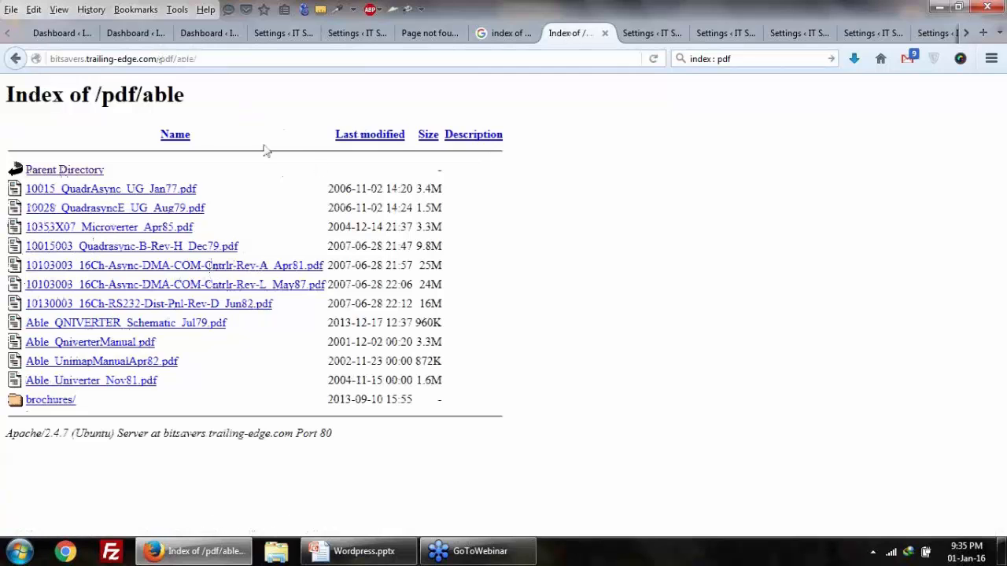
{"action": "left_click", "coordinate": [209, 31]}
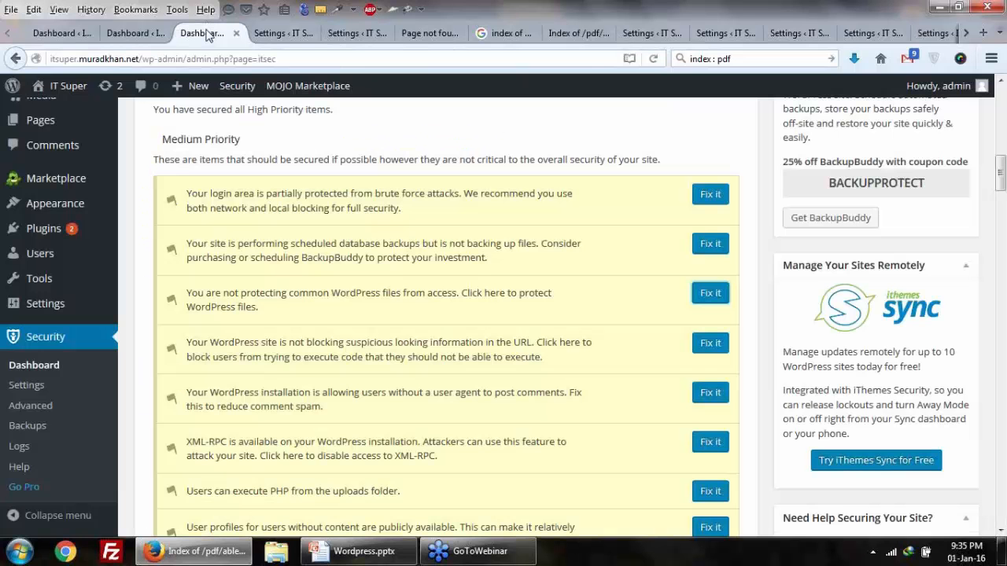
Step: Save all security setting changes with Disable Directory Browsing enabled
{"action": "left_click", "coordinate": [268, 33]}
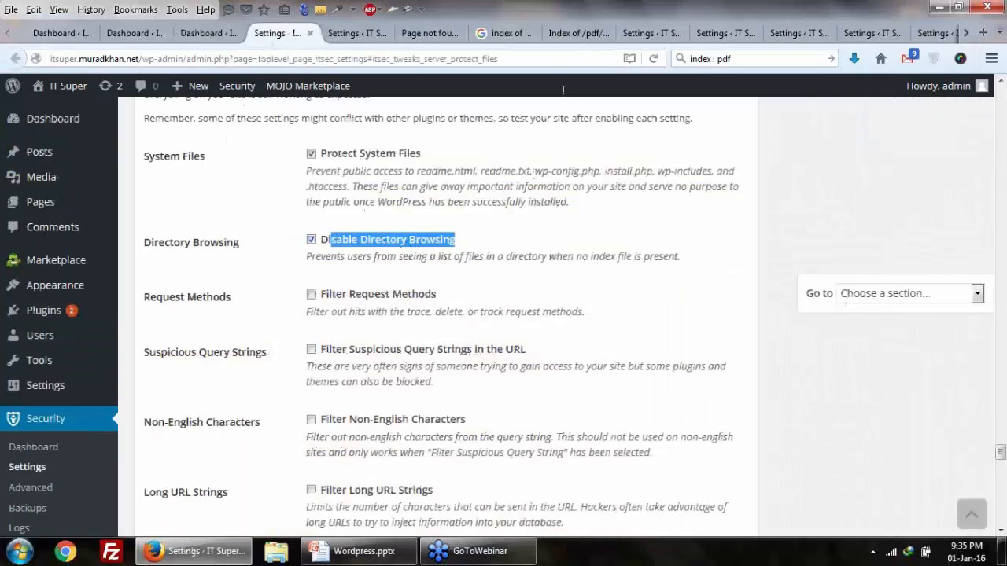
{"action": "left_click", "coordinate": [579, 33]}
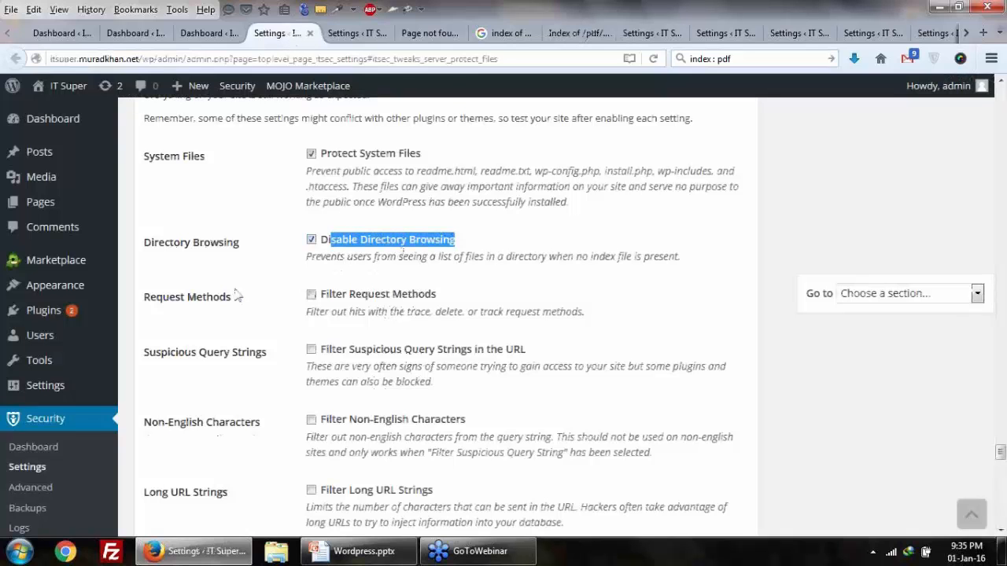
{"action": "scroll", "coordinate": [239, 294], "scroll_direction": "down", "scroll_amount": 2}
{"action": "scroll", "coordinate": [239, 294], "scroll_direction": "down", "scroll_amount": 4}
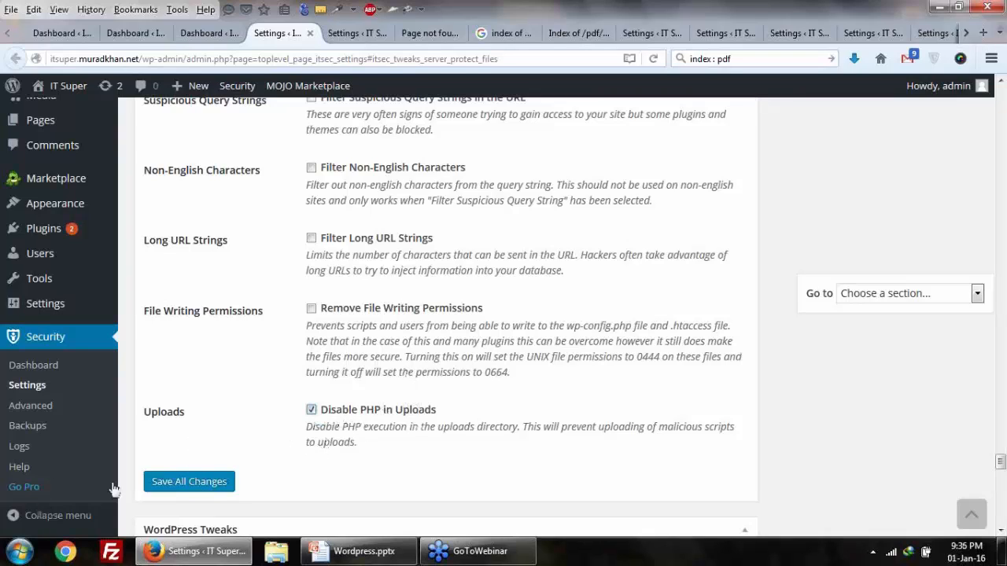
{"action": "left_click", "coordinate": [209, 483]}
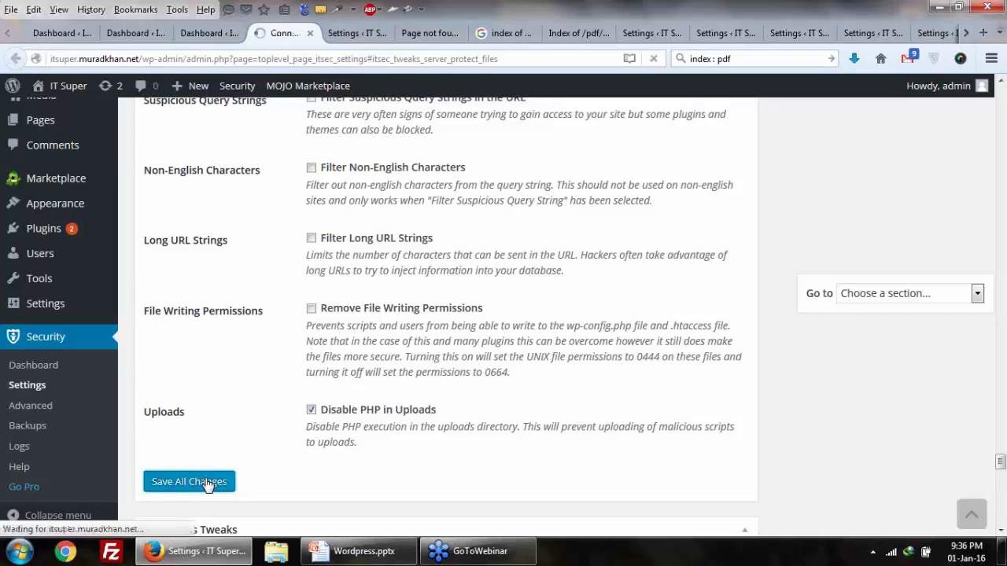
Step: Review the user-agent comment spam and suspicious URL warnings on the security dashboard
{"action": "left_click", "coordinate": [203, 33]}
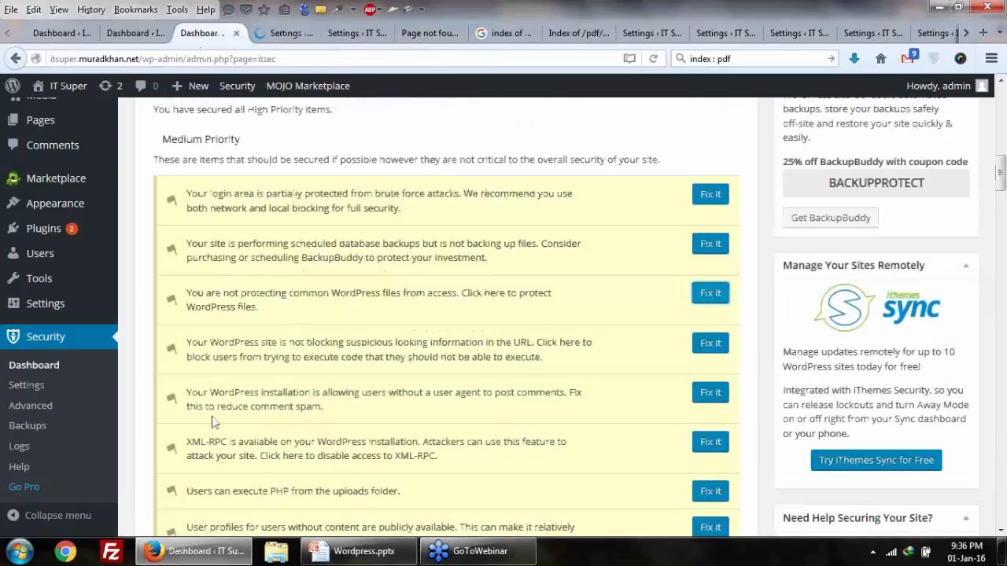
{"action": "scroll", "coordinate": [228, 355], "scroll_direction": "down", "scroll_amount": 2}
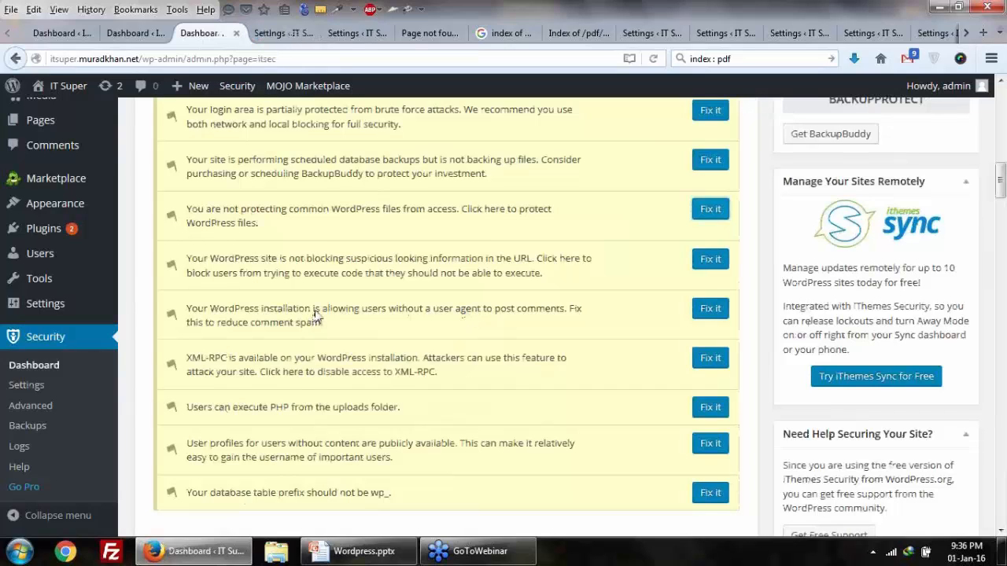
{"action": "left_click_drag", "start_coordinate": [313, 313], "coordinate": [360, 313]}
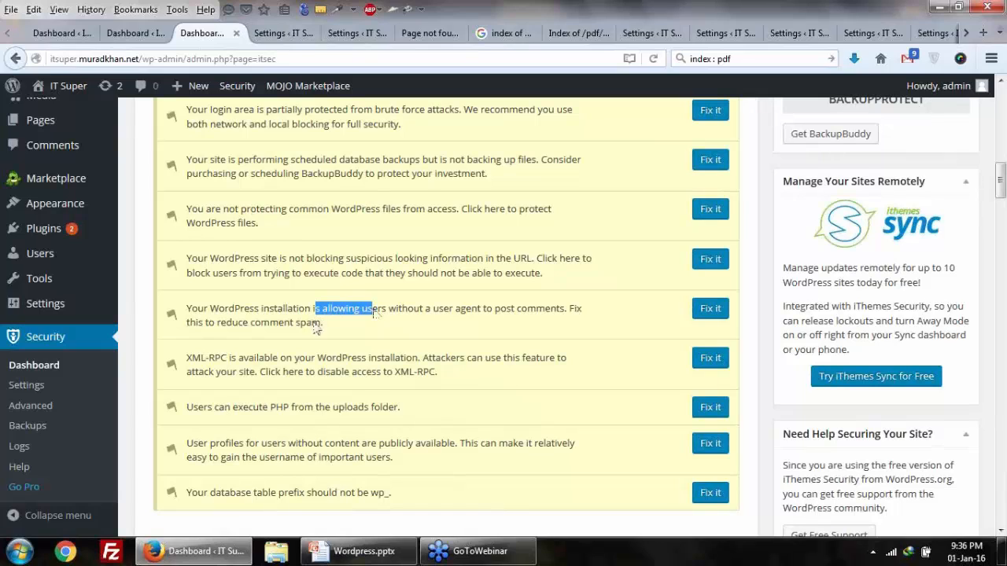
{"action": "left_click", "coordinate": [303, 323]}
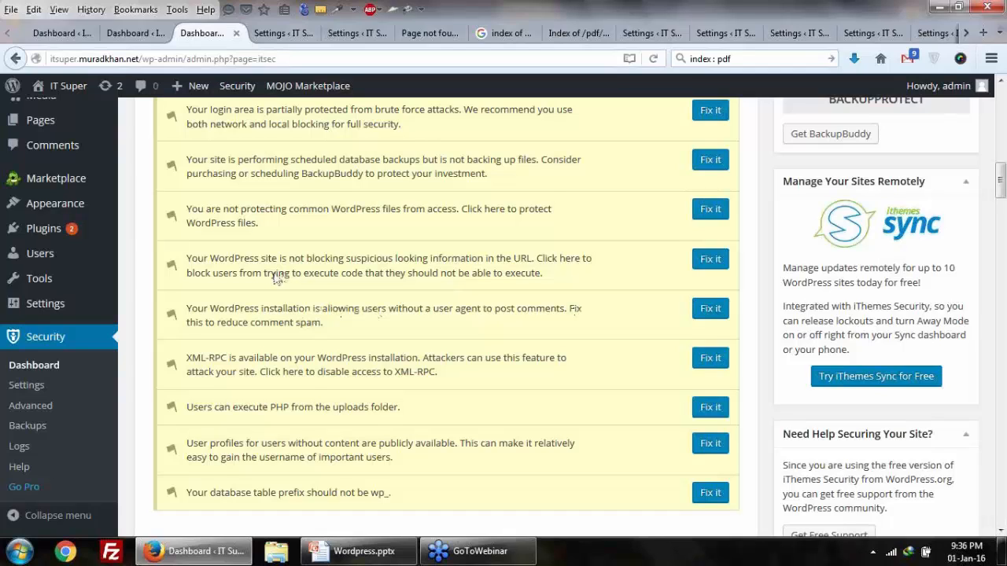
{"action": "left_click_drag", "start_coordinate": [265, 274], "coordinate": [328, 274]}
{"action": "left_click", "coordinate": [192, 264]}
{"action": "left_click", "coordinate": [277, 32]}
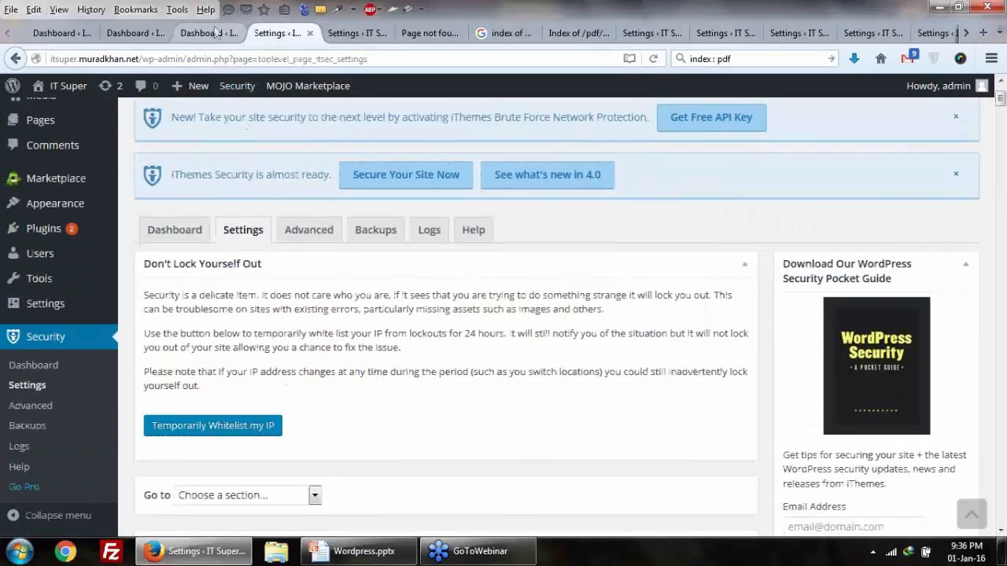
{"action": "left_click", "coordinate": [214, 33]}
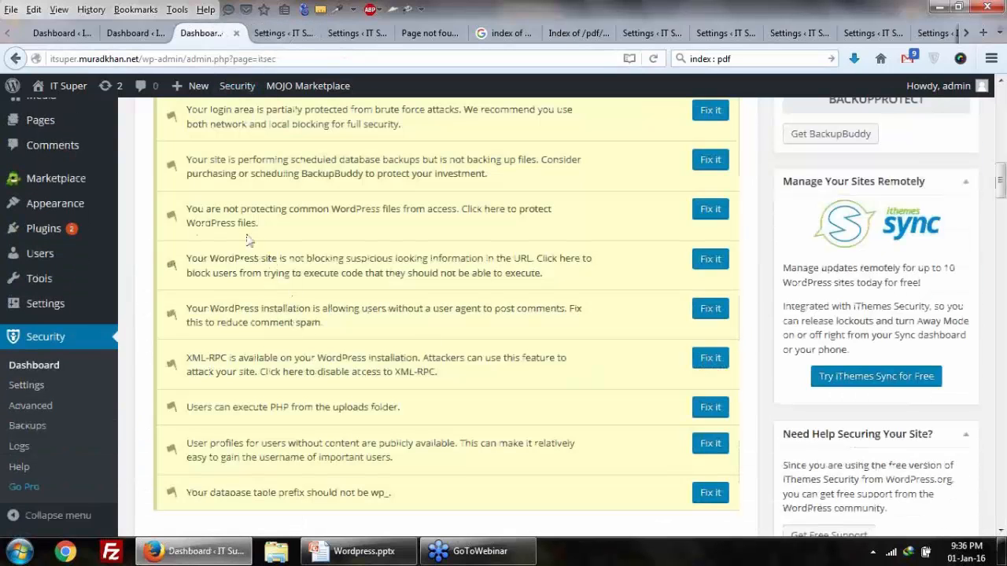
{"action": "left_click_drag", "start_coordinate": [227, 259], "coordinate": [543, 273]}
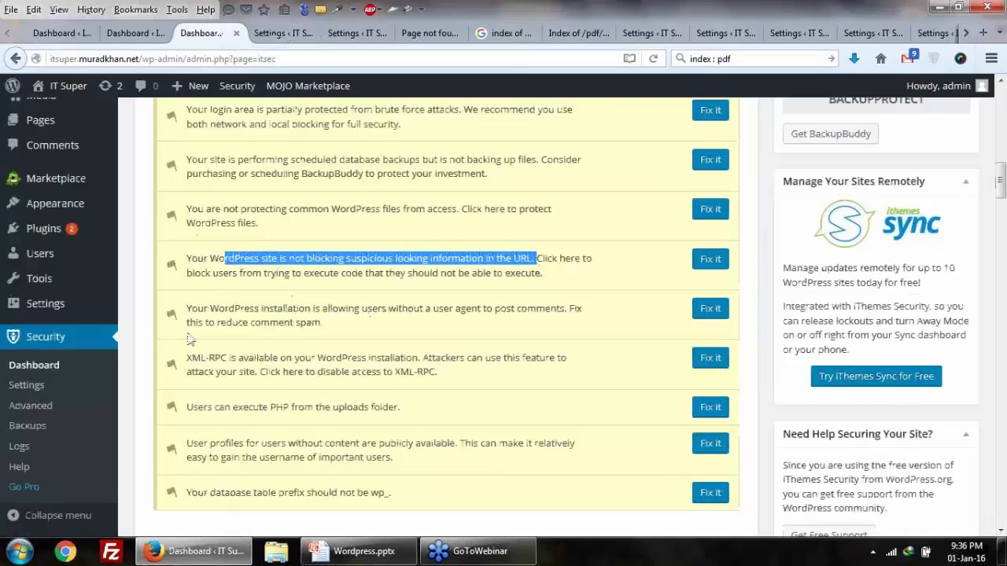
{"action": "left_click", "coordinate": [225, 317]}
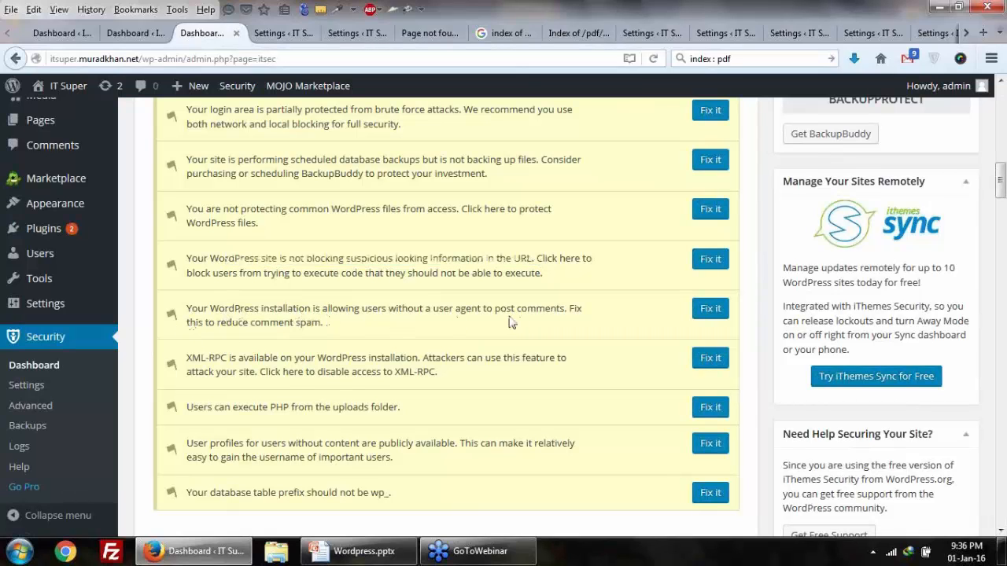
Step: Open the comment-spam Fix it link in a new tab
{"action": "right_click", "coordinate": [708, 317]}
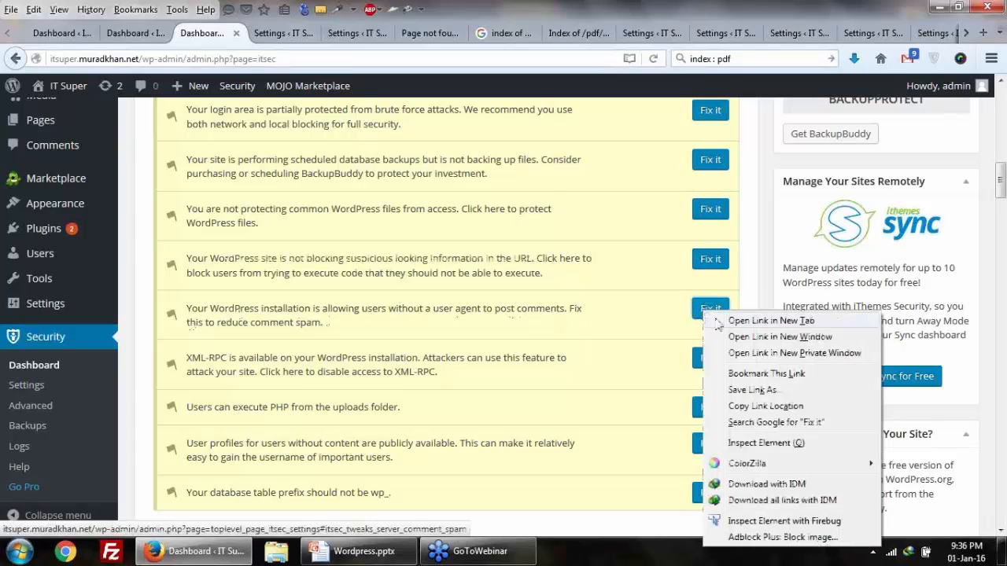
{"action": "left_click", "coordinate": [718, 323]}
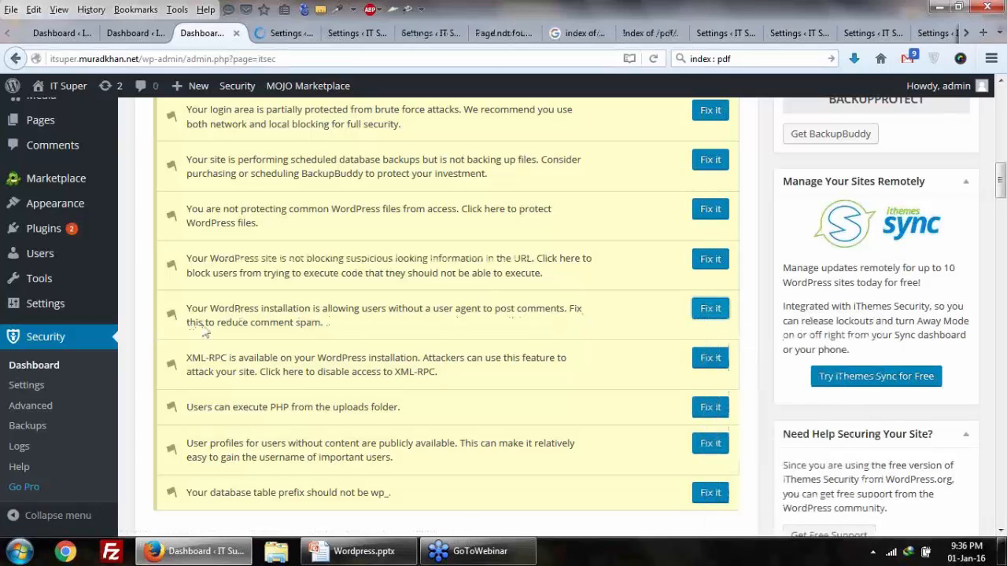
{"action": "left_click_drag", "start_coordinate": [433, 309], "coordinate": [482, 314]}
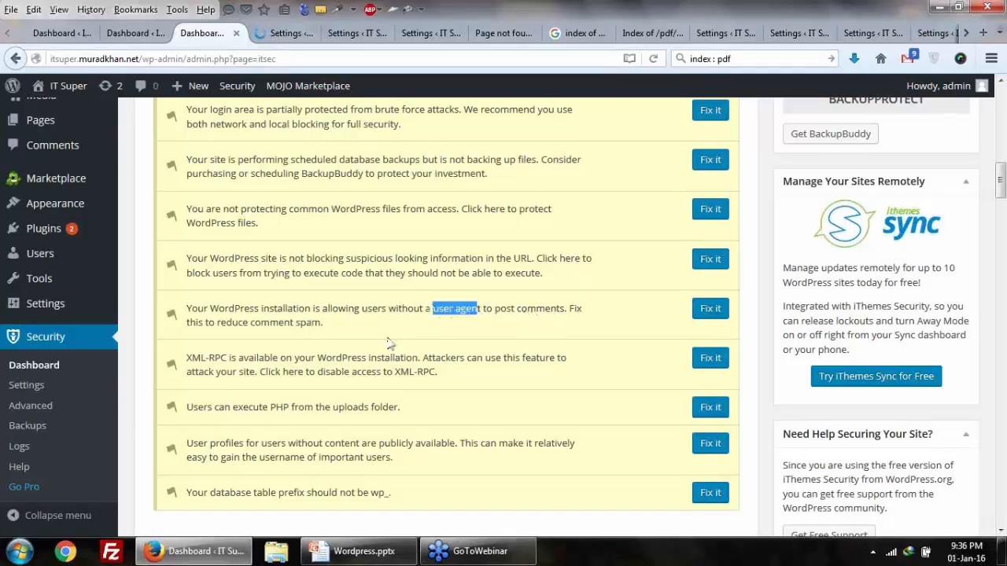
Step: Save all changes on the Settings page with Reduce Comment Spam enabled
{"action": "left_click", "coordinate": [285, 27]}
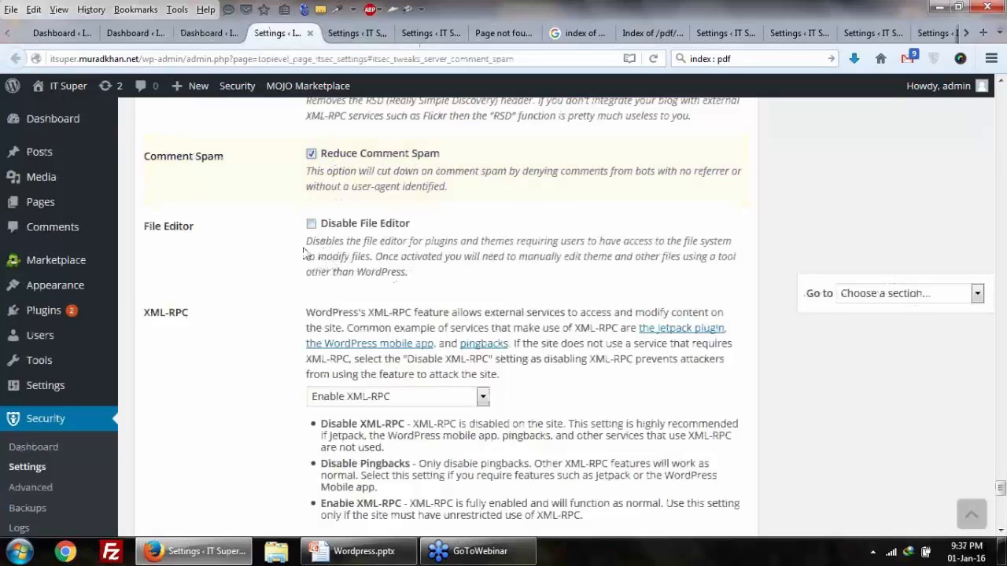
{"action": "mouse_move", "coordinate": [78, 293]}
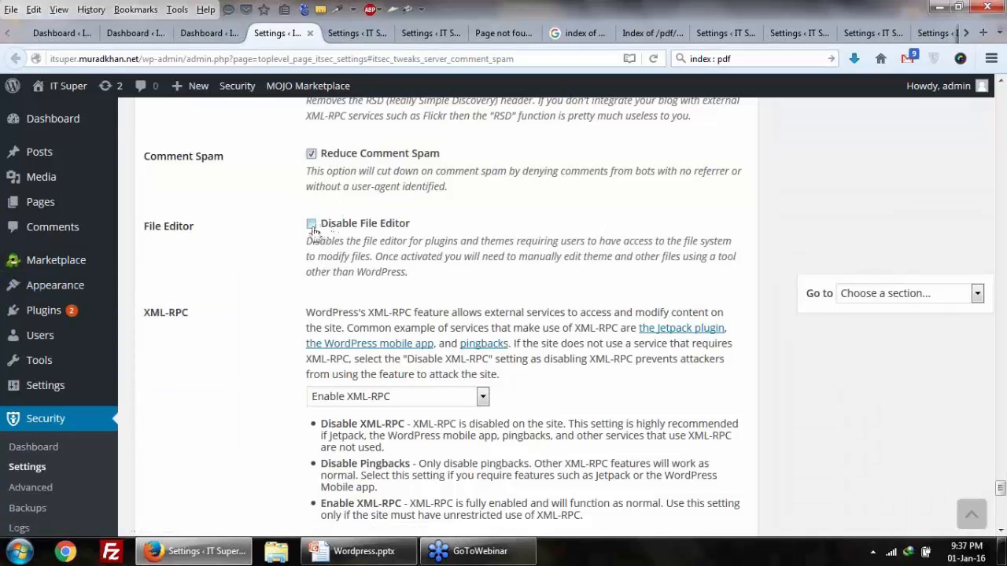
{"action": "scroll", "coordinate": [313, 233], "scroll_direction": "up", "scroll_amount": 5}
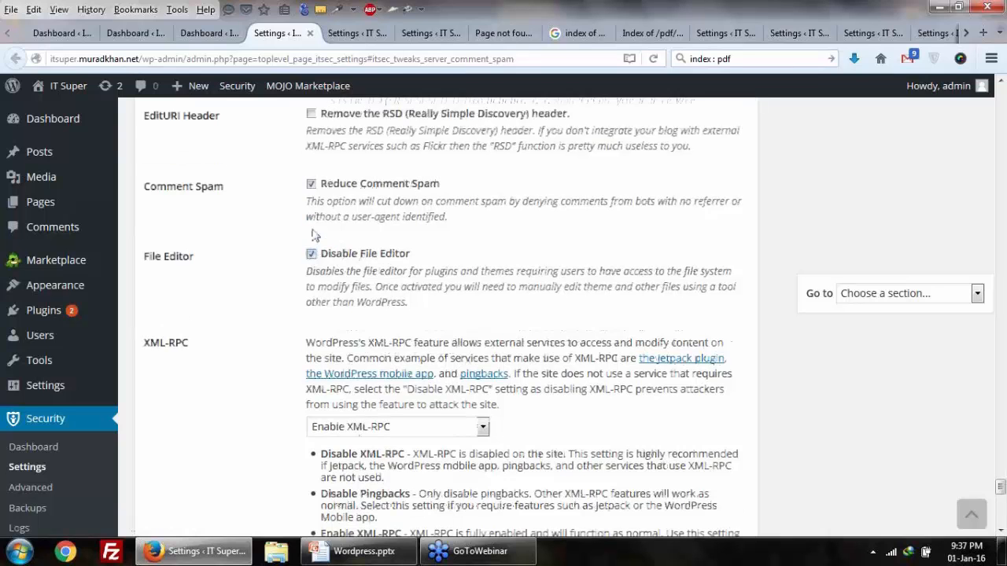
{"action": "scroll", "coordinate": [313, 233], "scroll_direction": "down", "scroll_amount": 12}
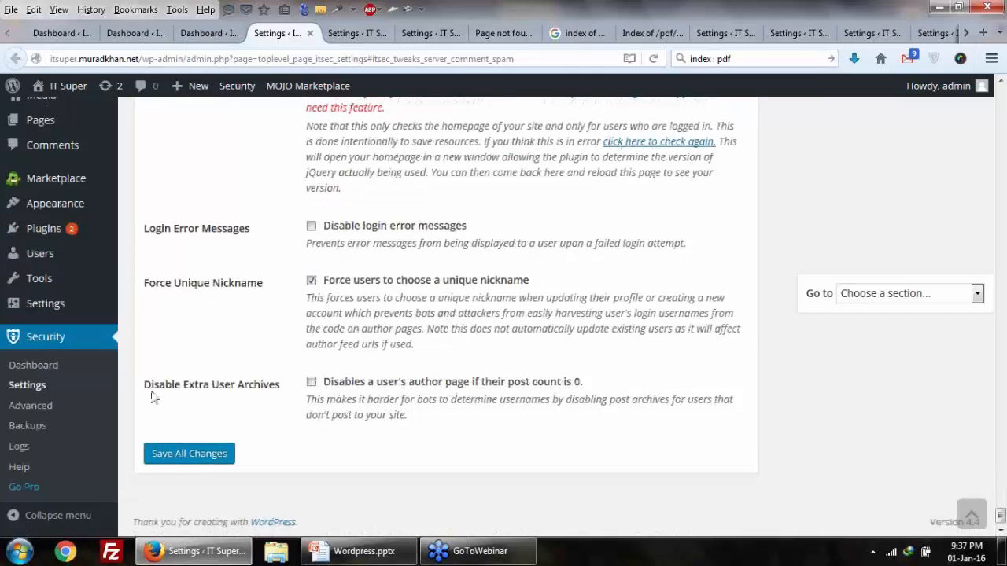
{"action": "left_click", "coordinate": [169, 456]}
Step: Back on the dashboard, open the XML-RPC Fix it link in a new tab
{"action": "mouse_move", "coordinate": [62, 317]}
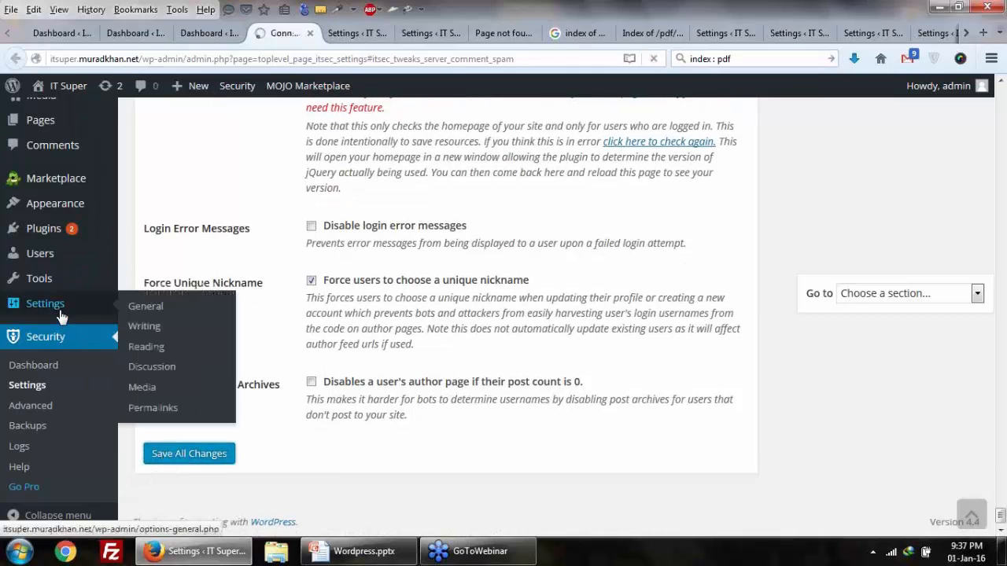
{"action": "mouse_move", "coordinate": [78, 206]}
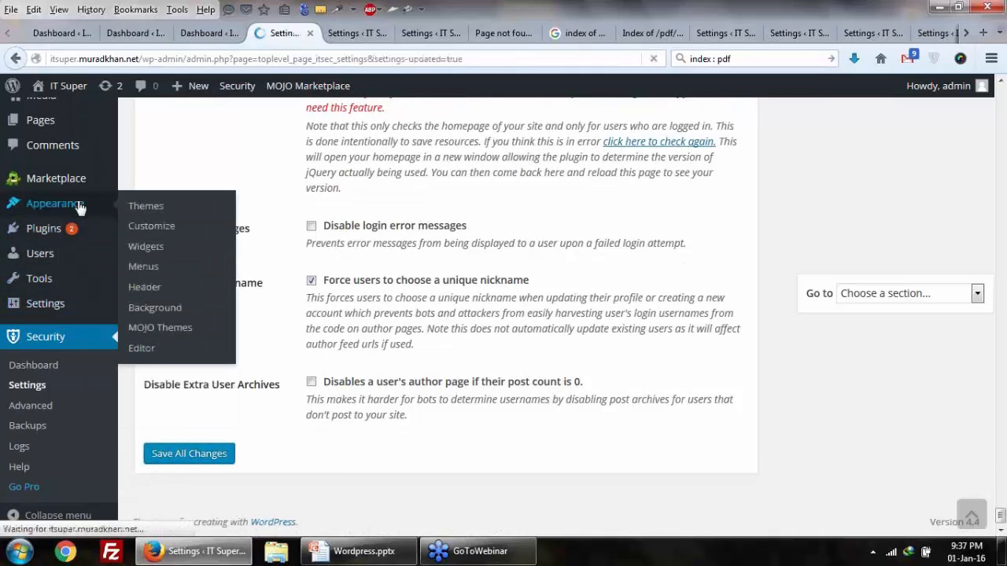
{"action": "left_click", "coordinate": [206, 34]}
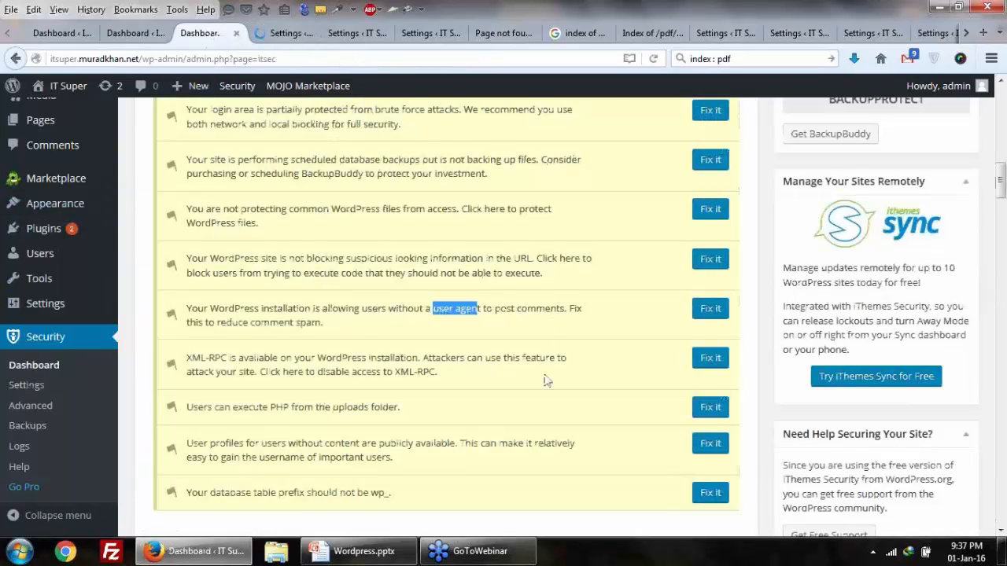
{"action": "left_click_drag", "start_coordinate": [262, 308], "coordinate": [338, 310]}
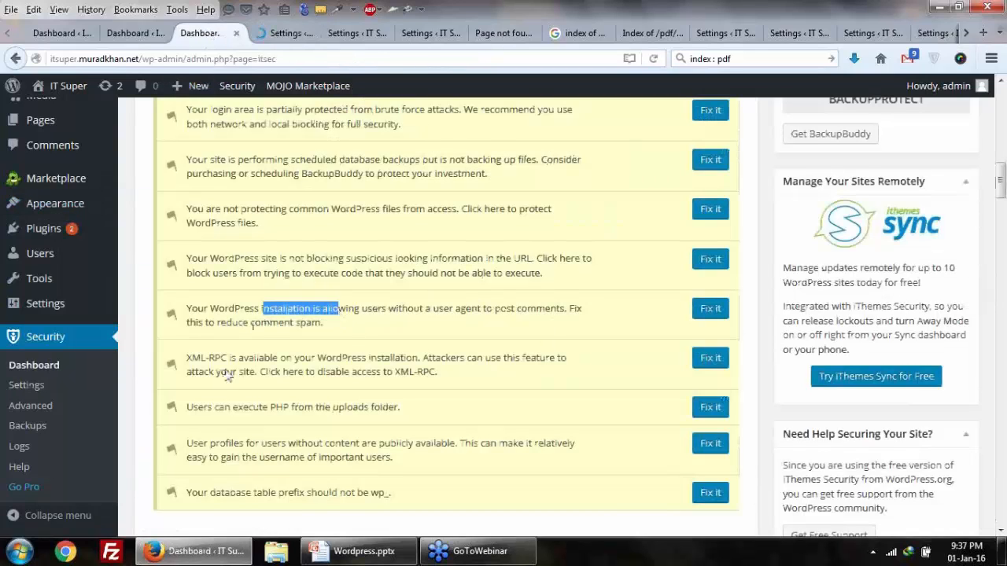
{"action": "left_click_drag", "start_coordinate": [214, 373], "coordinate": [284, 374]}
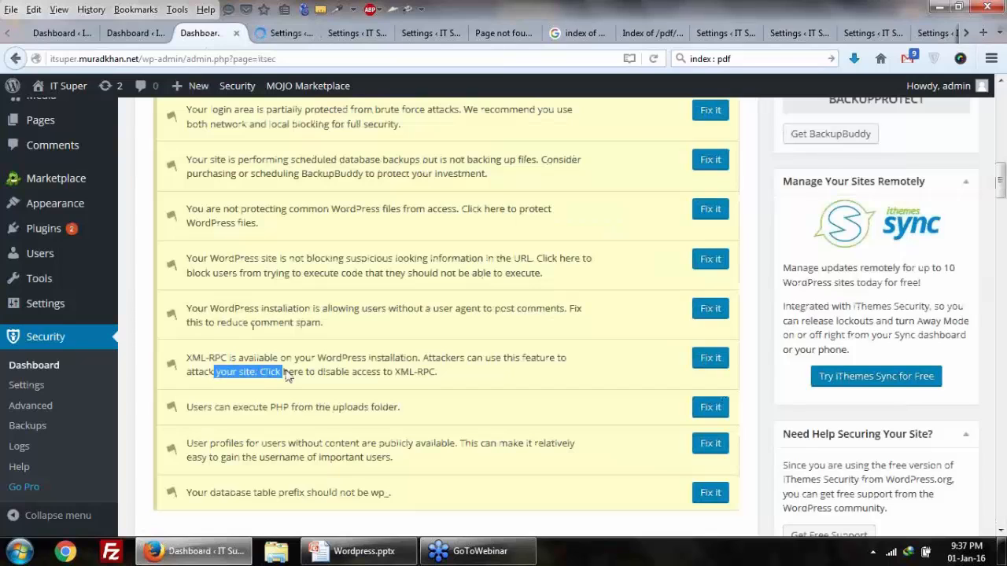
{"action": "left_click", "coordinate": [321, 392]}
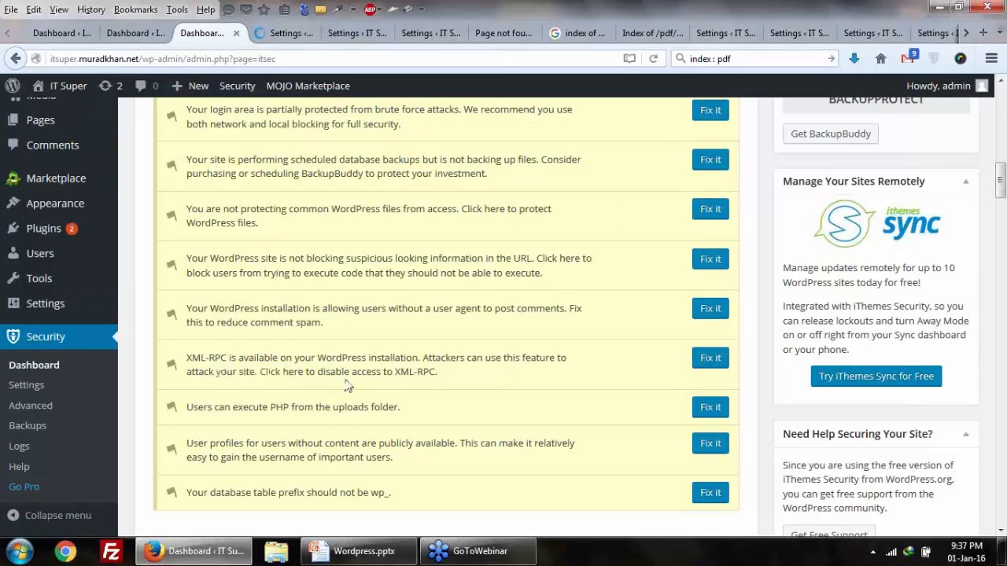
{"action": "right_click", "coordinate": [714, 362]}
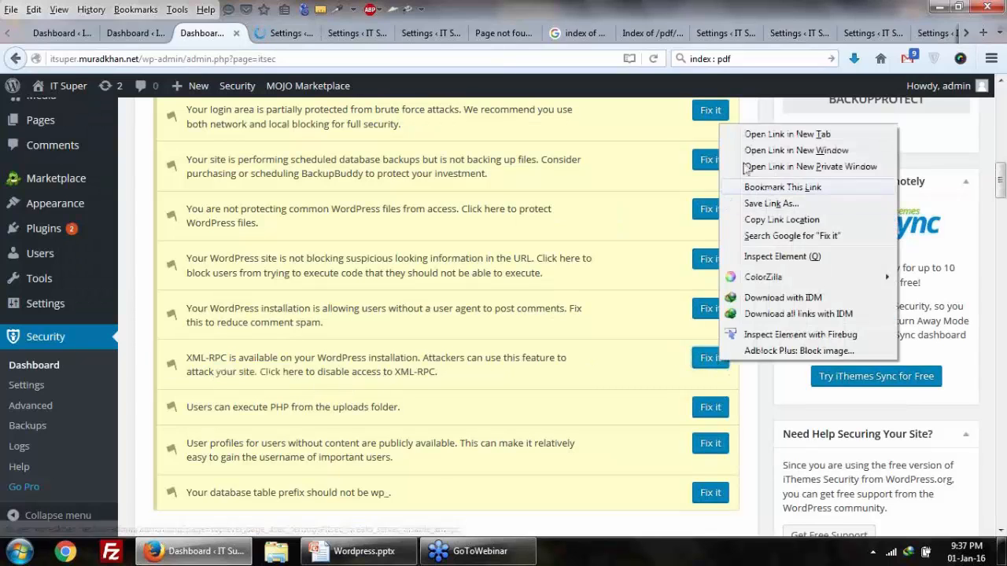
{"action": "left_click", "coordinate": [752, 132]}
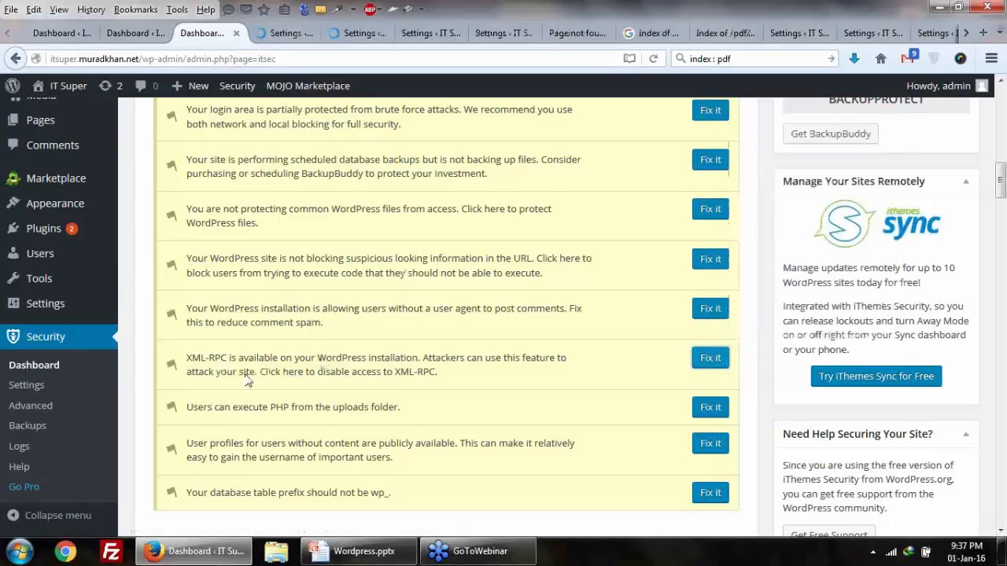
Step: Compare the opened settings pages and confirm the theme file editor now shows insufficient permissions
{"action": "left_click_drag", "start_coordinate": [245, 375], "coordinate": [318, 373]}
{"action": "left_click", "coordinate": [279, 33]}
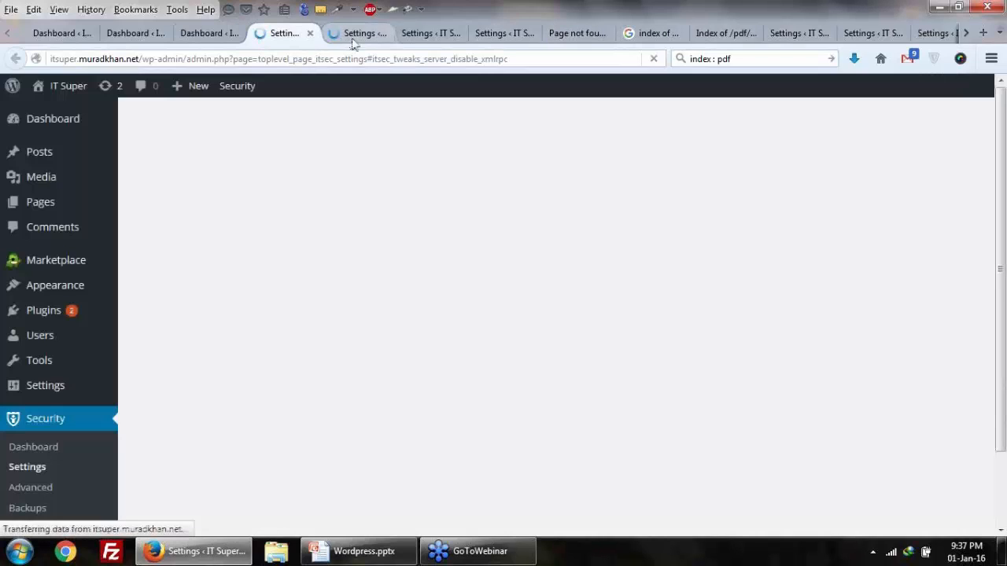
{"action": "left_click", "coordinate": [351, 33]}
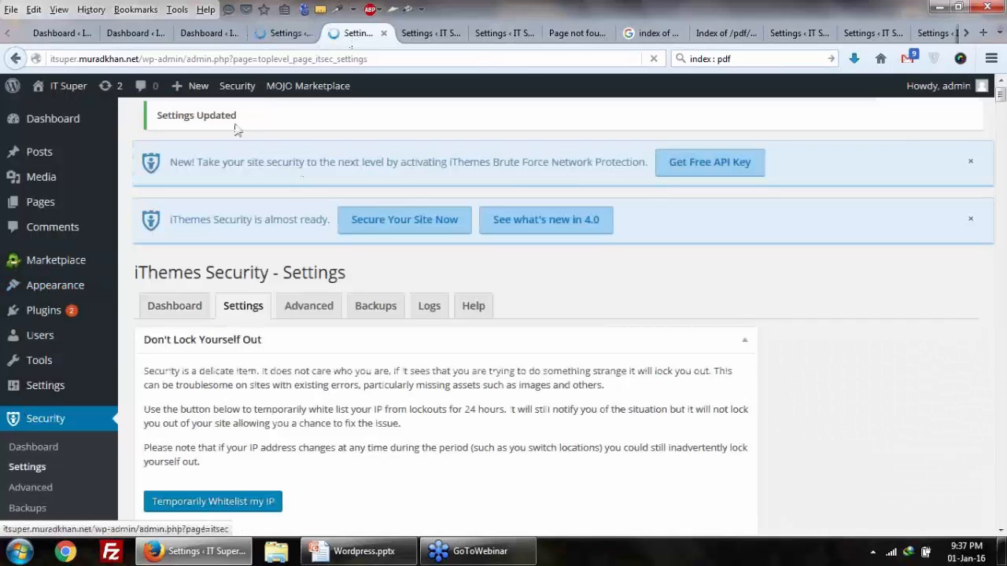
{"action": "left_click", "coordinate": [284, 35]}
{"action": "left_click", "coordinate": [358, 33]}
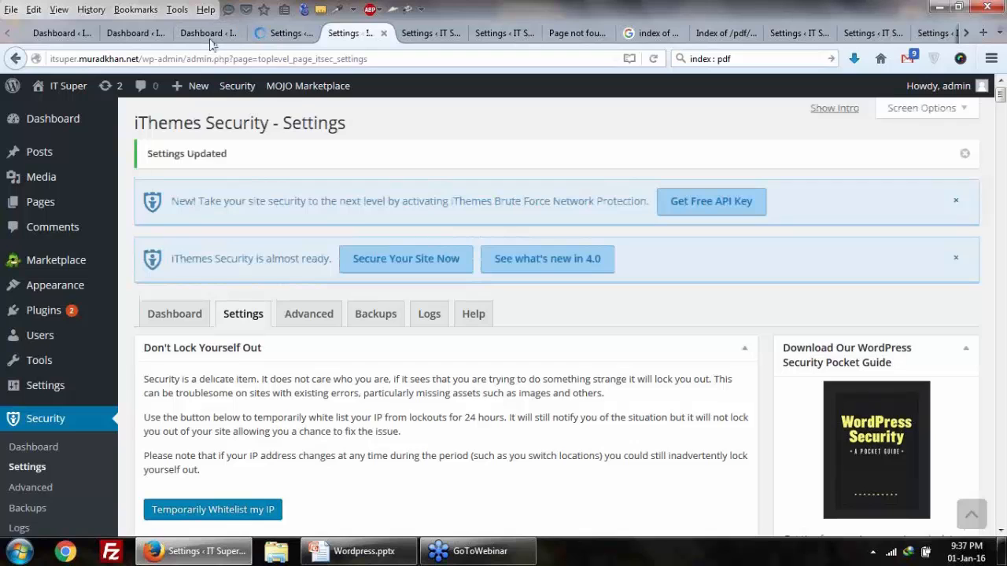
{"action": "scroll", "coordinate": [66, 266], "scroll_direction": "down", "scroll_amount": 4}
{"action": "mouse_move", "coordinate": [63, 211]}
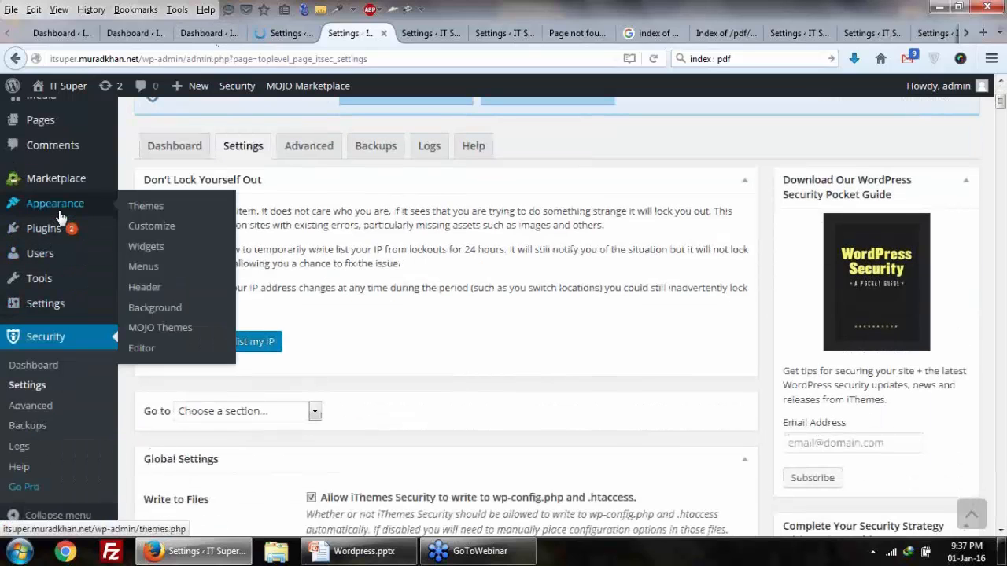
{"action": "left_click", "coordinate": [144, 351]}
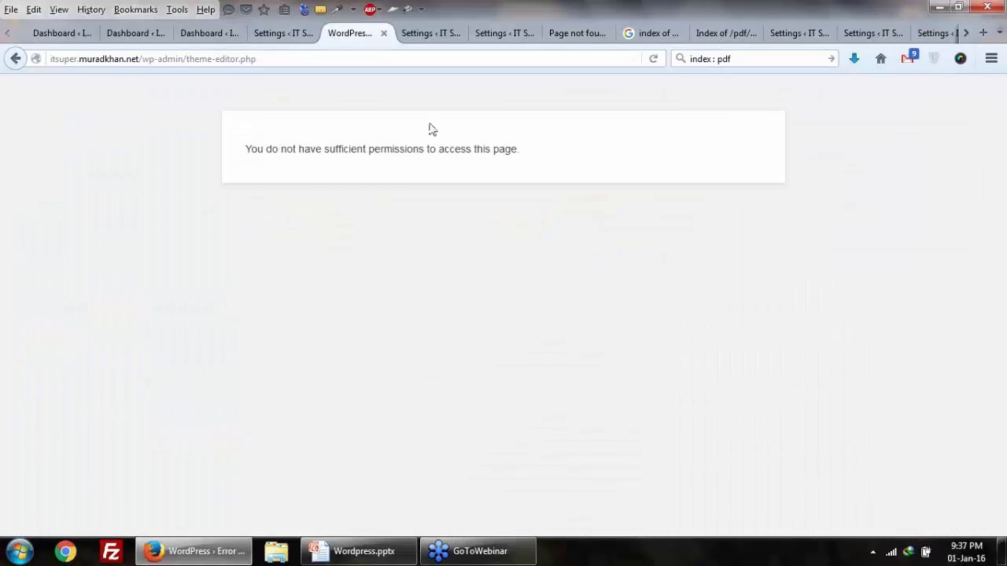
{"action": "left_click_drag", "start_coordinate": [246, 149], "coordinate": [493, 151]}
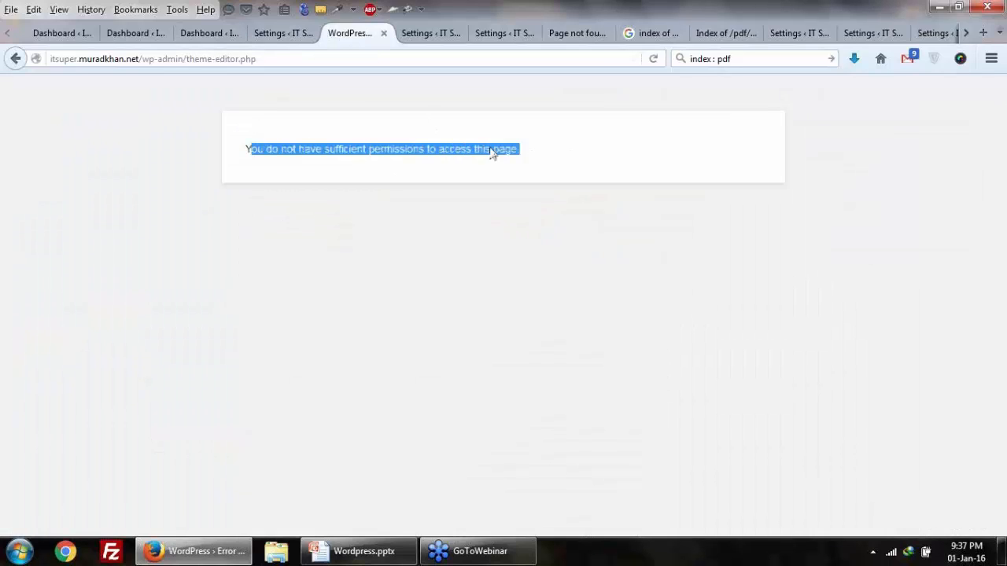
{"action": "left_click", "coordinate": [555, 155]}
{"action": "left_click", "coordinate": [385, 34]}
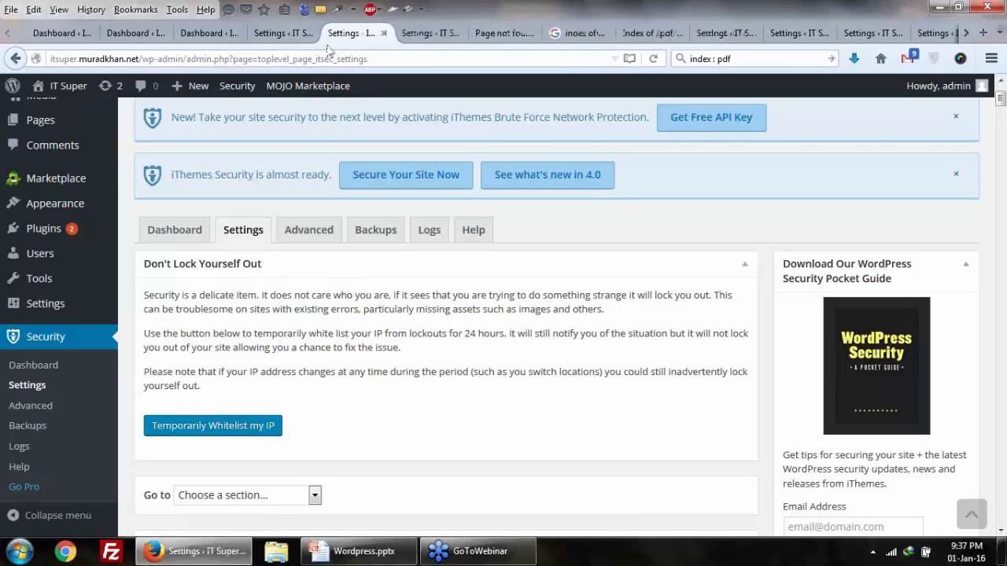
Step: Set XML-RPC to Disable XML-RPC, save, and return to the dashboard
{"action": "scroll", "coordinate": [358, 103], "scroll_direction": "down", "scroll_amount": 10}
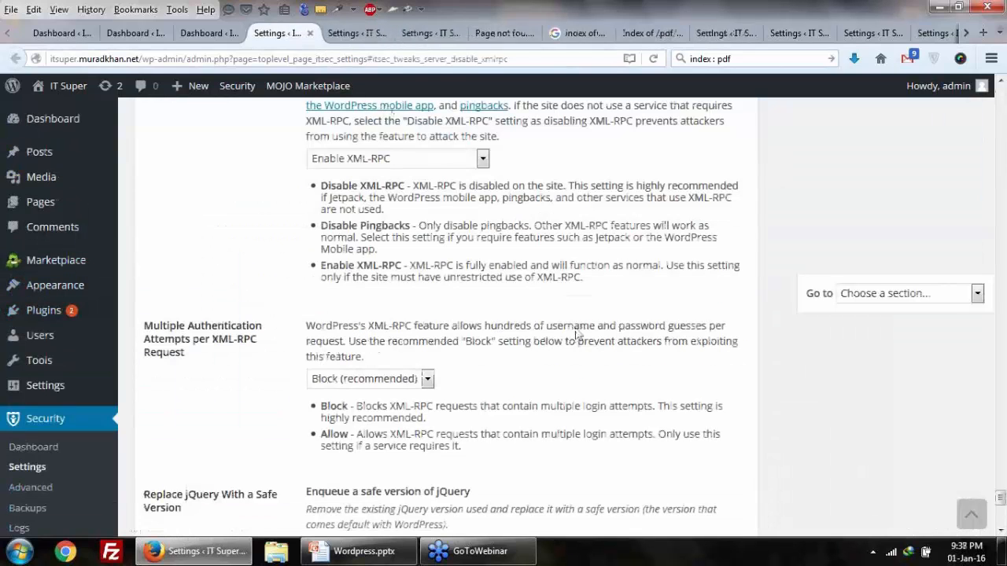
{"action": "left_click", "coordinate": [469, 162]}
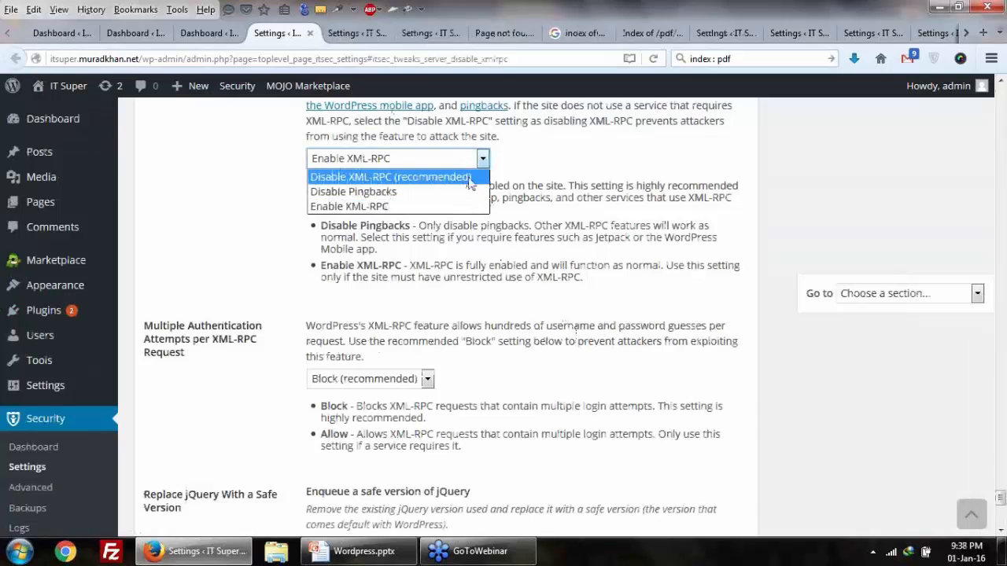
{"action": "left_click", "coordinate": [469, 178]}
{"action": "scroll", "coordinate": [229, 391], "scroll_direction": "down", "scroll_amount": 8}
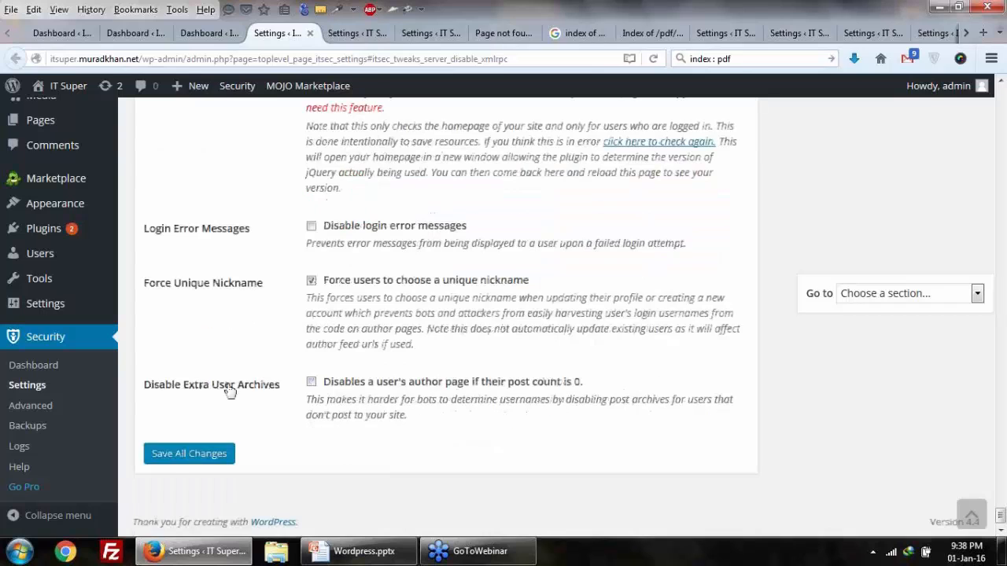
{"action": "left_click", "coordinate": [169, 456]}
{"action": "left_click", "coordinate": [195, 35]}
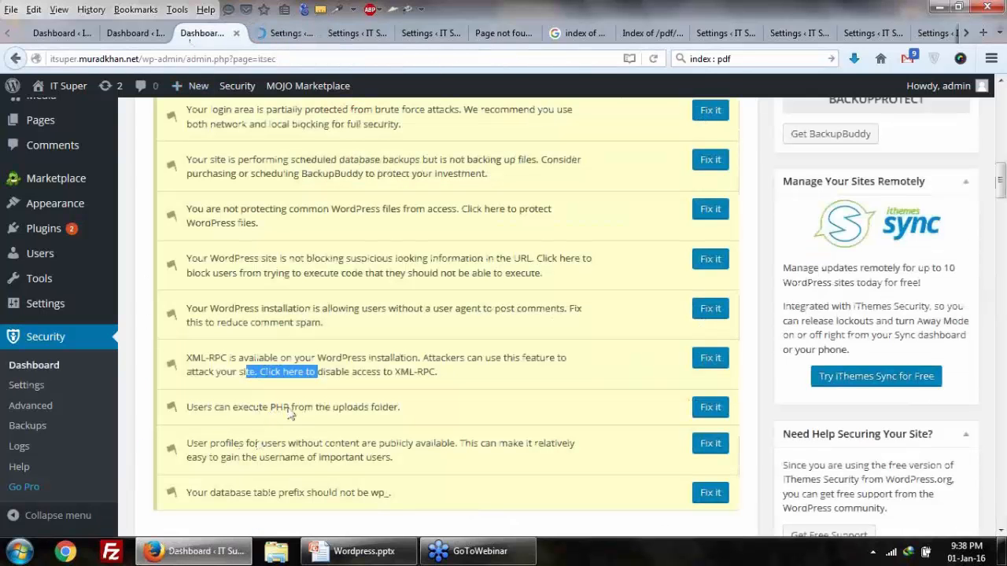
Step: Open the publicly visible user-profiles fix in a new tab, then return to the dashboard list
{"action": "left_click_drag", "start_coordinate": [364, 415], "coordinate": [221, 410]}
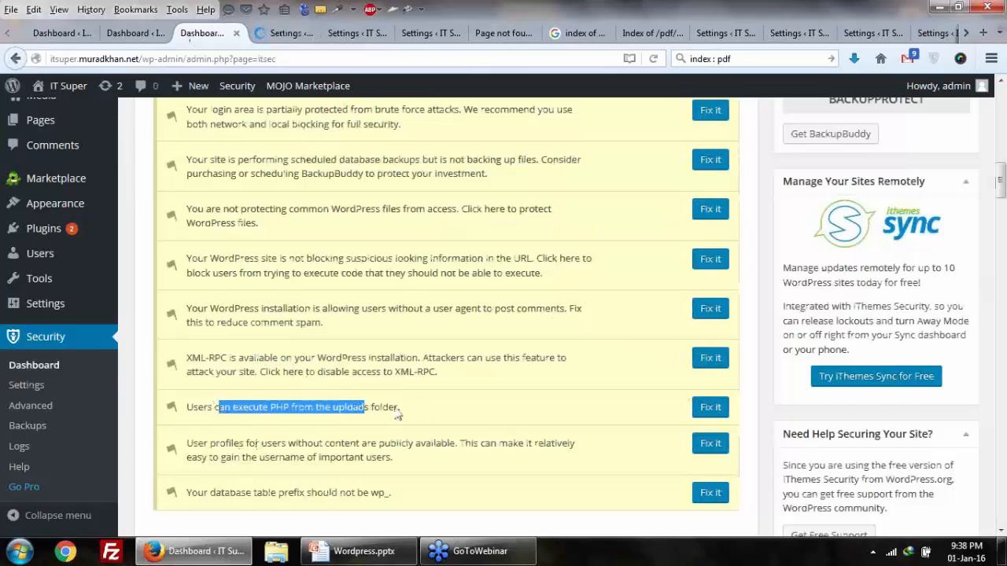
{"action": "left_click_drag", "start_coordinate": [413, 409], "coordinate": [230, 409]}
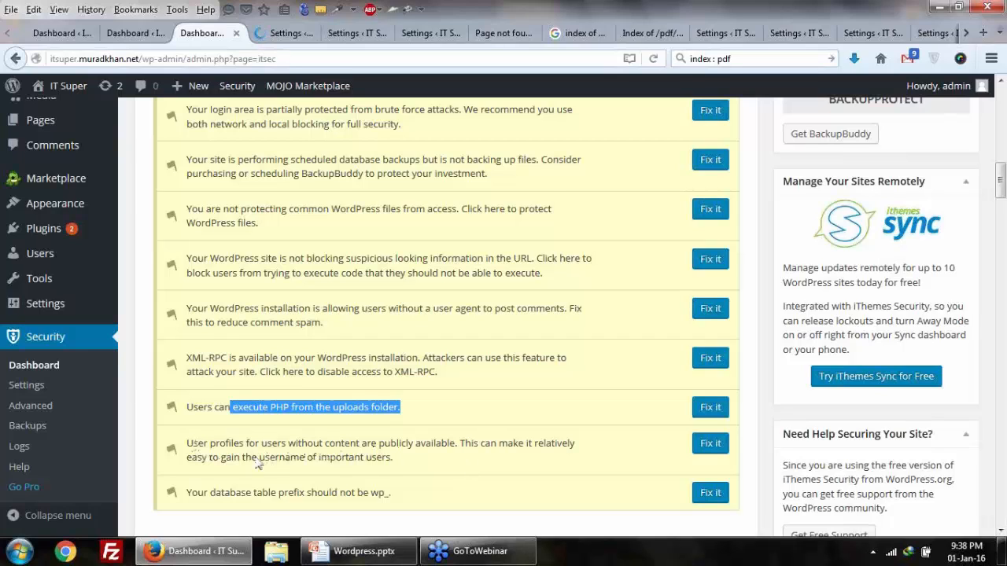
{"action": "left_click_drag", "start_coordinate": [258, 464], "coordinate": [366, 463]}
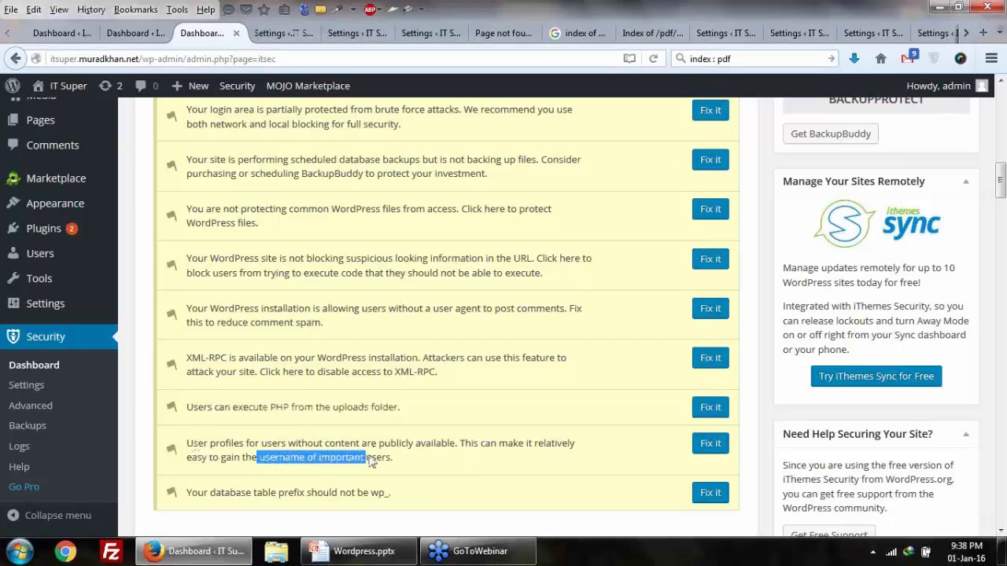
{"action": "right_click", "coordinate": [723, 443]}
{"action": "left_click", "coordinate": [760, 174]}
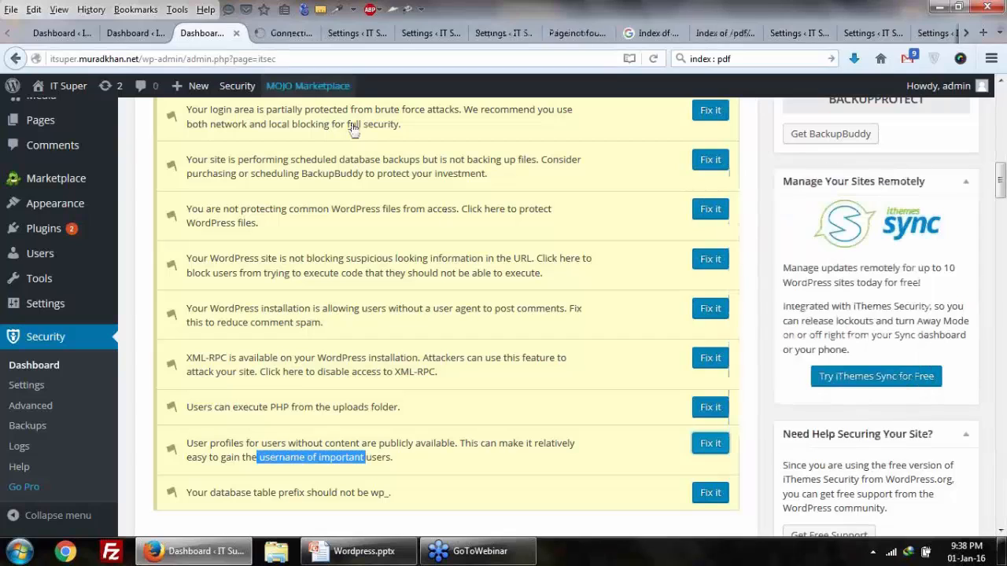
{"action": "left_click", "coordinate": [287, 35]}
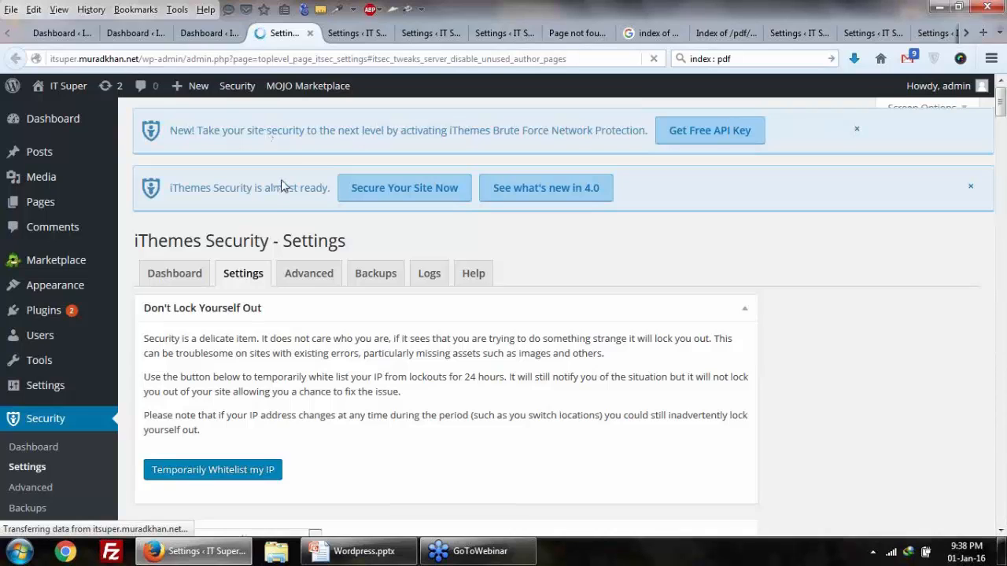
{"action": "left_click", "coordinate": [199, 34]}
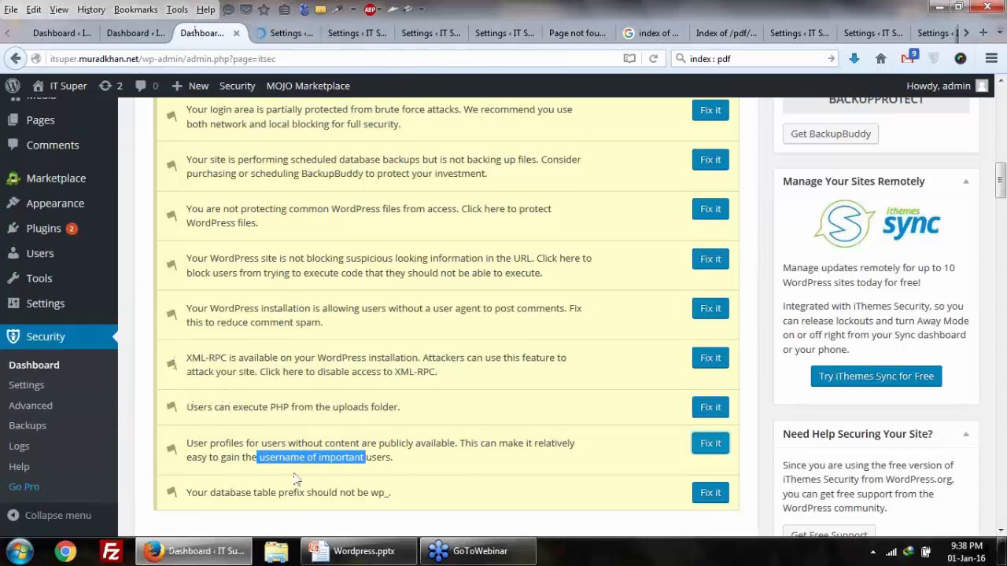
{"action": "scroll", "coordinate": [295, 479], "scroll_direction": "down", "scroll_amount": 2}
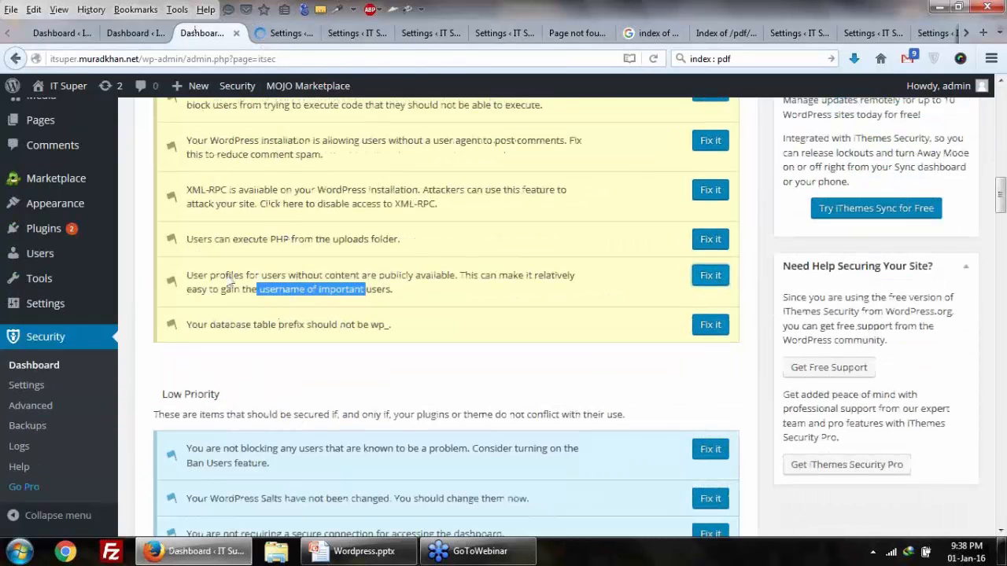
Step: Highlight the default wp_ prefix in the table-prefix warning and open its fix in a new tab
{"action": "left_click_drag", "start_coordinate": [198, 330], "coordinate": [389, 335]}
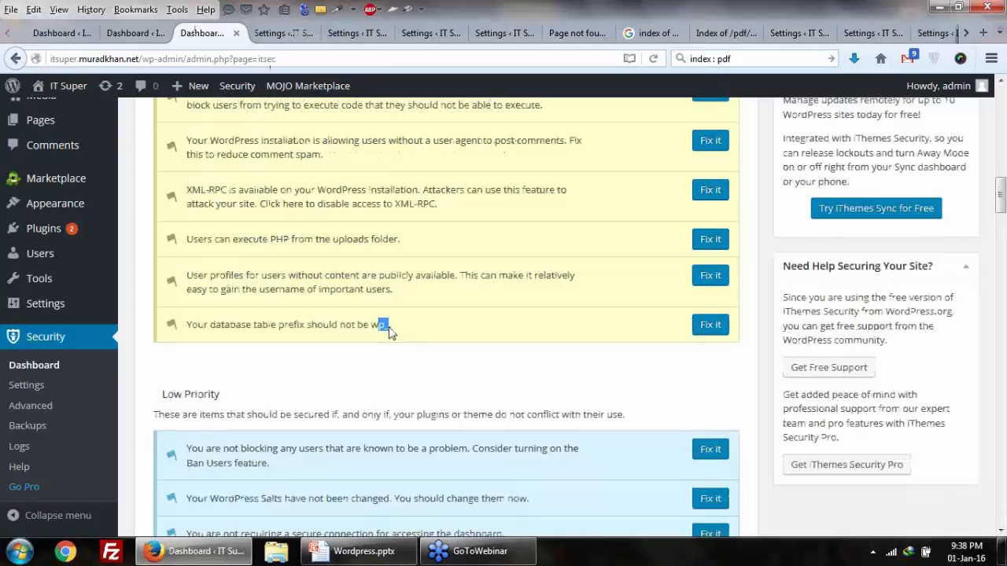
{"action": "left_click_drag", "start_coordinate": [374, 336], "coordinate": [387, 337]}
{"action": "left_click", "coordinate": [394, 335]}
{"action": "left_click_drag", "start_coordinate": [393, 336], "coordinate": [361, 334]}
{"action": "left_click", "coordinate": [372, 328]}
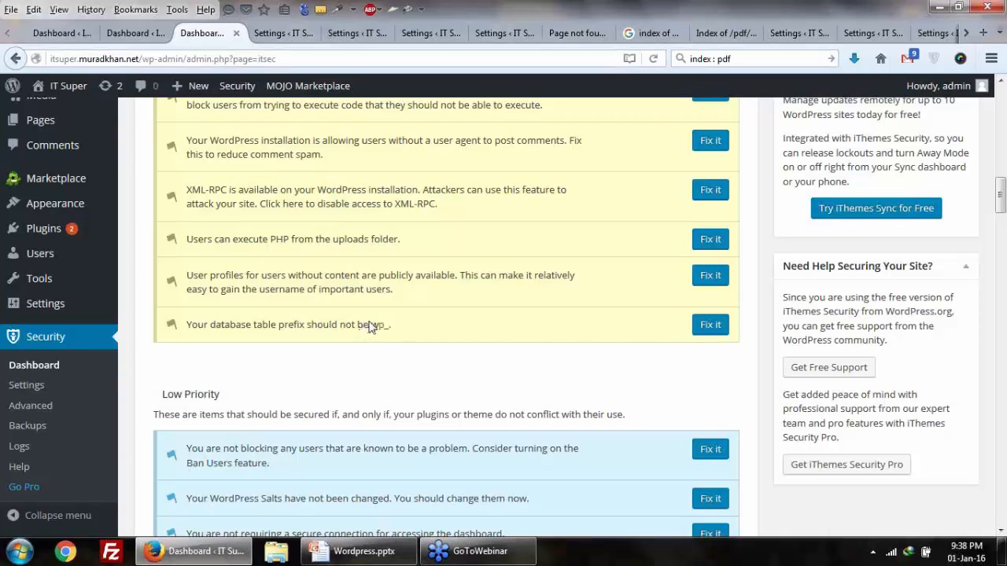
{"action": "double_click", "coordinate": [375, 330]}
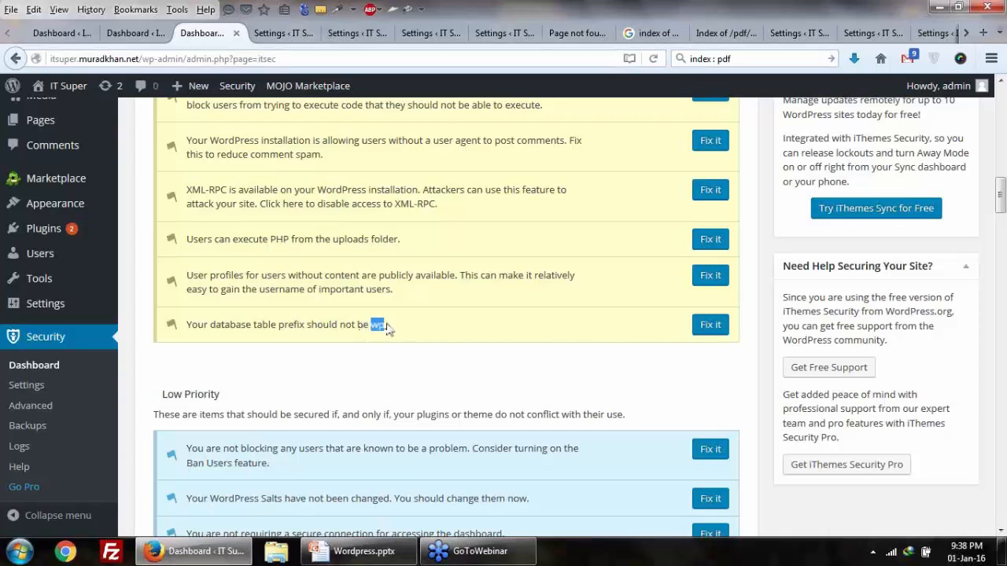
{"action": "left_click", "coordinate": [379, 328]}
{"action": "left_click_drag", "start_coordinate": [370, 331], "coordinate": [387, 334]}
{"action": "right_click", "coordinate": [707, 323]}
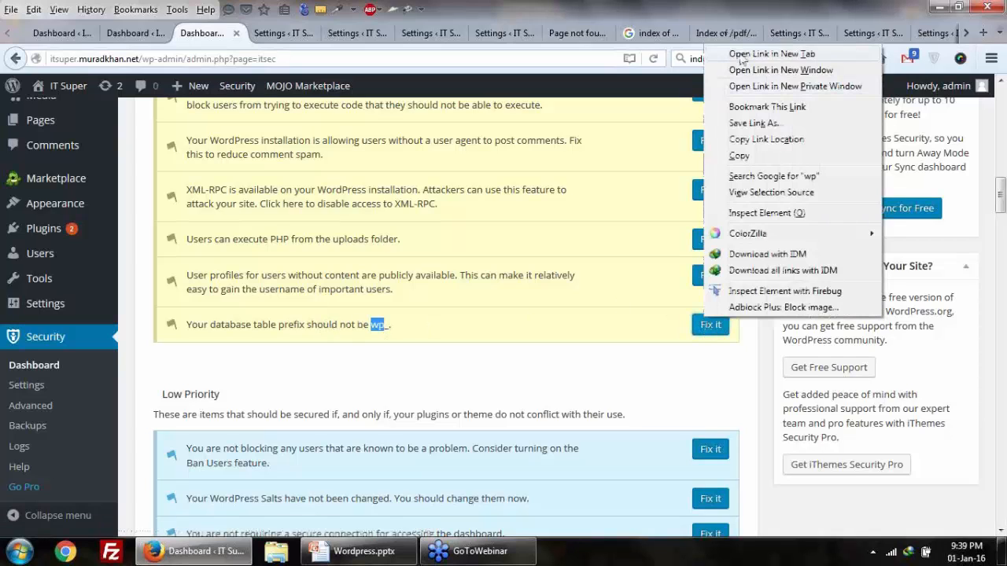
{"action": "left_click", "coordinate": [741, 54]}
Step: On the Advanced page, tick Change Table Prefix and apply a newly generated database prefix
{"action": "left_click", "coordinate": [384, 330]}
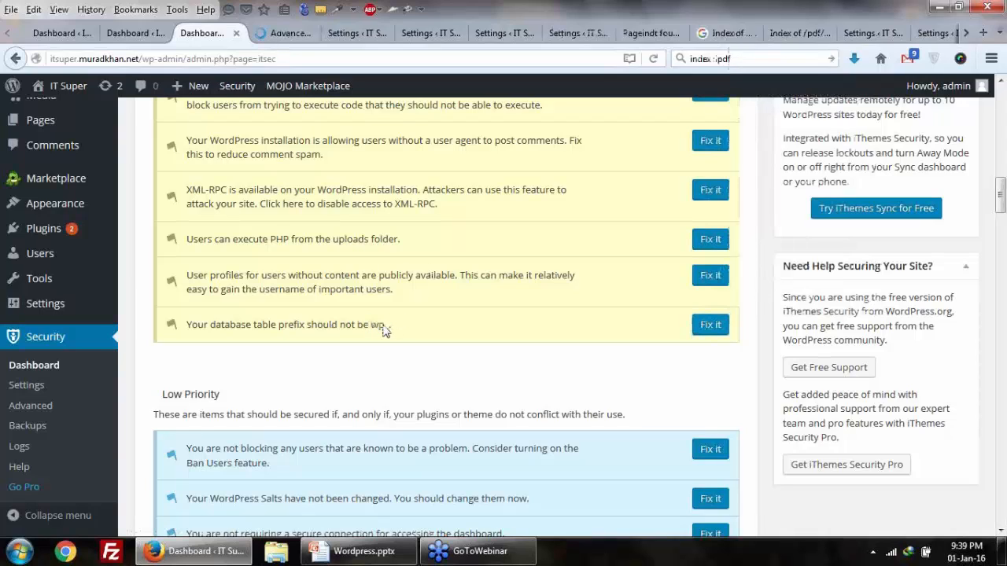
{"action": "left_click_drag", "start_coordinate": [369, 326], "coordinate": [385, 333]}
{"action": "left_click", "coordinate": [385, 334]}
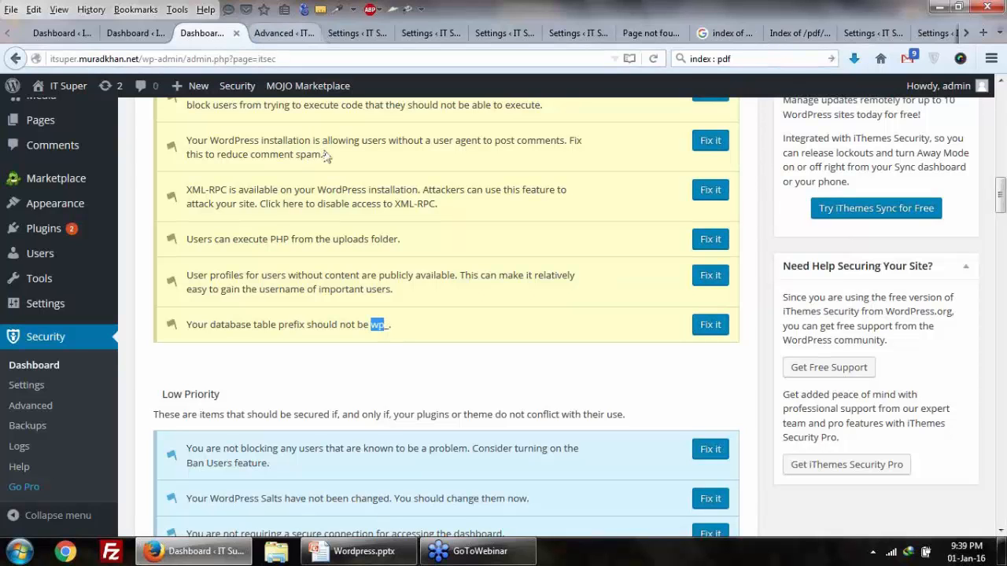
{"action": "left_click", "coordinate": [272, 33]}
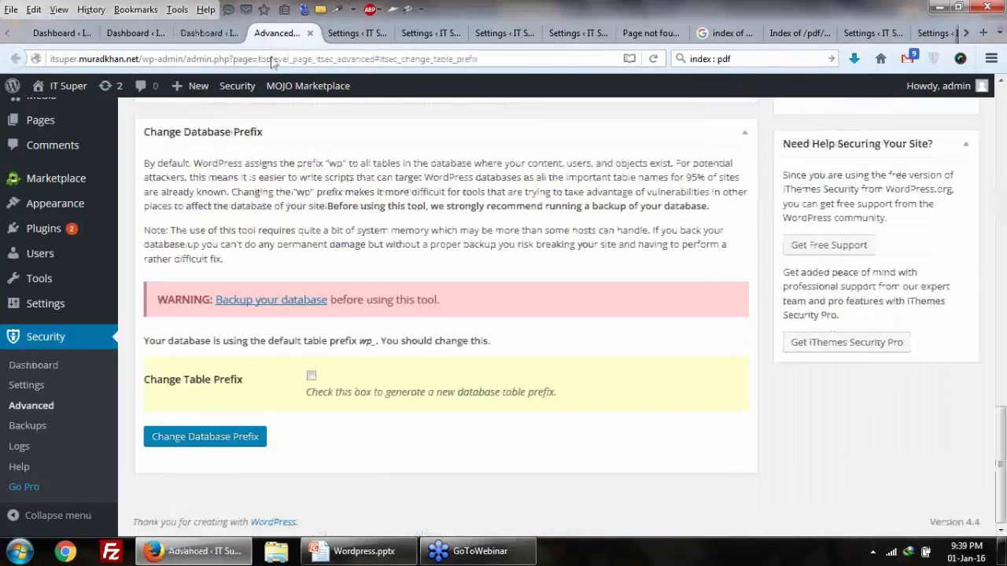
{"action": "left_click", "coordinate": [311, 376]}
{"action": "left_click", "coordinate": [241, 439]}
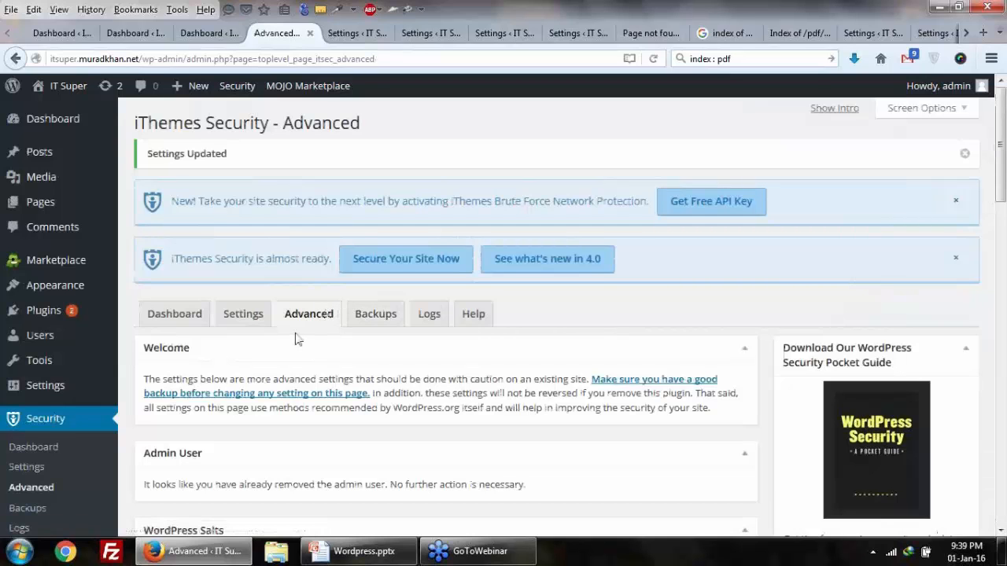
{"action": "scroll", "coordinate": [298, 338], "scroll_direction": "down", "scroll_amount": 4}
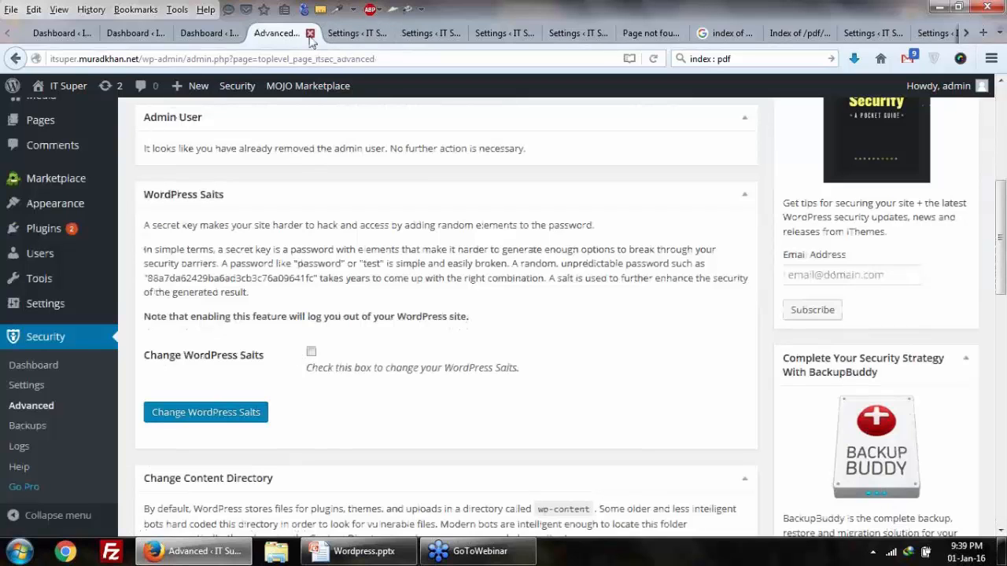
Step: Close the Advanced page, save the unique-nickname and author-archive settings, and return to the dashboard
{"action": "left_click", "coordinate": [310, 33]}
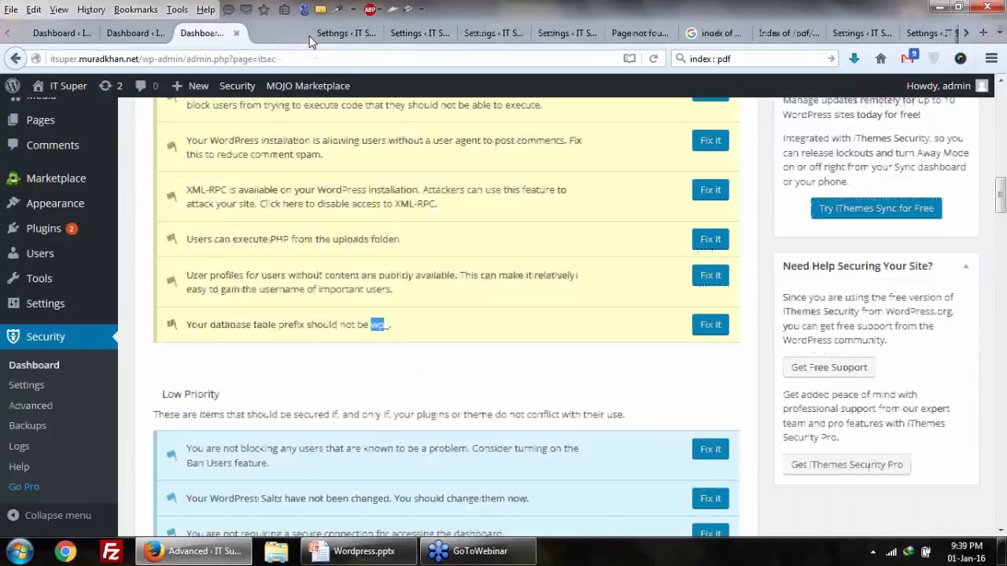
{"action": "left_click", "coordinate": [276, 33]}
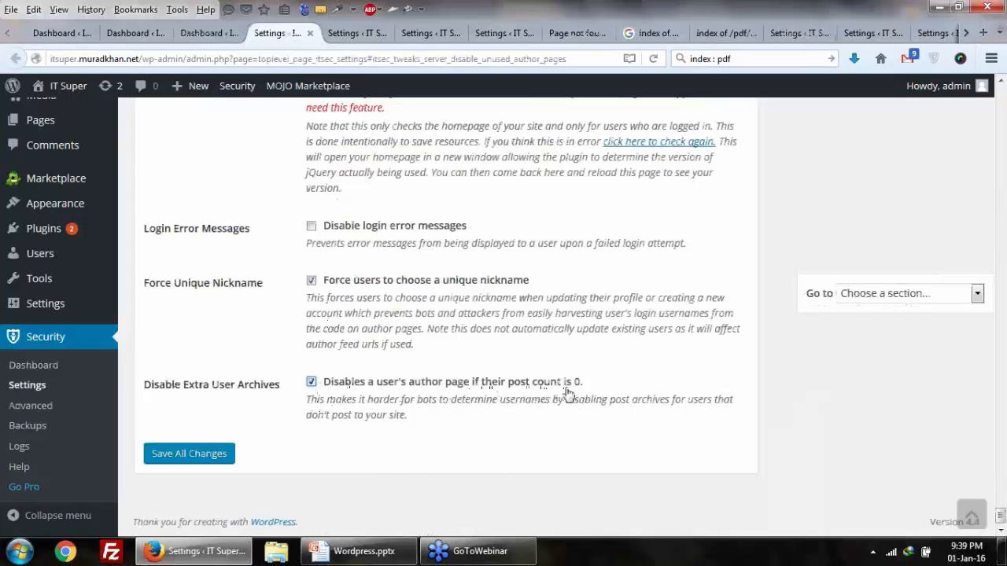
{"action": "left_click", "coordinate": [200, 456]}
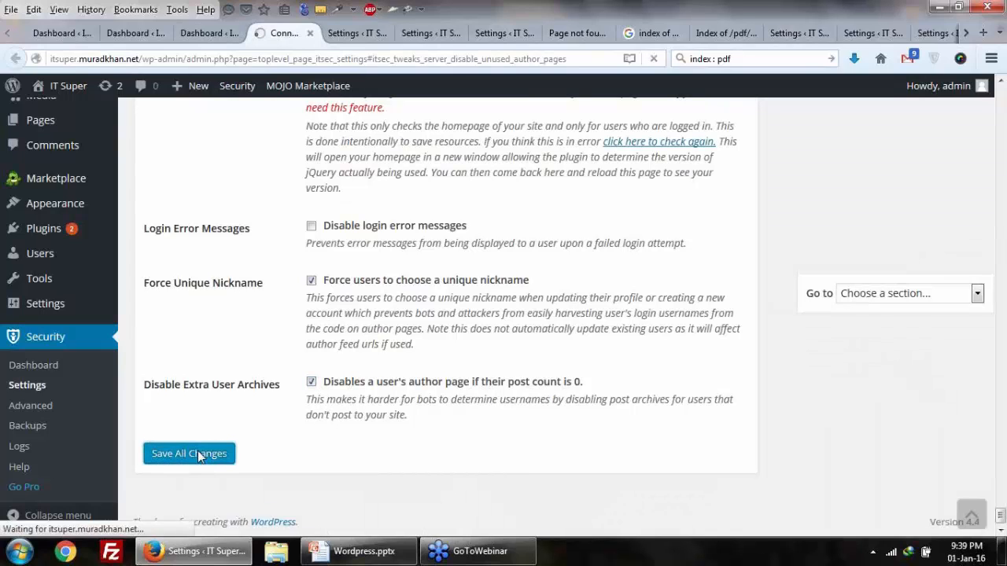
{"action": "left_click", "coordinate": [215, 33]}
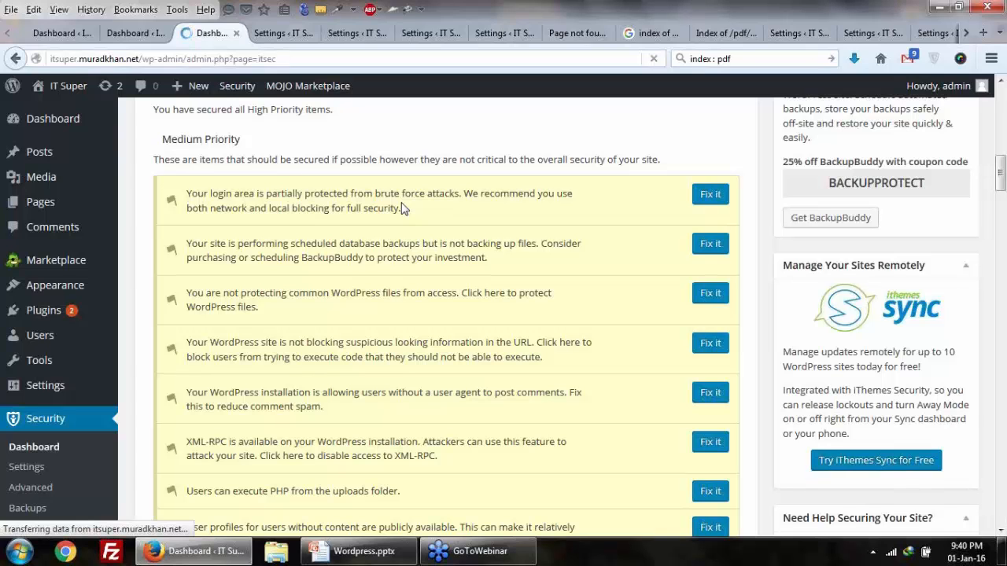
Step: Open the brute-force protection fix from the Medium Priority list in a new tab
{"action": "scroll", "coordinate": [402, 208], "scroll_direction": "down", "scroll_amount": 5}
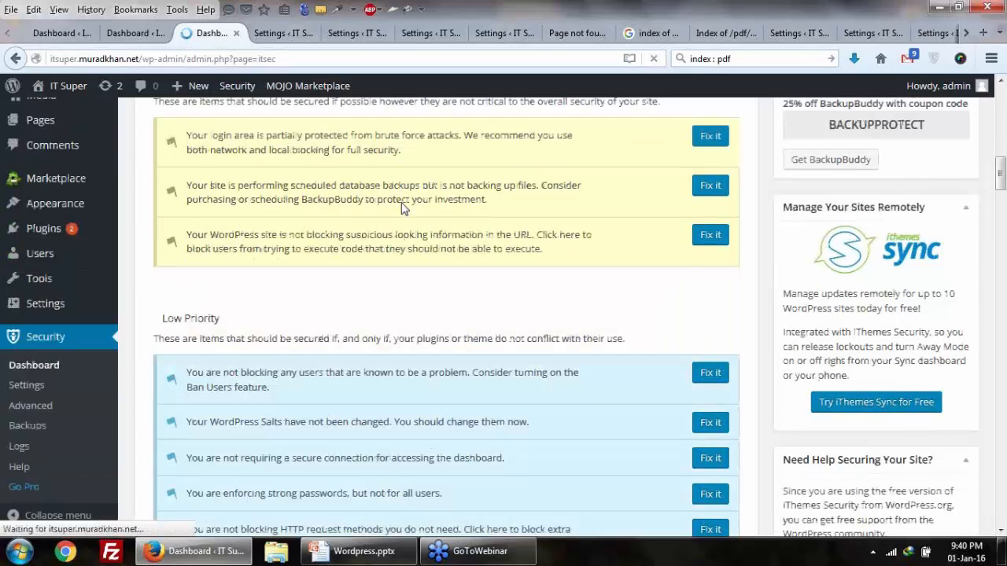
{"action": "scroll", "coordinate": [405, 232], "scroll_direction": "up", "scroll_amount": 4}
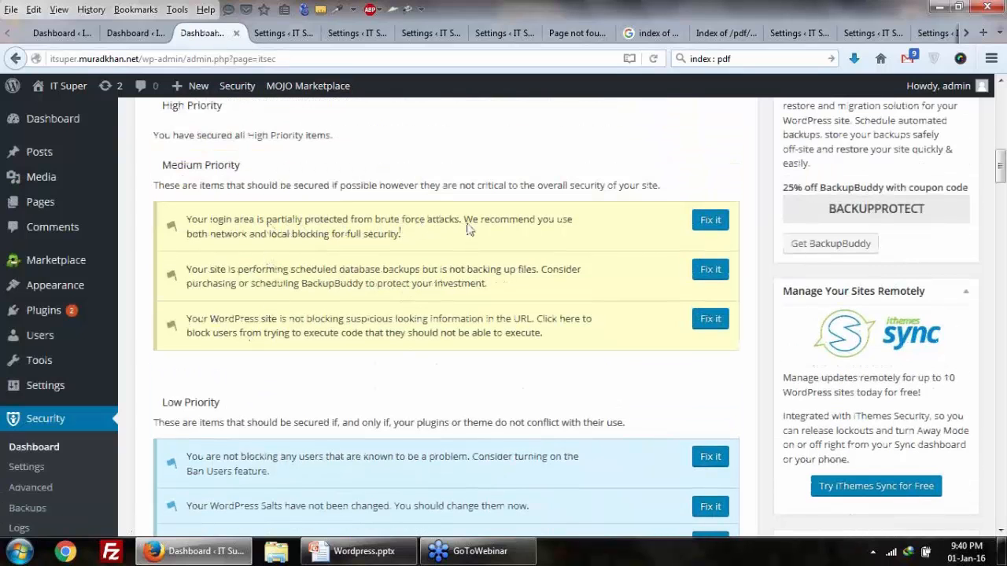
{"action": "left_click_drag", "start_coordinate": [300, 243], "coordinate": [336, 244]}
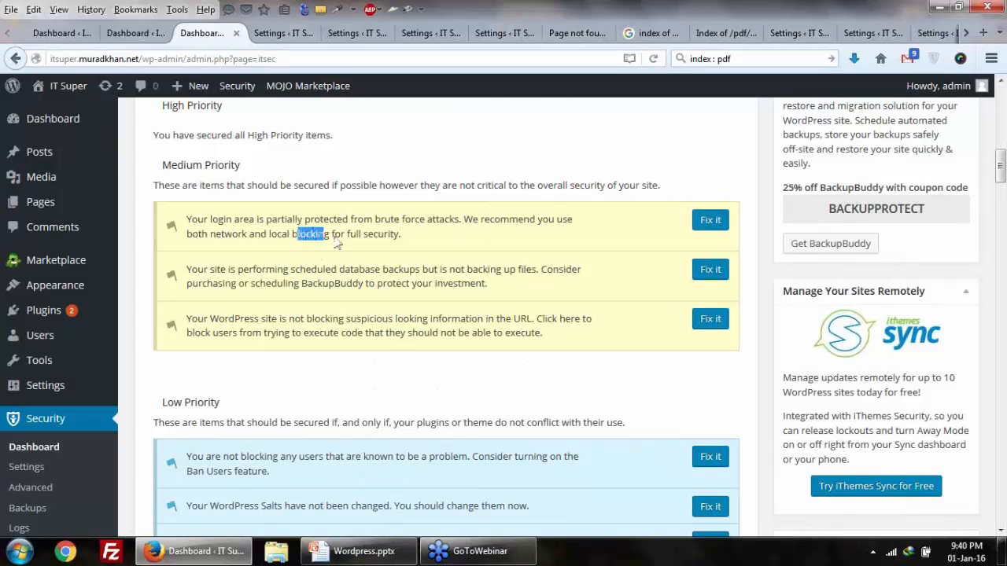
{"action": "left_click", "coordinate": [264, 243]}
{"action": "left_click_drag", "start_coordinate": [190, 245], "coordinate": [239, 237]}
{"action": "left_click", "coordinate": [318, 241]}
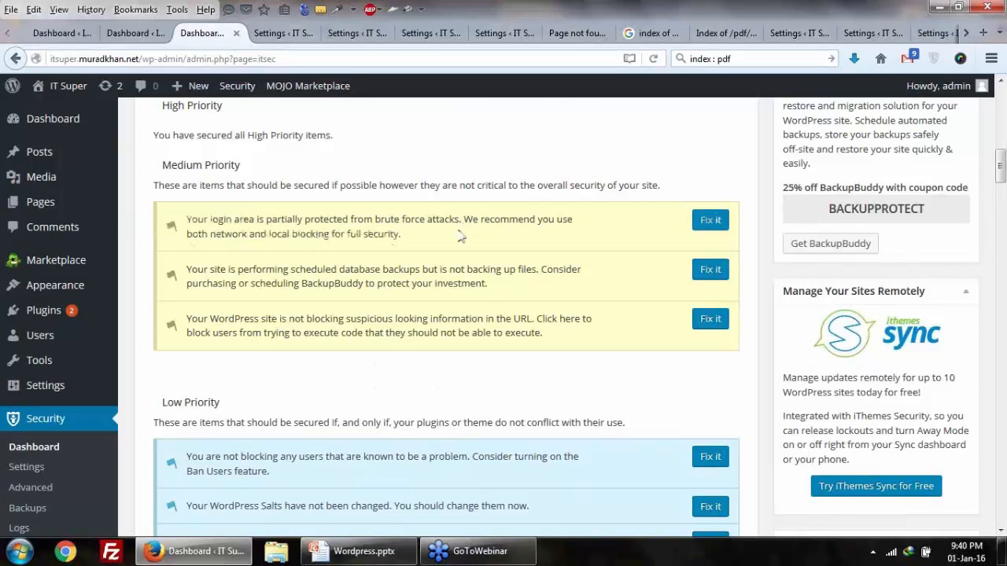
{"action": "right_click", "coordinate": [716, 222]}
{"action": "left_click", "coordinate": [779, 230]}
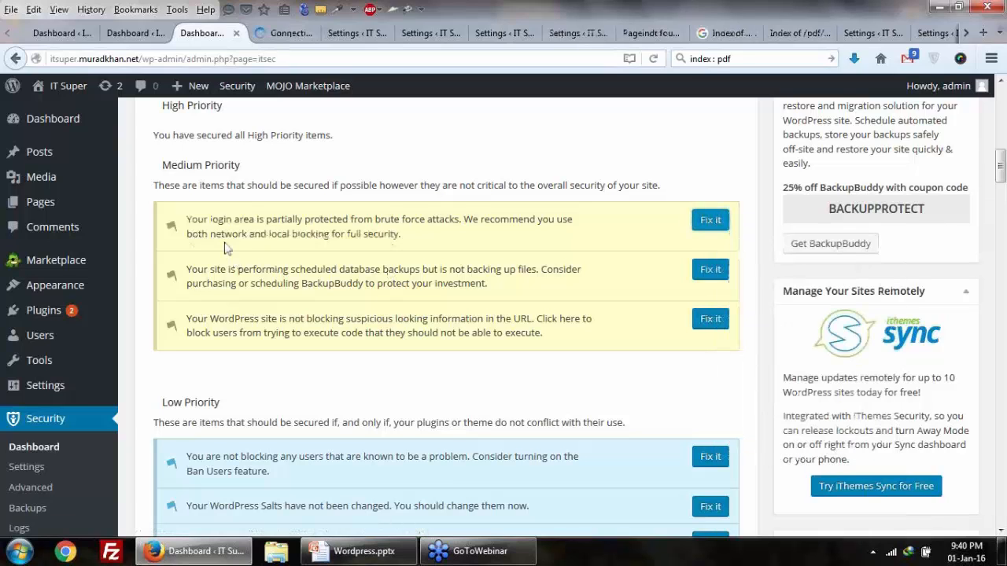
Step: Read the backup recommendation and bring up link options for the suspicious-URL fix
{"action": "left_click_drag", "start_coordinate": [401, 238], "coordinate": [340, 236]}
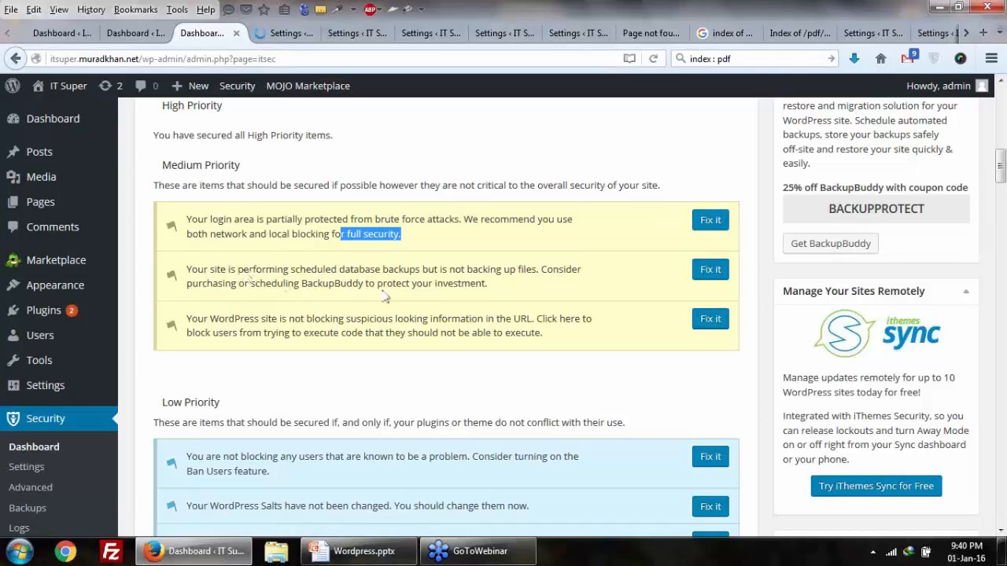
{"action": "left_click_drag", "start_coordinate": [246, 285], "coordinate": [397, 285]}
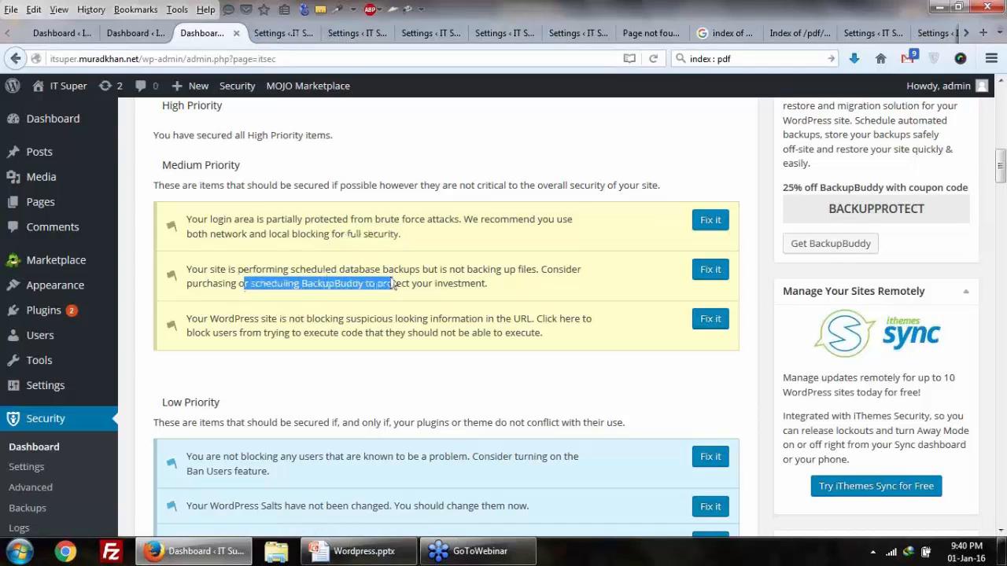
{"action": "left_click_drag", "start_coordinate": [475, 285], "coordinate": [312, 277]}
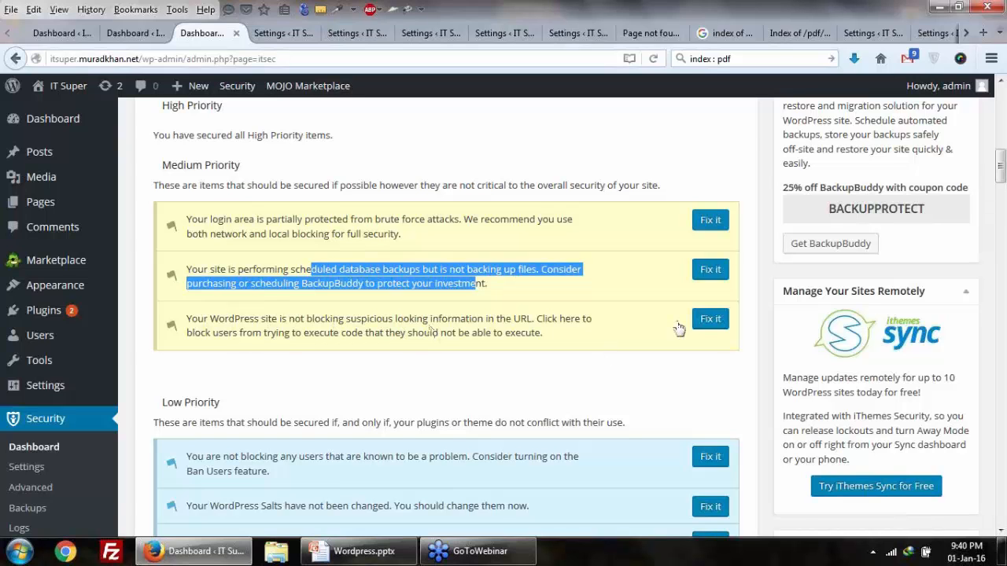
{"action": "right_click", "coordinate": [710, 319]}
Step: Enter the autofilled email as the iThemes API key address and save the Brute Force Protection settings
{"action": "left_click", "coordinate": [731, 49]}
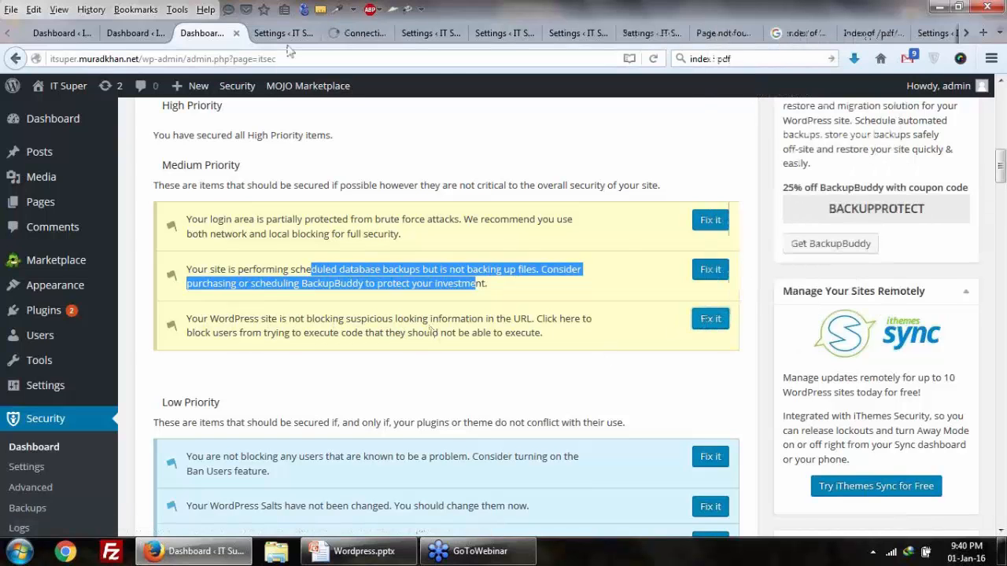
{"action": "left_click", "coordinate": [284, 36]}
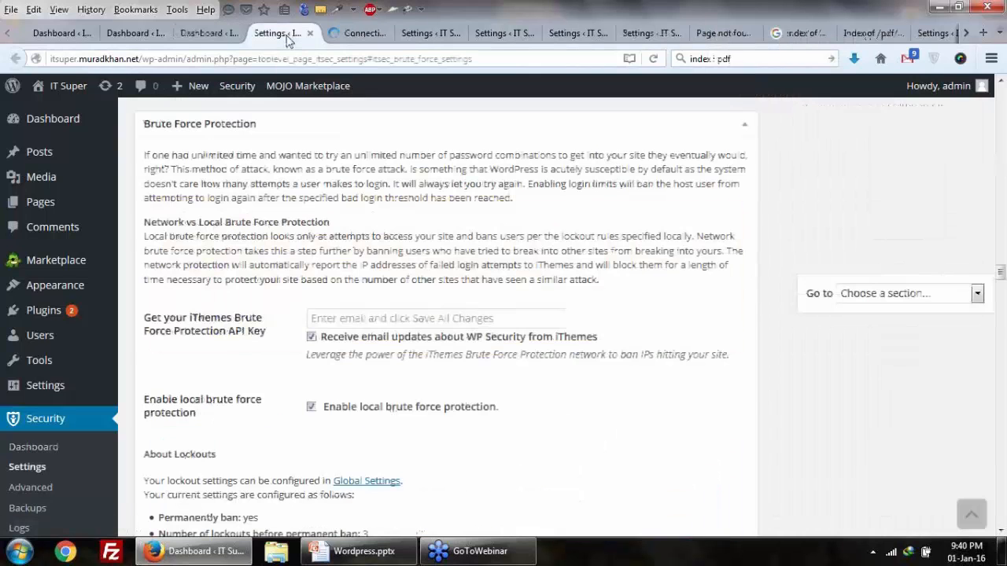
{"action": "left_click", "coordinate": [329, 316]}
{"action": "left_click", "coordinate": [368, 337]}
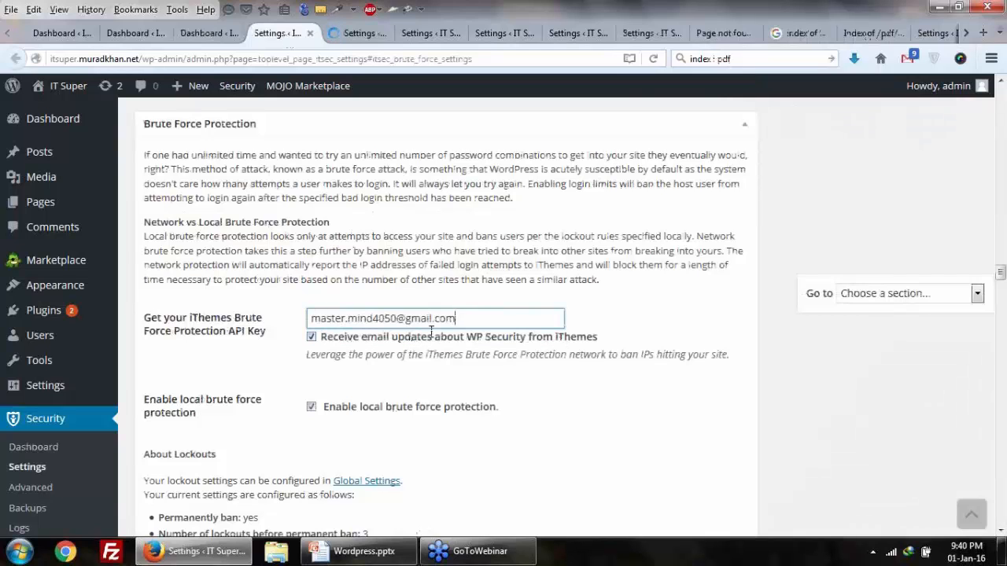
{"action": "scroll", "coordinate": [367, 386], "scroll_direction": "down", "scroll_amount": 4}
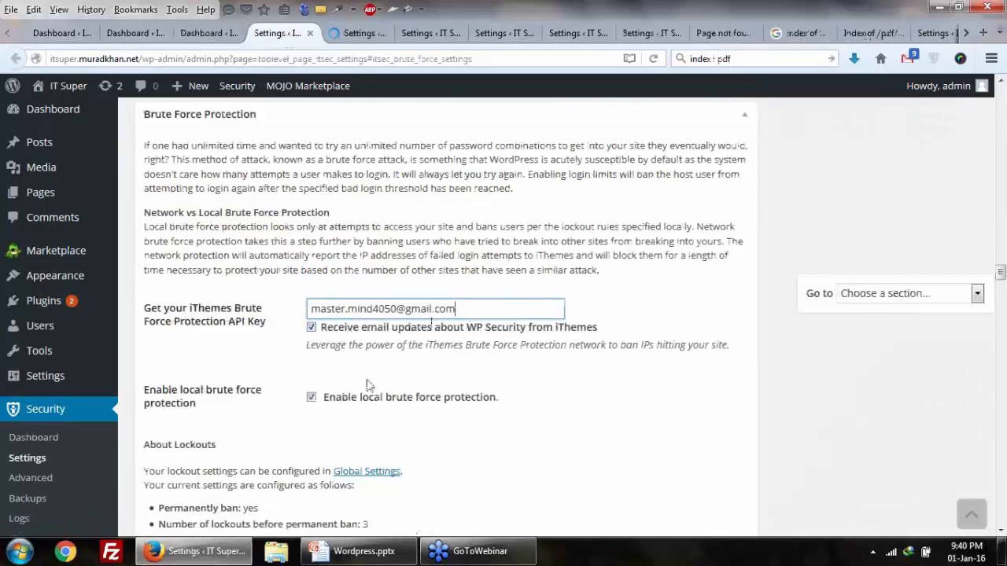
{"action": "scroll", "coordinate": [287, 415], "scroll_direction": "down", "scroll_amount": 2}
{"action": "scroll", "coordinate": [288, 412], "scroll_direction": "up", "scroll_amount": 5}
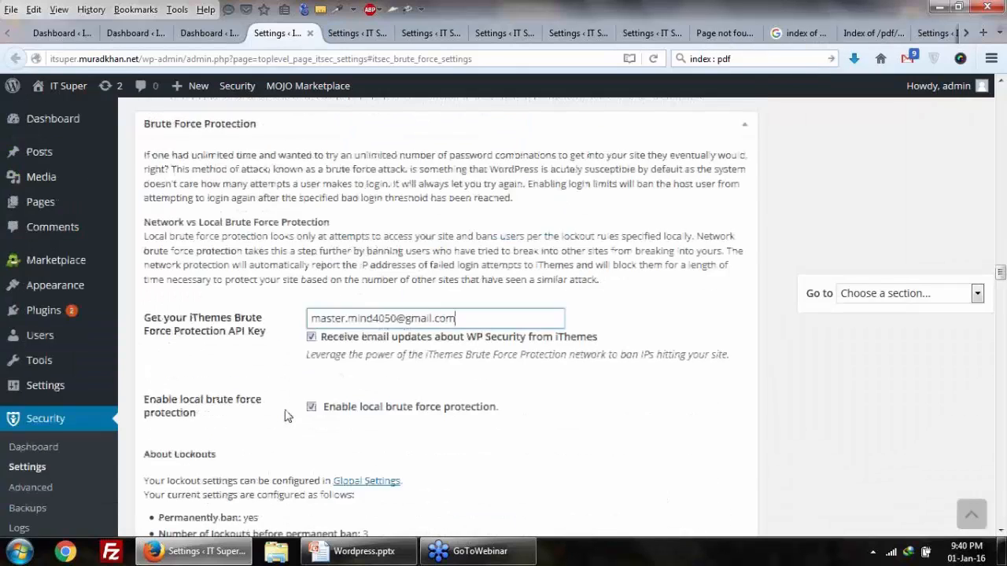
{"action": "scroll", "coordinate": [267, 394], "scroll_direction": "down", "scroll_amount": 15}
{"action": "left_click", "coordinate": [190, 260]}
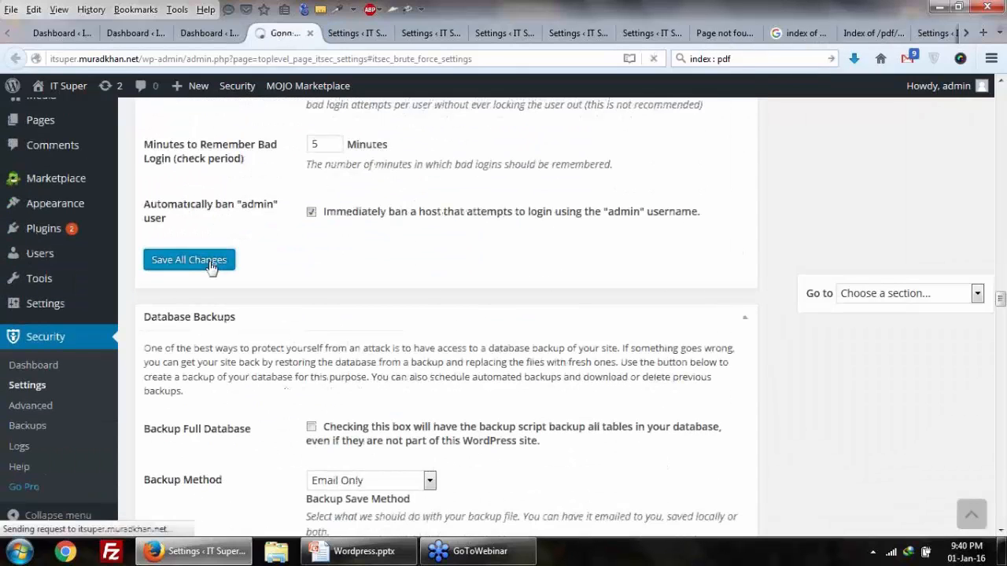
{"action": "scroll", "coordinate": [201, 266], "scroll_direction": "up", "scroll_amount": 4}
{"action": "scroll", "coordinate": [210, 266], "scroll_direction": "up", "scroll_amount": 14}
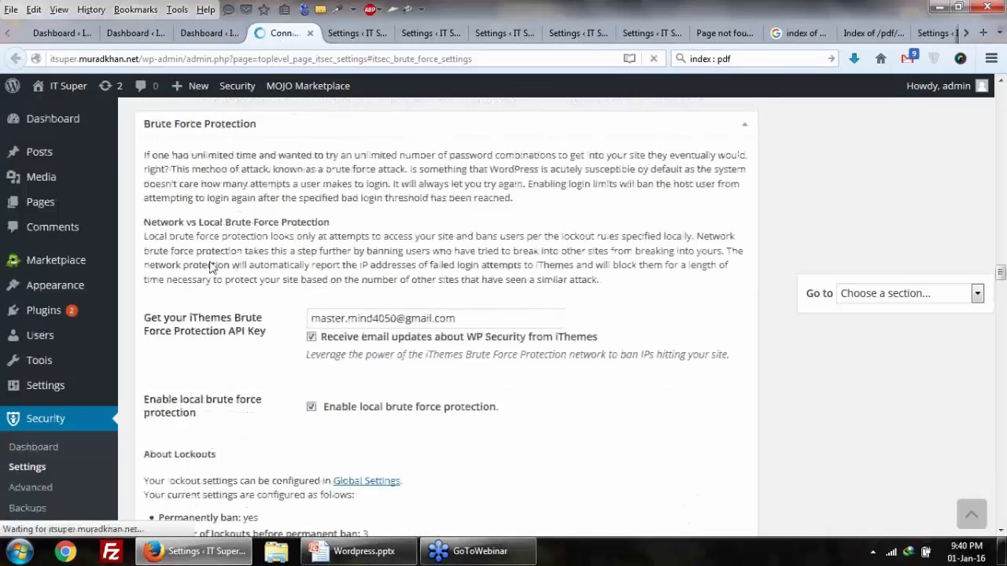
Step: Tick Filter Suspicious Query Strings in the URL and save the System Tweaks settings
{"action": "left_click", "coordinate": [344, 32]}
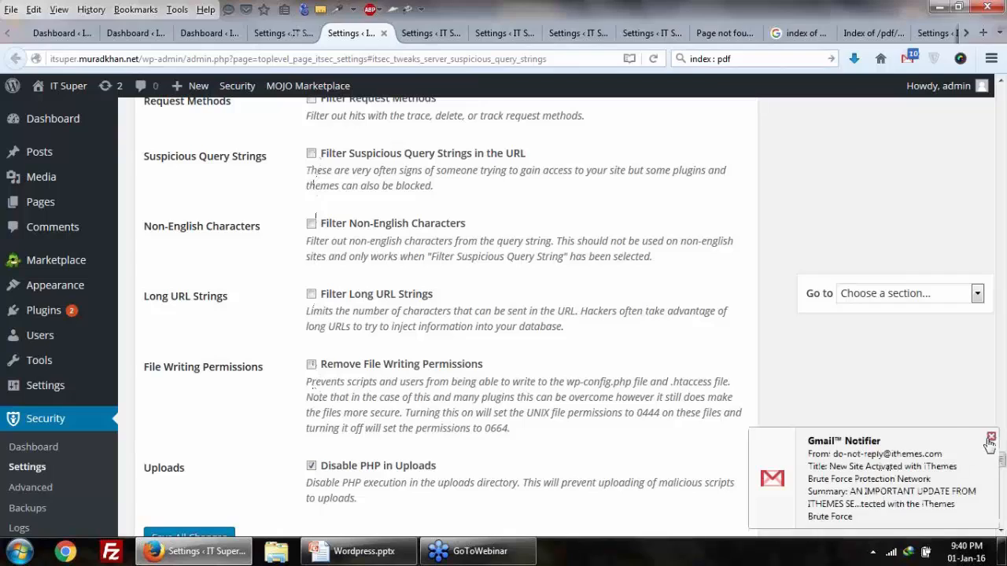
{"action": "left_click", "coordinate": [990, 436]}
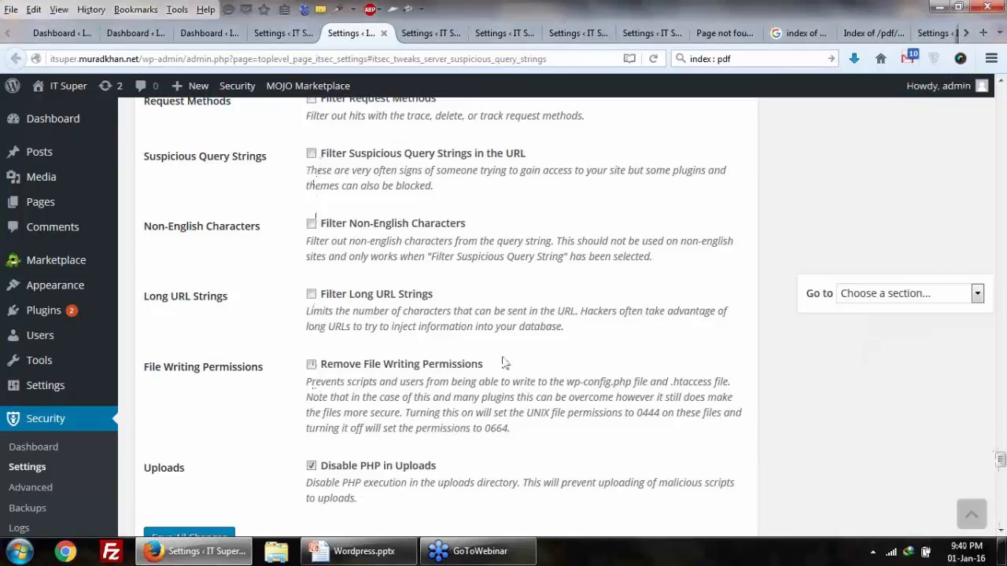
{"action": "scroll", "coordinate": [317, 248], "scroll_direction": "up", "scroll_amount": 3}
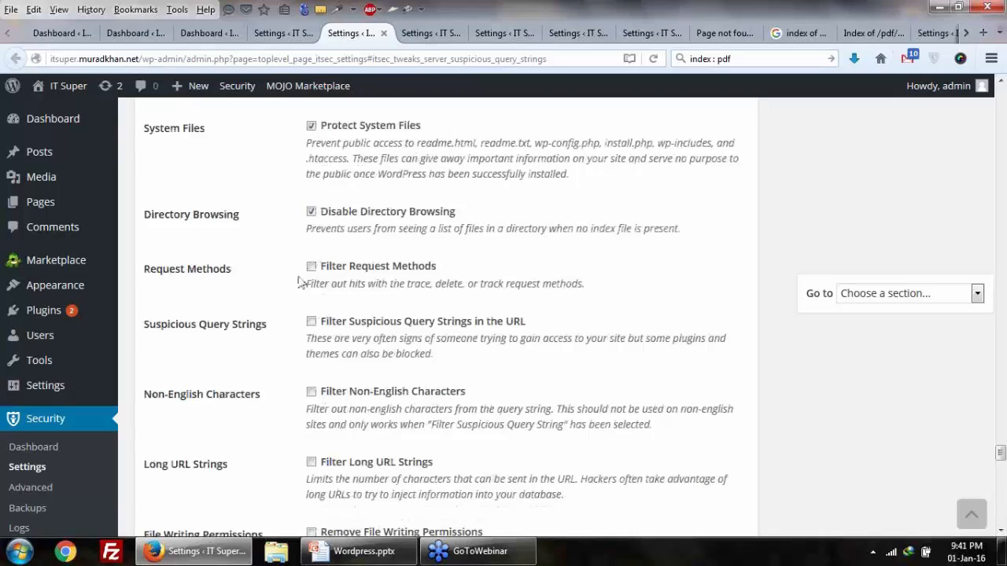
{"action": "left_click", "coordinate": [312, 322]}
{"action": "scroll", "coordinate": [309, 280], "scroll_direction": "up", "scroll_amount": 4}
{"action": "scroll", "coordinate": [307, 279], "scroll_direction": "down", "scroll_amount": 6}
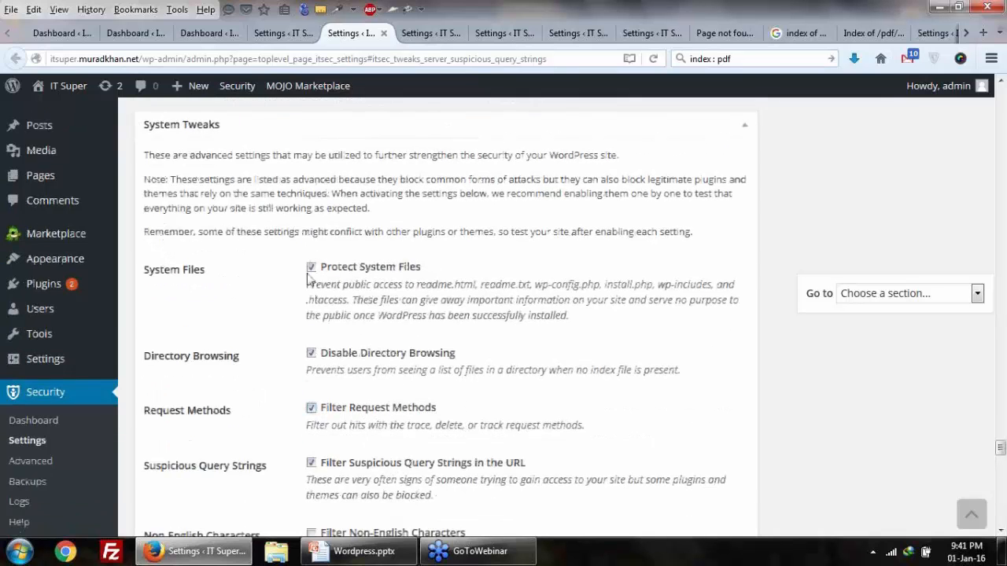
{"action": "scroll", "coordinate": [287, 320], "scroll_direction": "down", "scroll_amount": 4}
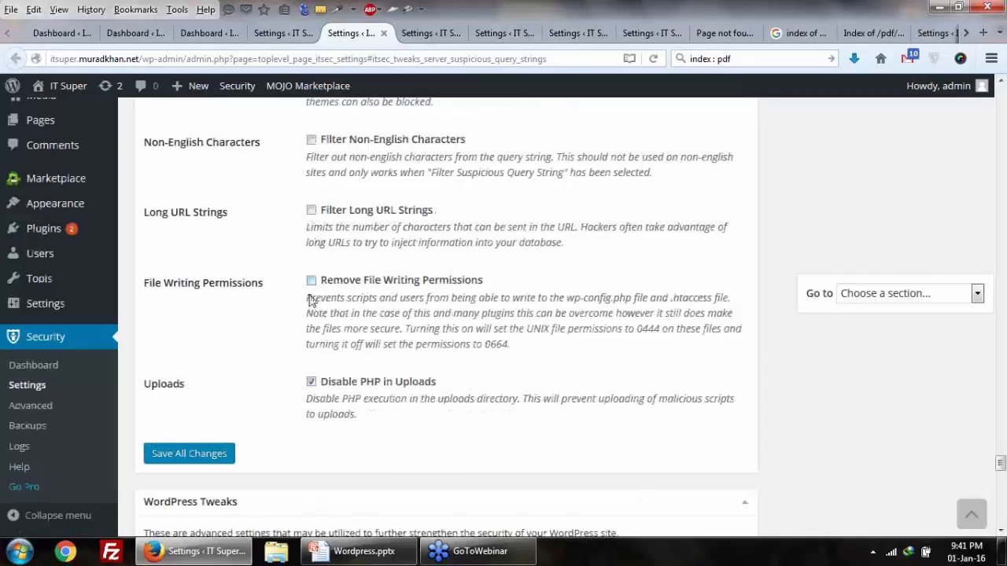
{"action": "left_click", "coordinate": [224, 450]}
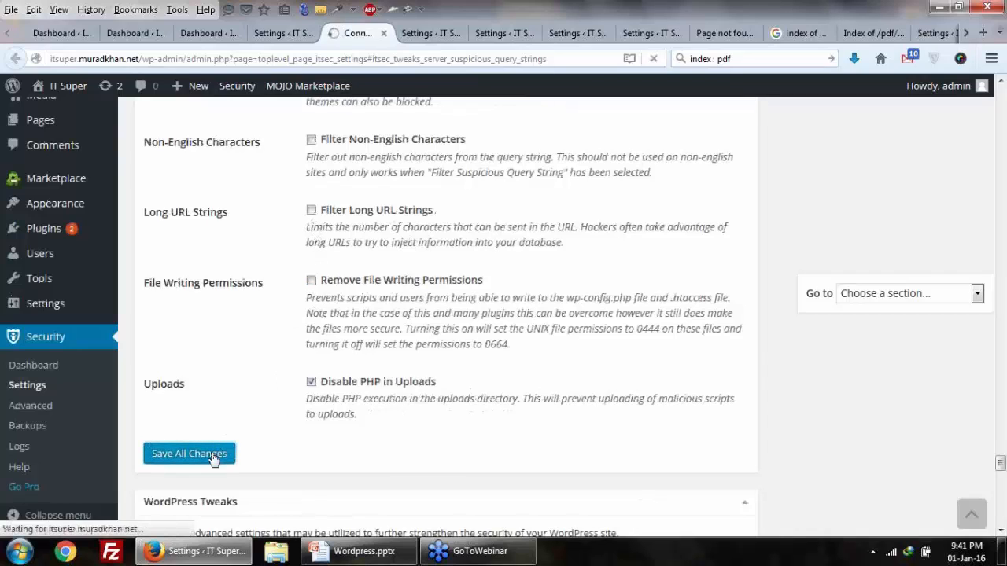
Step: Return to the iThemes Security dashboard tab
{"action": "left_click", "coordinate": [283, 34]}
{"action": "scroll", "coordinate": [402, 301], "scroll_direction": "down", "scroll_amount": 10}
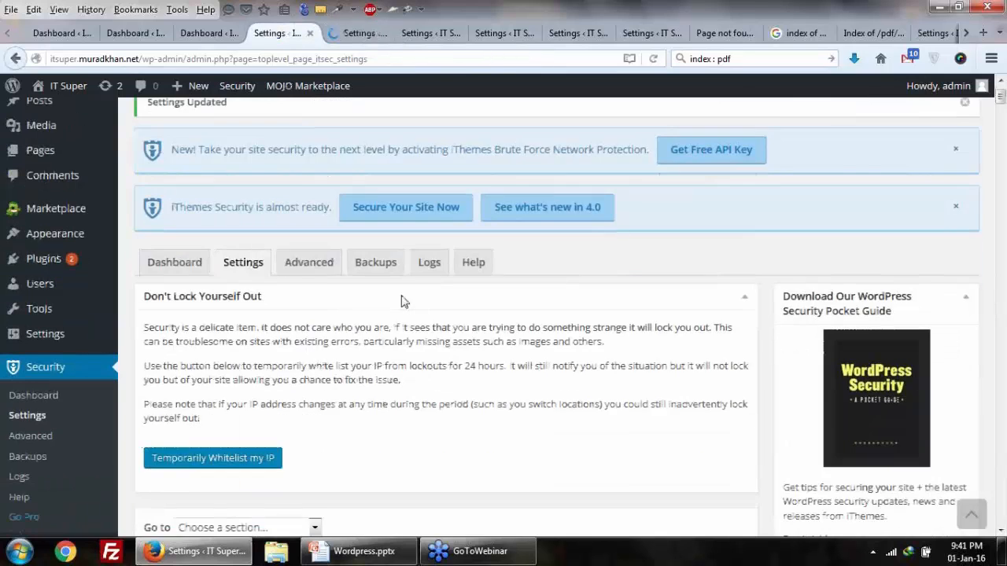
{"action": "left_click", "coordinate": [207, 39]}
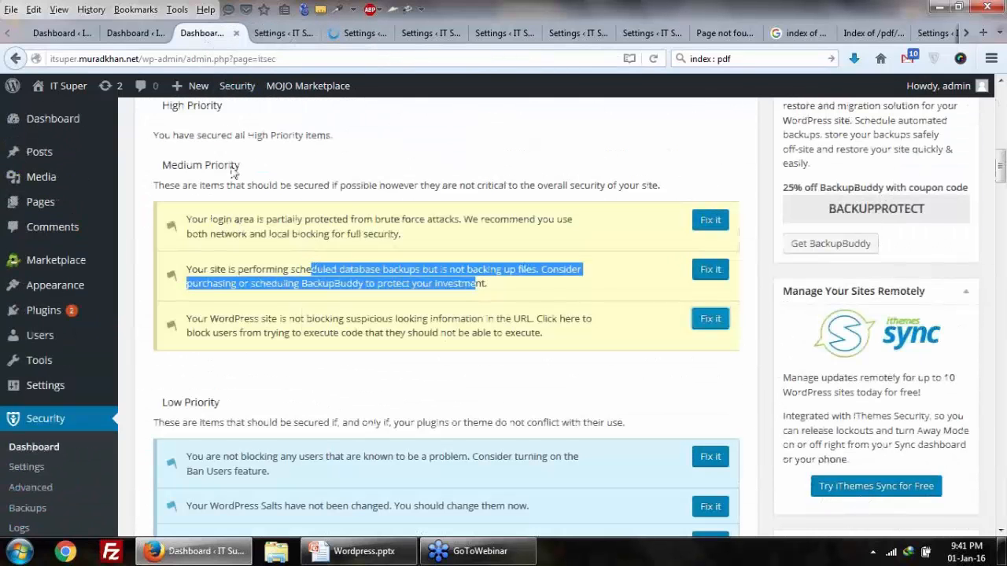
Step: Highlight the Medium Priority and Low Priority sections on the Security dashboard
{"action": "left_click_drag", "start_coordinate": [187, 165], "coordinate": [218, 166]}
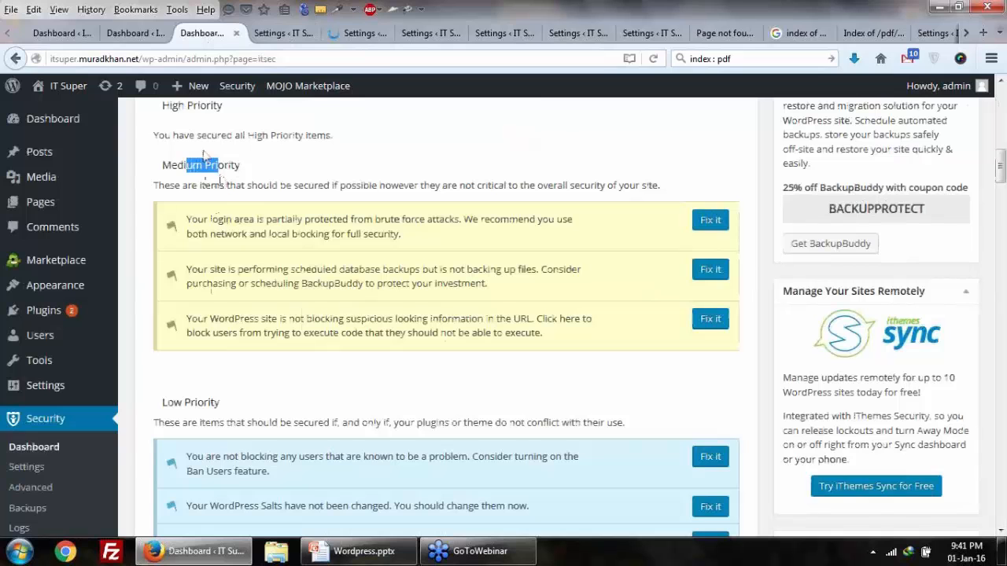
{"action": "left_click_drag", "start_coordinate": [179, 114], "coordinate": [243, 140]}
{"action": "scroll", "coordinate": [267, 238], "scroll_direction": "down", "scroll_amount": 5}
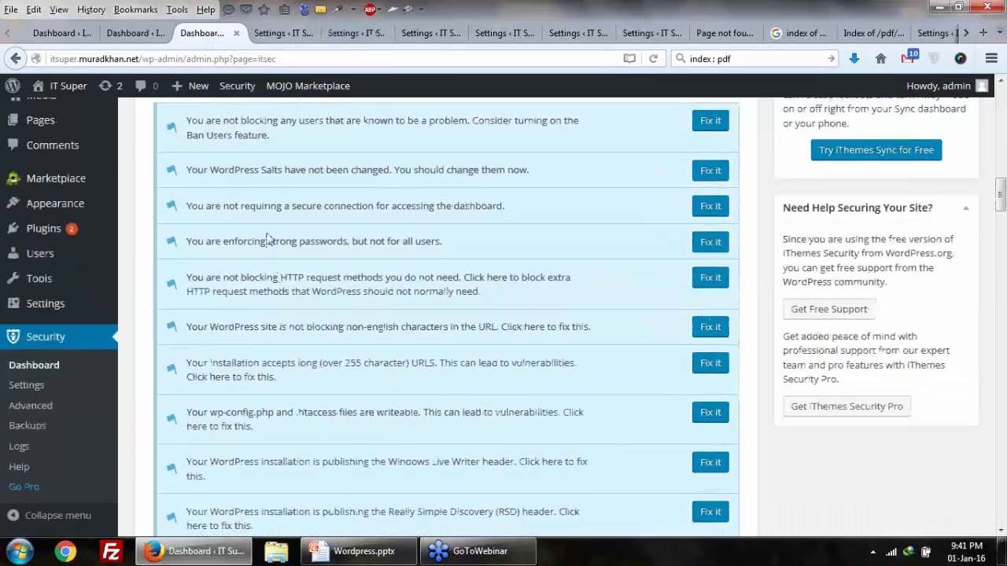
{"action": "scroll", "coordinate": [268, 233], "scroll_direction": "down", "scroll_amount": 3}
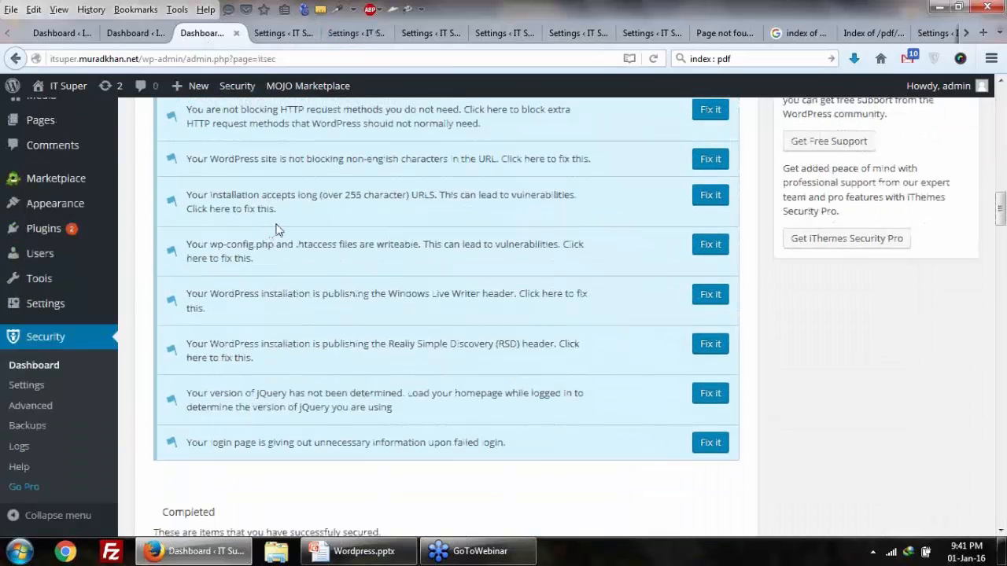
{"action": "scroll", "coordinate": [298, 244], "scroll_direction": "up", "scroll_amount": 4}
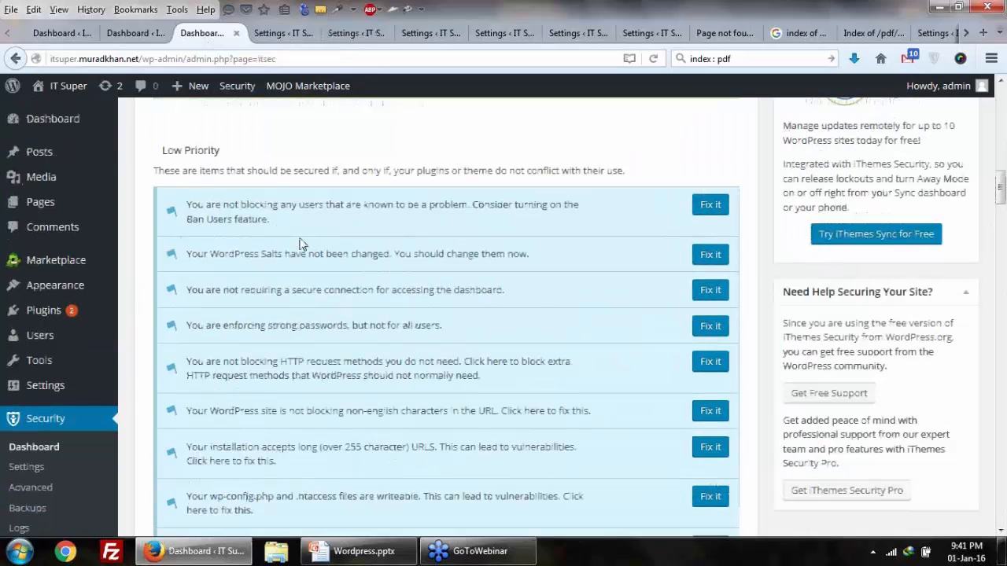
{"action": "left_click_drag", "start_coordinate": [218, 253], "coordinate": [344, 270]}
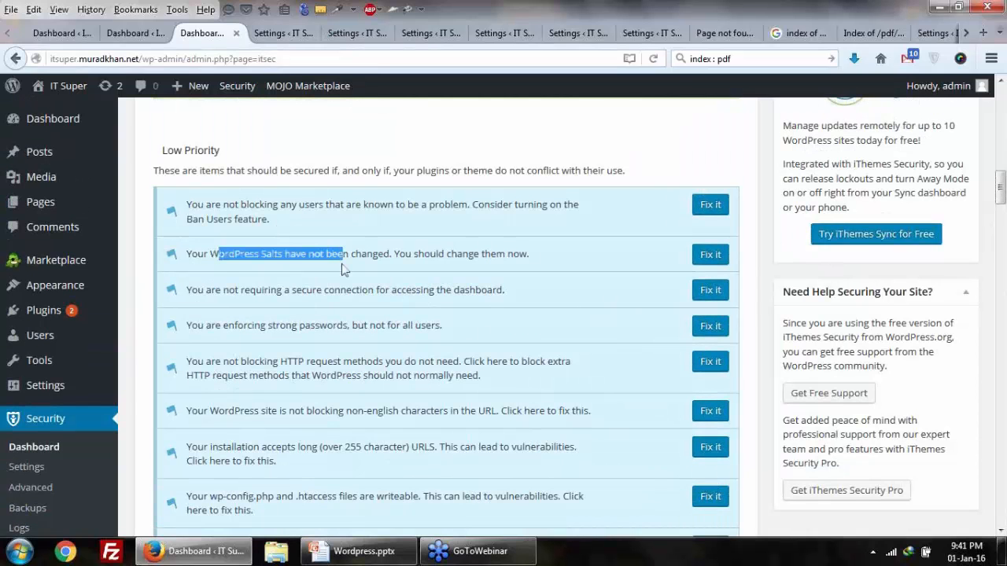
{"action": "scroll", "coordinate": [344, 270], "scroll_direction": "up", "scroll_amount": 3}
{"action": "triple_click", "coordinate": [206, 321]}
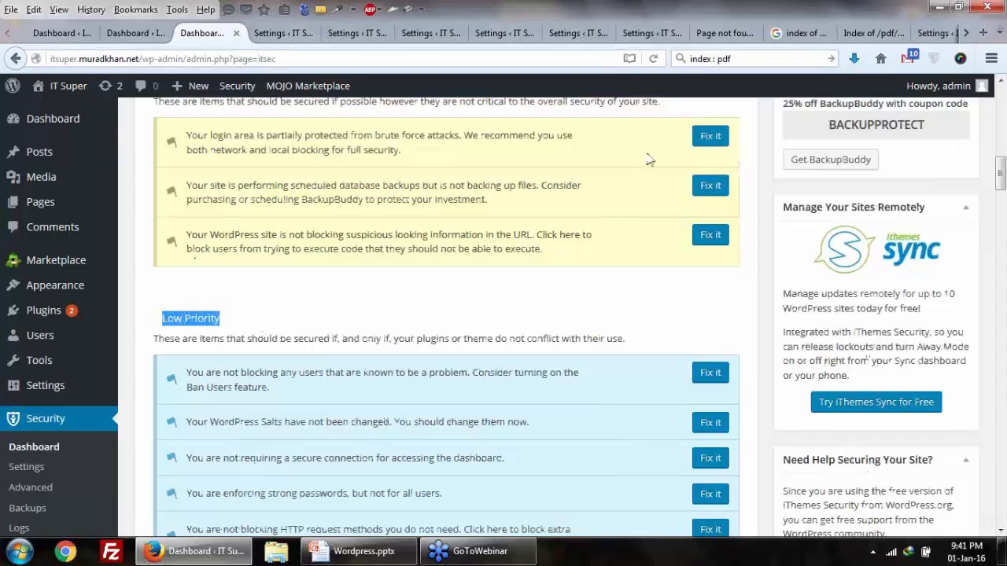
Step: Reload the Security dashboard and highlight the brute-force notice and backup warning
{"action": "left_click", "coordinate": [656, 61]}
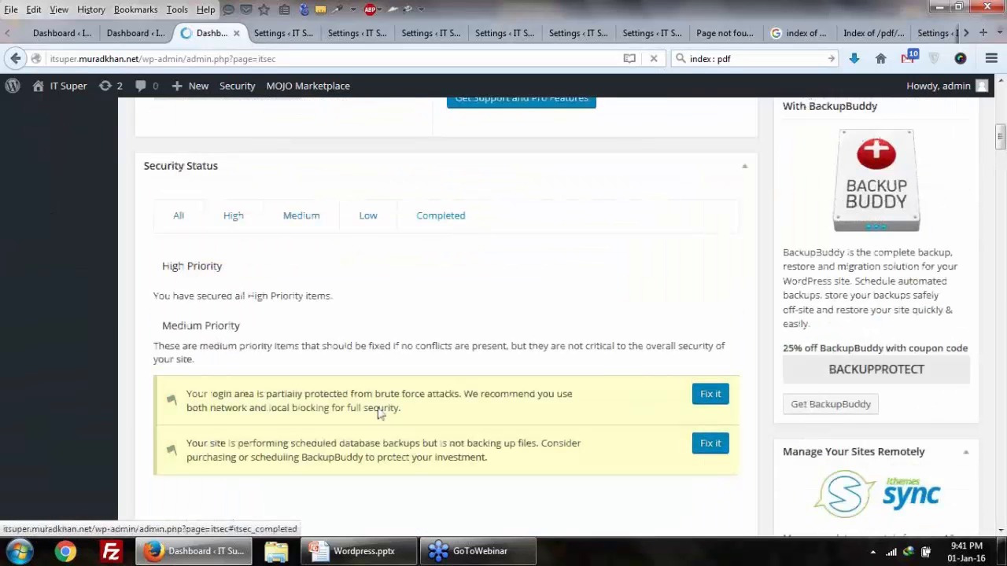
{"action": "left_click_drag", "start_coordinate": [381, 407], "coordinate": [427, 416]}
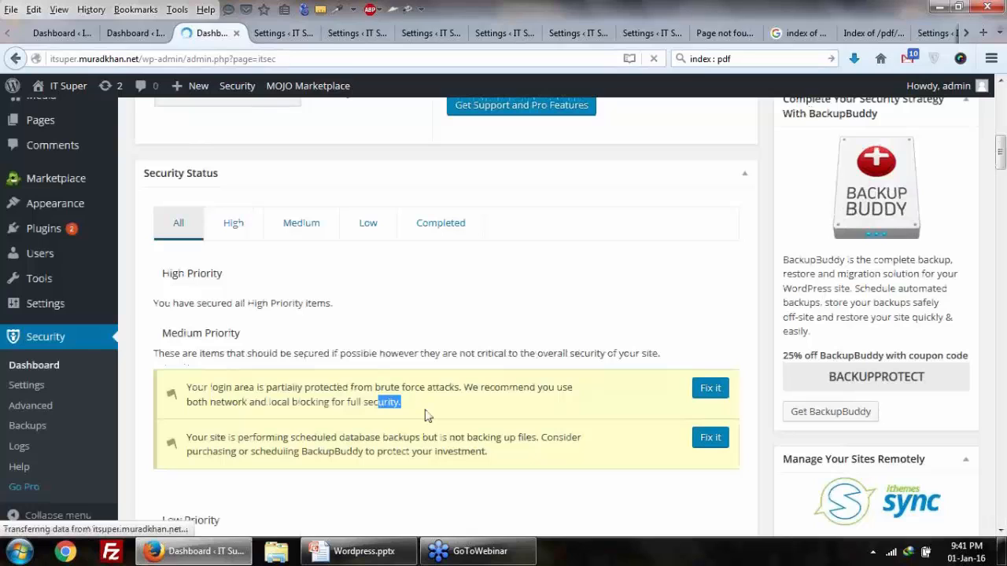
{"action": "left_click_drag", "start_coordinate": [488, 453], "coordinate": [346, 438]}
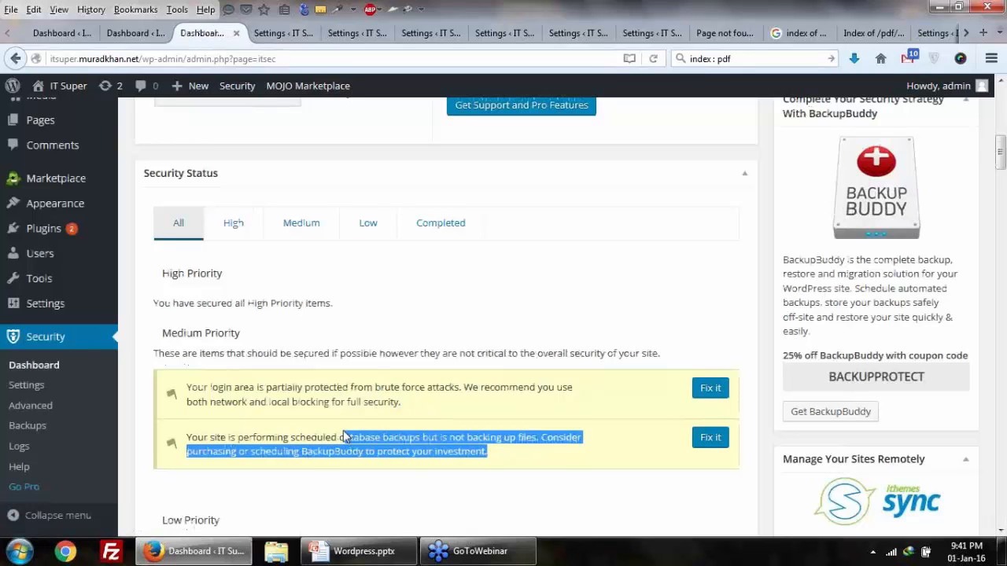
{"action": "scroll", "coordinate": [346, 438], "scroll_direction": "down", "scroll_amount": 2}
{"action": "scroll", "coordinate": [290, 291], "scroll_direction": "up", "scroll_amount": 3}
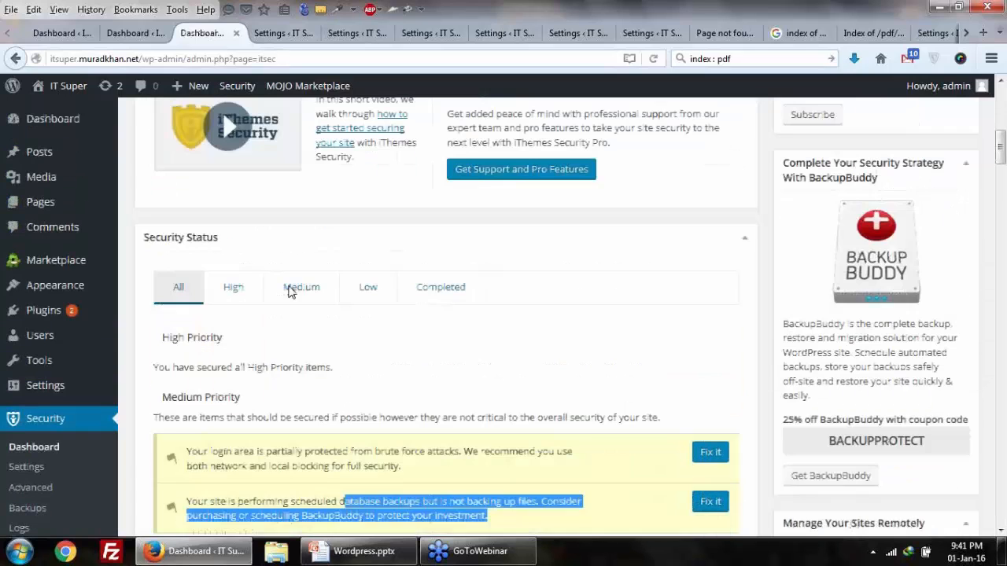
{"action": "scroll", "coordinate": [341, 257], "scroll_direction": "down", "scroll_amount": 5}
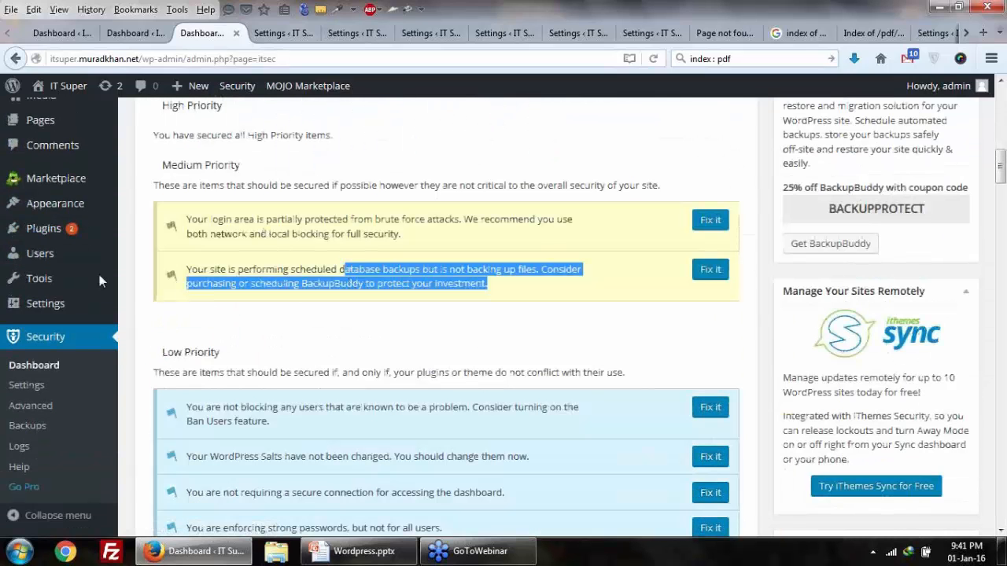
{"action": "scroll", "coordinate": [8, 377], "scroll_direction": "up", "scroll_amount": 2}
Step: Check the spelling of Wordfence on PowerPoint slide 22, then return to Add Plugins
{"action": "mouse_move", "coordinate": [132, 316]}
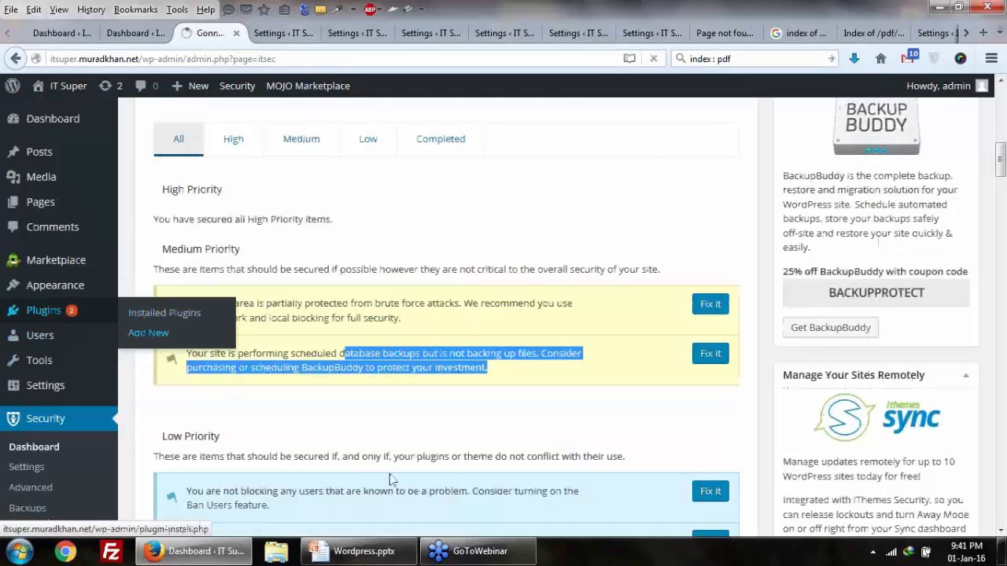
{"action": "left_click", "coordinate": [364, 551]}
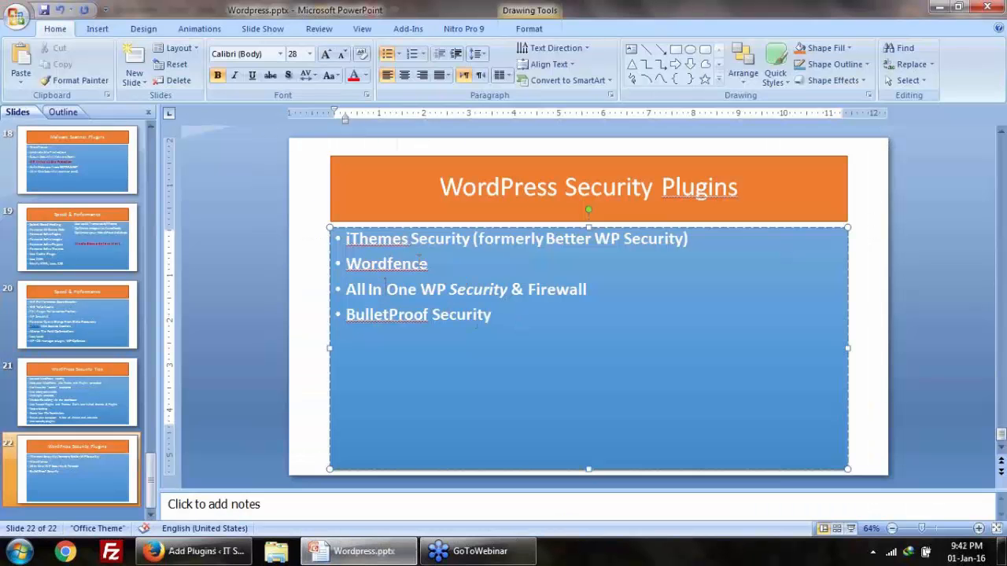
{"action": "double_click", "coordinate": [413, 264]}
{"action": "key", "text": "ctrl+c"}
{"action": "right_click", "coordinate": [419, 263]}
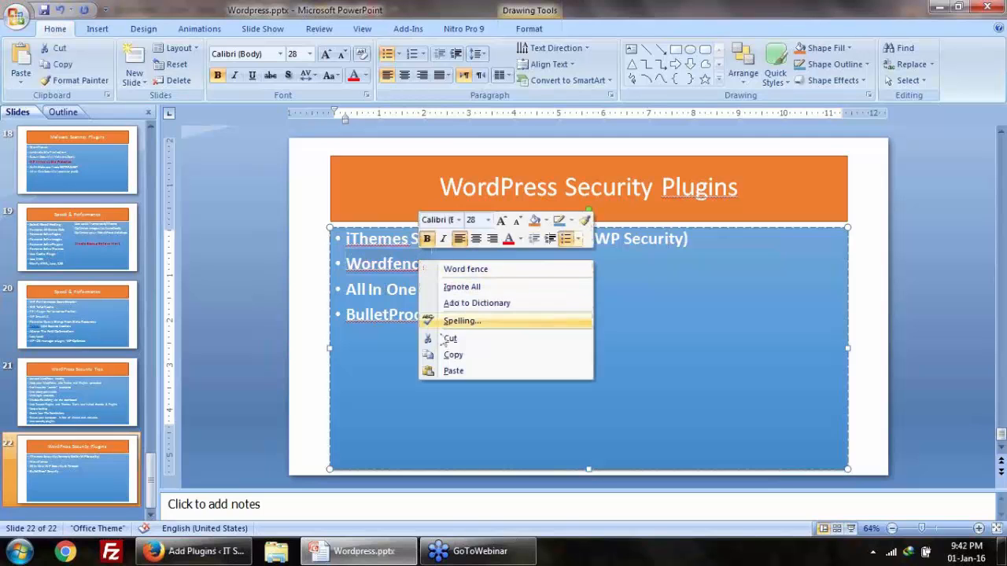
{"action": "left_click", "coordinate": [444, 354]}
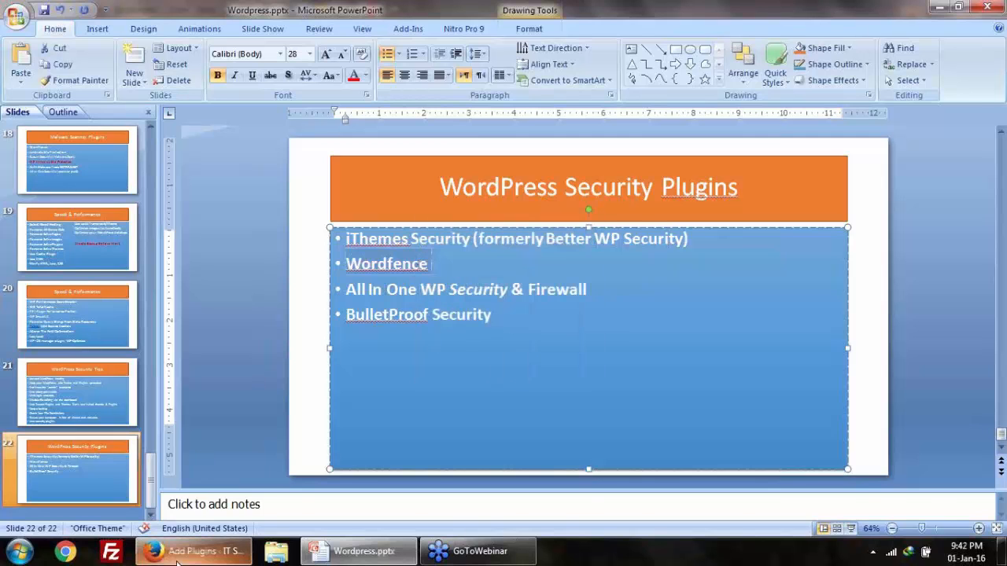
{"action": "left_click", "coordinate": [197, 551]}
Step: Paste 'Wordfence' into the Search Plugins box and run the search
{"action": "left_click", "coordinate": [854, 304]}
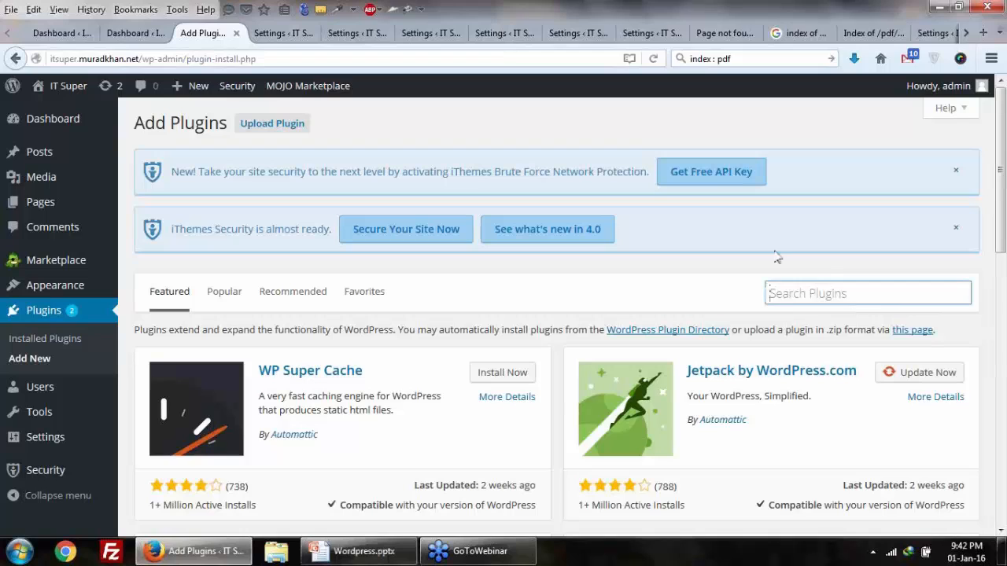
{"action": "key", "text": "ctrl+v"}
{"action": "key", "text": "Return"}
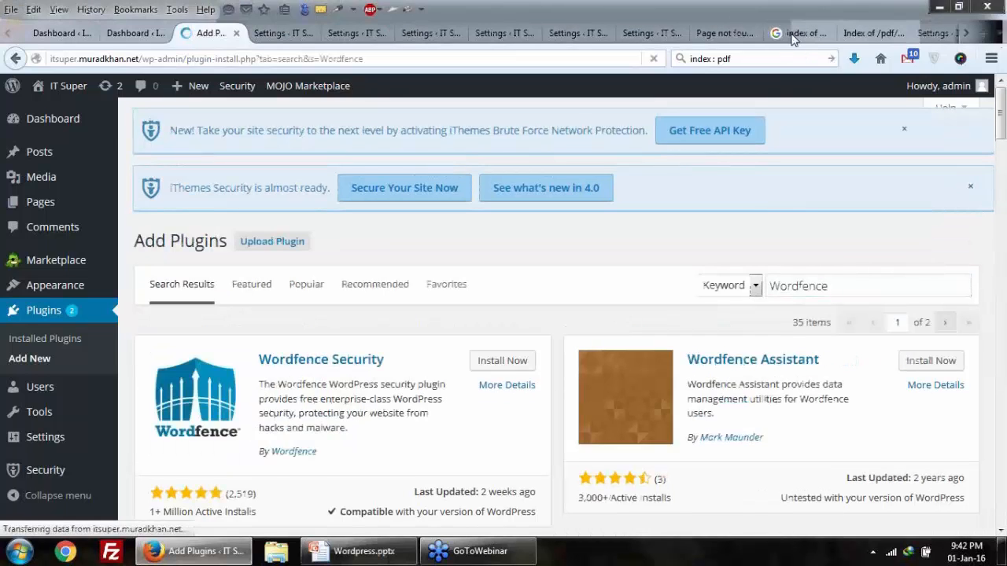
{"action": "scroll", "coordinate": [495, 293], "scroll_direction": "down", "scroll_amount": 2}
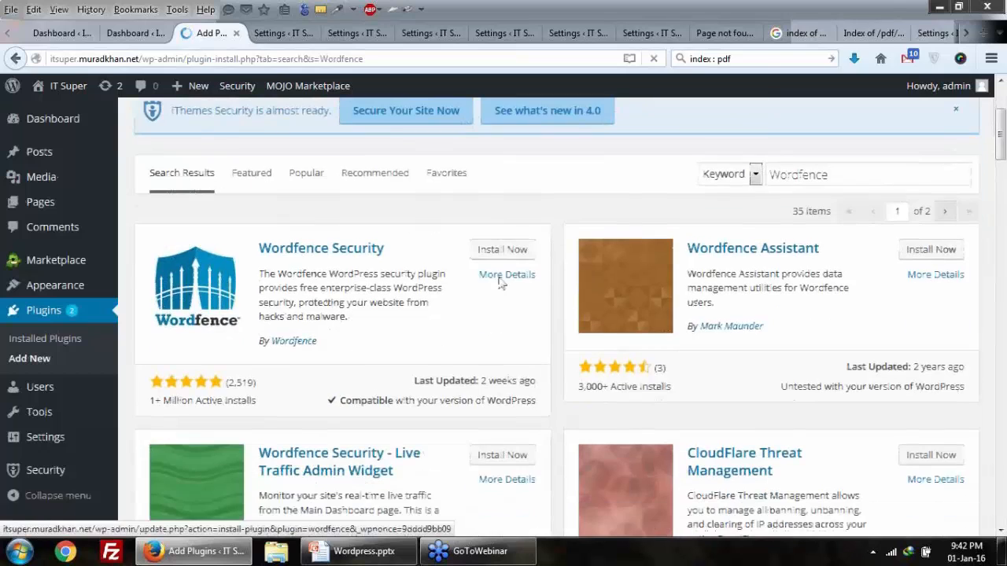
Step: Install Wordfence Security 6.0.22 and activate it
{"action": "left_click", "coordinate": [500, 250]}
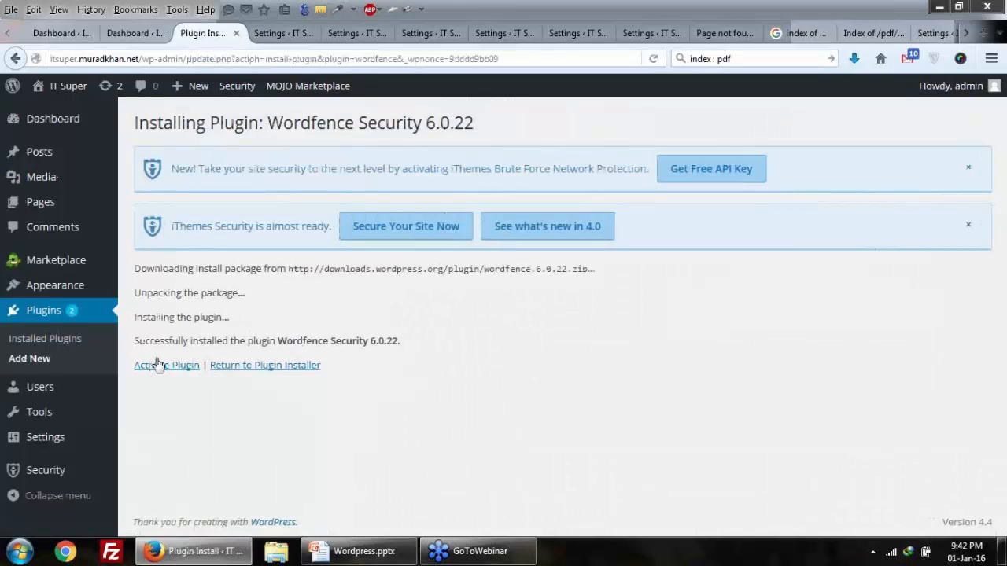
{"action": "left_click", "coordinate": [158, 365]}
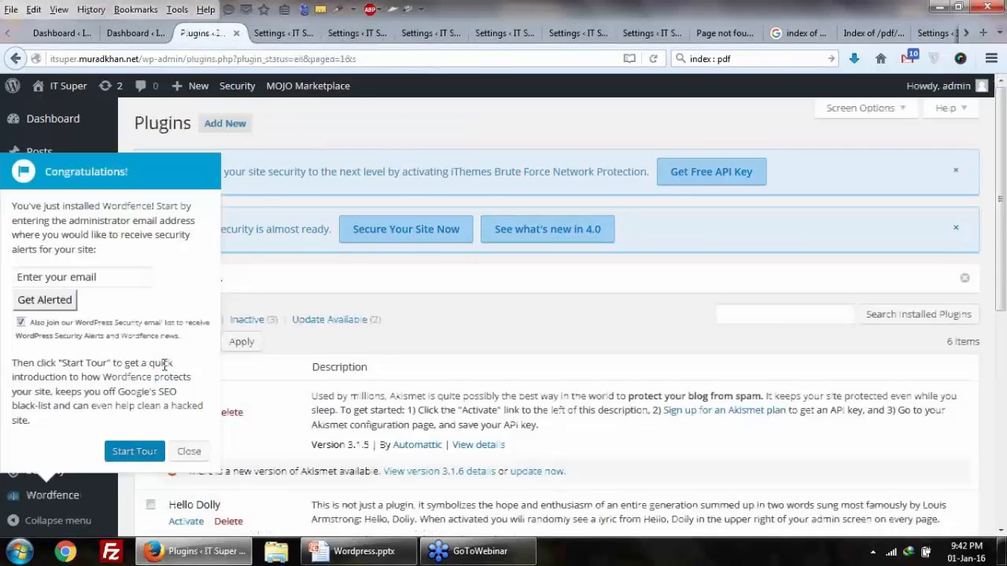
Step: Close the Wordfence congratulations popup, go to Wordfence > Scan, and end the welcome tour
{"action": "left_click", "coordinate": [188, 452]}
{"action": "scroll", "coordinate": [191, 450], "scroll_direction": "down", "scroll_amount": 3}
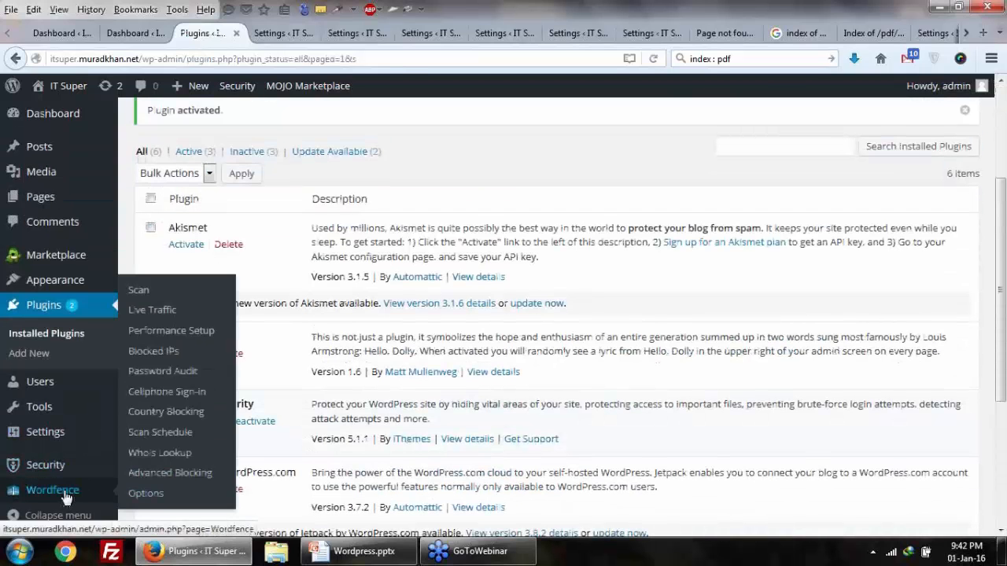
{"action": "left_click", "coordinate": [66, 498]}
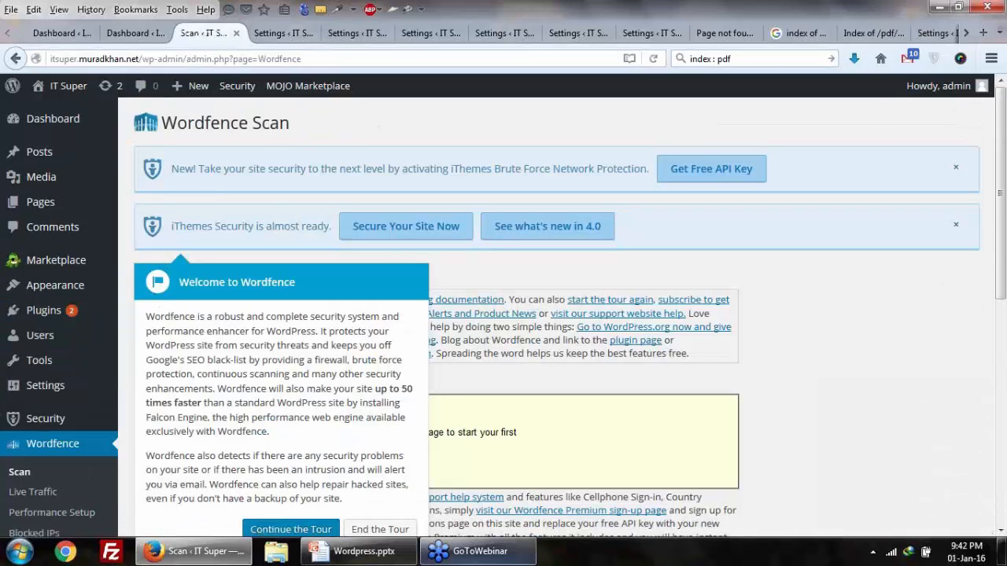
{"action": "left_click", "coordinate": [380, 529]}
{"action": "scroll", "coordinate": [206, 179], "scroll_direction": "down", "scroll_amount": 3}
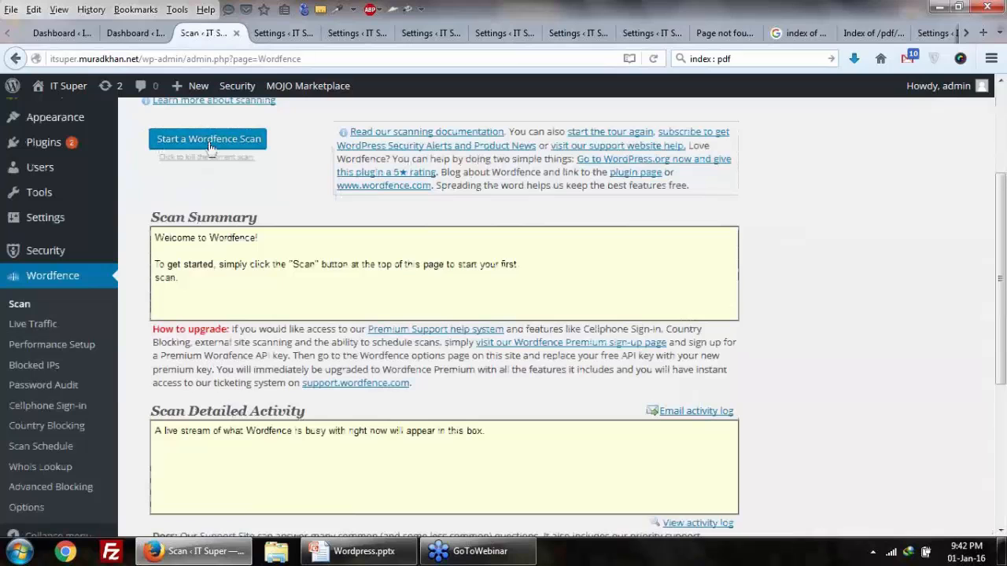
{"action": "scroll", "coordinate": [210, 147], "scroll_direction": "up", "scroll_amount": 3}
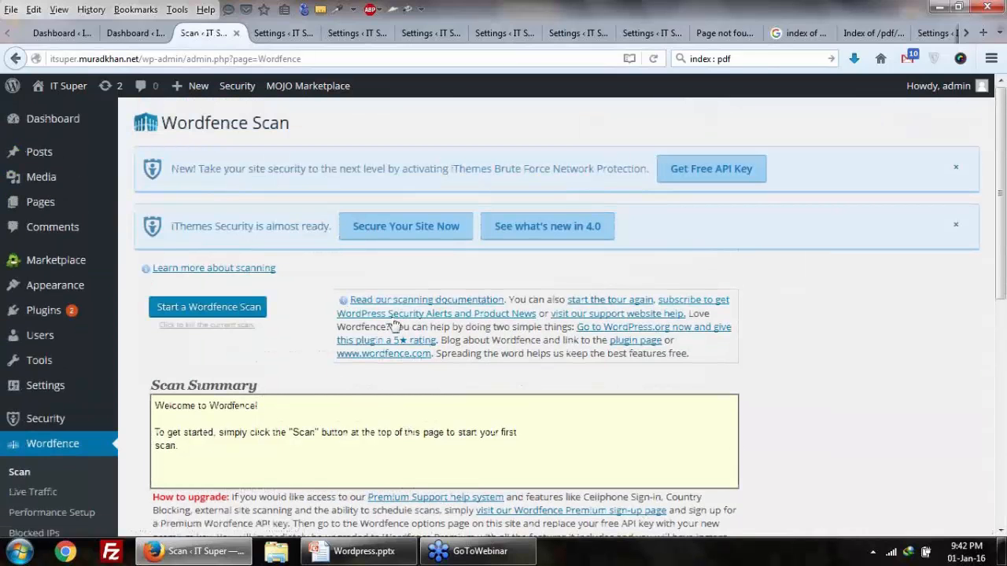
Step: Start a new Wordfence scan, follow its progress past 2595 files, then go to Live Traffic
{"action": "left_click", "coordinate": [233, 315]}
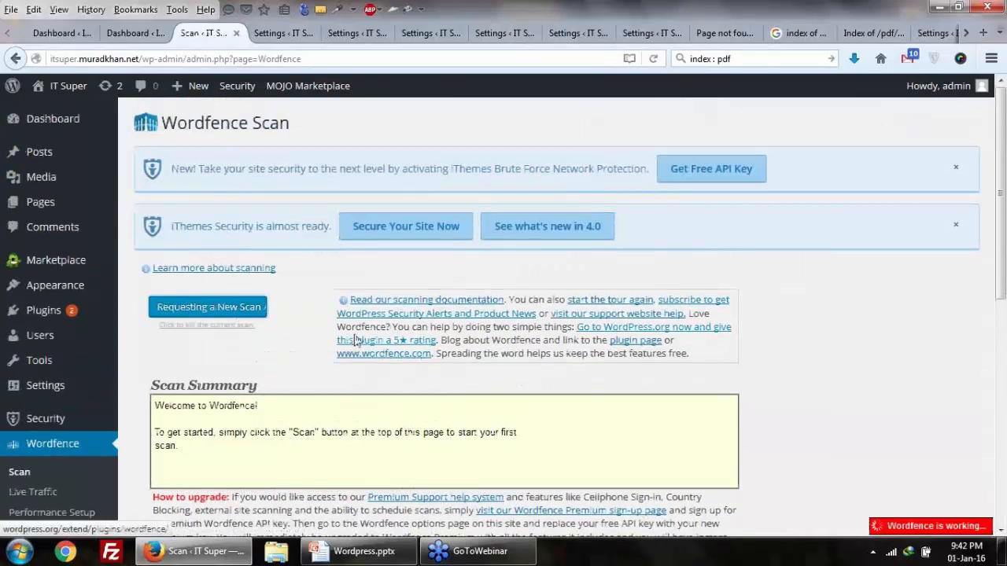
{"action": "scroll", "coordinate": [356, 338], "scroll_direction": "down", "scroll_amount": 3}
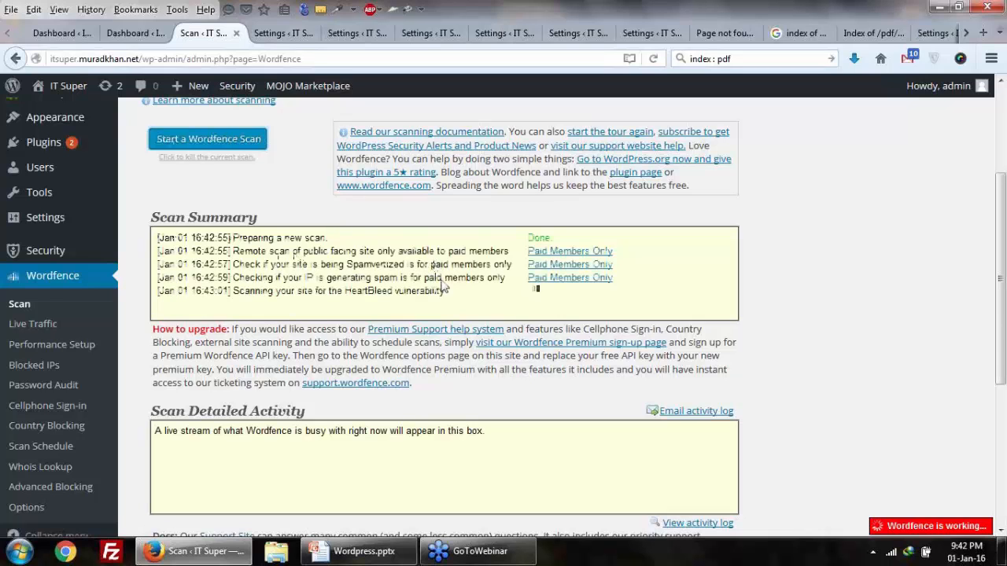
{"action": "scroll", "coordinate": [441, 286], "scroll_direction": "down", "scroll_amount": 3}
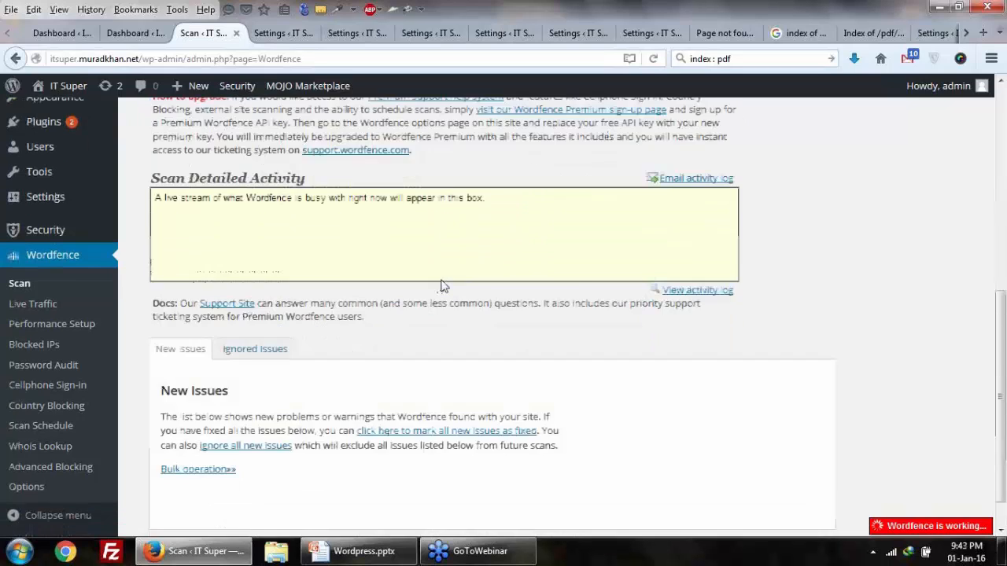
{"action": "scroll", "coordinate": [441, 287], "scroll_direction": "up", "scroll_amount": 1}
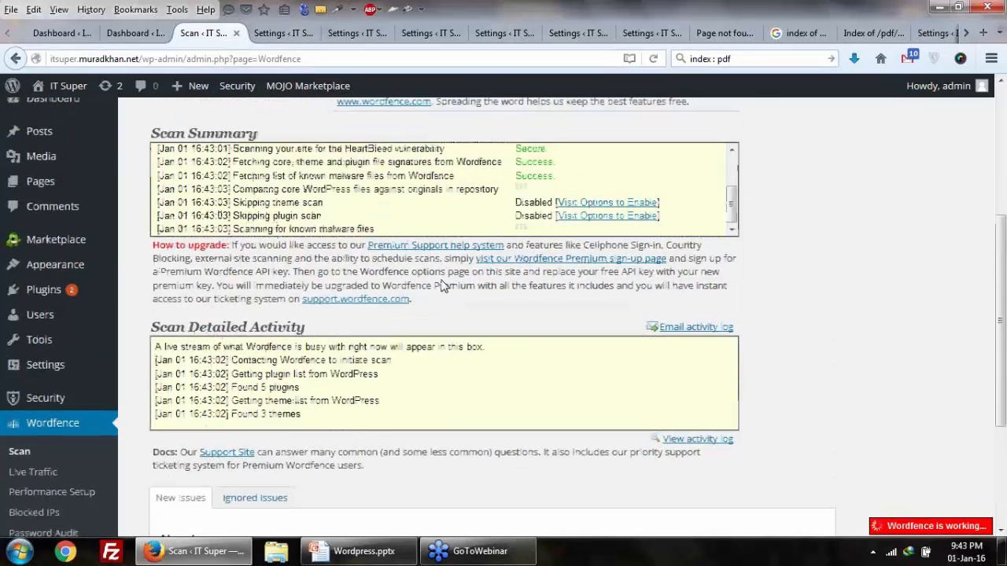
{"action": "scroll", "coordinate": [441, 287], "scroll_direction": "up", "scroll_amount": 2}
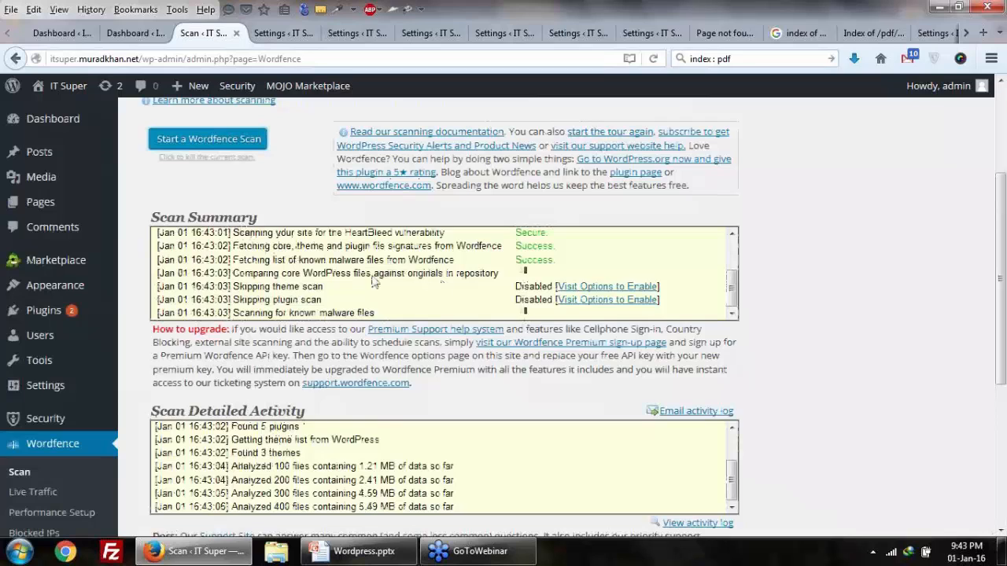
{"action": "scroll", "coordinate": [393, 285], "scroll_direction": "up", "scroll_amount": 3}
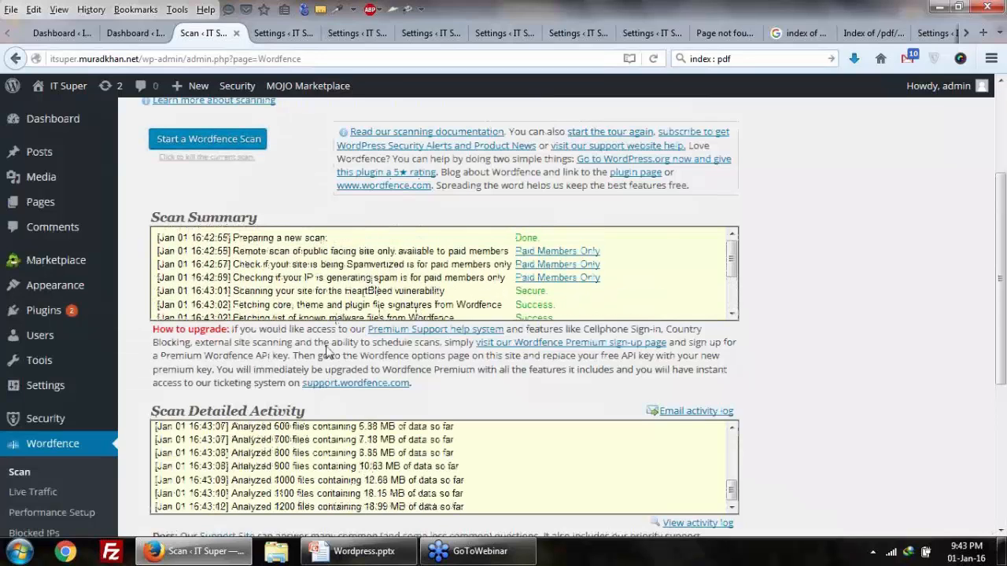
{"action": "scroll", "coordinate": [328, 354], "scroll_direction": "down", "scroll_amount": 2}
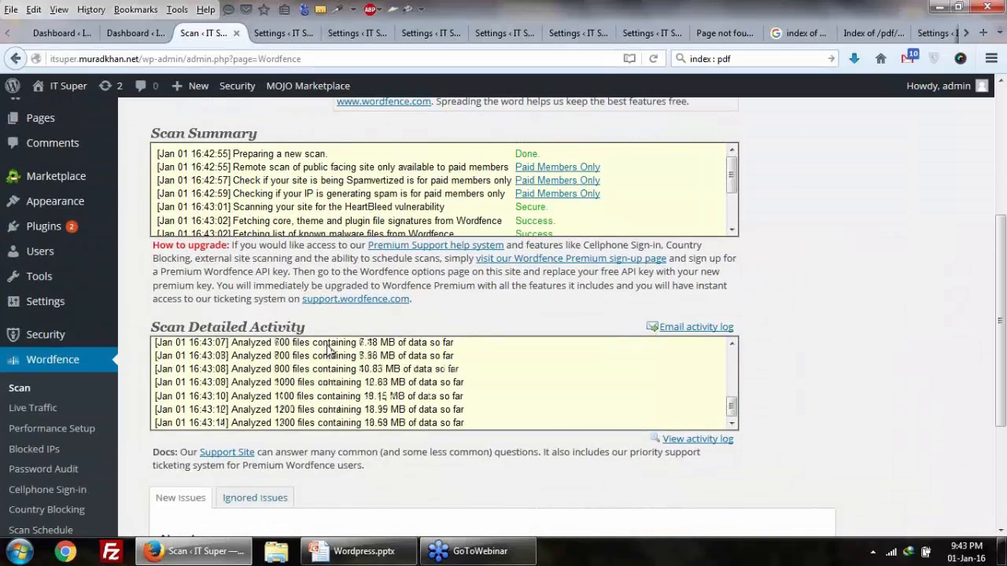
{"action": "scroll", "coordinate": [329, 350], "scroll_direction": "up", "scroll_amount": 2}
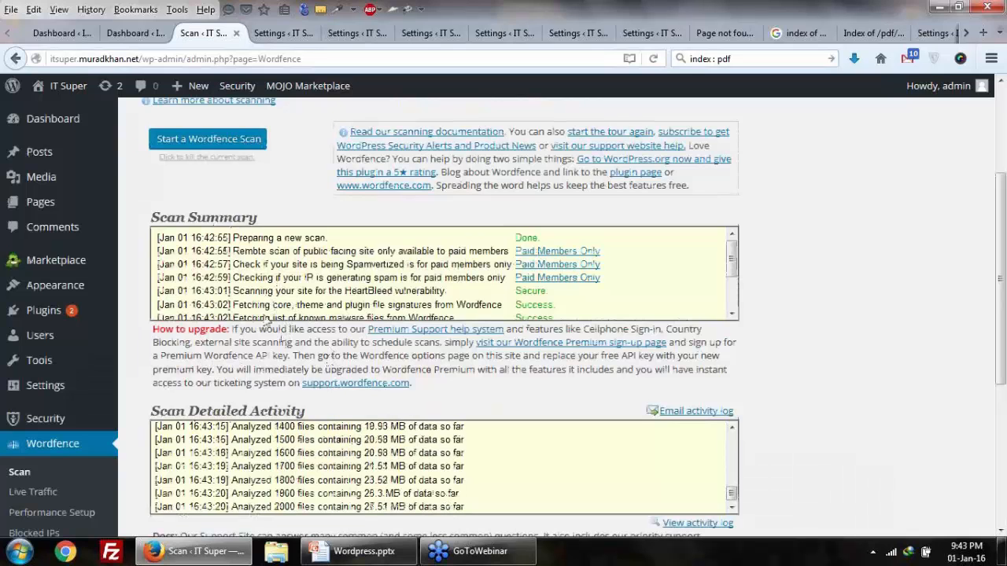
{"action": "scroll", "coordinate": [263, 330], "scroll_direction": "down", "scroll_amount": 4}
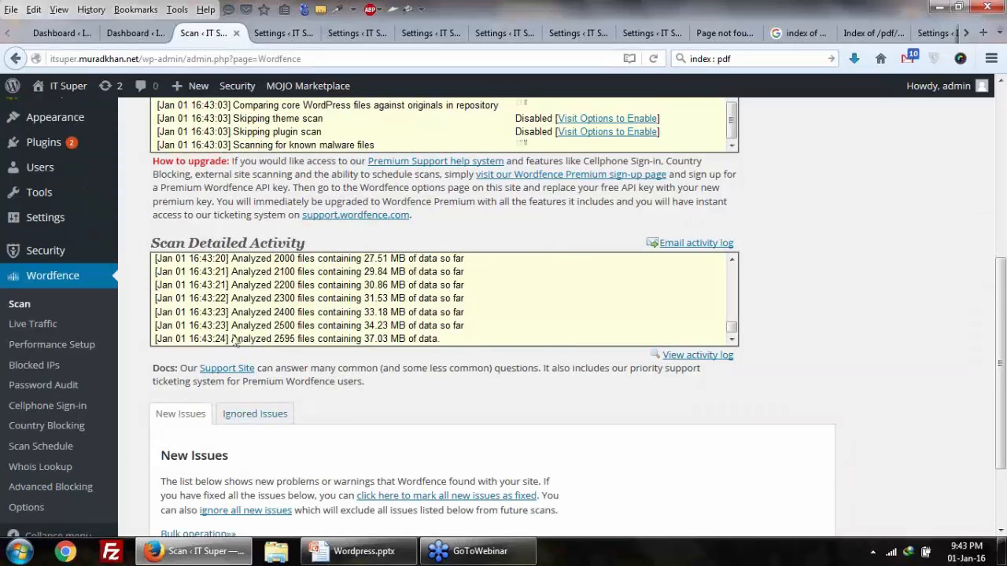
{"action": "left_click", "coordinate": [23, 331]}
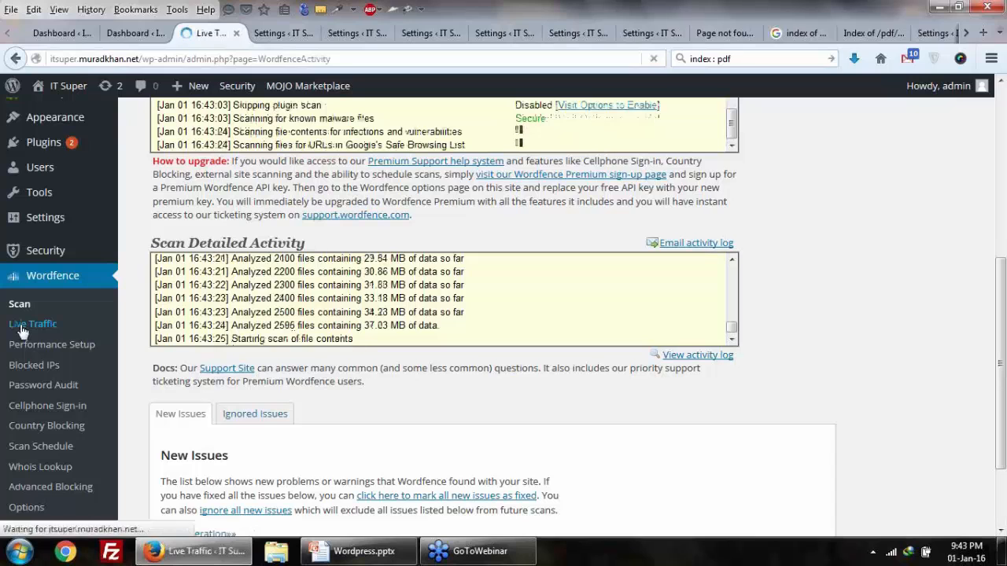
Step: Enable Wordfence Basic Caching (2 to 3 times speed increase), save, and refresh Performance Setup
{"action": "scroll", "coordinate": [57, 332], "scroll_direction": "down", "scroll_amount": 4}
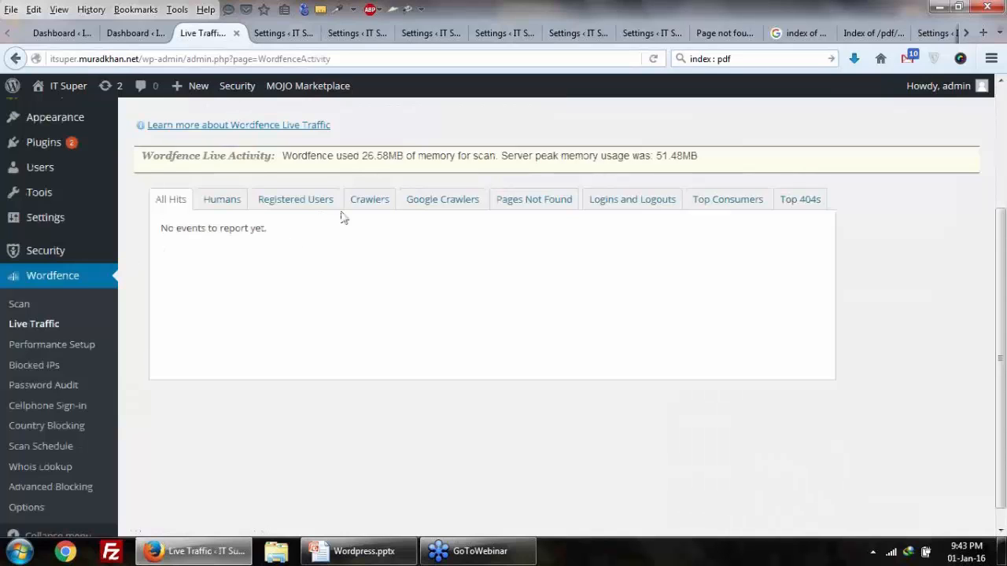
{"action": "left_click", "coordinate": [40, 351]}
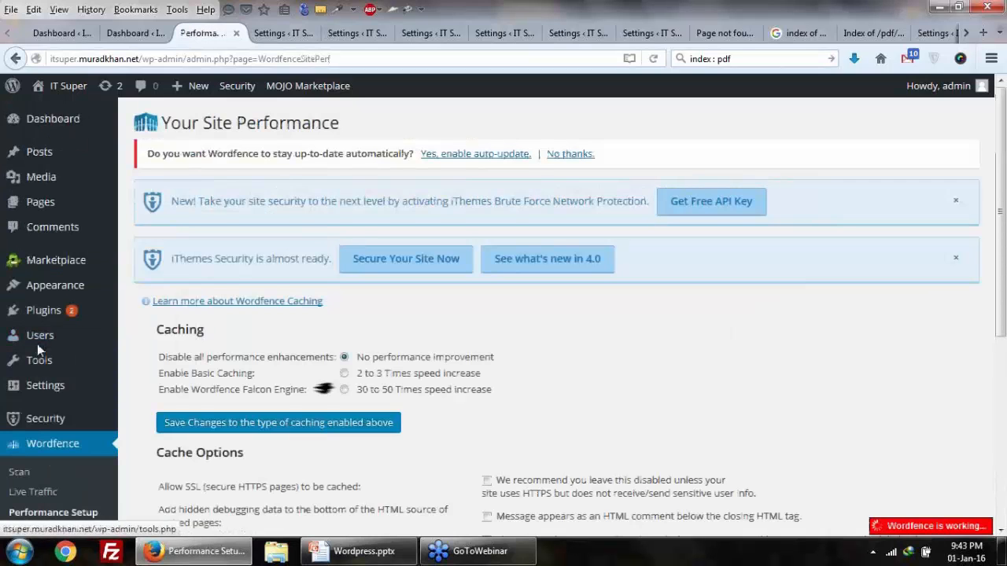
{"action": "scroll", "coordinate": [37, 344], "scroll_direction": "down", "scroll_amount": 2}
{"action": "left_click", "coordinate": [344, 289]}
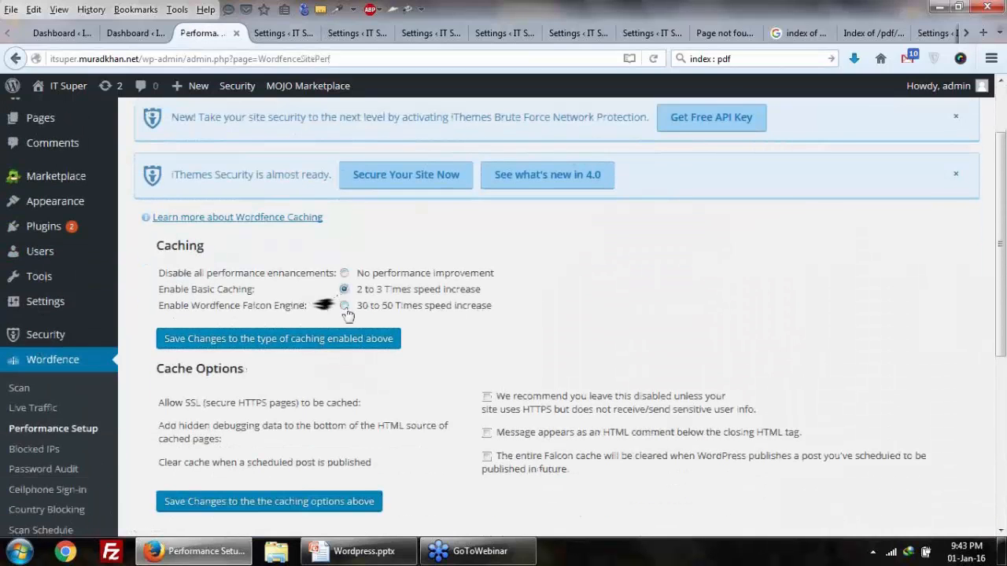
{"action": "left_click", "coordinate": [348, 344]}
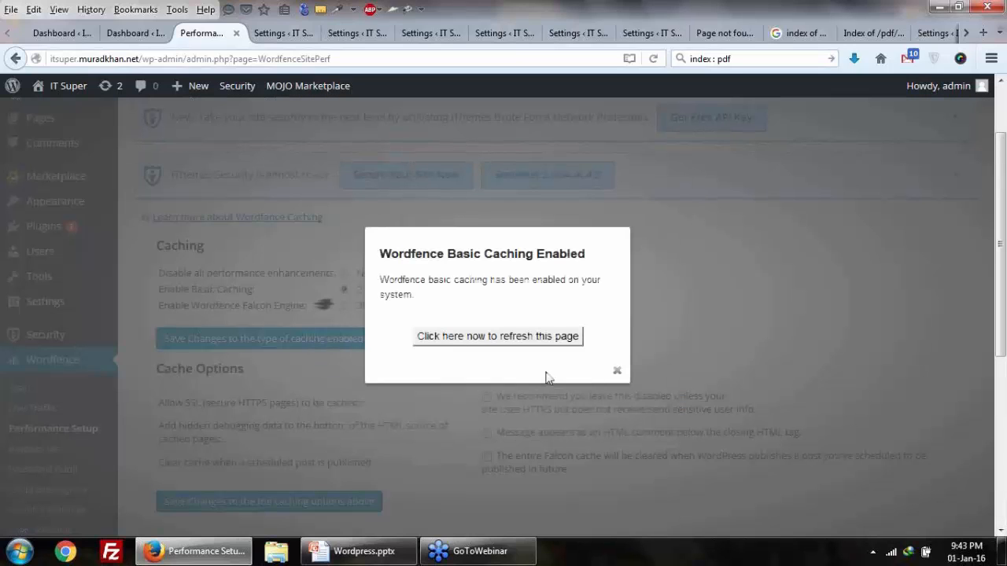
{"action": "left_click", "coordinate": [550, 345]}
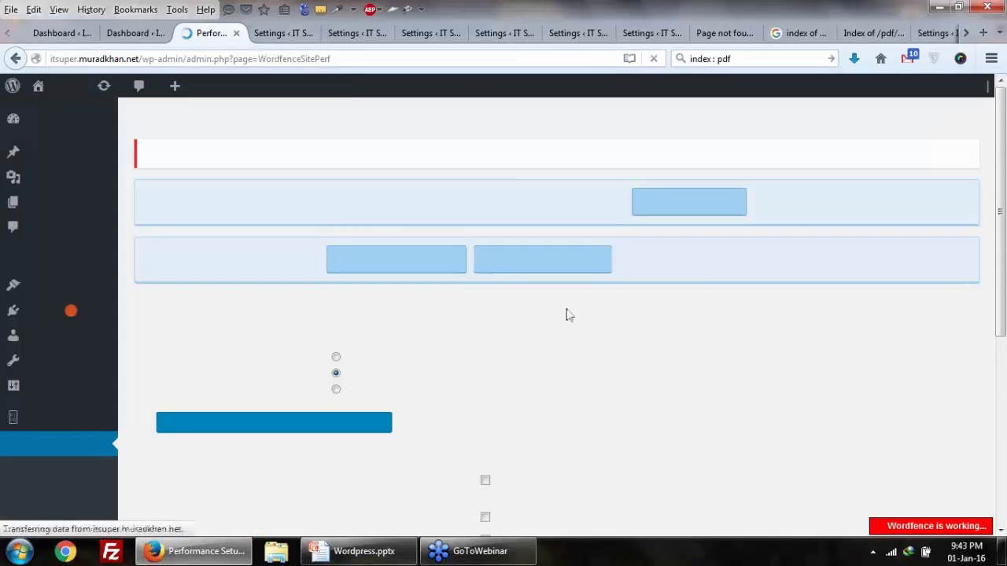
{"action": "scroll", "coordinate": [443, 303], "scroll_direction": "down", "scroll_amount": 4}
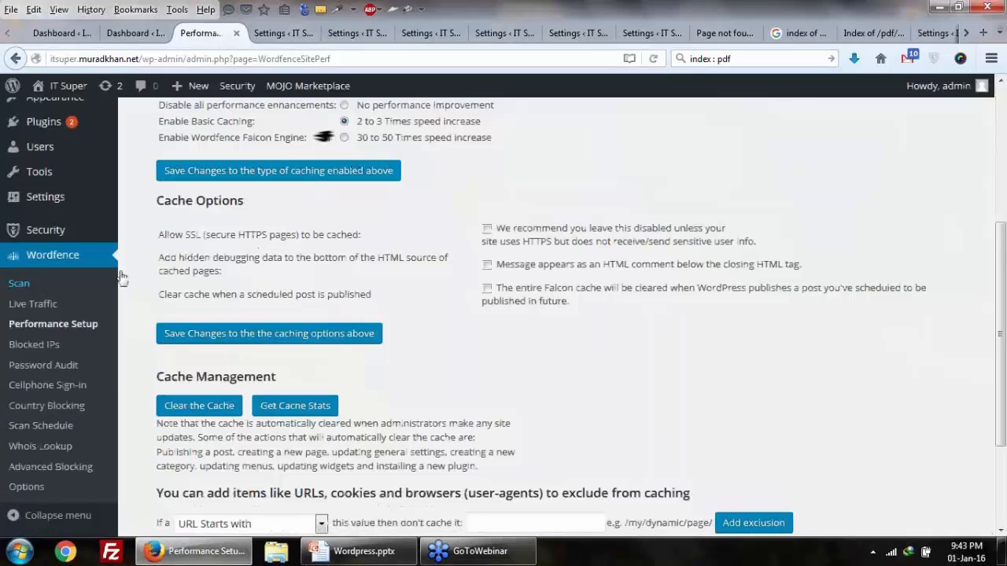
Step: Review the Wordfence Blocked IPs page and its manual IP block field
{"action": "left_click", "coordinate": [45, 352]}
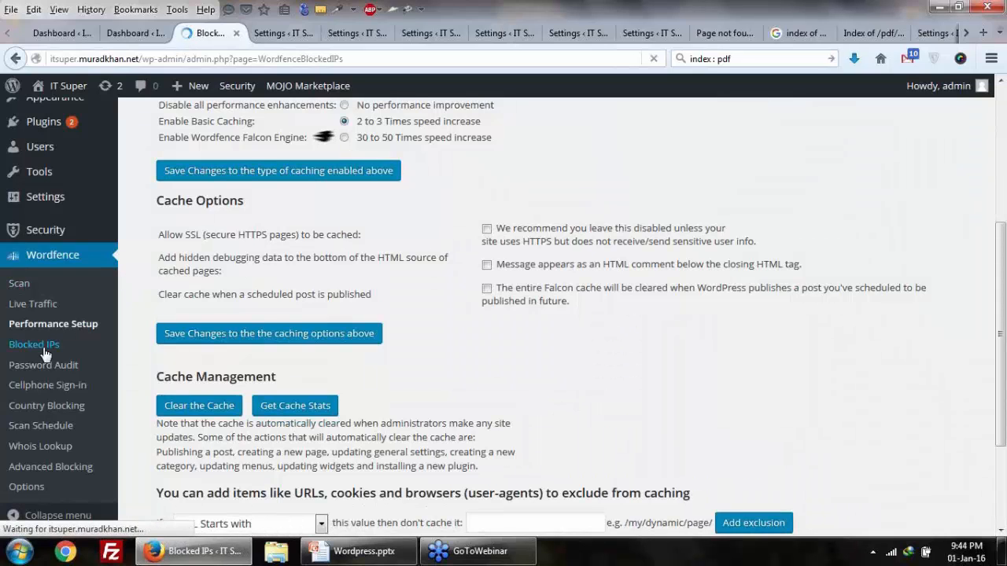
{"action": "scroll", "coordinate": [110, 351], "scroll_direction": "down", "scroll_amount": 3}
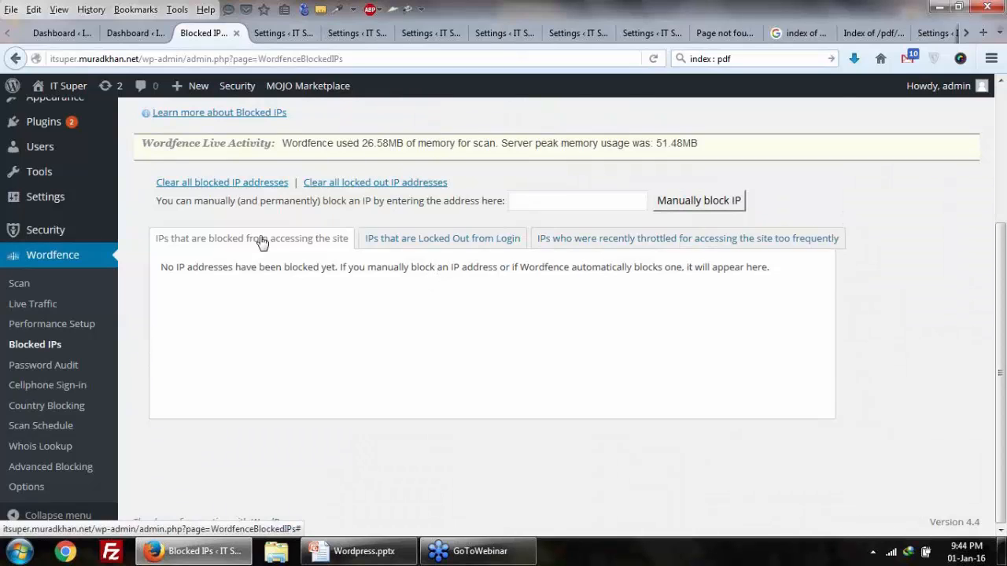
{"action": "scroll", "coordinate": [261, 244], "scroll_direction": "up", "scroll_amount": 2}
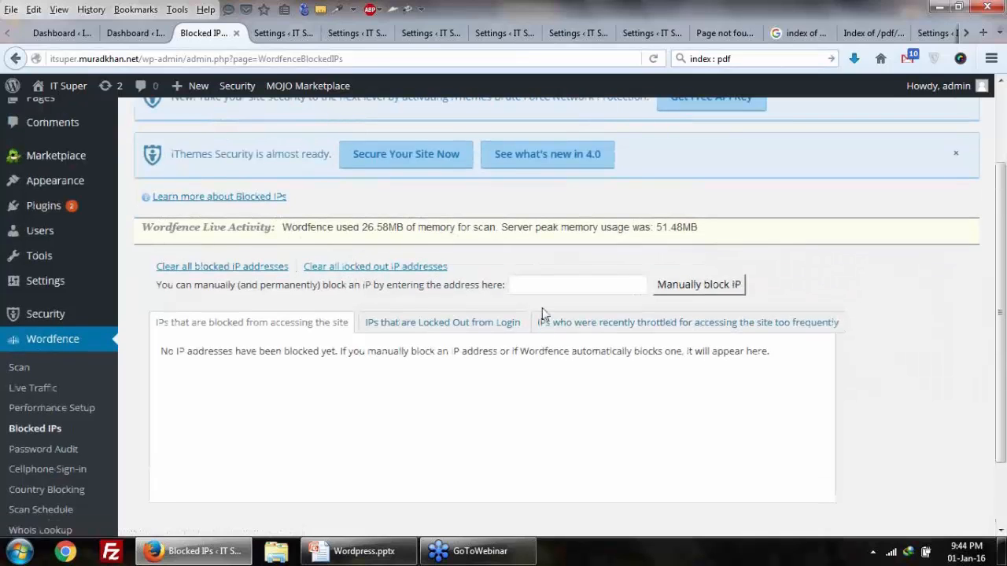
{"action": "left_click", "coordinate": [541, 285]}
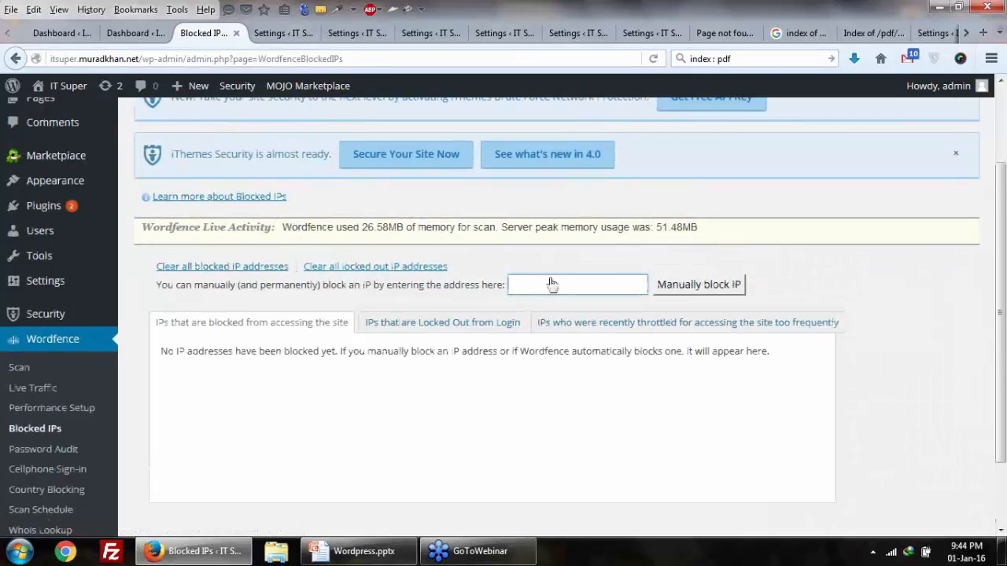
{"action": "scroll", "coordinate": [4, 463], "scroll_direction": "down", "scroll_amount": 2}
Step: Inspect the Password Audit form, keeping the administrator accounts audit type and noting emailed results
{"action": "left_click", "coordinate": [33, 374]}
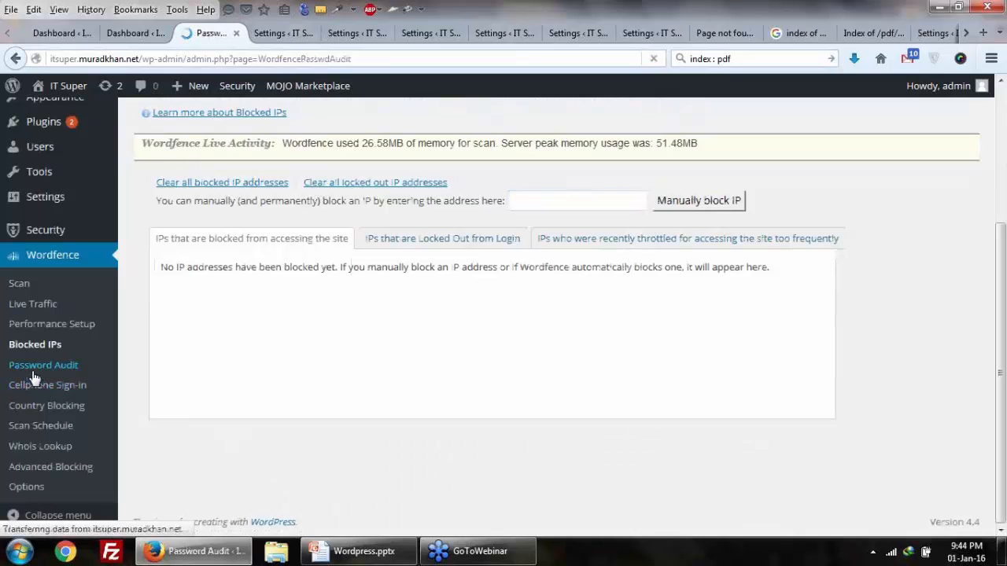
{"action": "scroll", "coordinate": [35, 375], "scroll_direction": "down", "scroll_amount": 6}
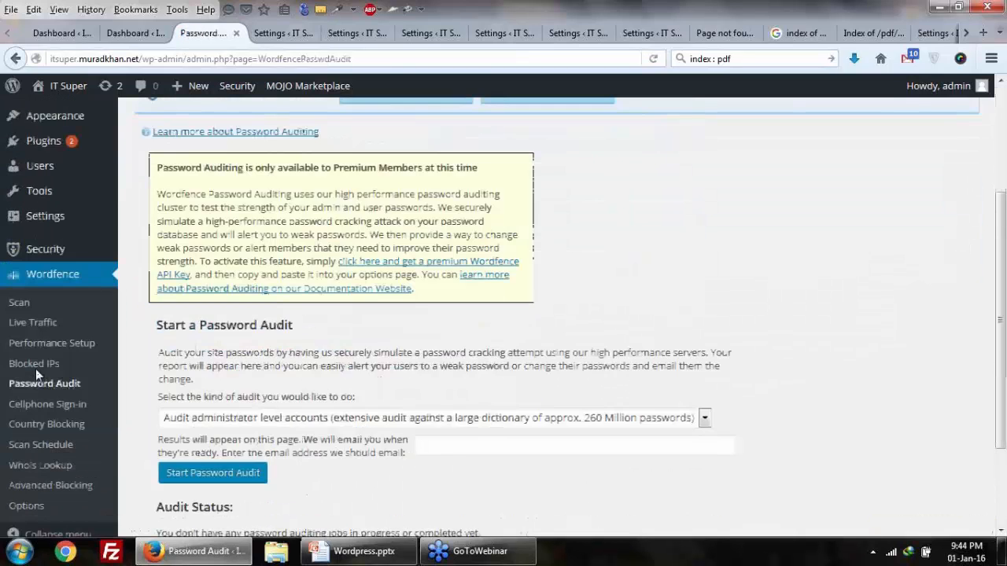
{"action": "left_click", "coordinate": [417, 361]}
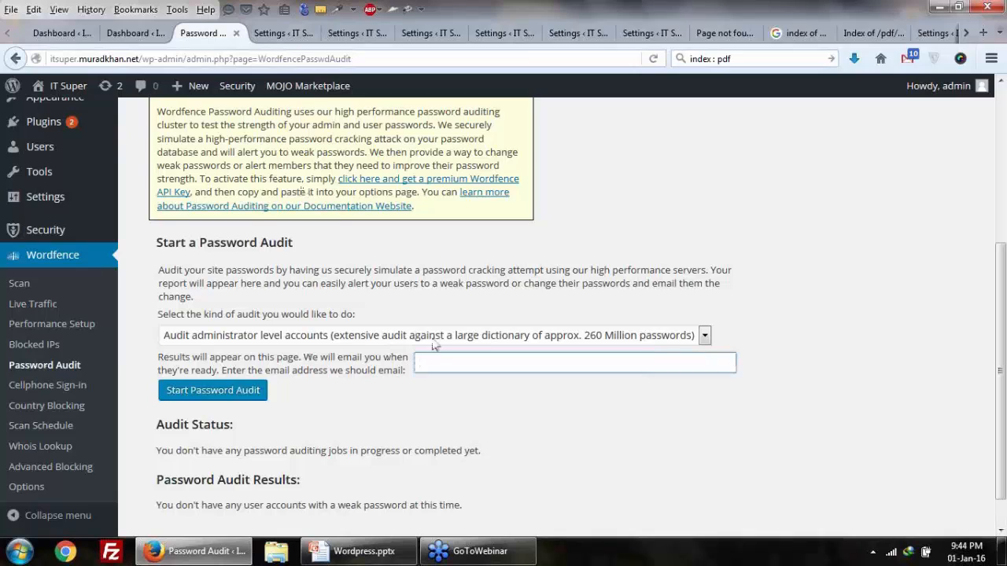
{"action": "left_click", "coordinate": [435, 338]}
{"action": "left_click", "coordinate": [435, 348]}
{"action": "left_click", "coordinate": [470, 354]}
{"action": "left_click_drag", "start_coordinate": [407, 376], "coordinate": [166, 354]}
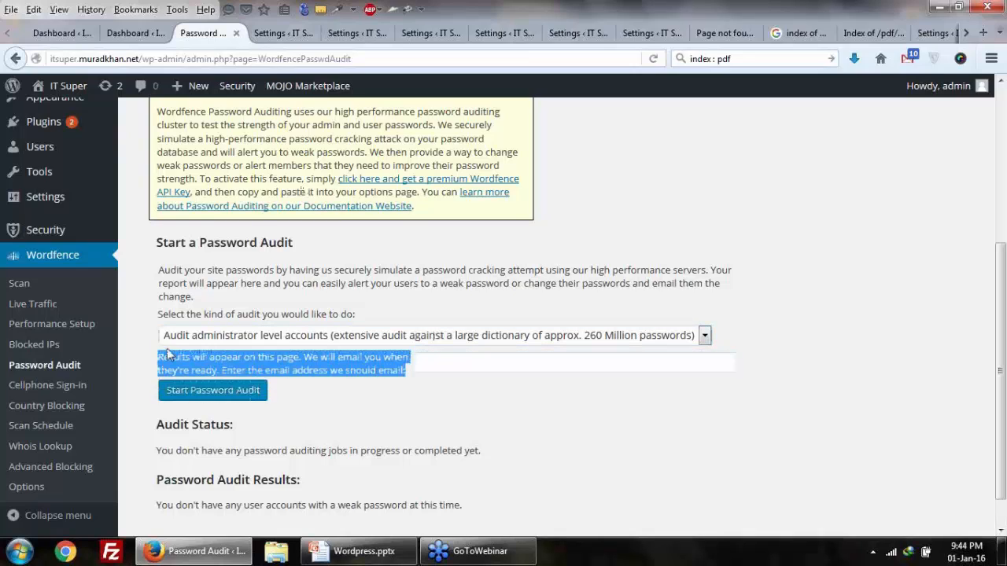
{"action": "scroll", "coordinate": [194, 340], "scroll_direction": "down", "scroll_amount": 1}
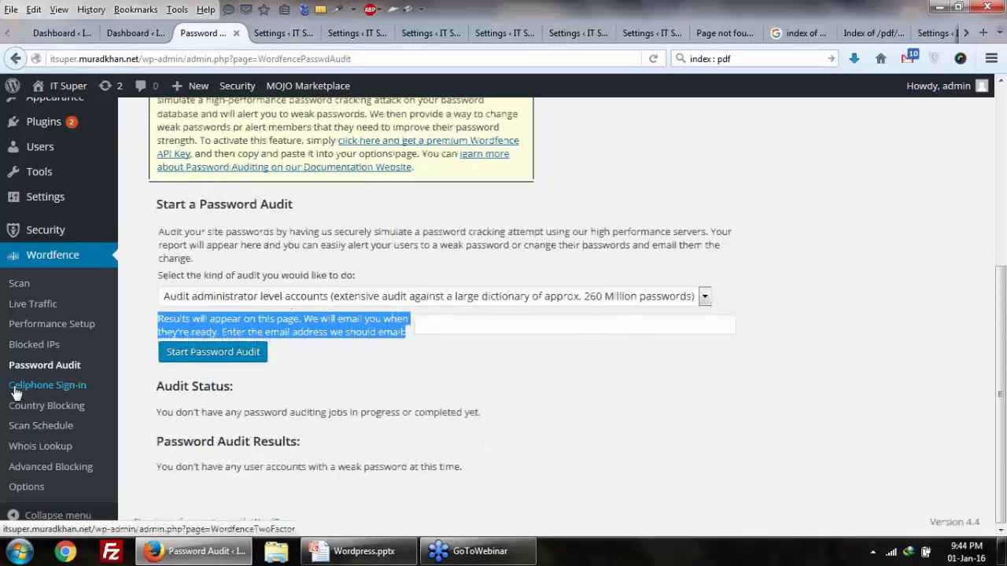
Step: Review the Wordfence Cellphone Sign-in form, clicking its username and phone number fields without typing
{"action": "left_click", "coordinate": [16, 393]}
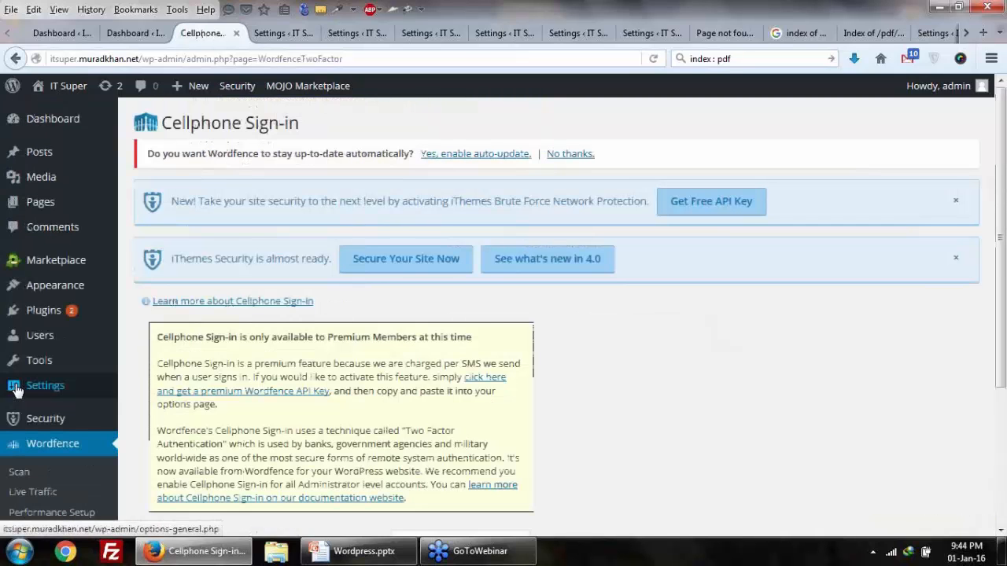
{"action": "scroll", "coordinate": [293, 385], "scroll_direction": "down", "scroll_amount": 3}
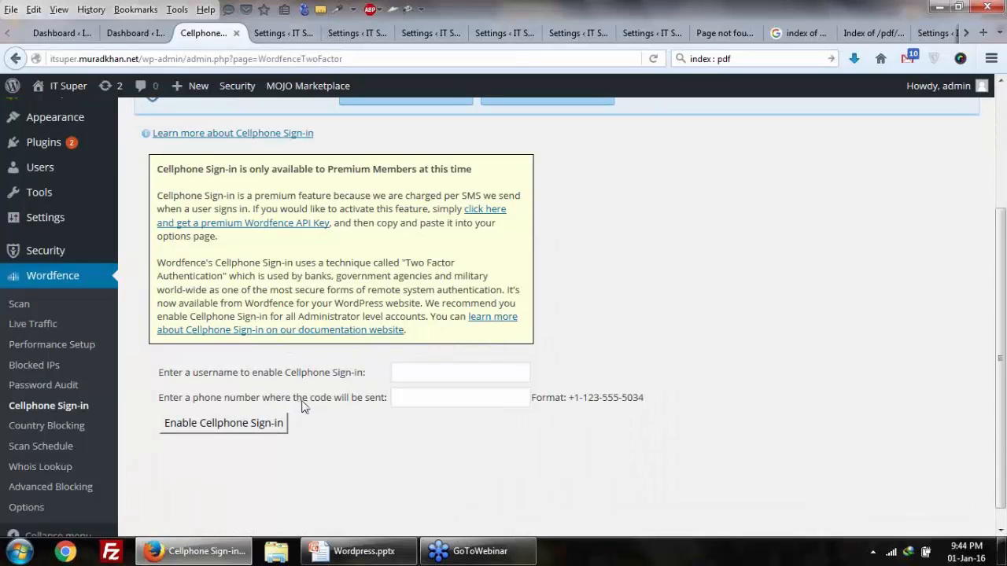
{"action": "left_click", "coordinate": [390, 375]}
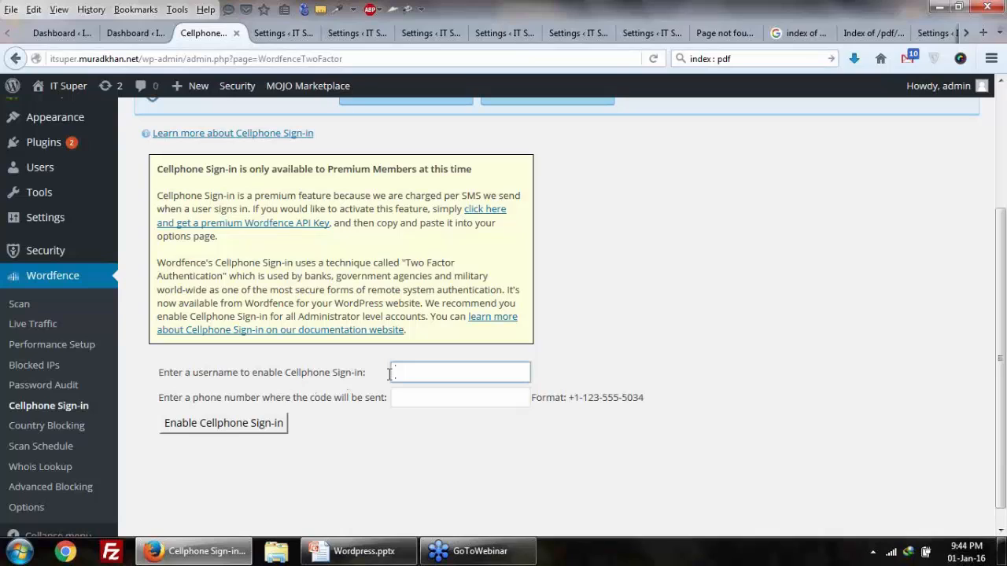
{"action": "left_click", "coordinate": [403, 392]}
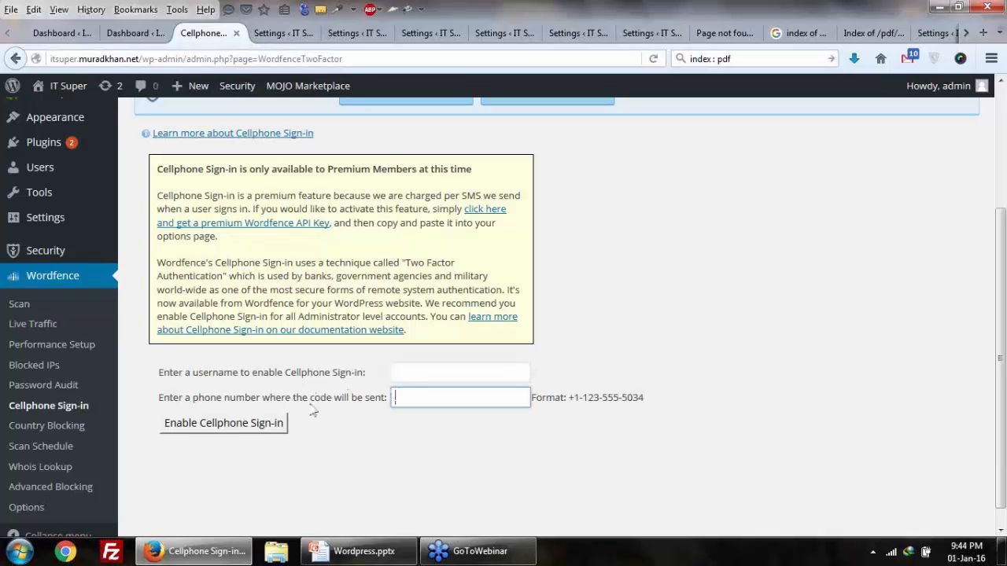
{"action": "left_click_drag", "start_coordinate": [311, 405], "coordinate": [376, 398]}
{"action": "left_click", "coordinate": [409, 396]}
{"action": "left_click", "coordinate": [419, 374]}
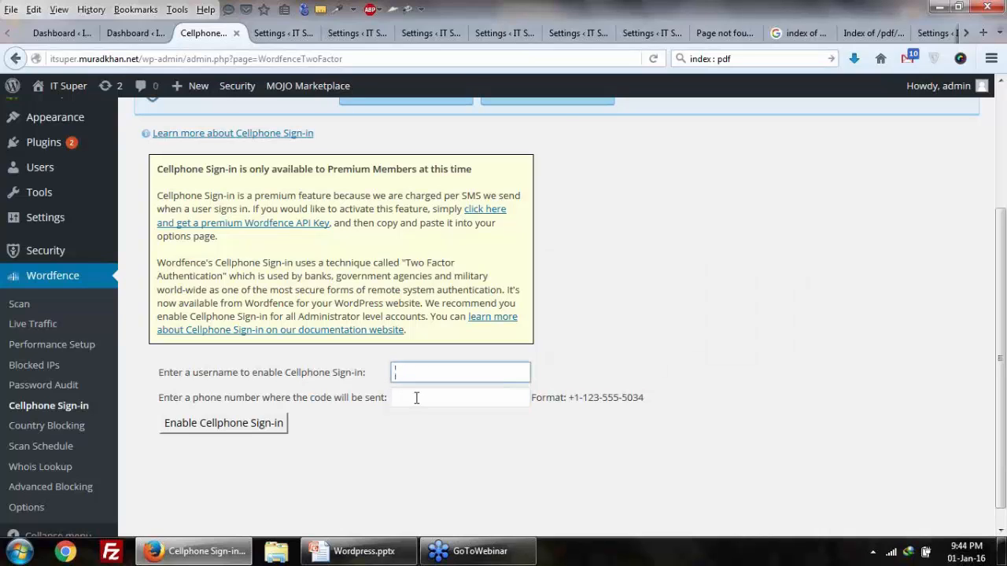
{"action": "left_click", "coordinate": [416, 399]}
{"action": "left_click", "coordinate": [406, 372]}
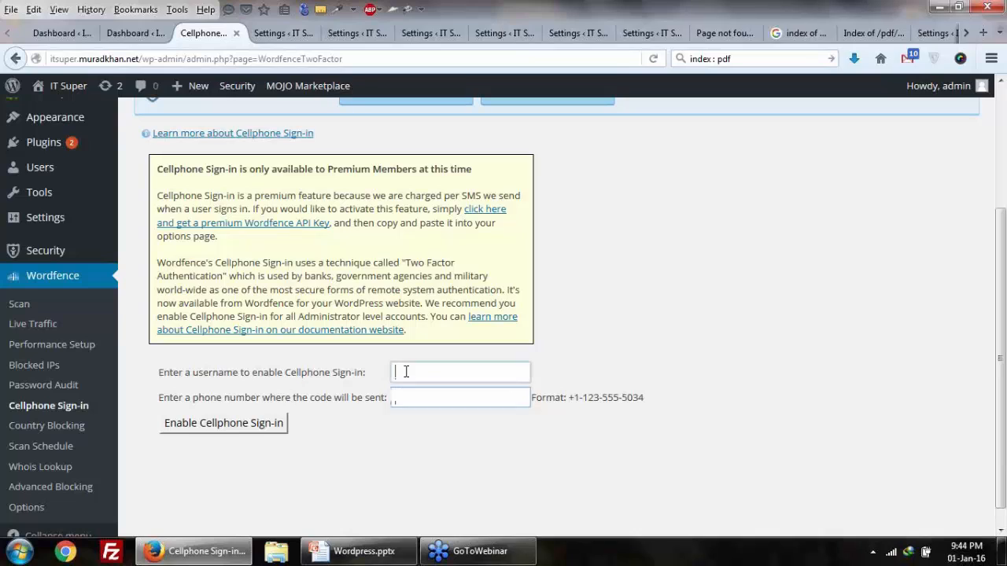
{"action": "left_click", "coordinate": [402, 397]}
{"action": "left_click", "coordinate": [413, 374]}
{"action": "left_click", "coordinate": [415, 395]}
{"action": "left_click", "coordinate": [415, 377]}
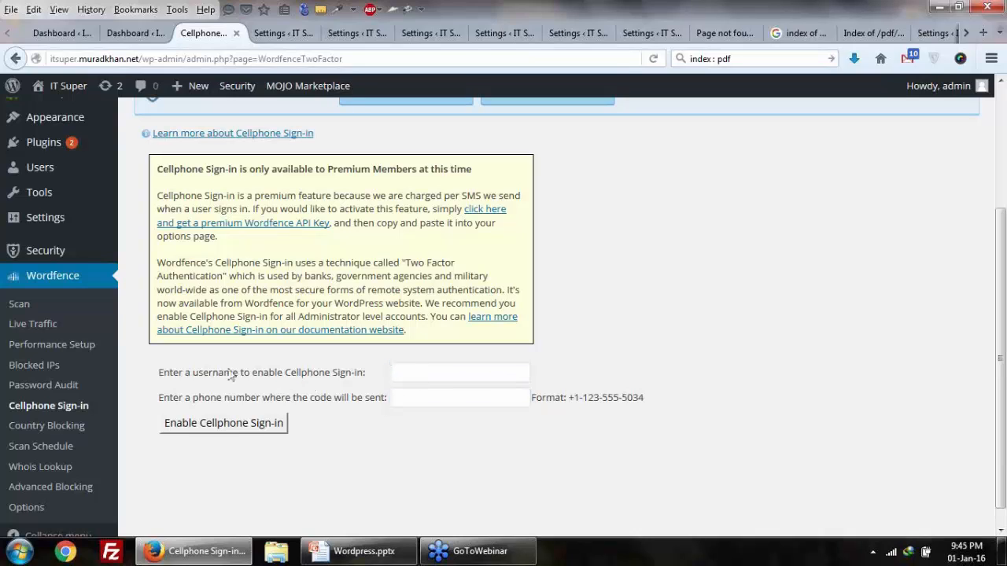
{"action": "left_click_drag", "start_coordinate": [184, 373], "coordinate": [291, 373]}
{"action": "scroll", "coordinate": [75, 405], "scroll_direction": "down", "scroll_amount": 1}
{"action": "left_click", "coordinate": [72, 409]}
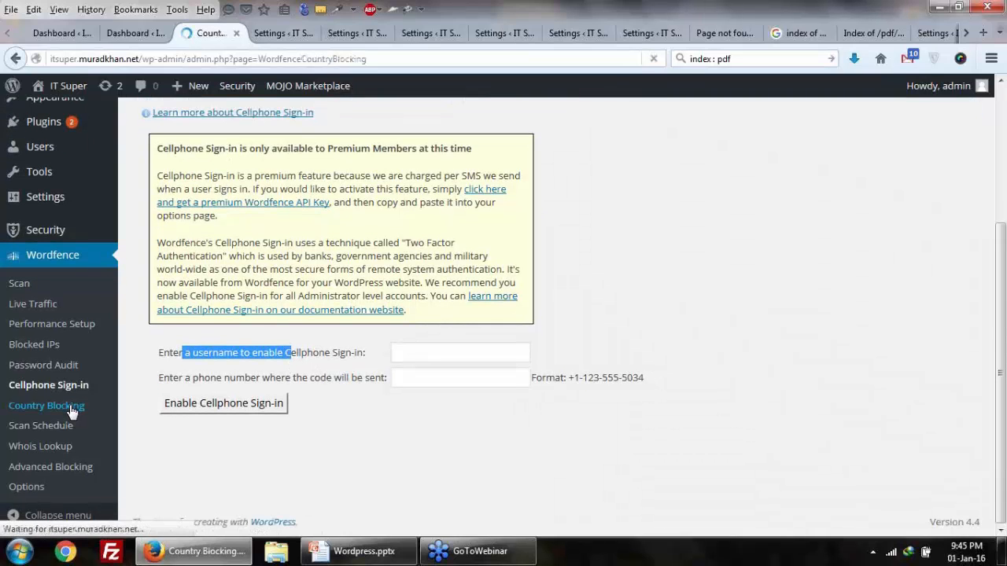
{"action": "scroll", "coordinate": [70, 406], "scroll_direction": "down", "scroll_amount": 4}
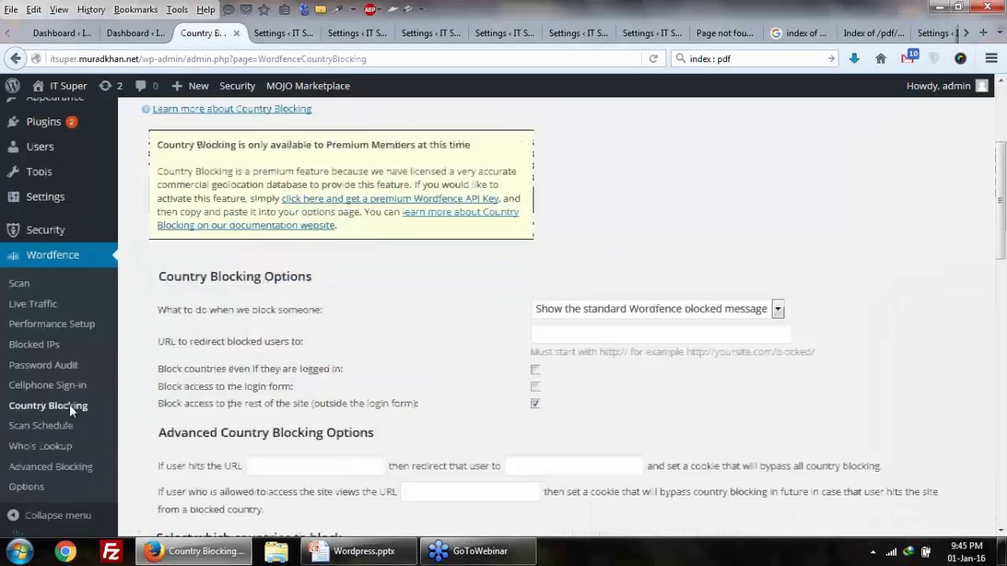
{"action": "scroll", "coordinate": [295, 367], "scroll_direction": "down", "scroll_amount": 3}
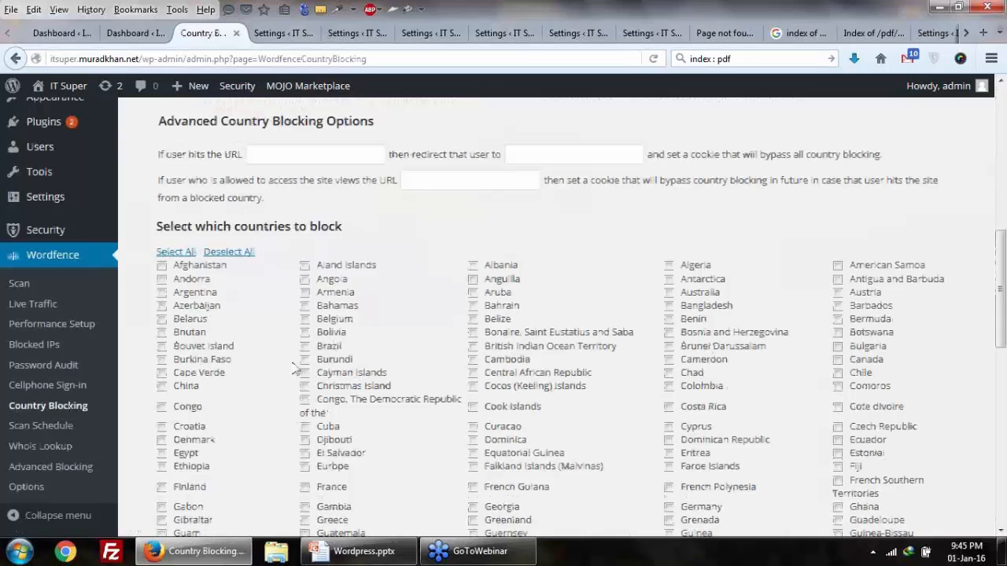
{"action": "scroll", "coordinate": [295, 367], "scroll_direction": "down", "scroll_amount": 4}
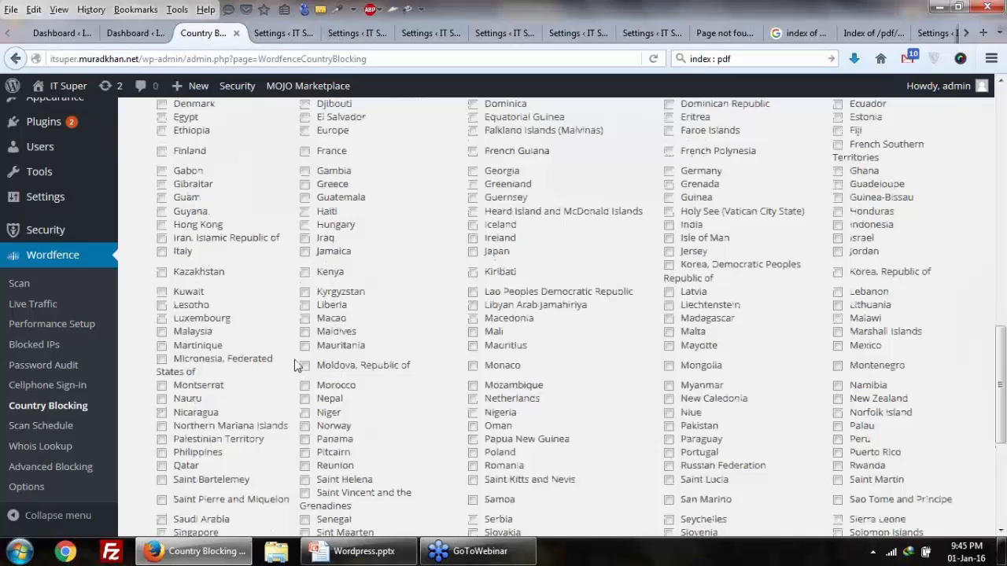
{"action": "scroll", "coordinate": [295, 365], "scroll_direction": "up", "scroll_amount": 4}
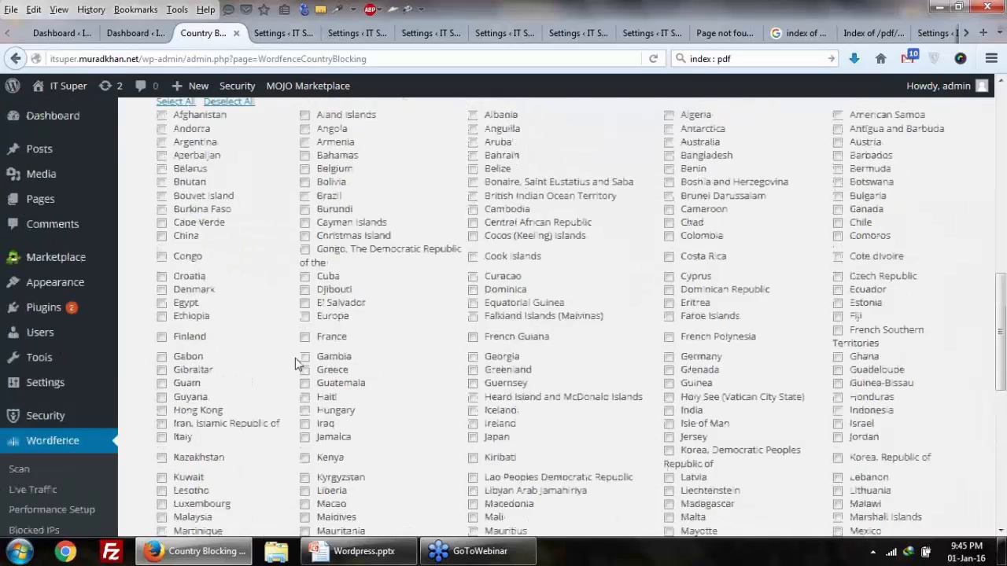
{"action": "scroll", "coordinate": [295, 364], "scroll_direction": "down", "scroll_amount": 2}
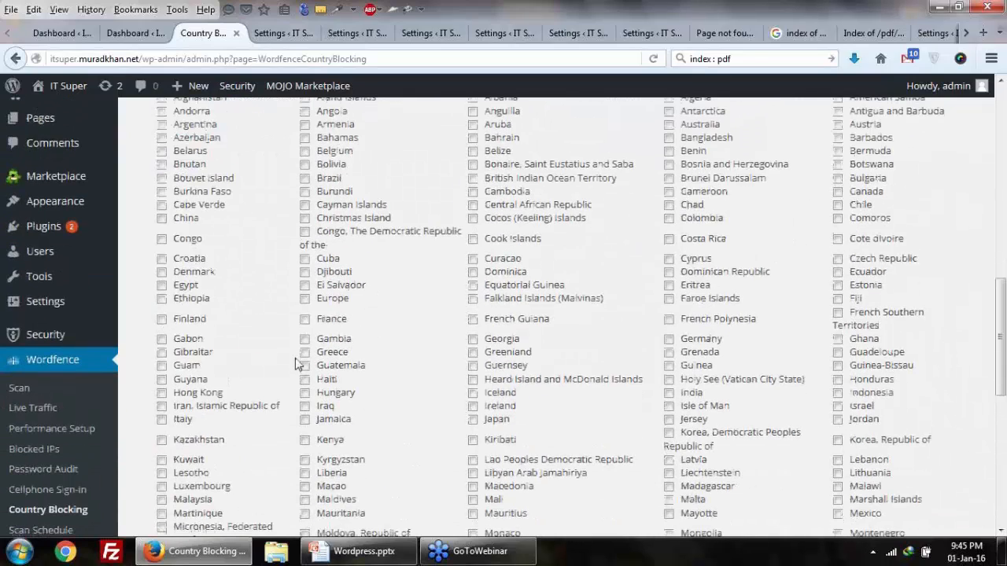
{"action": "scroll", "coordinate": [295, 362], "scroll_direction": "down", "scroll_amount": 5}
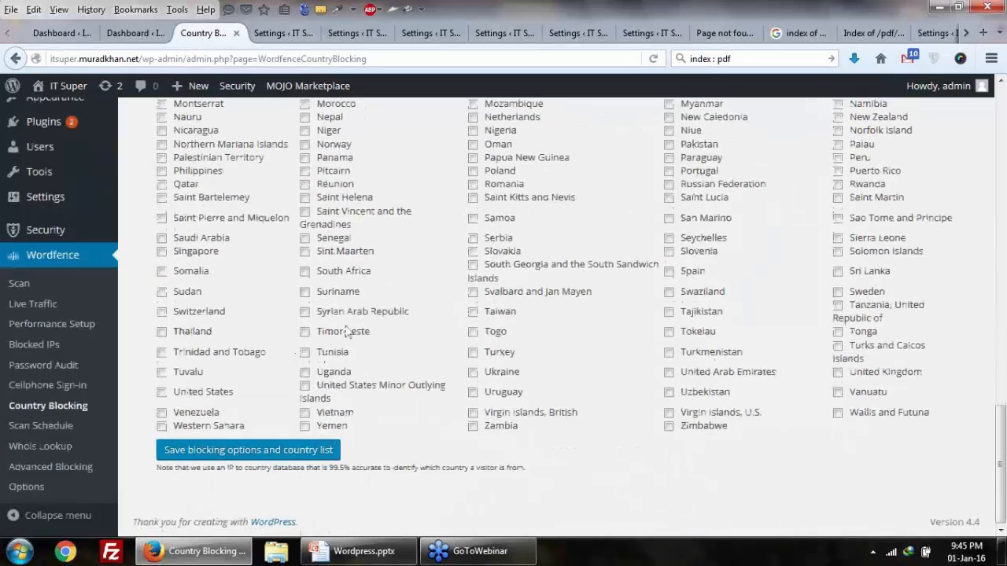
{"action": "scroll", "coordinate": [346, 332], "scroll_direction": "up", "scroll_amount": 2}
{"action": "scroll", "coordinate": [346, 331], "scroll_direction": "down", "scroll_amount": 1}
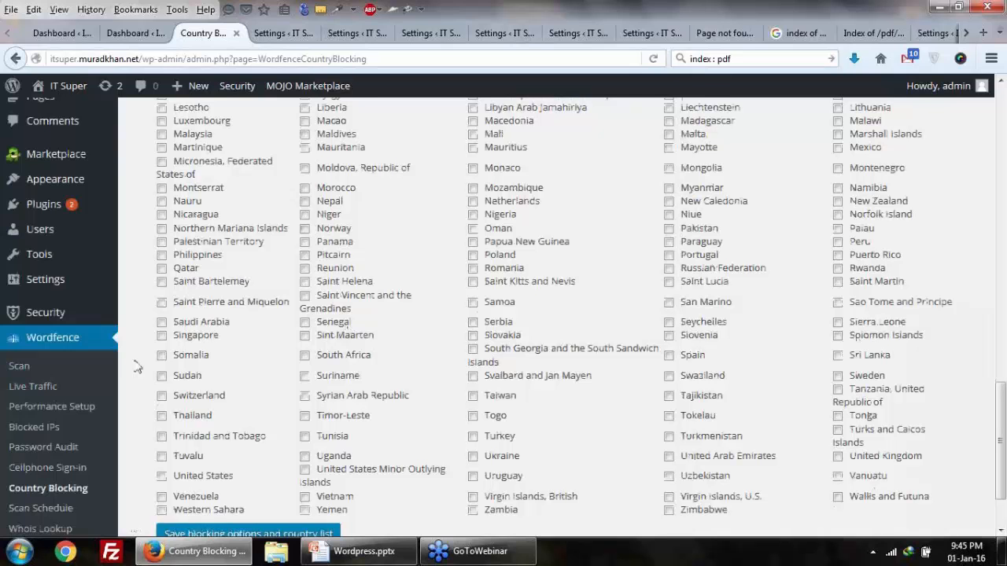
{"action": "scroll", "coordinate": [136, 367], "scroll_direction": "up", "scroll_amount": 3}
{"action": "scroll", "coordinate": [135, 367], "scroll_direction": "down", "scroll_amount": 3}
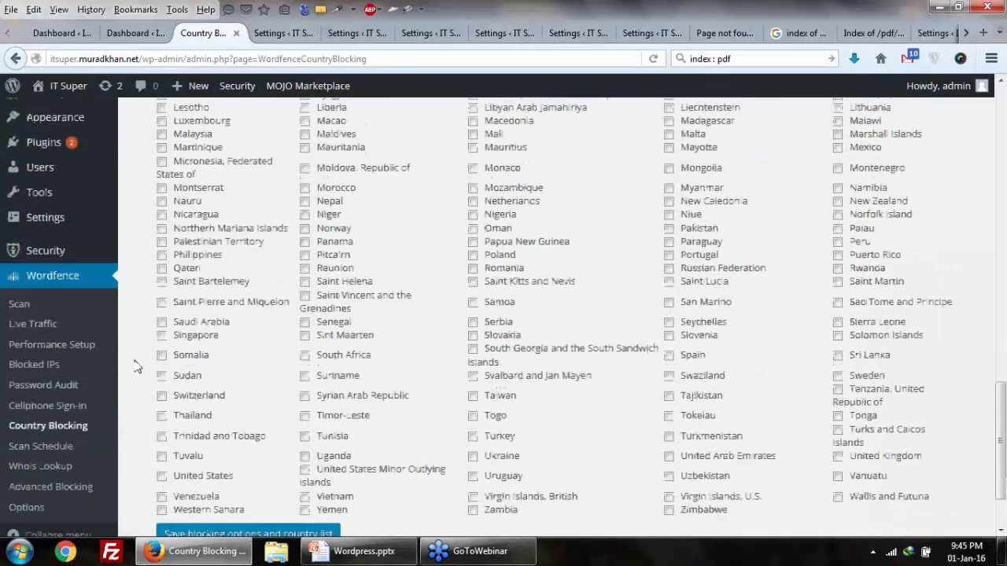
Step: Open Wordfence's Scan Schedule page and look over its weekly grid of scan hours
{"action": "left_click", "coordinate": [57, 454]}
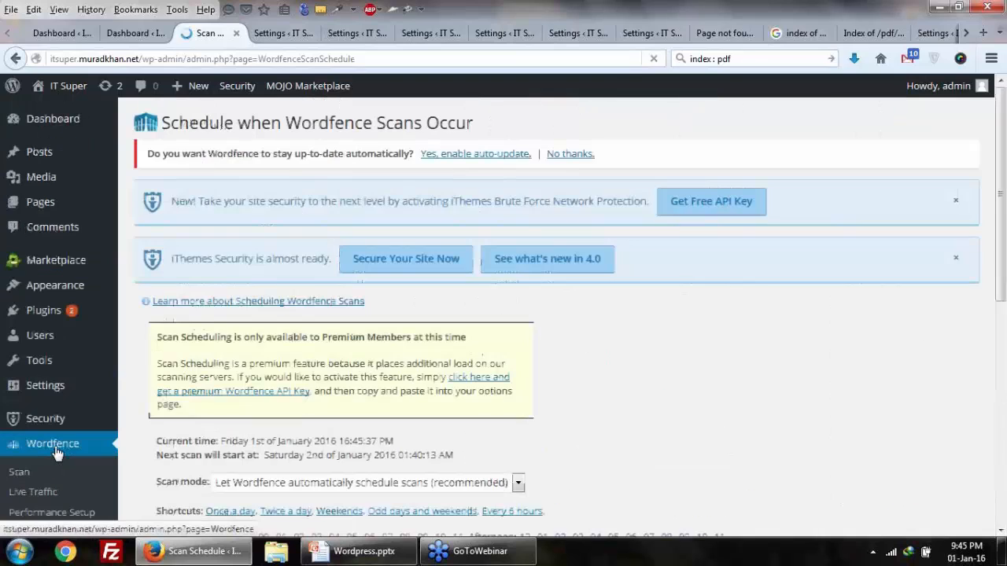
{"action": "scroll", "coordinate": [55, 453], "scroll_direction": "down", "scroll_amount": 6}
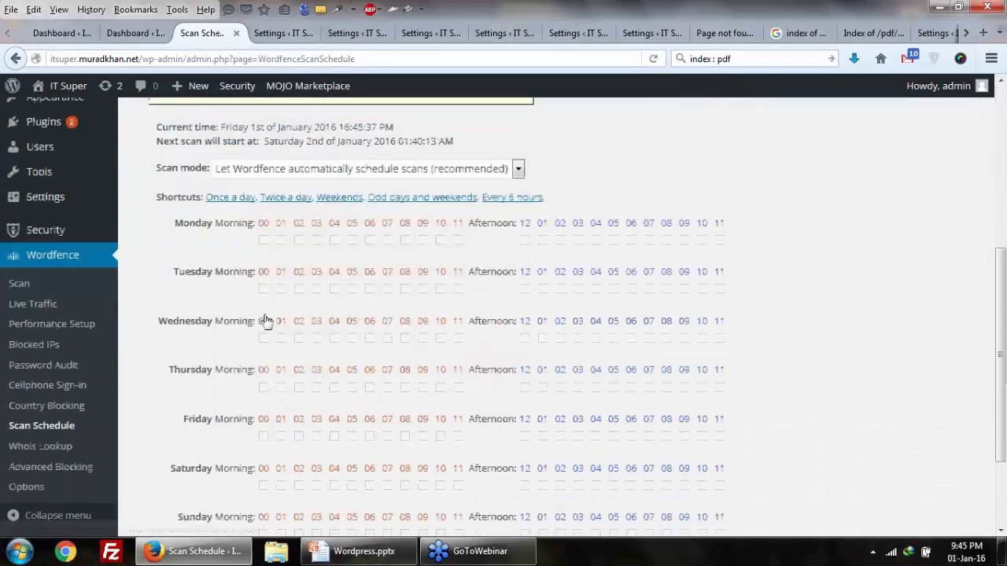
{"action": "scroll", "coordinate": [202, 346], "scroll_direction": "up", "scroll_amount": 2}
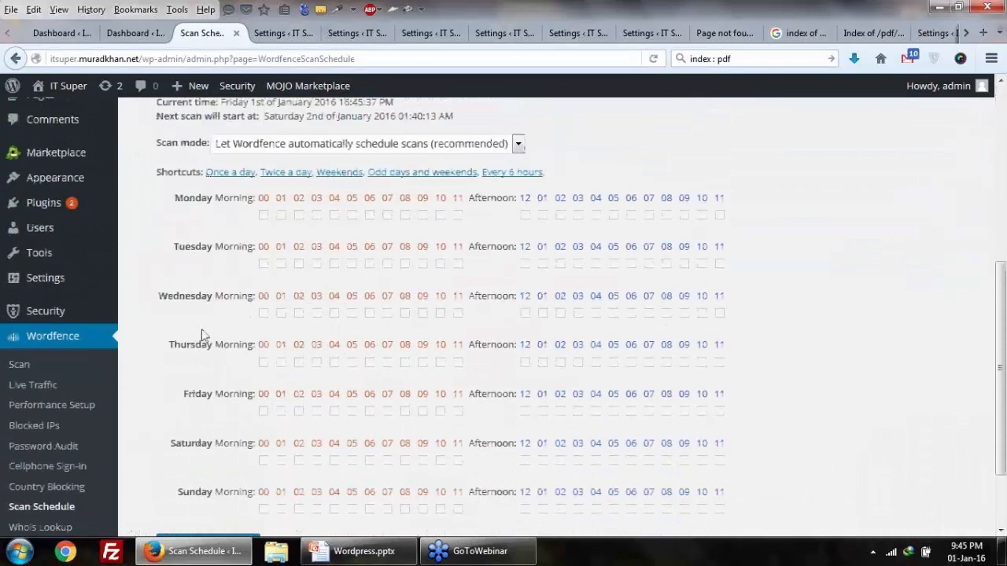
{"action": "scroll", "coordinate": [326, 306], "scroll_direction": "up", "scroll_amount": 4}
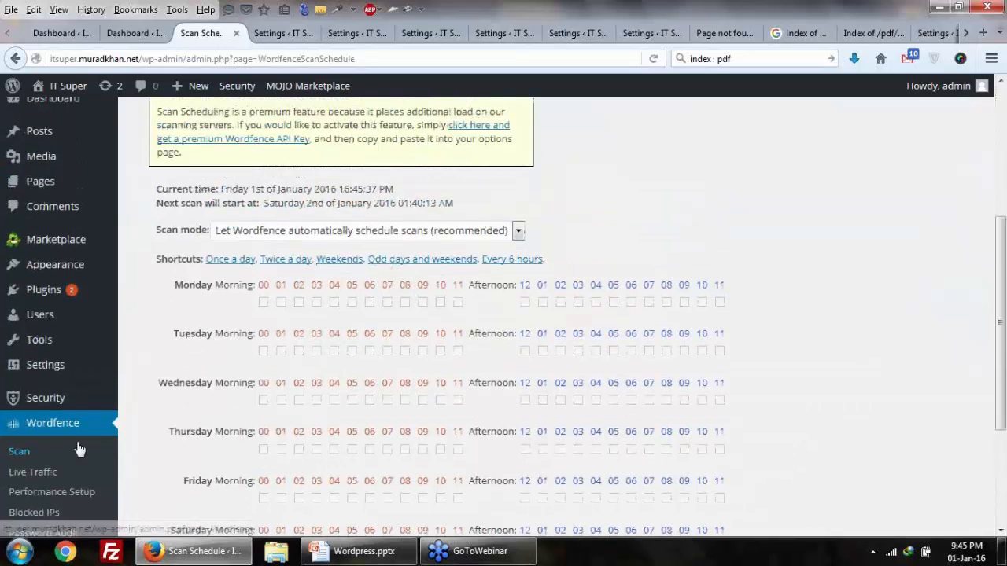
{"action": "scroll", "coordinate": [108, 428], "scroll_direction": "down", "scroll_amount": 3}
{"action": "scroll", "coordinate": [108, 430], "scroll_direction": "down", "scroll_amount": 3}
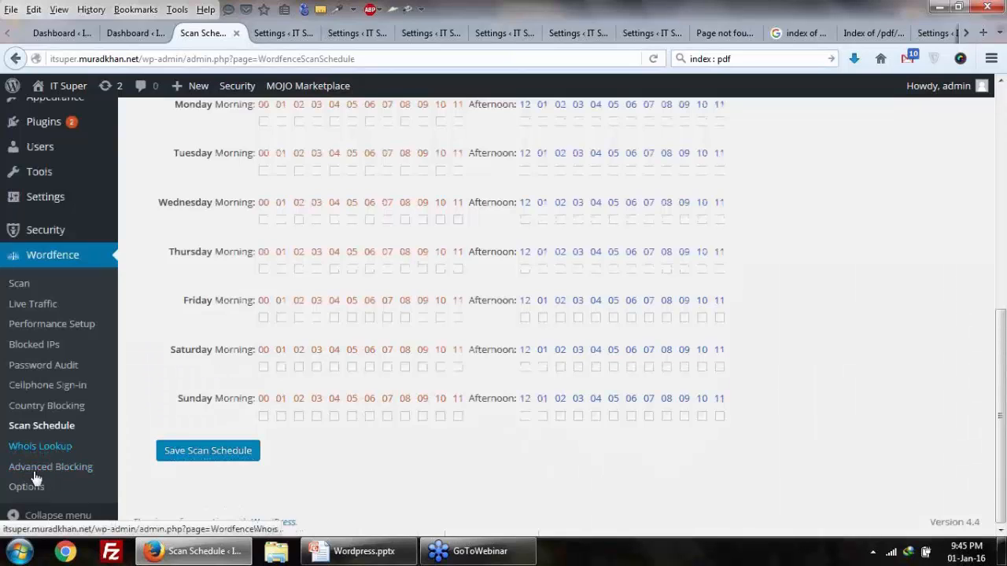
{"action": "scroll", "coordinate": [40, 476], "scroll_direction": "up", "scroll_amount": 1}
{"action": "scroll", "coordinate": [52, 460], "scroll_direction": "up", "scroll_amount": 4}
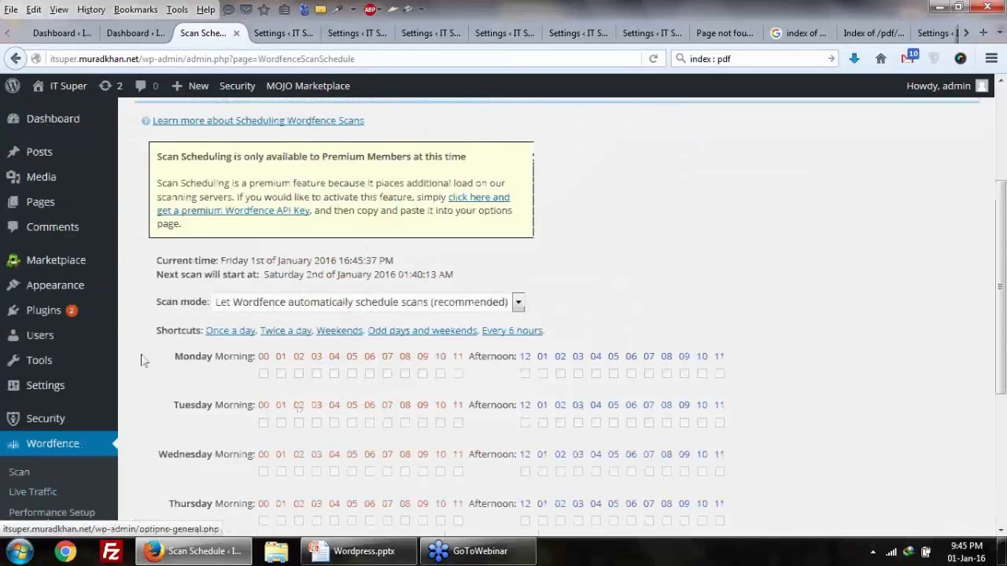
Step: In the PowerPoint plugins slide, highlight the All In One WP Security & Firewall line
{"action": "scroll", "coordinate": [143, 359], "scroll_direction": "down", "scroll_amount": 5}
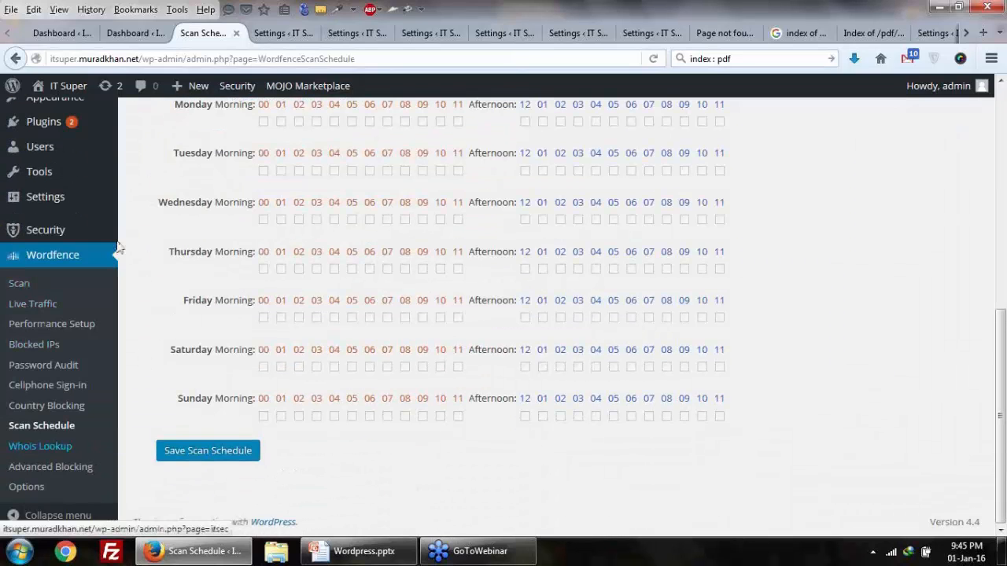
{"action": "left_click", "coordinate": [358, 554]}
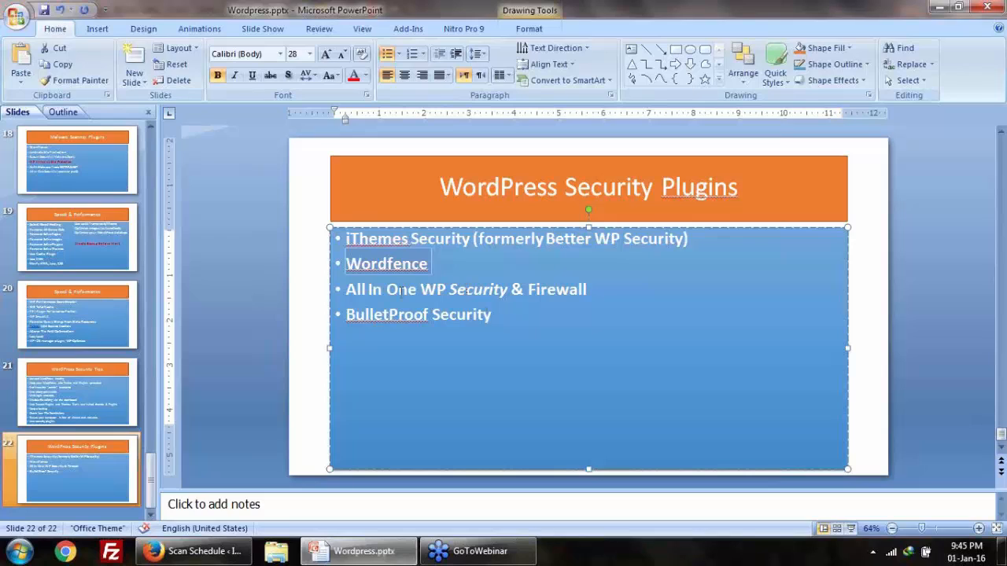
{"action": "left_click_drag", "start_coordinate": [347, 289], "coordinate": [587, 293]}
{"action": "key", "text": "ctrl+c"}
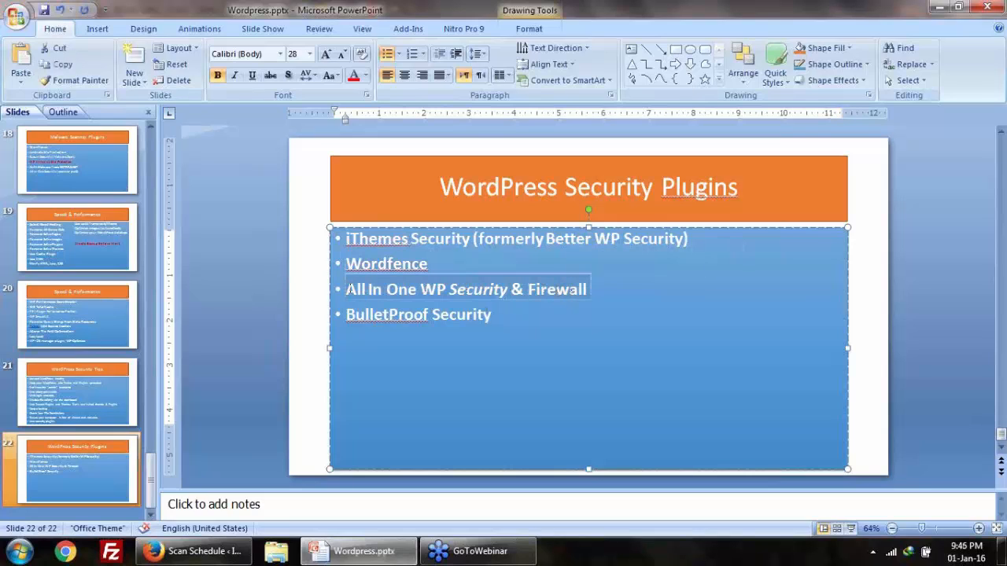
Step: Search Plugins > Add New for 'All In One WP Security & Firewall'
{"action": "left_click", "coordinate": [197, 551]}
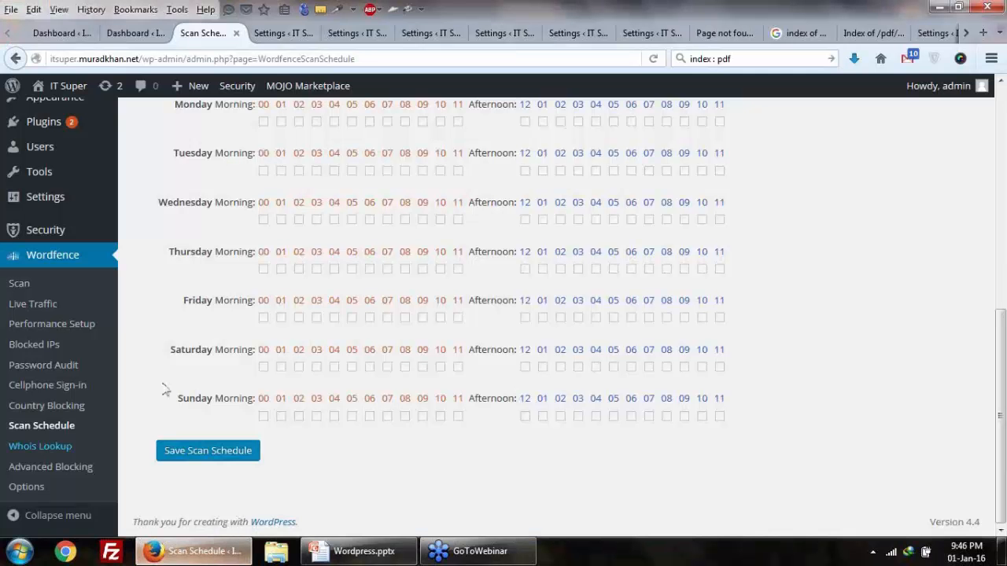
{"action": "scroll", "coordinate": [67, 264], "scroll_direction": "up", "scroll_amount": 5}
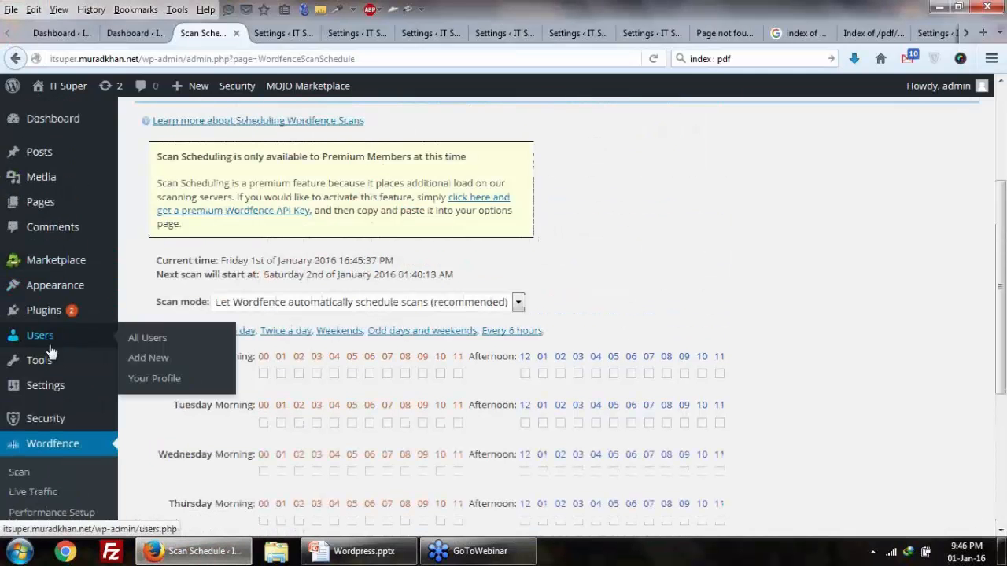
{"action": "mouse_move", "coordinate": [67, 312]}
{"action": "left_click", "coordinate": [127, 340]}
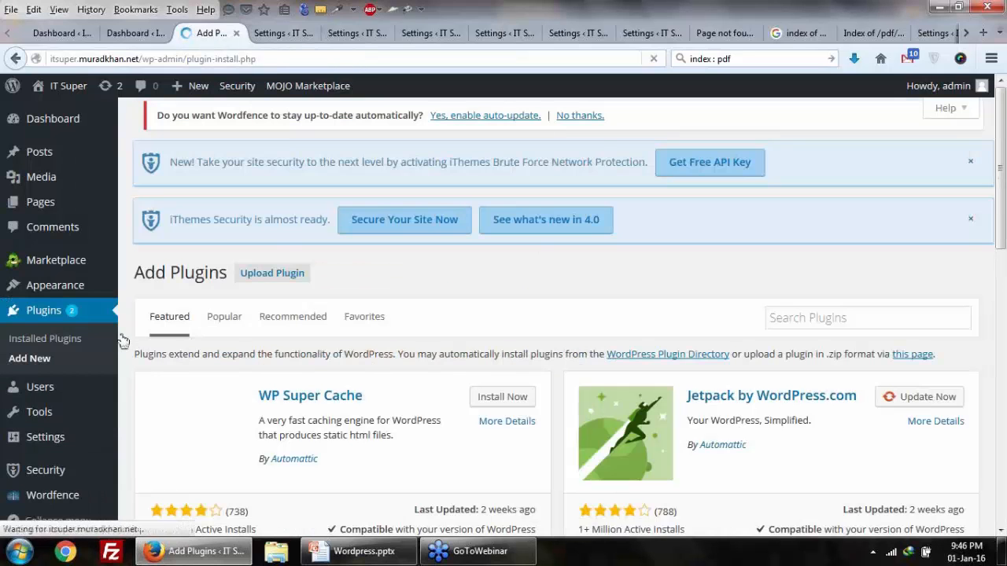
{"action": "left_click", "coordinate": [812, 318]}
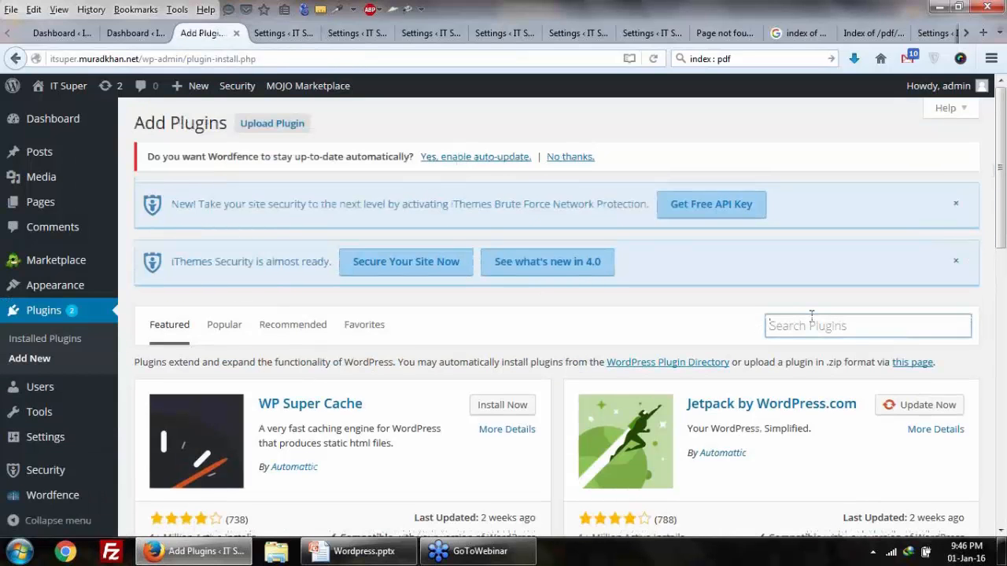
{"action": "key", "text": "ctrl+v"}
{"action": "key", "text": "Return"}
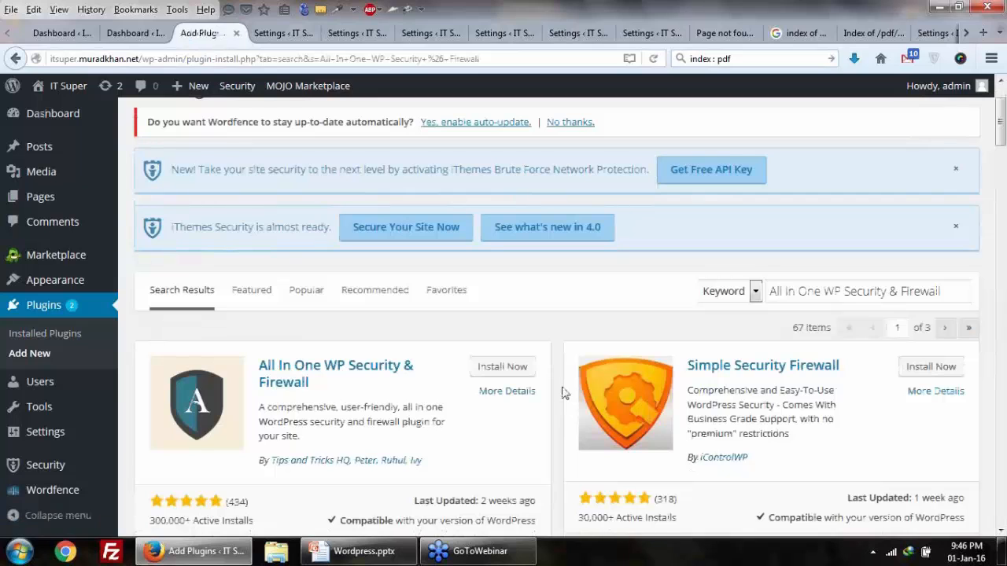
Step: Install the All In One WP Security & Firewall 4.0.3 plugin and activate it
{"action": "scroll", "coordinate": [562, 394], "scroll_direction": "down", "scroll_amount": 2}
{"action": "left_click", "coordinate": [510, 289]}
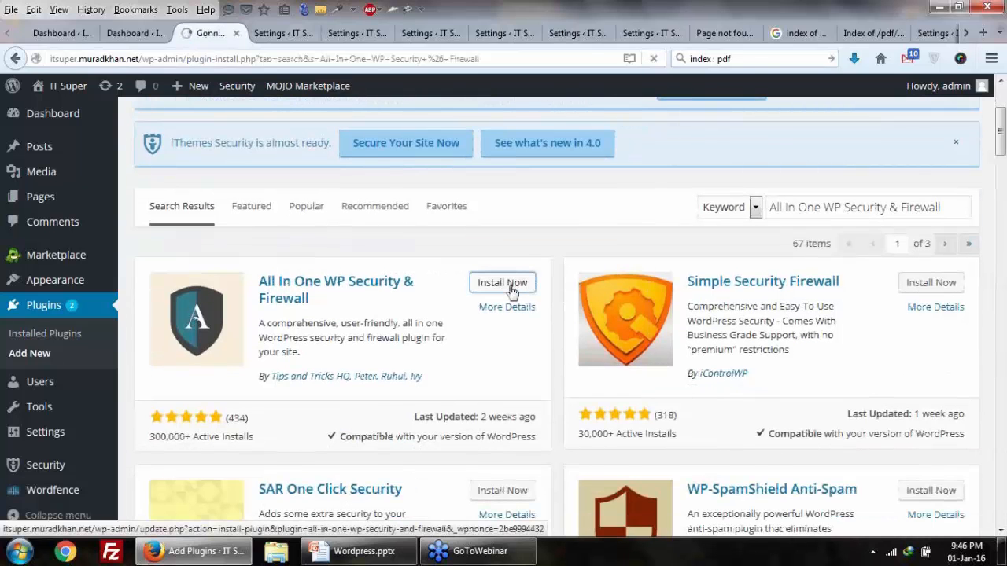
{"action": "scroll", "coordinate": [510, 291], "scroll_direction": "down", "scroll_amount": 4}
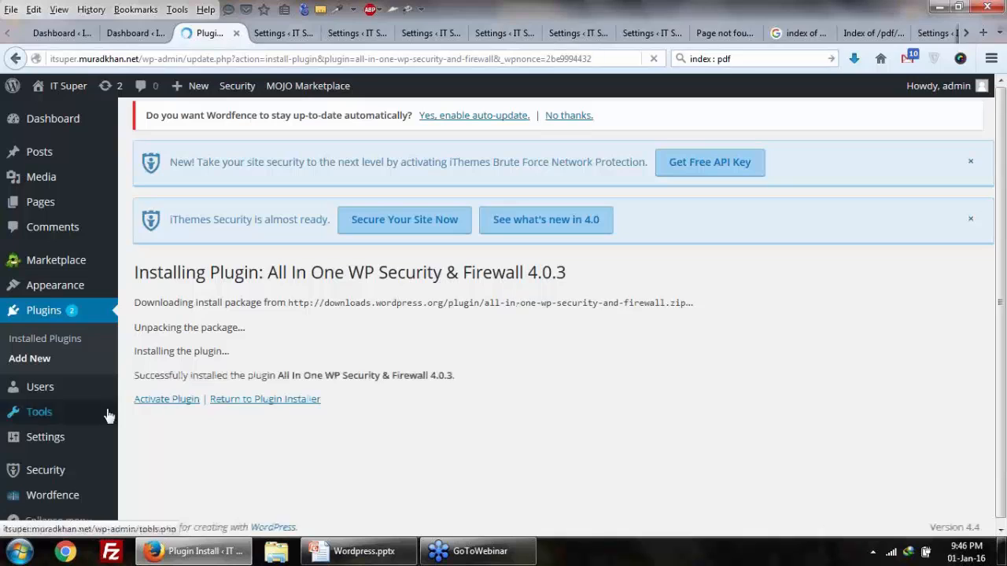
{"action": "left_click", "coordinate": [146, 401]}
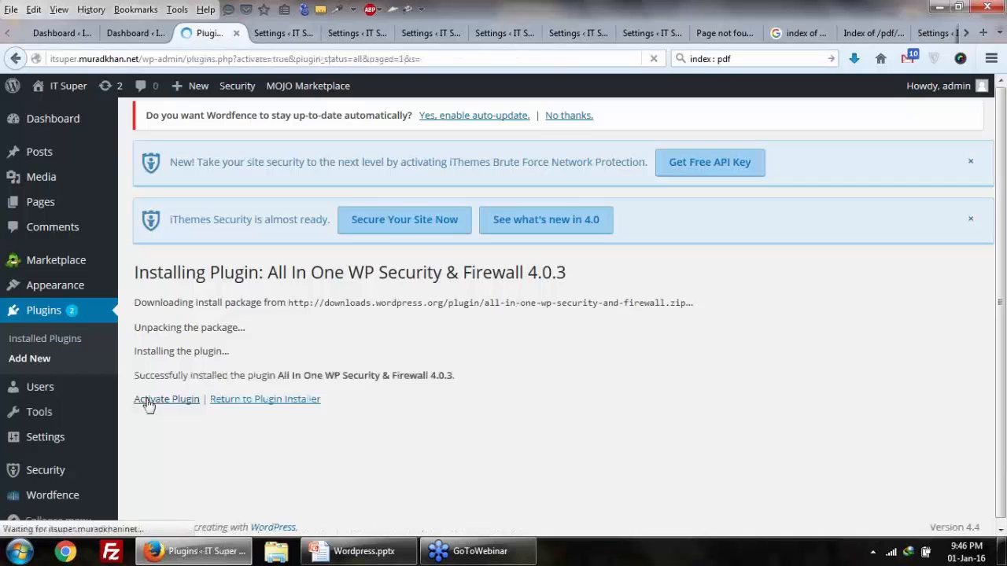
Step: Open the WP Security Dashboard and highlight the Security Strength Meter's 50 of 470 points
{"action": "scroll", "coordinate": [149, 406], "scroll_direction": "down", "scroll_amount": 7}
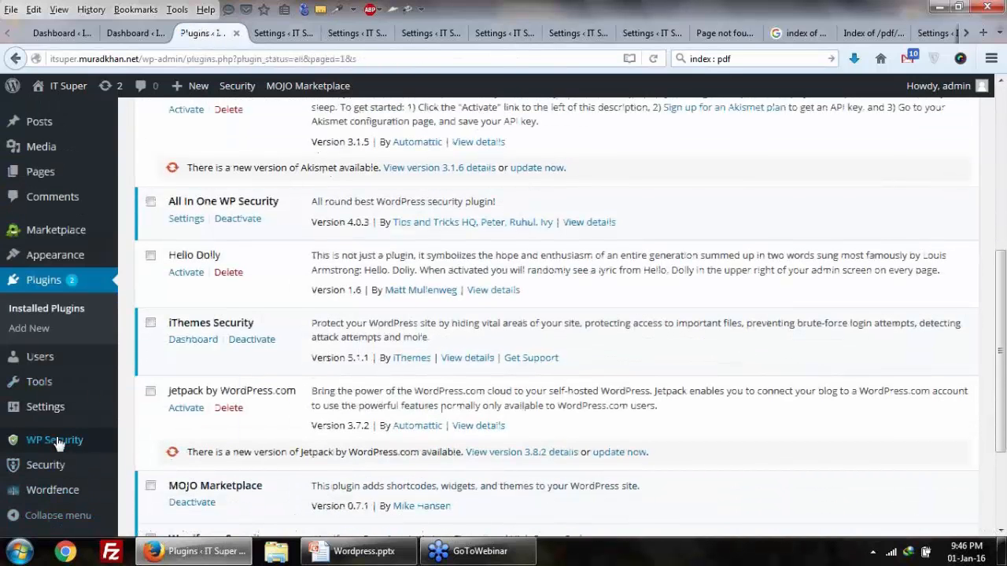
{"action": "mouse_move", "coordinate": [56, 444]}
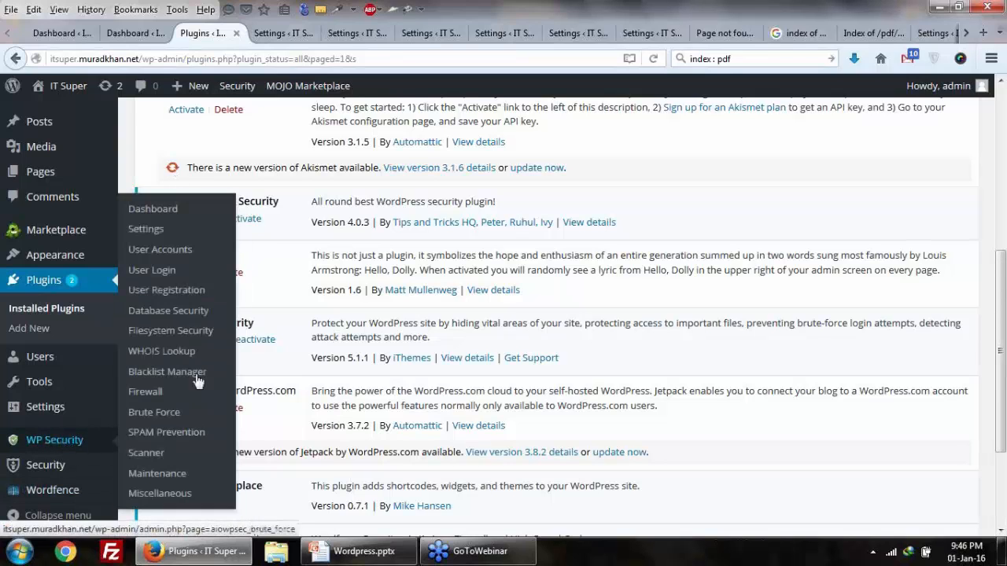
{"action": "left_click", "coordinate": [151, 211]}
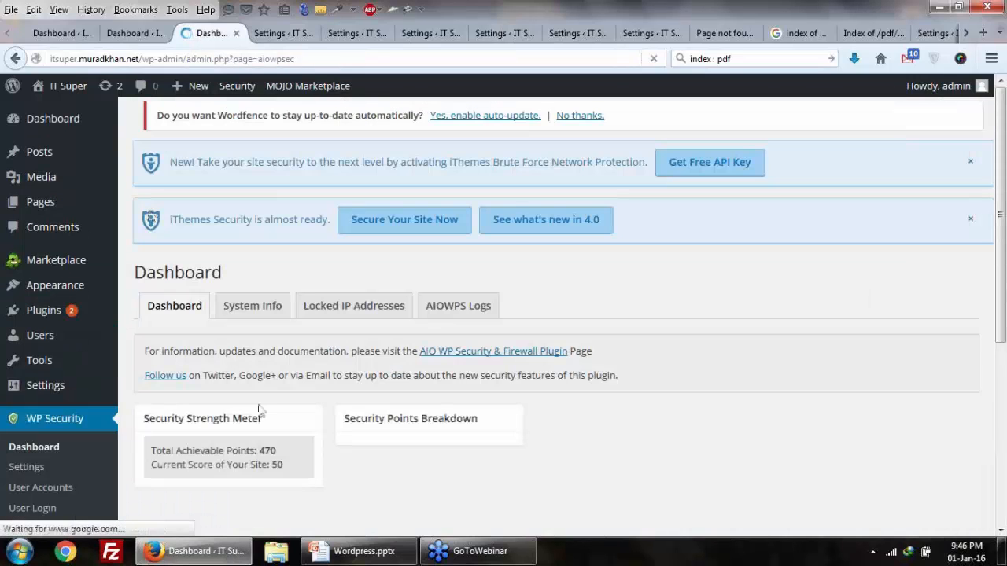
{"action": "scroll", "coordinate": [259, 407], "scroll_direction": "down", "scroll_amount": 2}
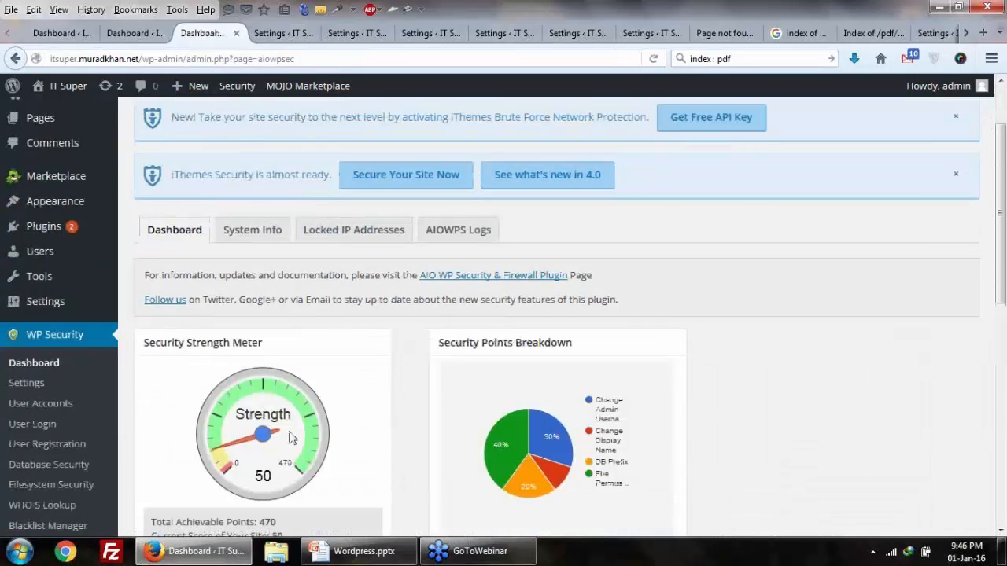
{"action": "scroll", "coordinate": [291, 438], "scroll_direction": "down", "scroll_amount": 2}
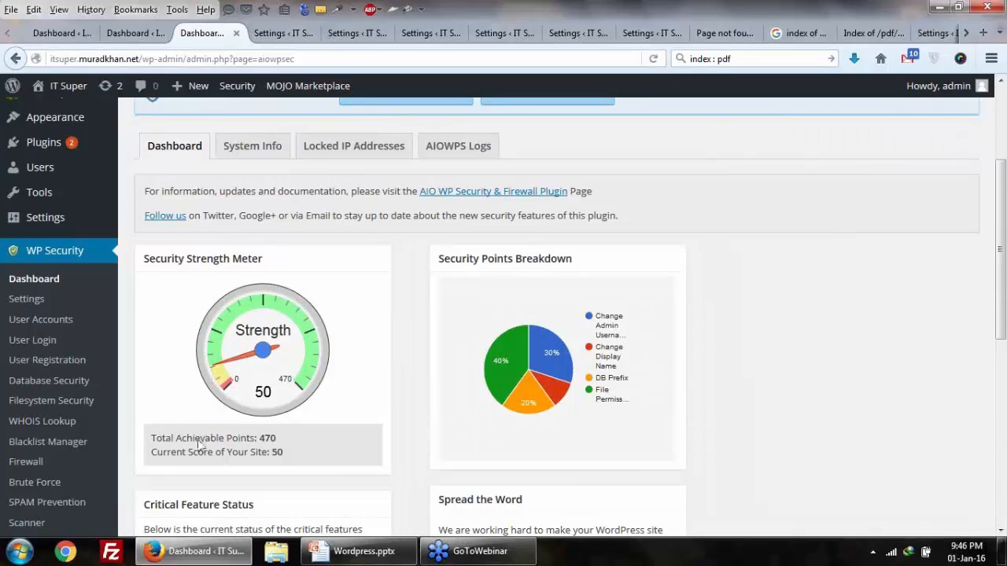
{"action": "left_click_drag", "start_coordinate": [256, 441], "coordinate": [231, 458]}
{"action": "scroll", "coordinate": [268, 393], "scroll_direction": "down", "scroll_amount": 2}
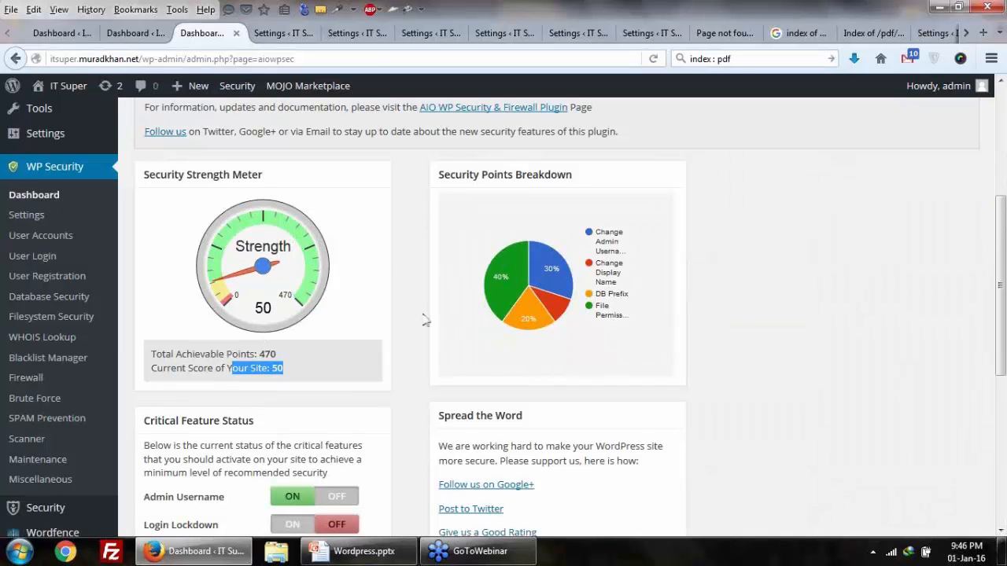
{"action": "scroll", "coordinate": [424, 323], "scroll_direction": "down", "scroll_amount": 2}
{"action": "scroll", "coordinate": [425, 337], "scroll_direction": "down", "scroll_amount": 4}
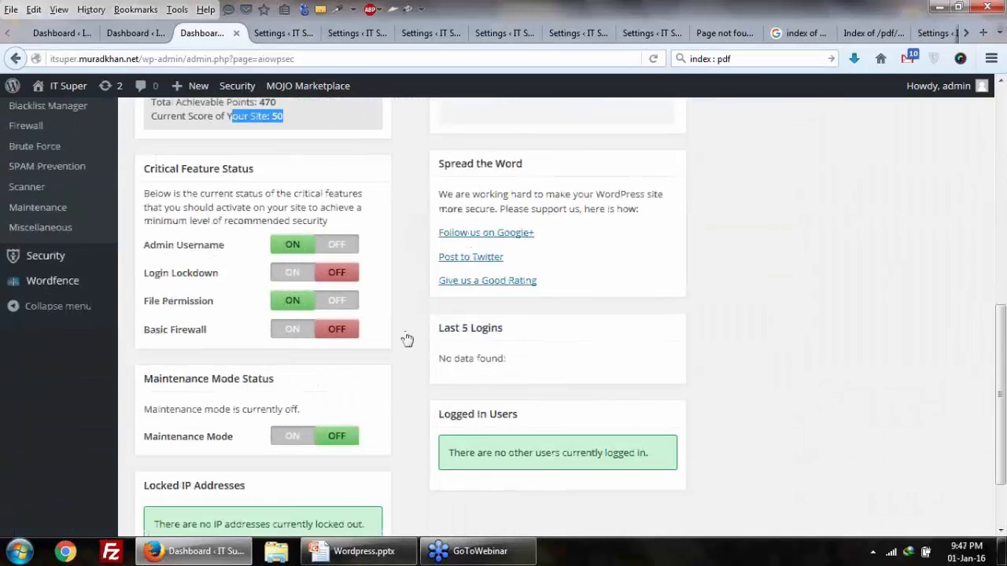
{"action": "scroll", "coordinate": [393, 310], "scroll_direction": "up", "scroll_amount": 6}
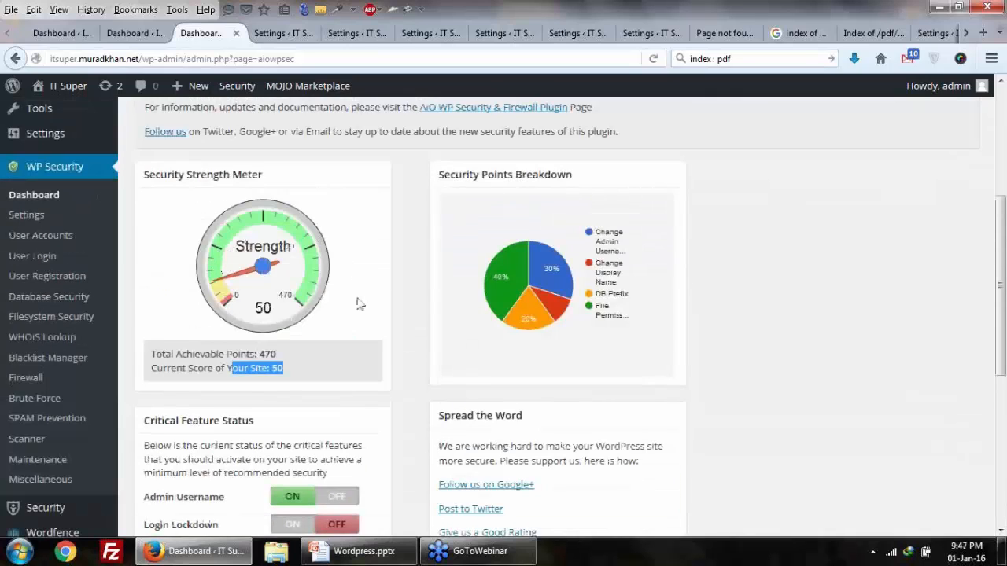
{"action": "scroll", "coordinate": [358, 306], "scroll_direction": "down", "scroll_amount": 4}
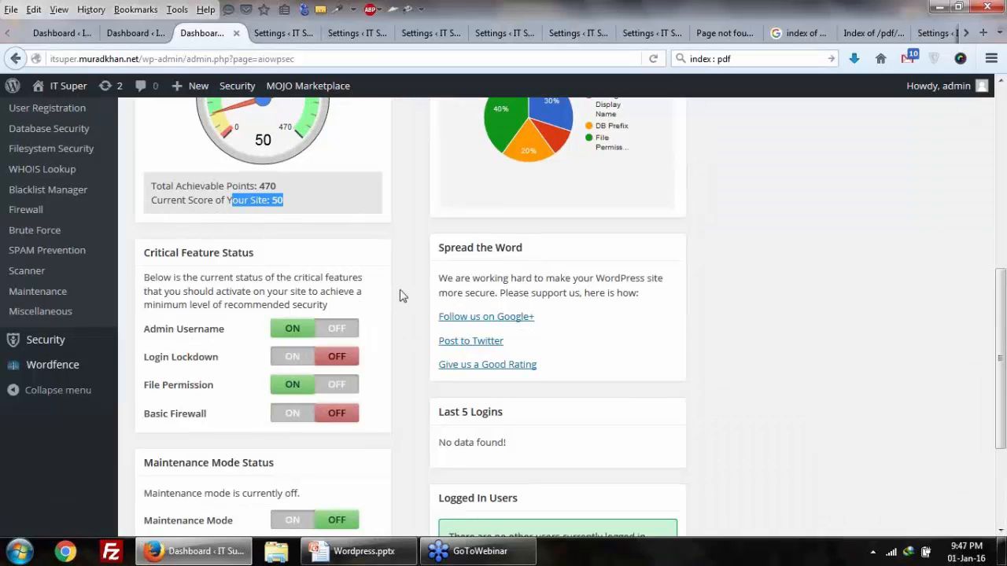
{"action": "scroll", "coordinate": [399, 296], "scroll_direction": "up", "scroll_amount": 2}
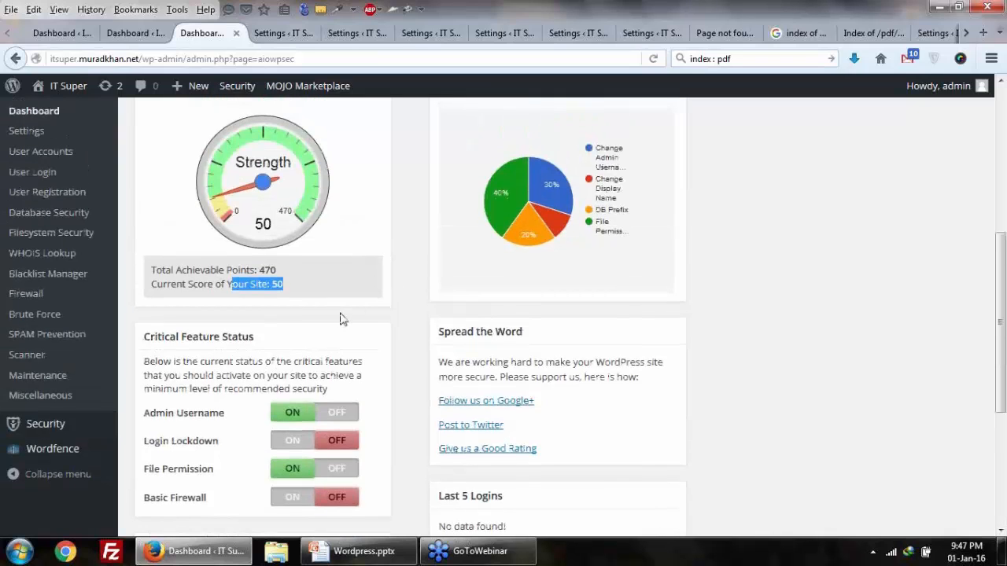
{"action": "scroll", "coordinate": [354, 319], "scroll_direction": "down", "scroll_amount": 2}
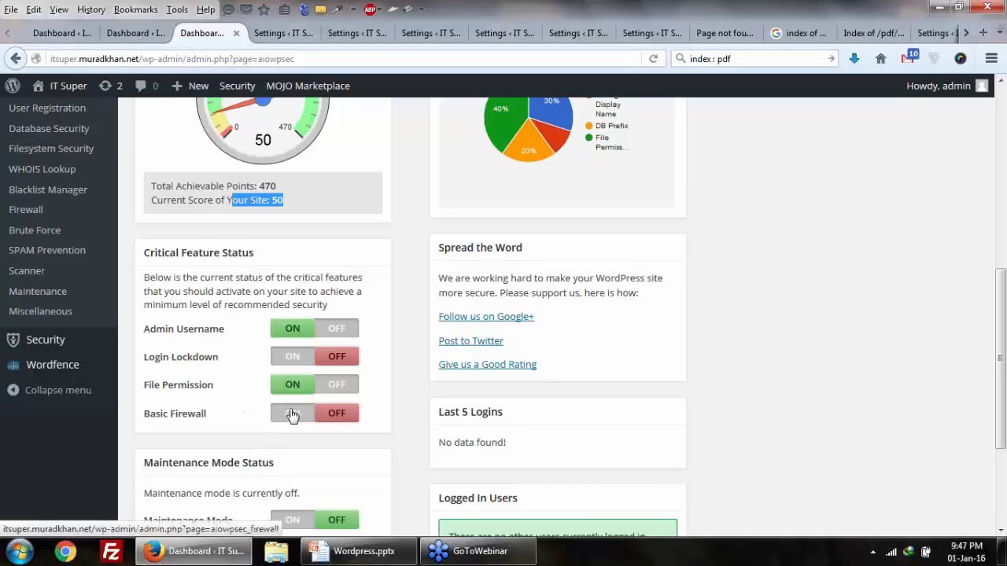
{"action": "scroll", "coordinate": [291, 415], "scroll_direction": "down", "scroll_amount": 4}
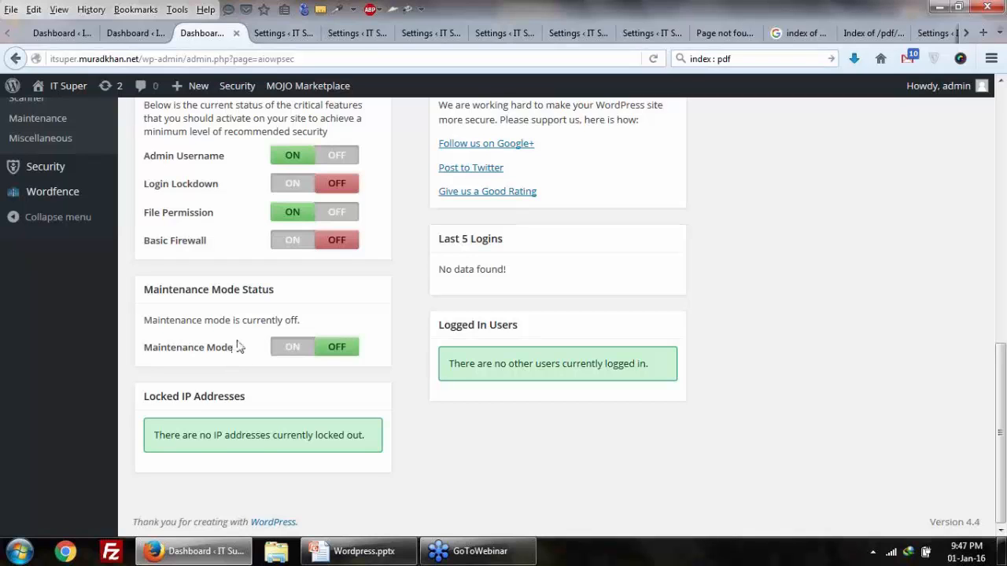
{"action": "scroll", "coordinate": [240, 347], "scroll_direction": "up", "scroll_amount": 2}
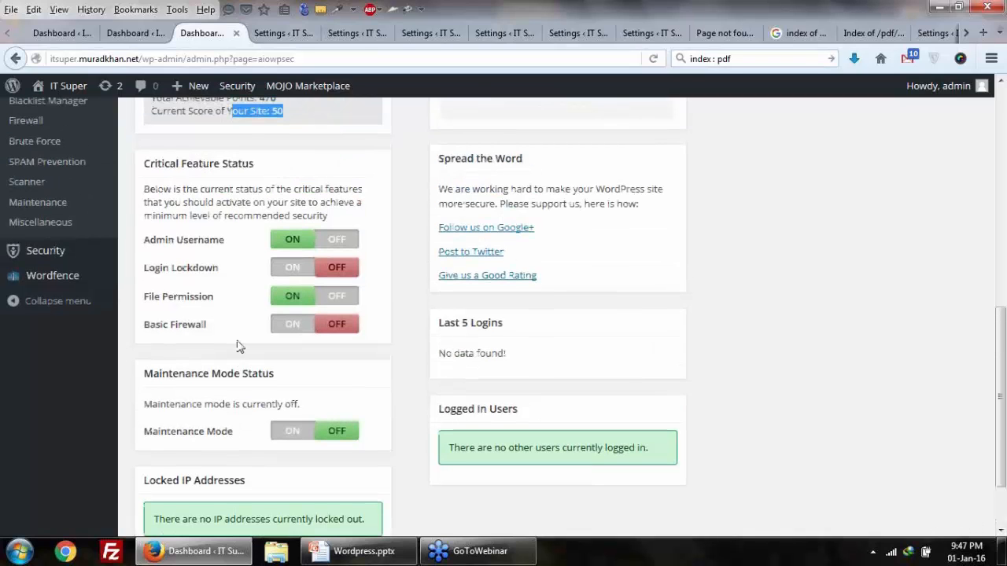
{"action": "scroll", "coordinate": [240, 346], "scroll_direction": "up", "scroll_amount": 6}
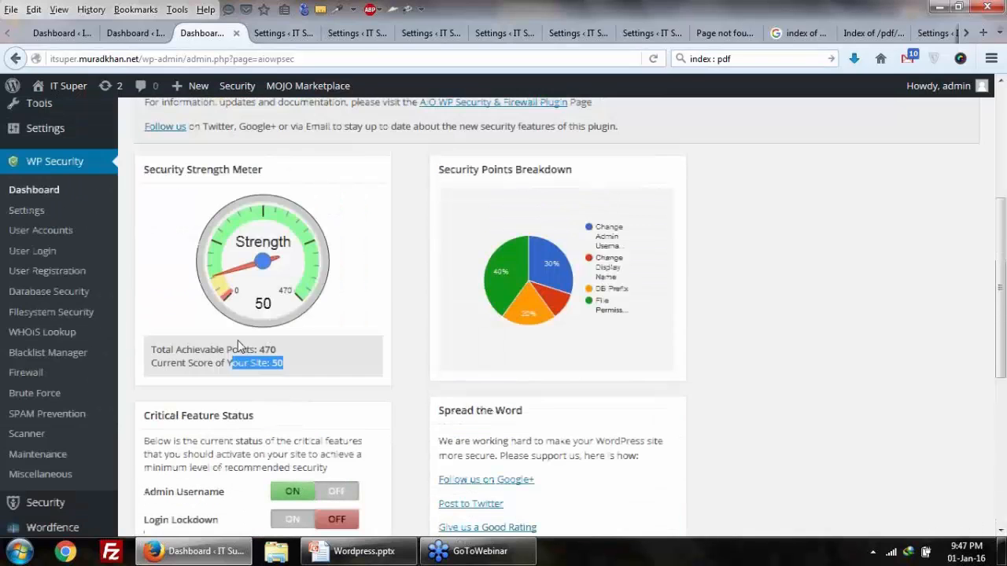
Step: Open WP Security Settings and review Disable Security Features, Disable All Firewall Rules and Debug Settings
{"action": "left_click", "coordinate": [43, 218]}
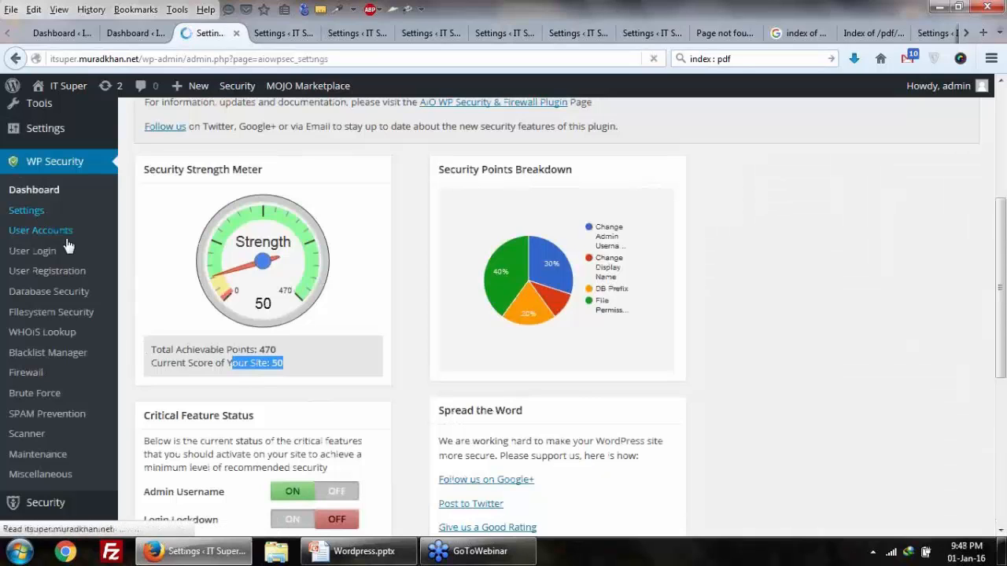
{"action": "scroll", "coordinate": [68, 246], "scroll_direction": "down", "scroll_amount": 2}
{"action": "scroll", "coordinate": [68, 246], "scroll_direction": "down", "scroll_amount": 1}
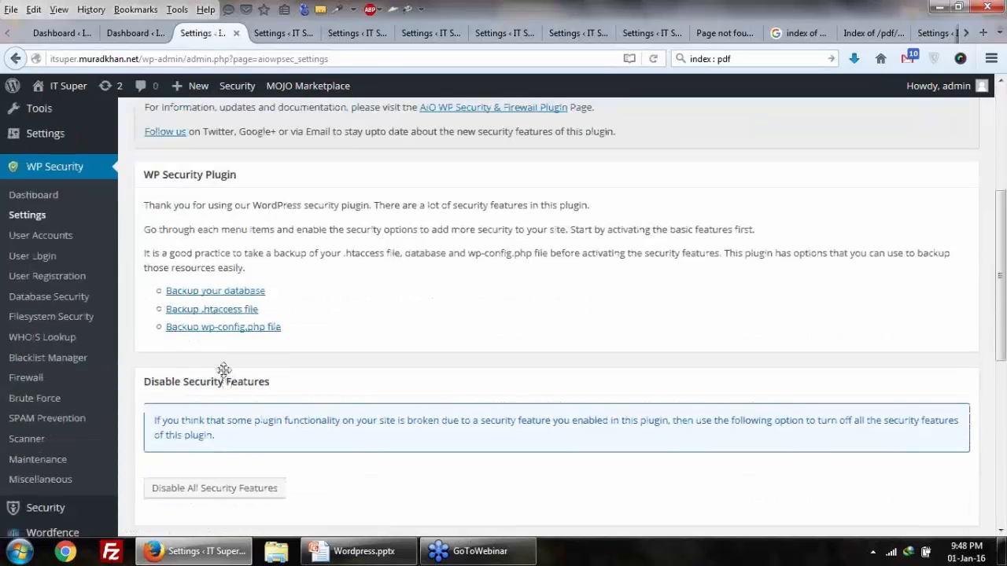
{"action": "scroll", "coordinate": [422, 338], "scroll_direction": "down", "scroll_amount": 2}
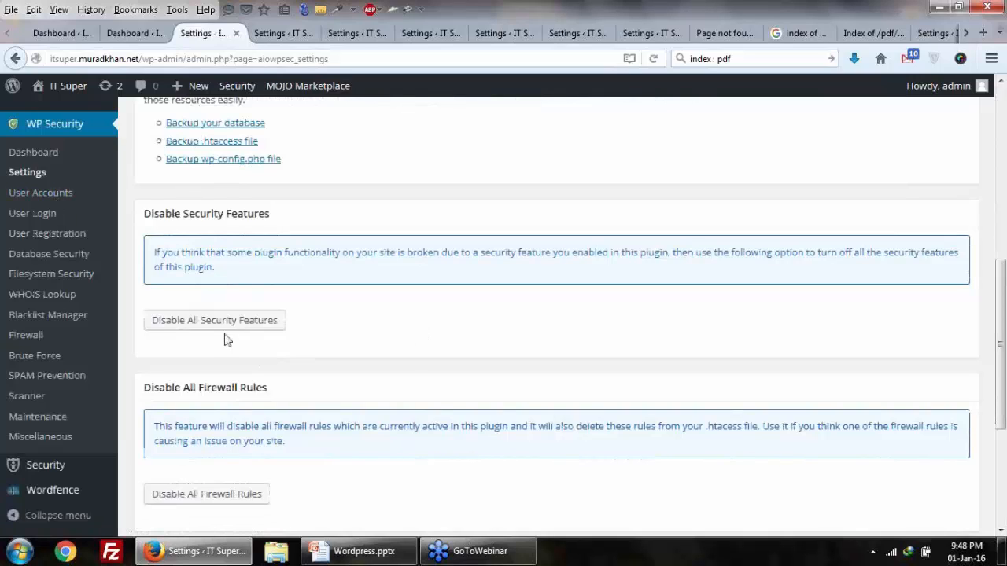
{"action": "scroll", "coordinate": [216, 232], "scroll_direction": "down", "scroll_amount": 2}
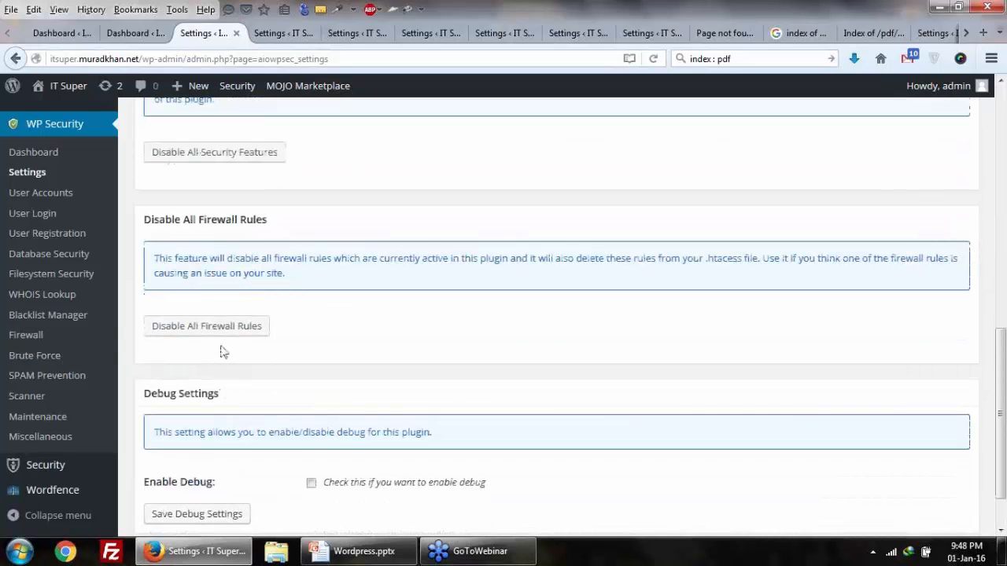
{"action": "scroll", "coordinate": [220, 348], "scroll_direction": "down", "scroll_amount": 1}
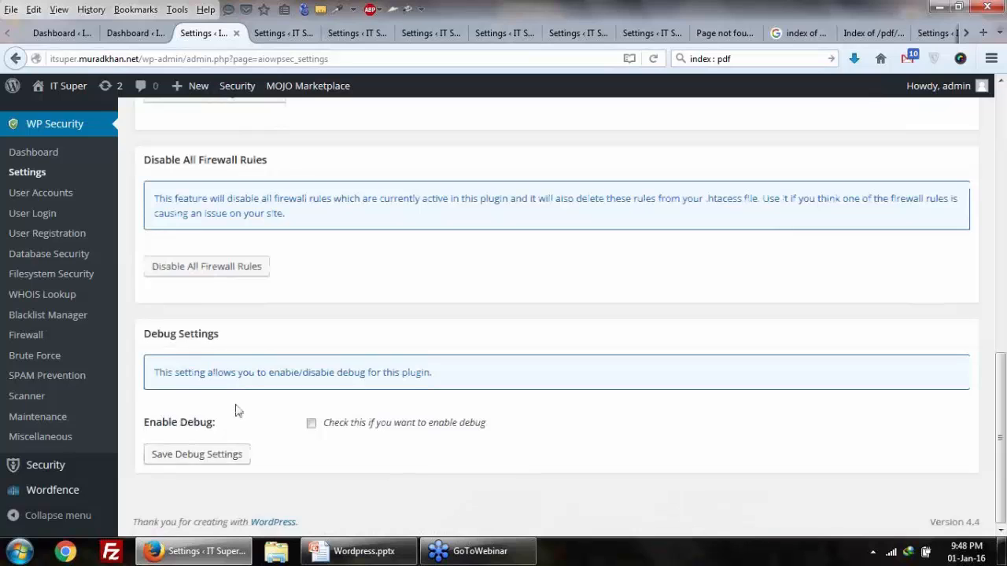
{"action": "scroll", "coordinate": [236, 409], "scroll_direction": "up", "scroll_amount": 1}
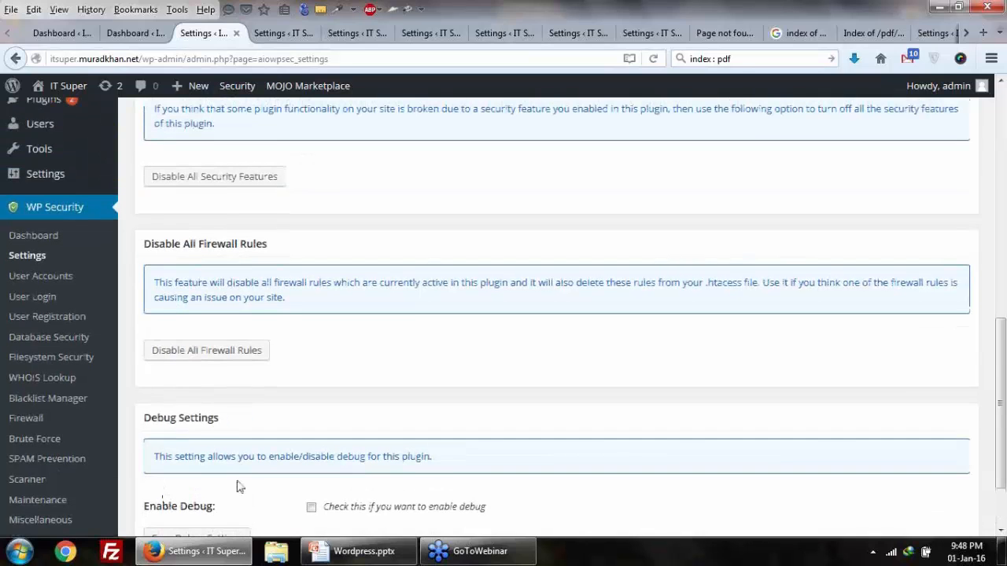
{"action": "scroll", "coordinate": [240, 488], "scroll_direction": "down", "scroll_amount": 1}
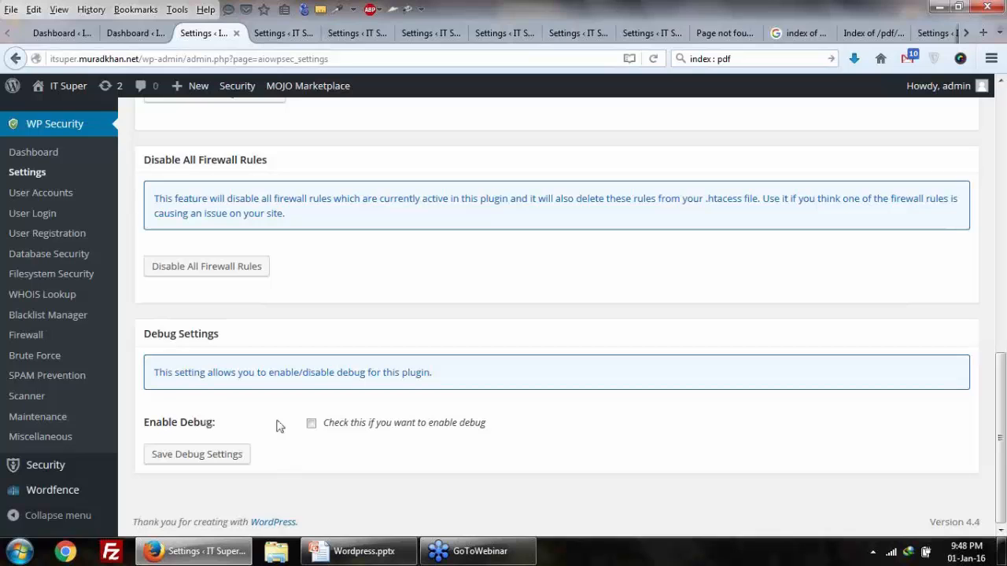
{"action": "scroll", "coordinate": [276, 425], "scroll_direction": "up", "scroll_amount": 3}
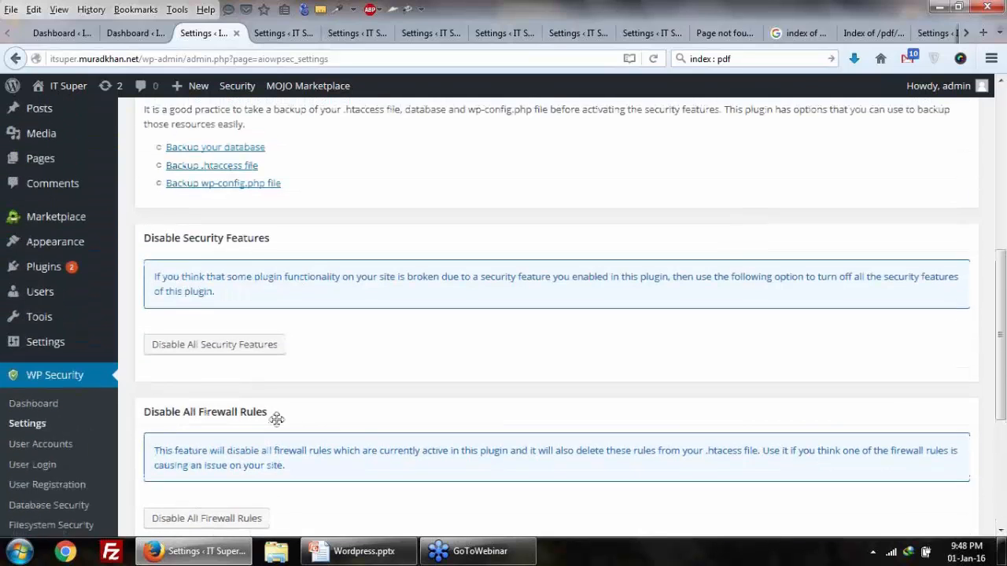
{"action": "scroll", "coordinate": [277, 420], "scroll_direction": "down", "scroll_amount": 3}
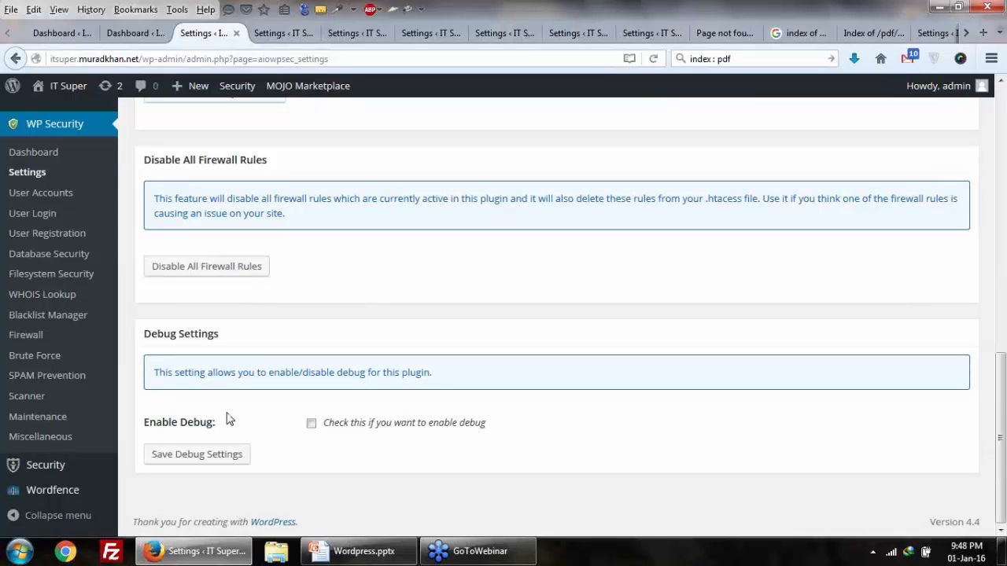
{"action": "scroll", "coordinate": [232, 420], "scroll_direction": "up", "scroll_amount": 3}
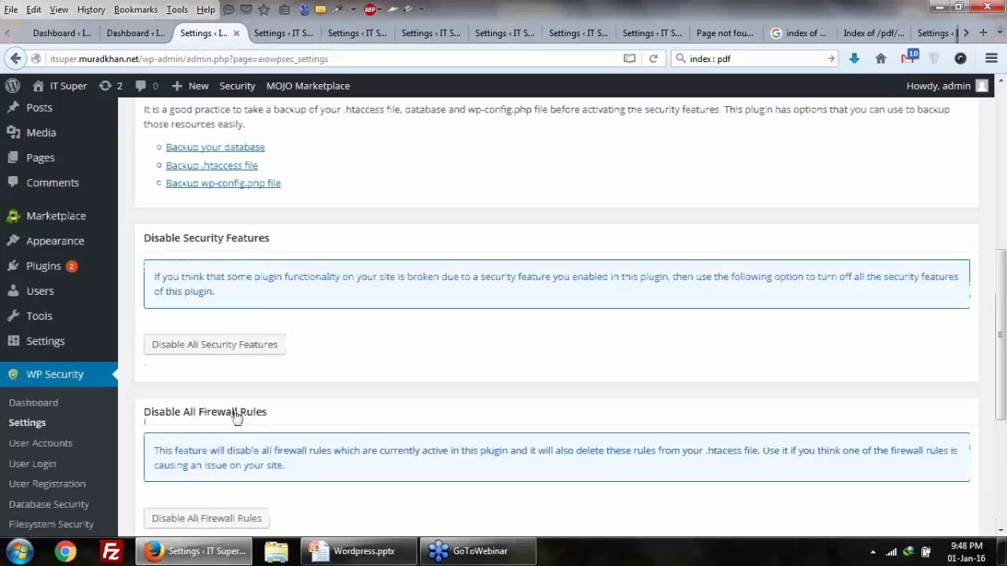
{"action": "scroll", "coordinate": [240, 417], "scroll_direction": "down", "scroll_amount": 1}
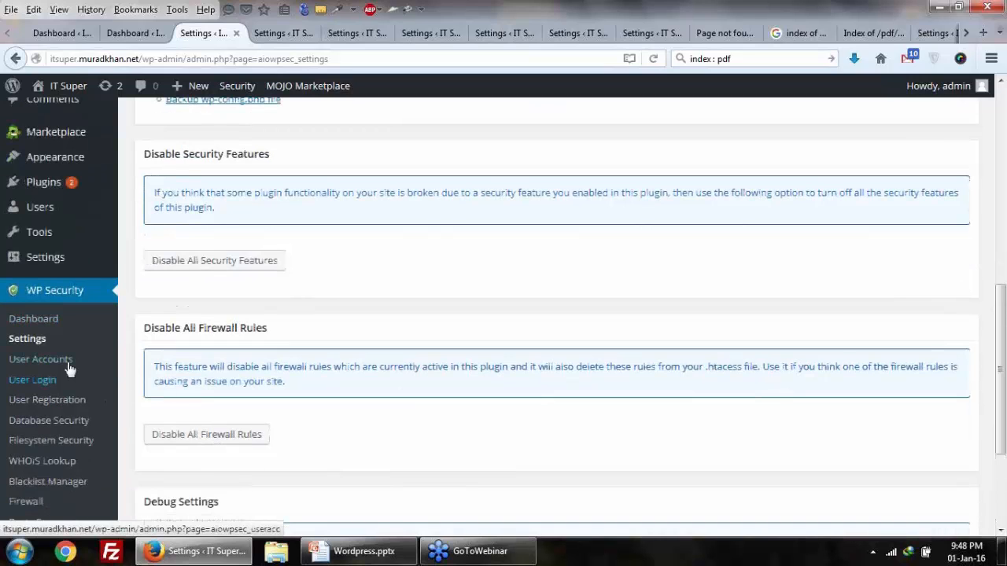
Step: Check User Accounts, highlighting the admin login name and its 15/15 username score, then open User Login
{"action": "left_click", "coordinate": [69, 368]}
{"action": "scroll", "coordinate": [70, 367], "scroll_direction": "down", "scroll_amount": 1}
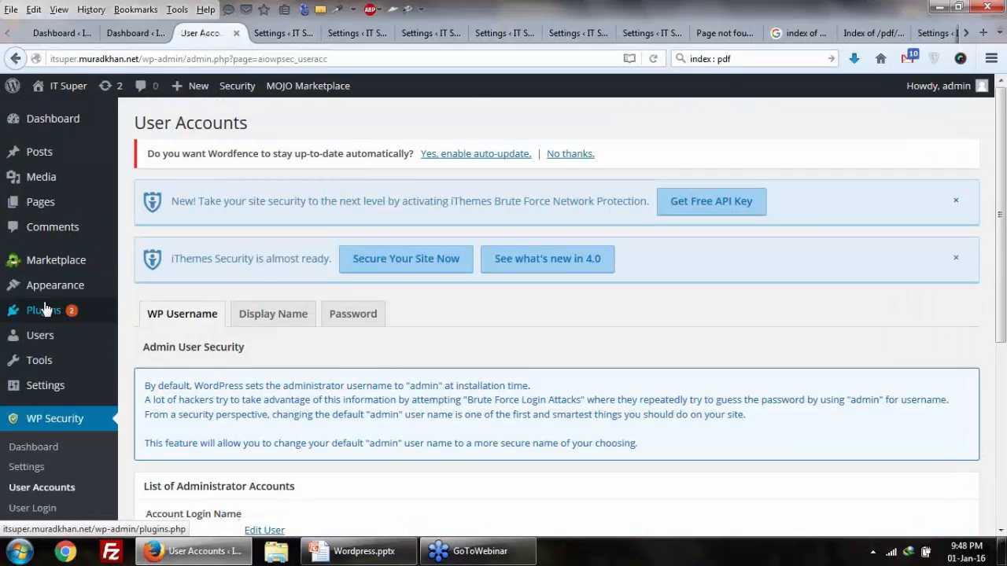
{"action": "scroll", "coordinate": [45, 309], "scroll_direction": "down", "scroll_amount": 2}
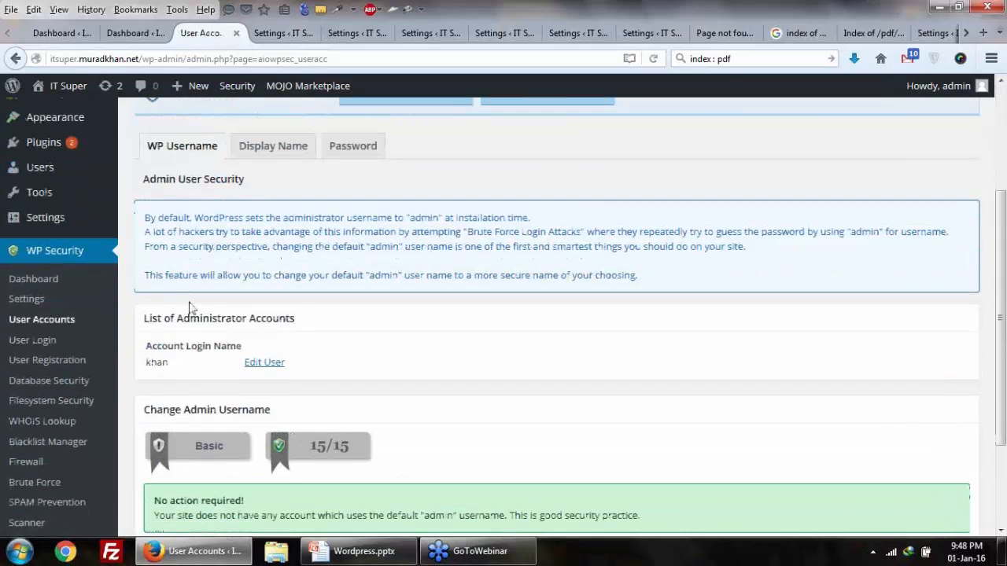
{"action": "scroll", "coordinate": [189, 307], "scroll_direction": "down", "scroll_amount": 2}
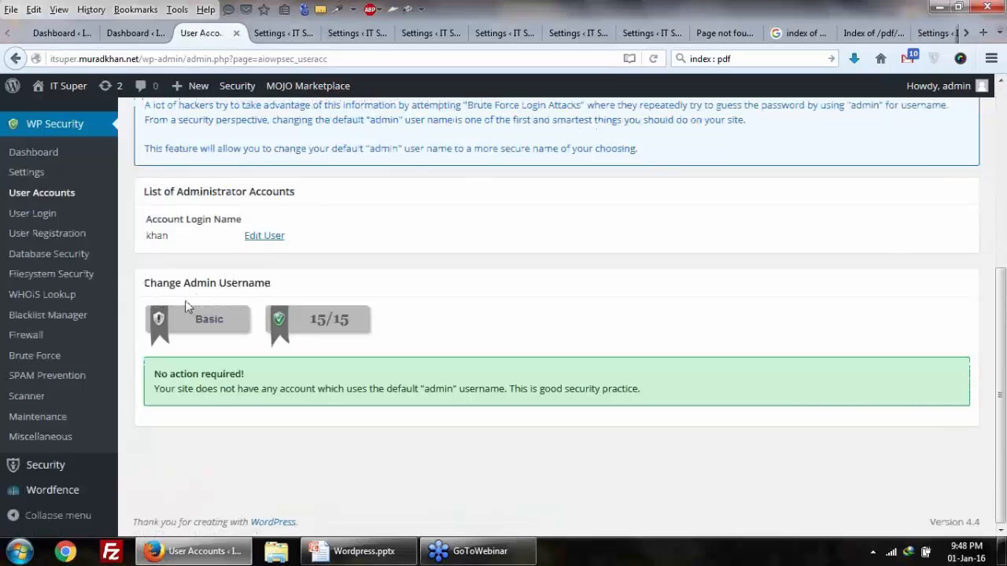
{"action": "double_click", "coordinate": [158, 237]}
{"action": "left_click_drag", "start_coordinate": [310, 319], "coordinate": [351, 319]}
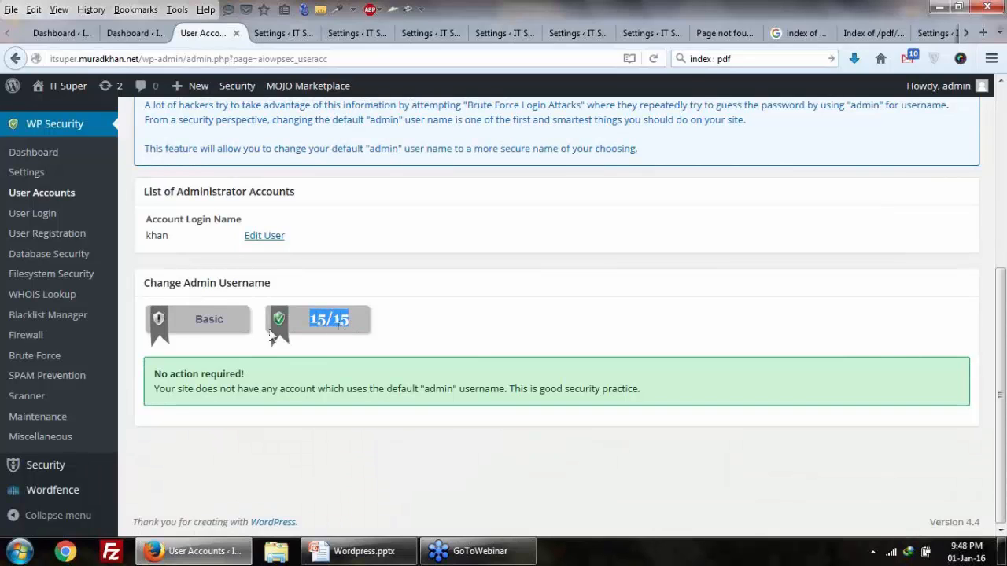
{"action": "left_click", "coordinate": [55, 218]}
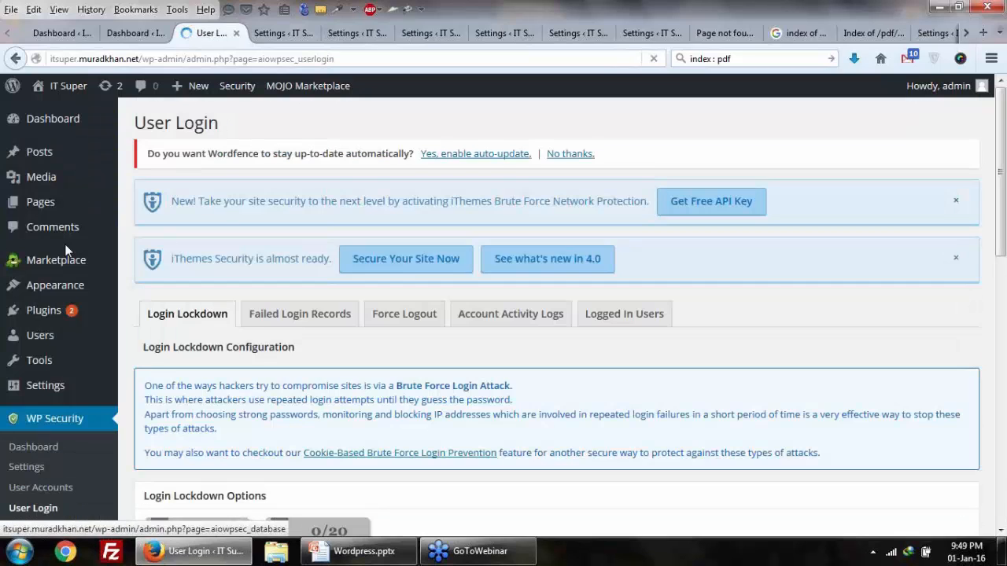
Step: Scroll User Login to its Login Lockdown Options, then move on to Blacklist Manager
{"action": "scroll", "coordinate": [67, 270], "scroll_direction": "down", "scroll_amount": 5}
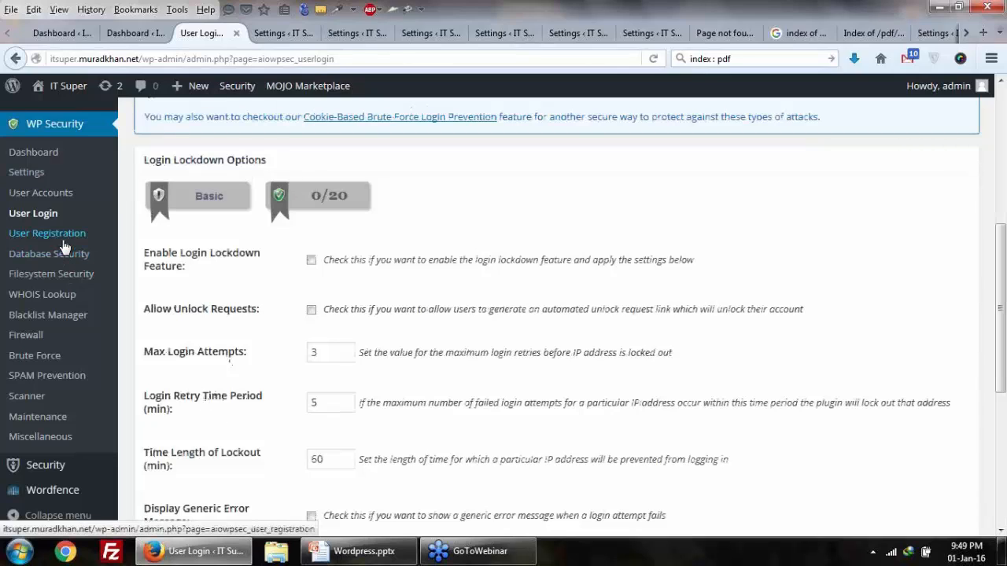
{"action": "mouse_move", "coordinate": [338, 555]}
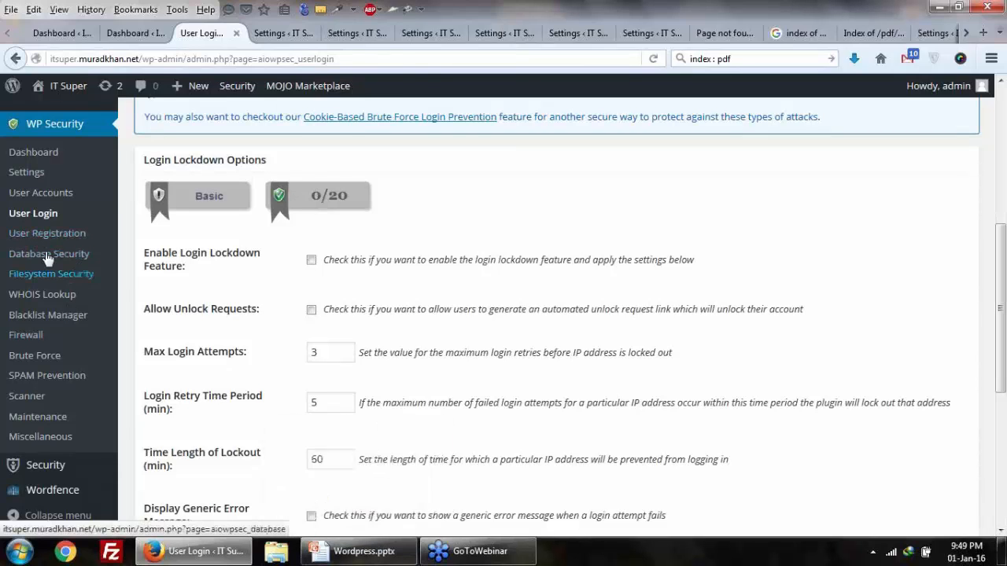
{"action": "left_click", "coordinate": [49, 316]}
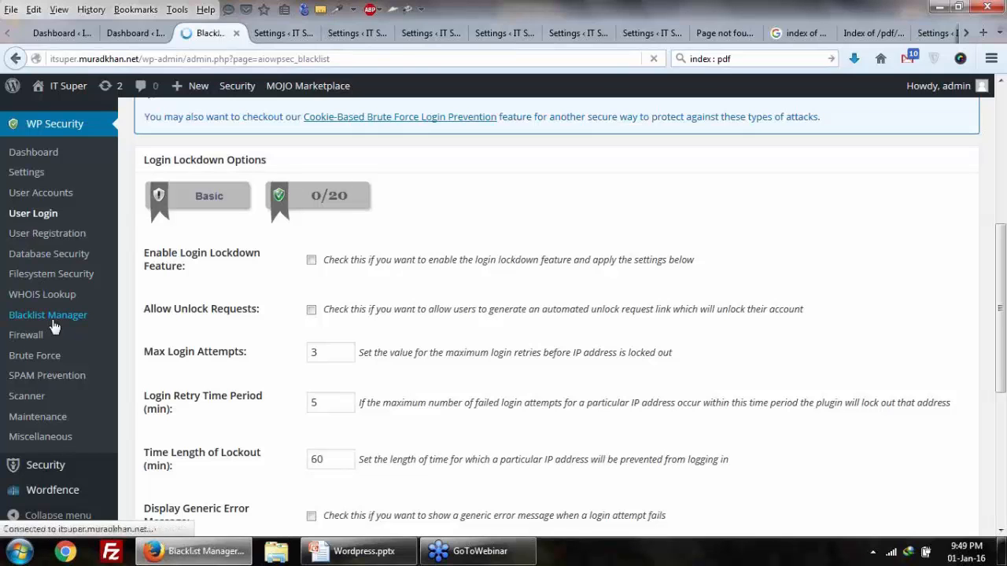
Step: Review Blacklist Manager's IP and user-agent settings, focusing the IP addresses box, then open Firewall
{"action": "scroll", "coordinate": [54, 323], "scroll_direction": "down", "scroll_amount": 5}
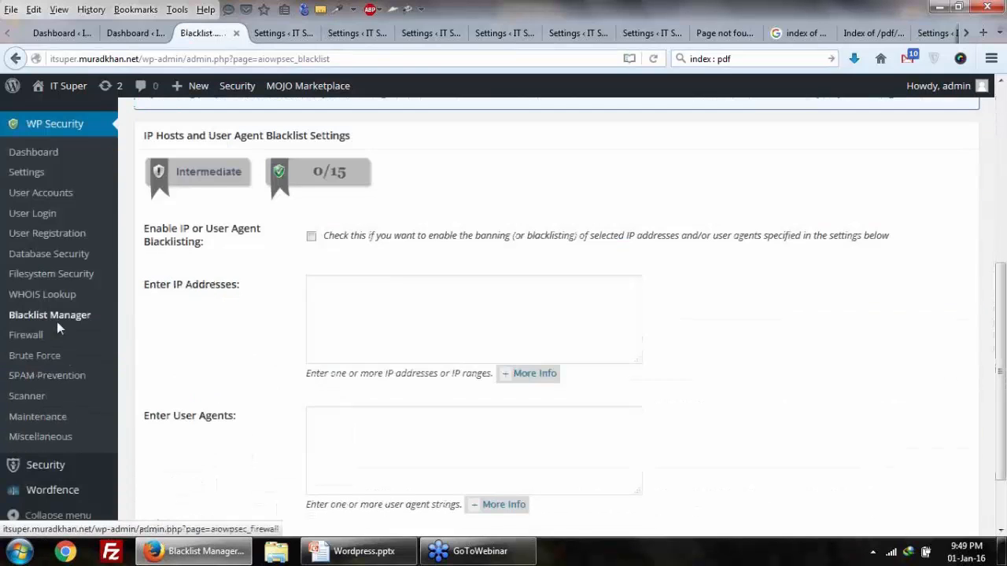
{"action": "left_click", "coordinate": [373, 292]}
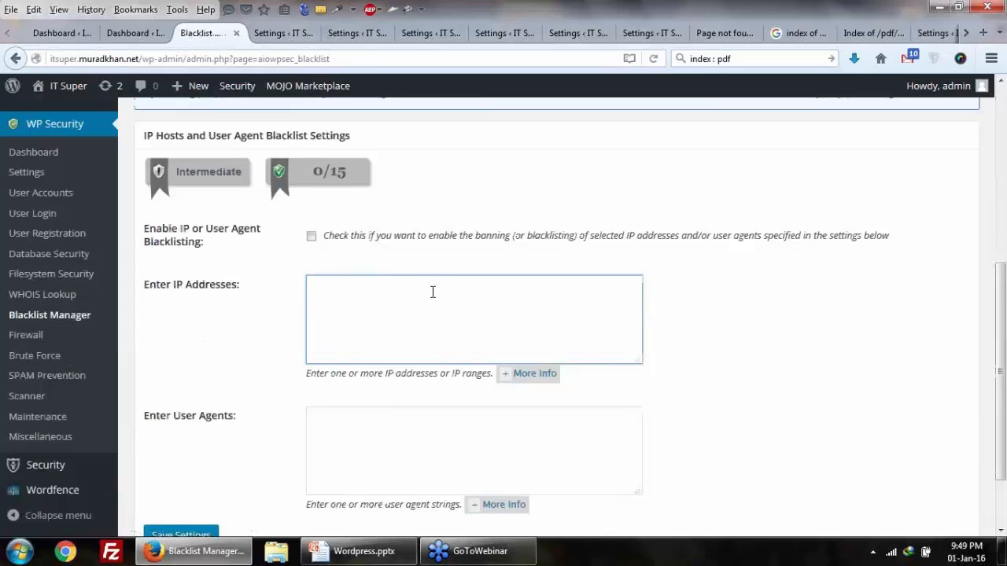
{"action": "left_click", "coordinate": [28, 338]}
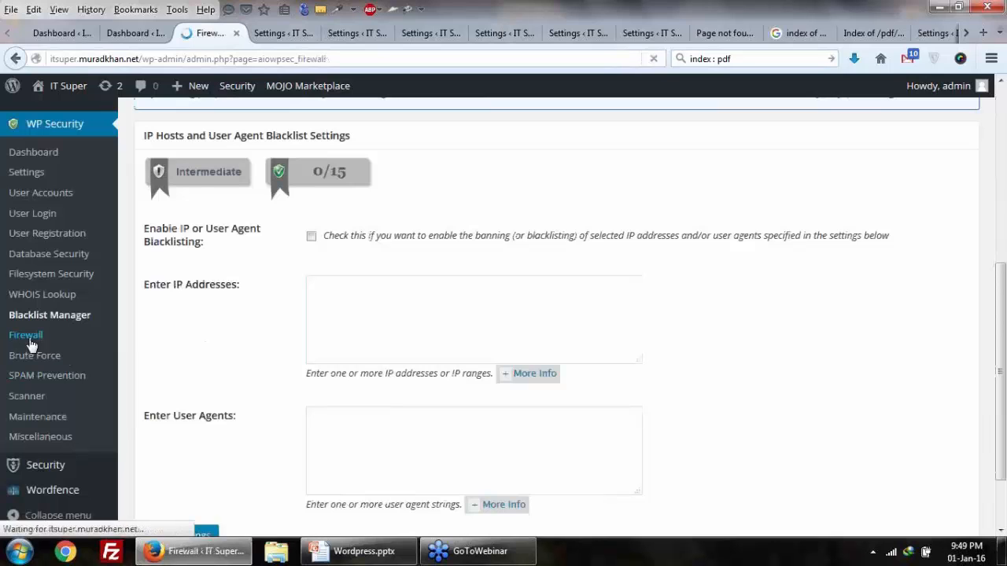
Step: Enable Basic Firewall Protection and expand More Info, highlighting the htaccess and 10MB upload-limit lines
{"action": "scroll", "coordinate": [80, 361], "scroll_direction": "down", "scroll_amount": 5}
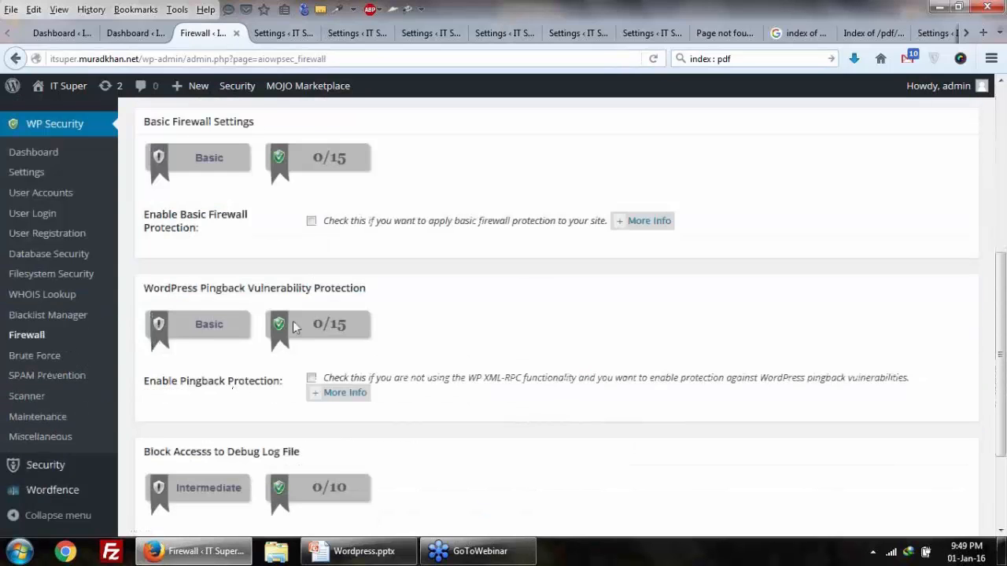
{"action": "left_click", "coordinate": [312, 223]}
{"action": "left_click", "coordinate": [667, 221]}
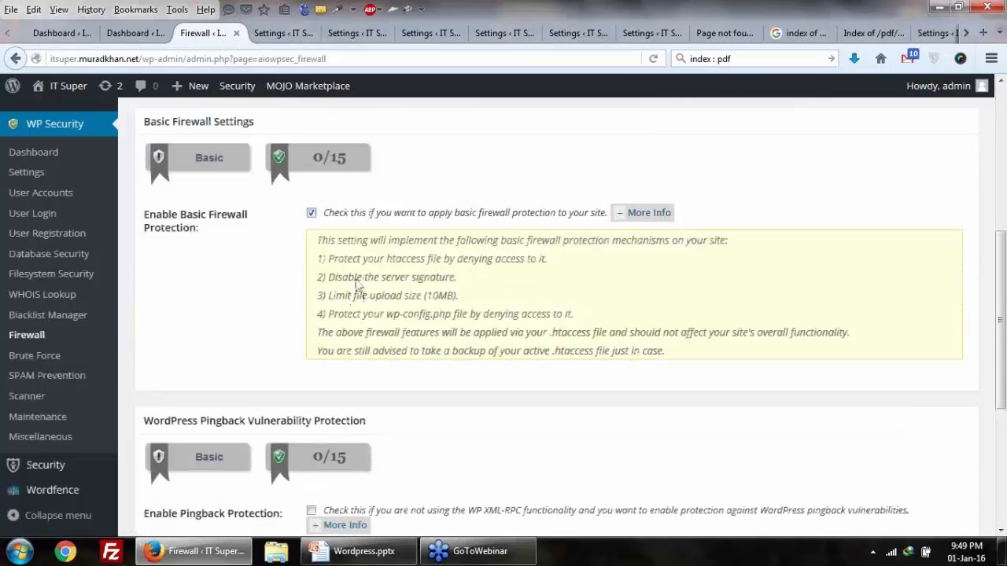
{"action": "left_click_drag", "start_coordinate": [396, 261], "coordinate": [415, 265]}
{"action": "left_click_drag", "start_coordinate": [430, 297], "coordinate": [434, 318]}
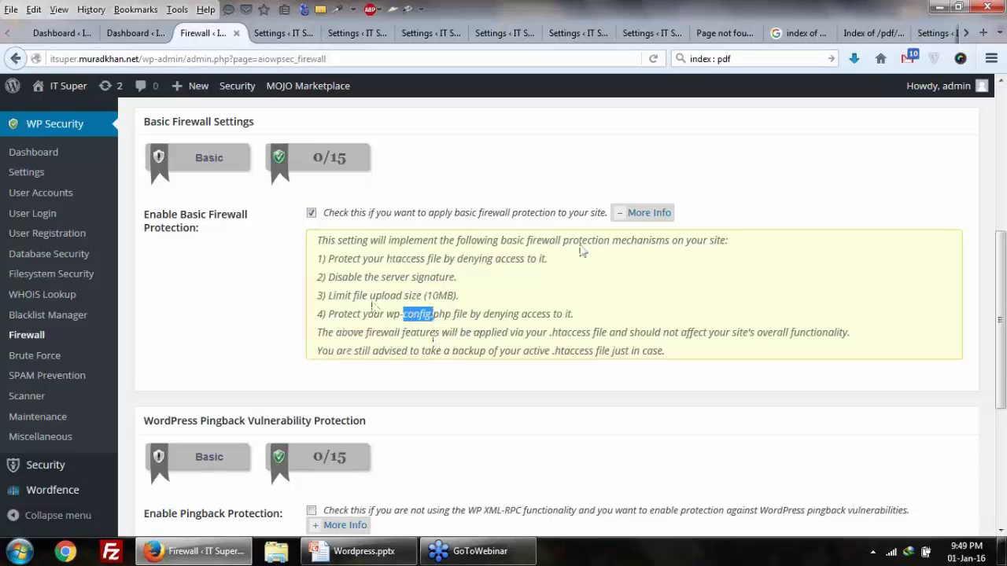
Step: Scroll through the rest of the Firewall page, then open the Brute Force page
{"action": "scroll", "coordinate": [299, 297], "scroll_direction": "down", "scroll_amount": 3}
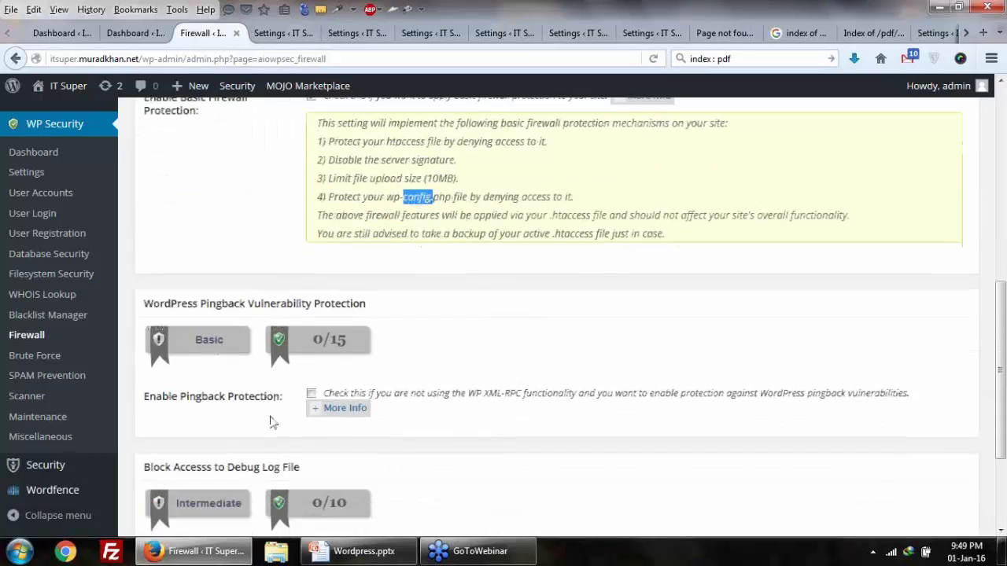
{"action": "scroll", "coordinate": [270, 423], "scroll_direction": "down", "scroll_amount": 1}
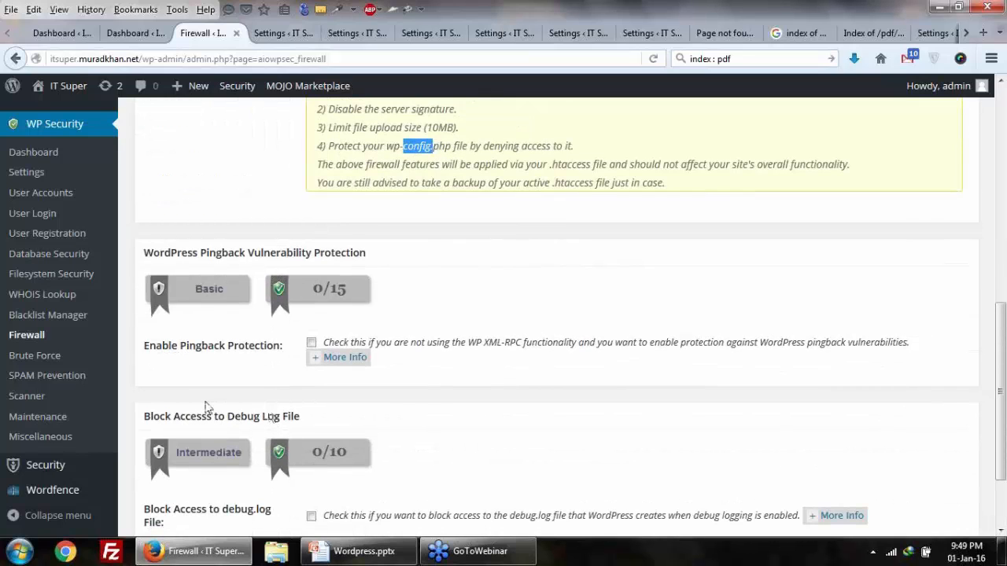
{"action": "scroll", "coordinate": [206, 406], "scroll_direction": "down", "scroll_amount": 3}
{"action": "scroll", "coordinate": [207, 411], "scroll_direction": "up", "scroll_amount": 2}
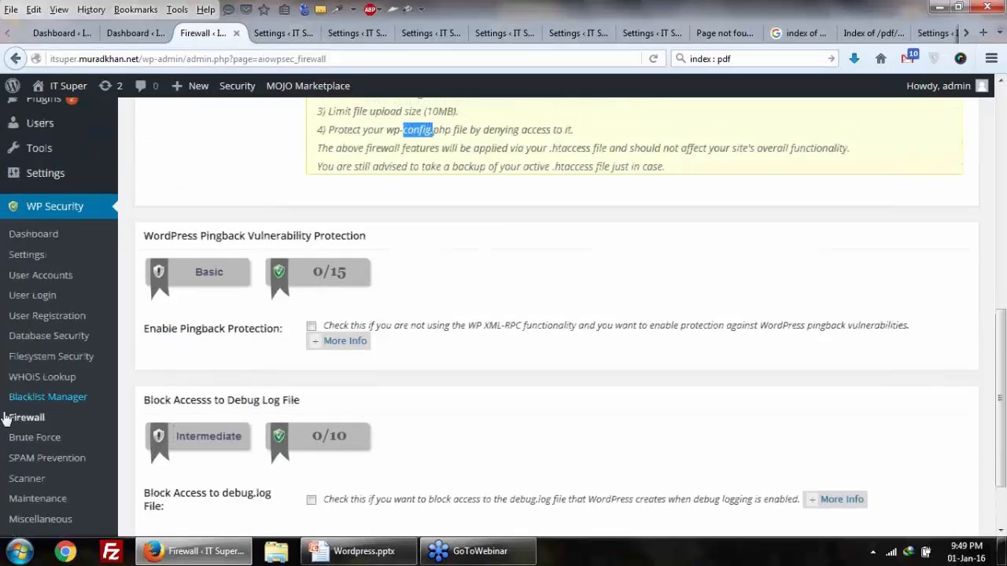
{"action": "left_click", "coordinate": [34, 439]}
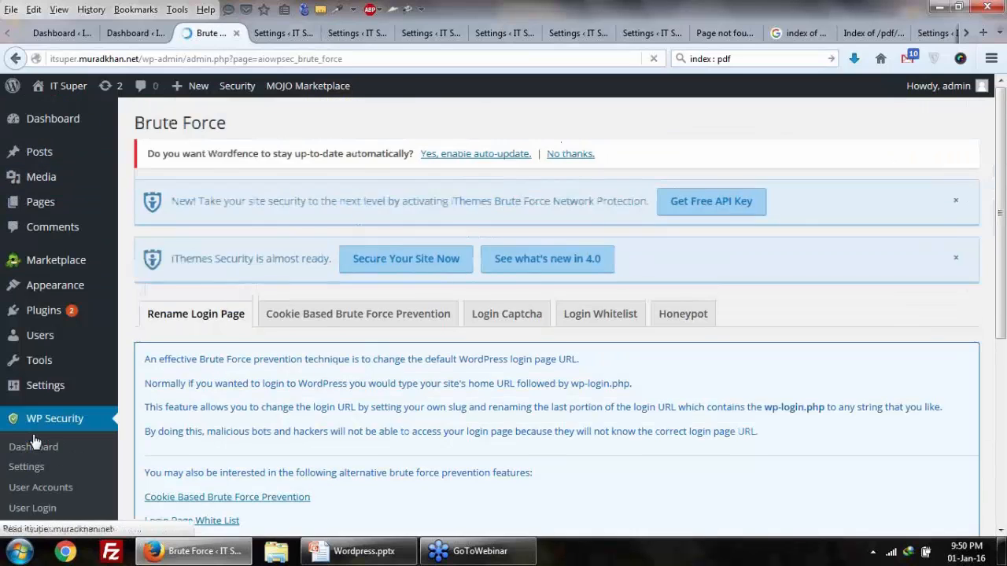
Step: Scroll through the Brute Force Rename Login Page settings, then open SPAM Prevention
{"action": "scroll", "coordinate": [218, 383], "scroll_direction": "down", "scroll_amount": 2}
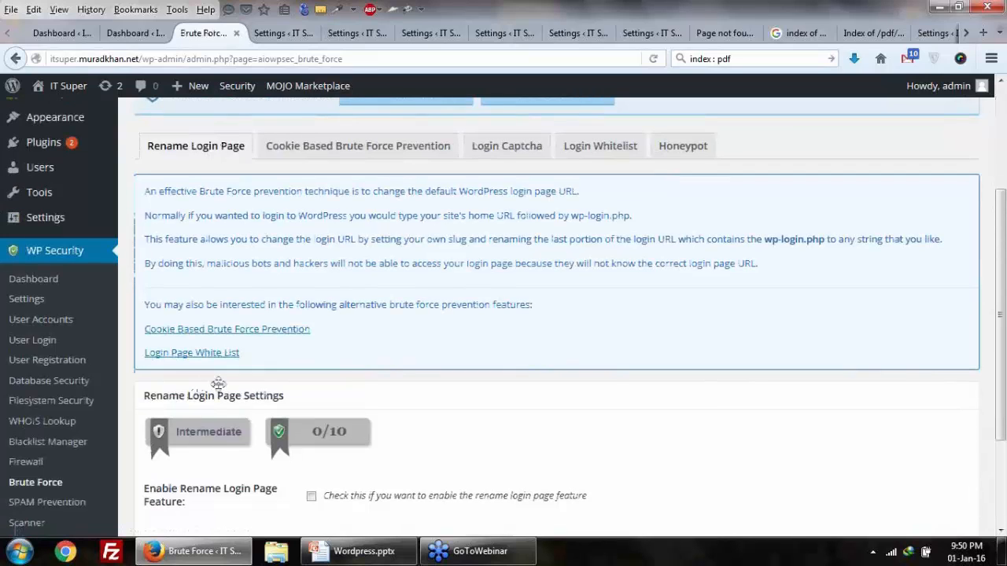
{"action": "scroll", "coordinate": [218, 384], "scroll_direction": "down", "scroll_amount": 2}
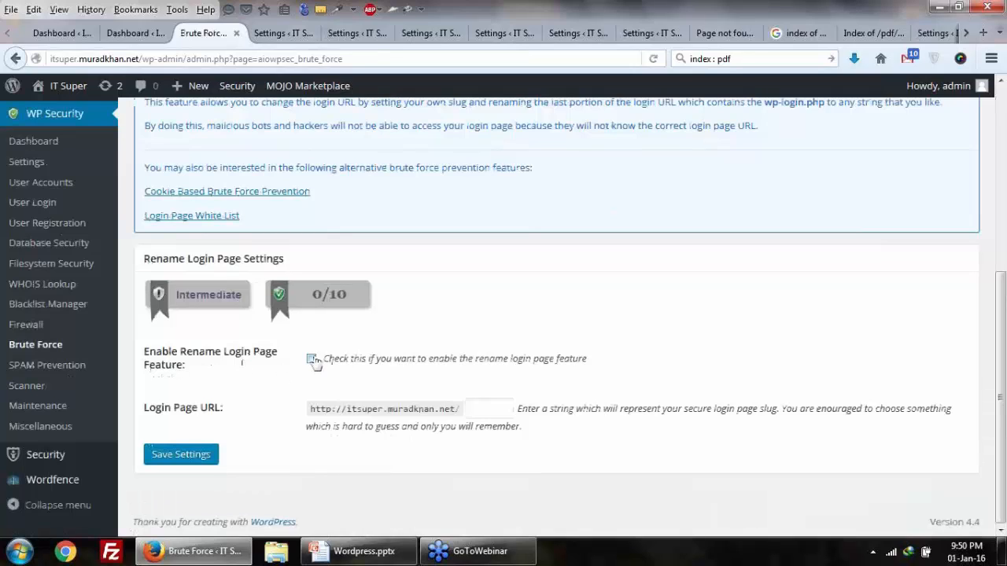
{"action": "left_click", "coordinate": [37, 373]}
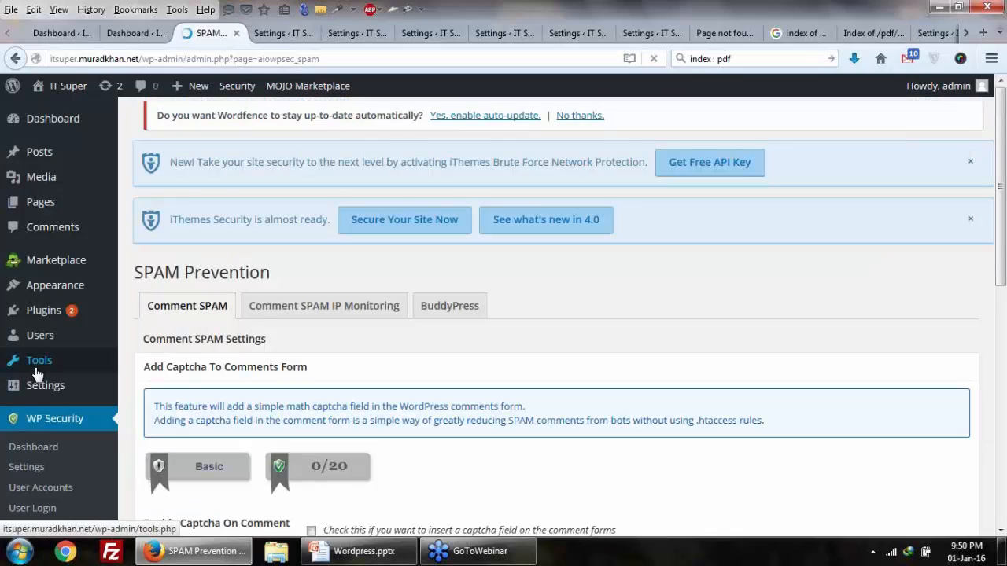
Step: Highlight 'Captcha' in the Enable Captcha On Comment Forms label, then go to the Scanner page
{"action": "scroll", "coordinate": [311, 347], "scroll_direction": "down", "scroll_amount": 5}
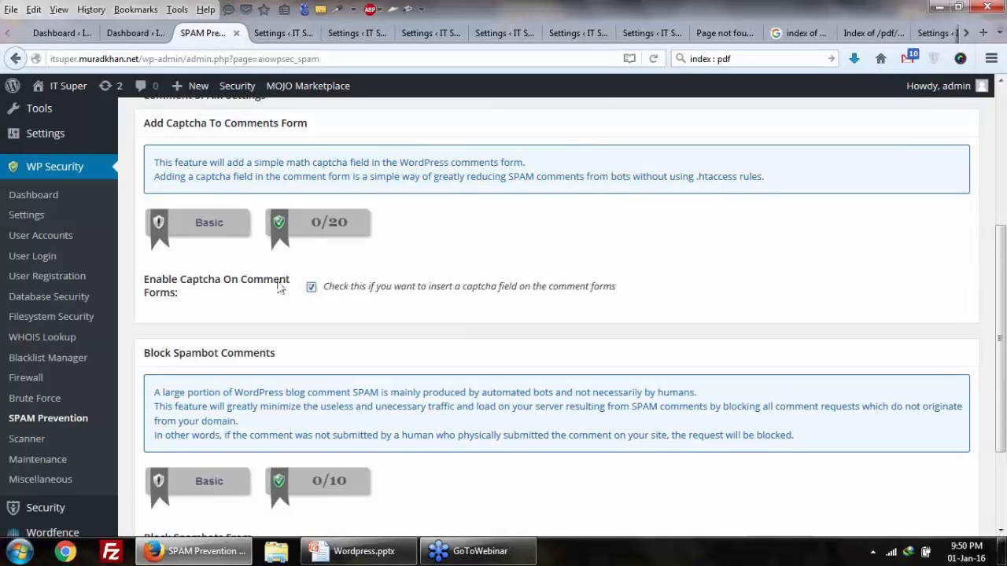
{"action": "left_click_drag", "start_coordinate": [215, 283], "coordinate": [231, 284]}
{"action": "left_click_drag", "start_coordinate": [171, 284], "coordinate": [210, 291]}
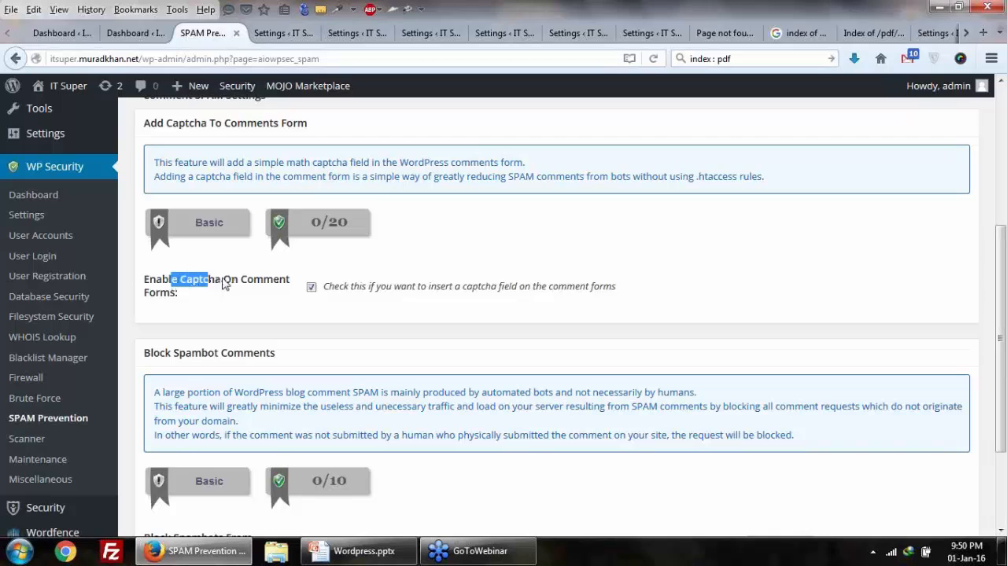
{"action": "left_click_drag", "start_coordinate": [225, 283], "coordinate": [190, 284]}
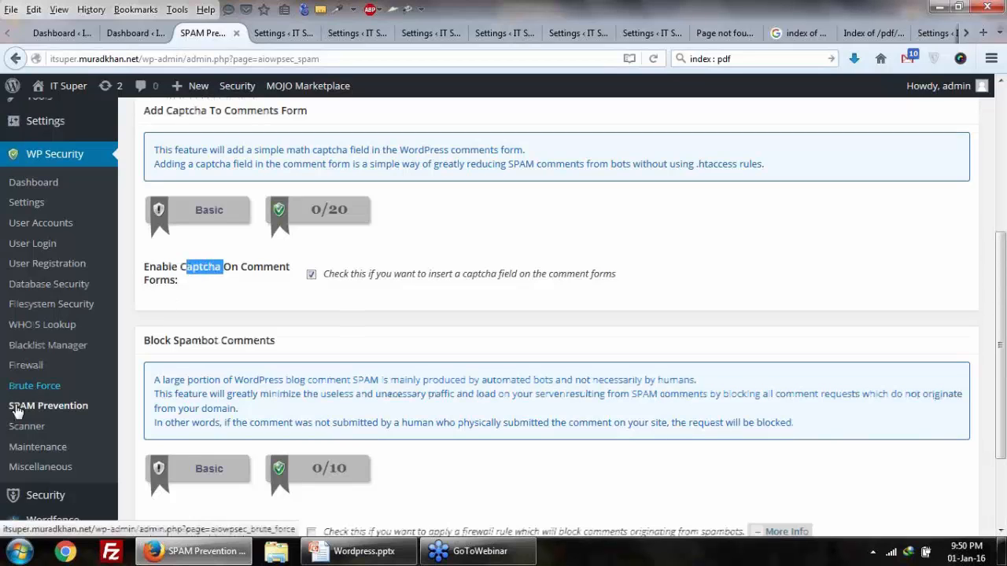
{"action": "scroll", "coordinate": [51, 382], "scroll_direction": "down", "scroll_amount": 2}
{"action": "left_click", "coordinate": [41, 403]}
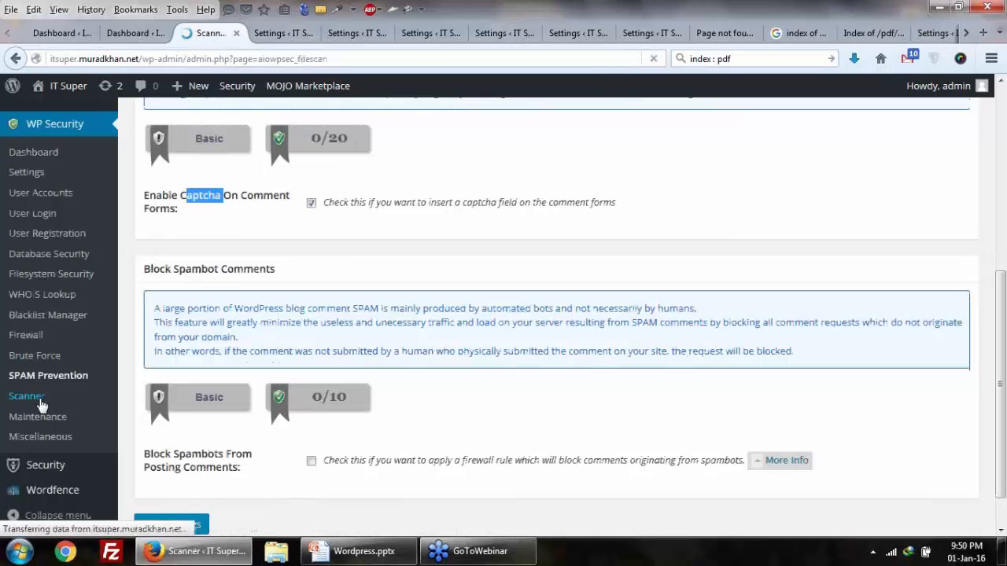
Step: Scroll through the Scanner page's File Change Detection options
{"action": "scroll", "coordinate": [246, 358], "scroll_direction": "down", "scroll_amount": 4}
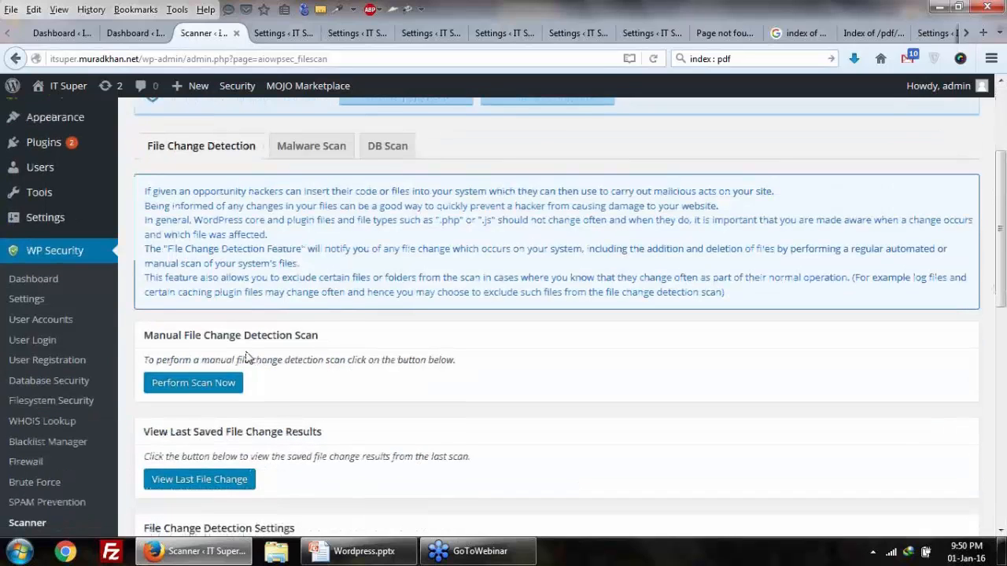
{"action": "scroll", "coordinate": [78, 455], "scroll_direction": "down", "scroll_amount": 3}
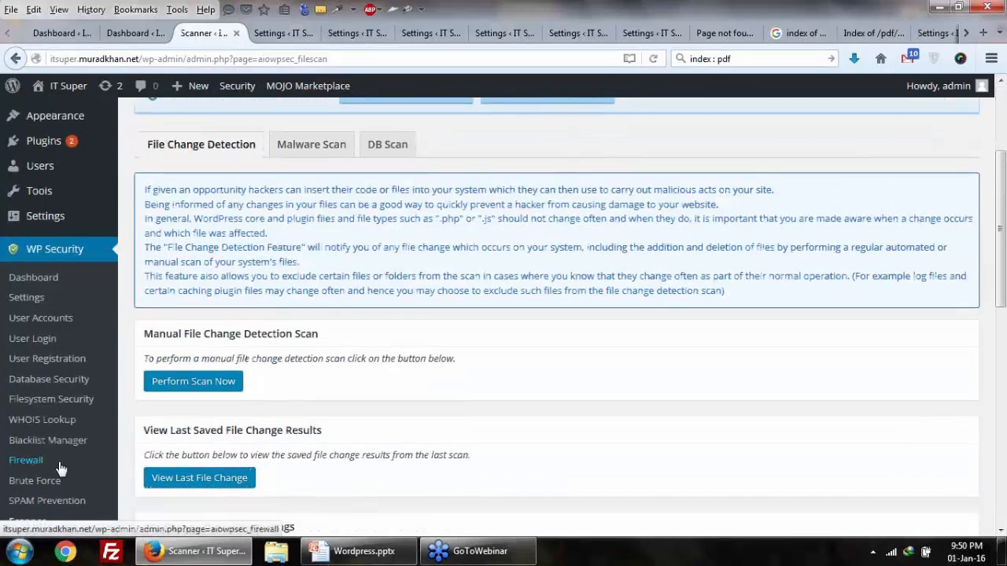
Step: Review the Maintenance page's Visitor Lockout message, then go to the Miscellaneous page
{"action": "left_click", "coordinate": [53, 421]}
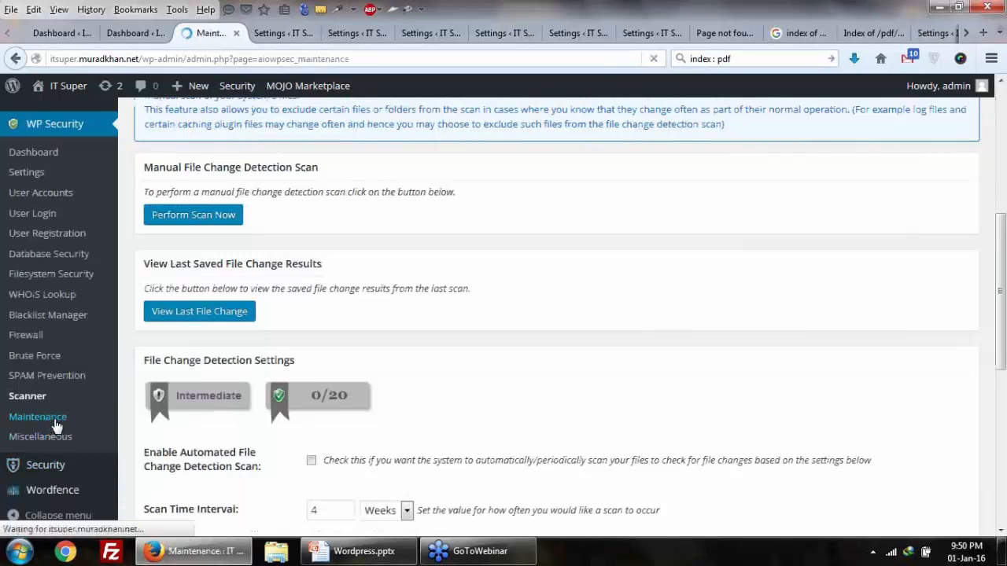
{"action": "scroll", "coordinate": [53, 419], "scroll_direction": "down", "scroll_amount": 3}
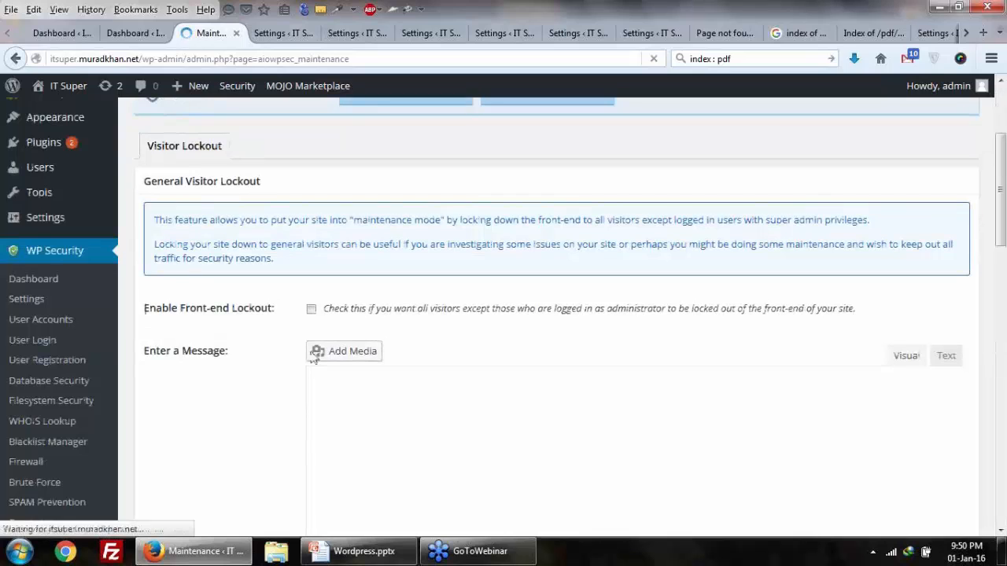
{"action": "scroll", "coordinate": [341, 424], "scroll_direction": "down", "scroll_amount": 3}
{"action": "scroll", "coordinate": [253, 416], "scroll_direction": "up", "scroll_amount": 3}
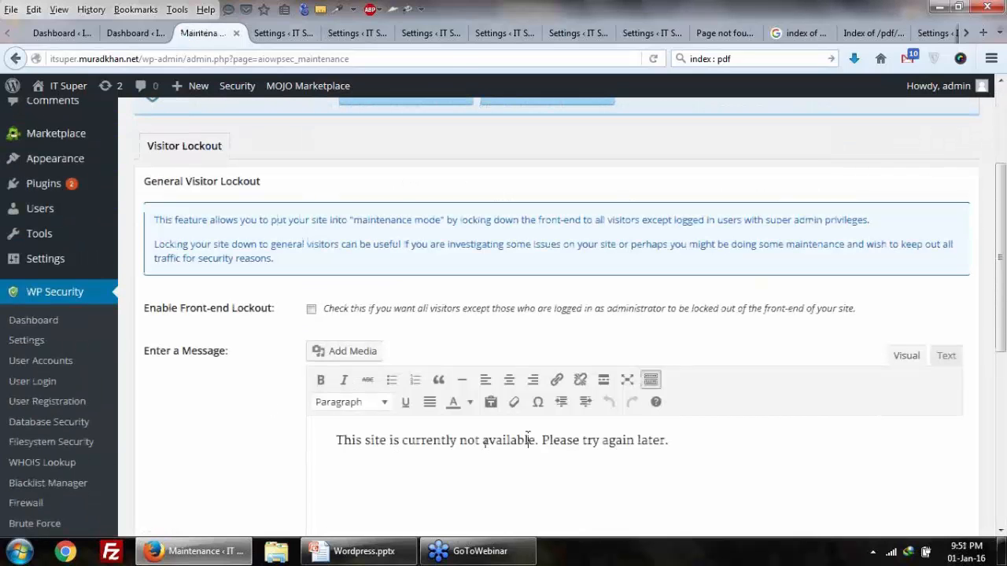
{"action": "scroll", "coordinate": [527, 439], "scroll_direction": "down", "scroll_amount": 3}
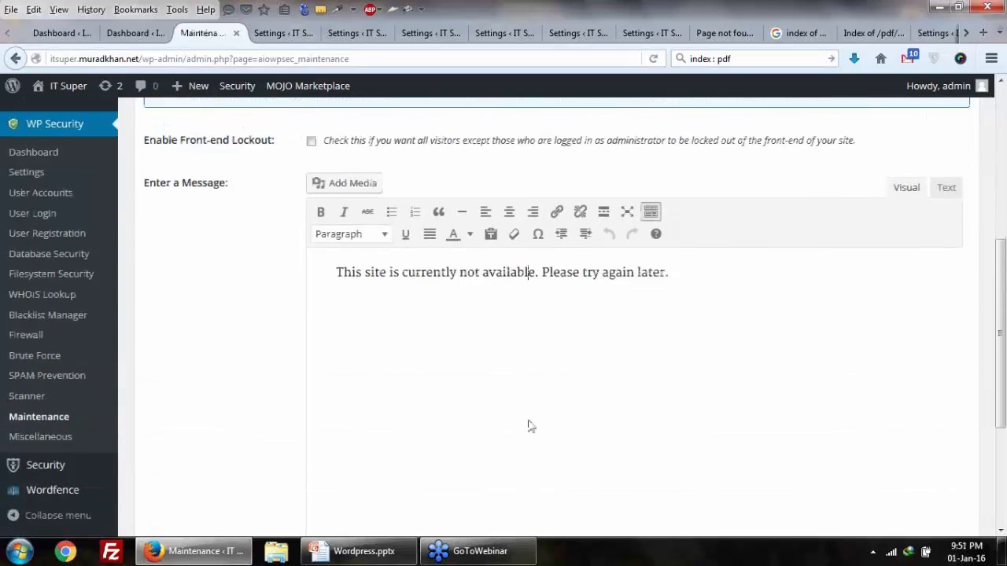
{"action": "left_click", "coordinate": [24, 442]}
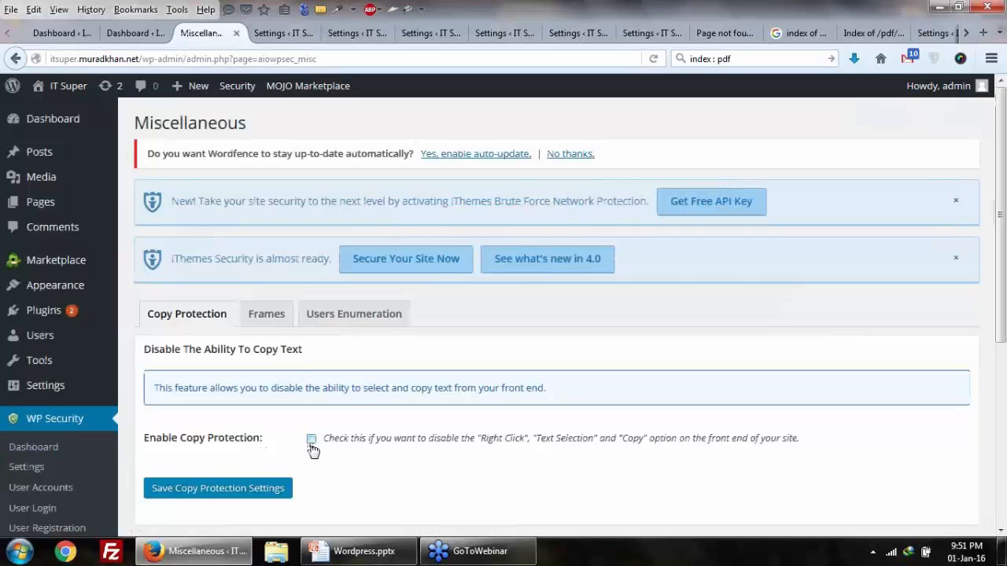
Step: Bring up the 'WordPress Security Plugins' slide in Wordpress.pptx
{"action": "scroll", "coordinate": [318, 450], "scroll_direction": "down", "scroll_amount": 5}
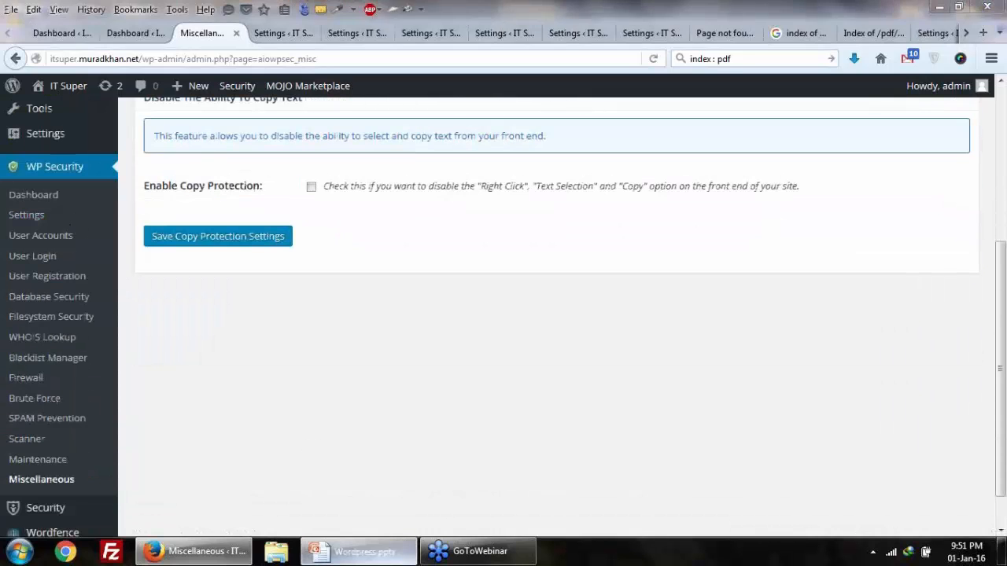
{"action": "left_click", "coordinate": [346, 551]}
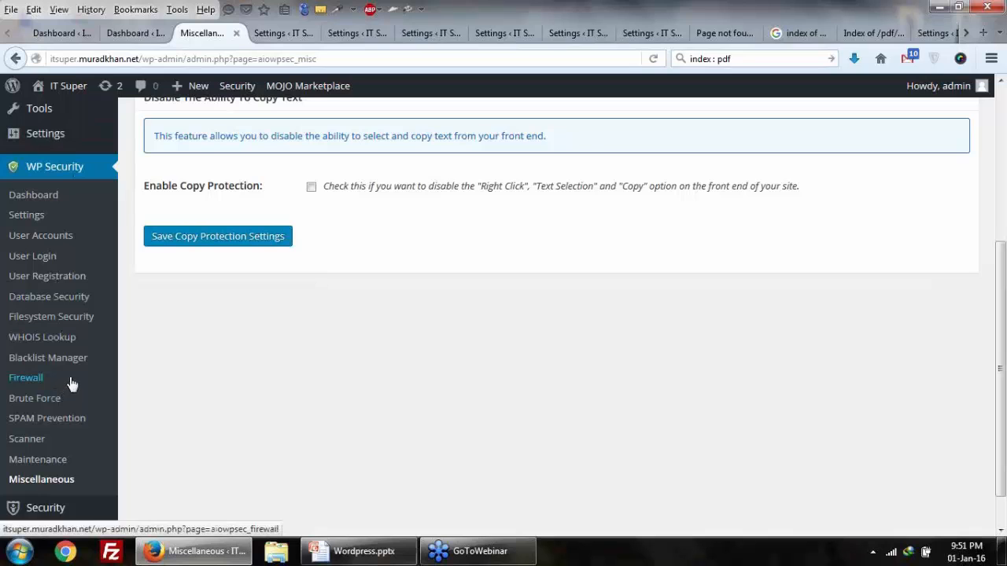
{"action": "scroll", "coordinate": [86, 361], "scroll_direction": "up", "scroll_amount": 5}
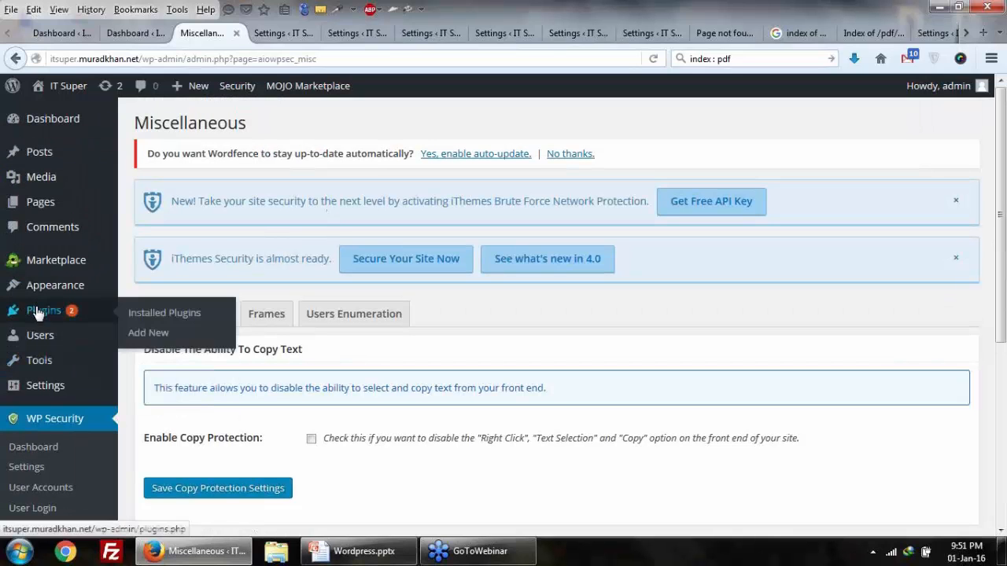
{"action": "left_click", "coordinate": [354, 551]}
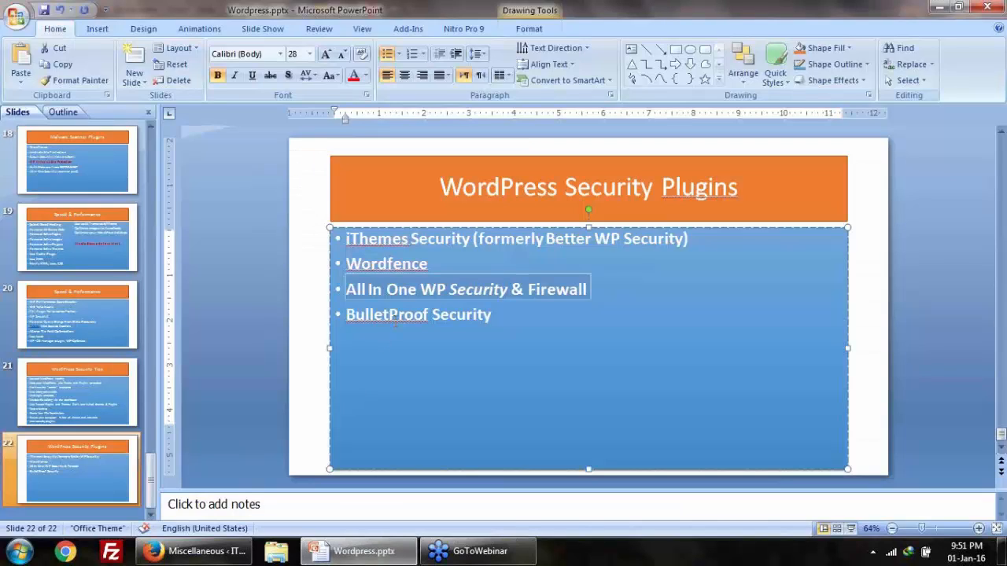
Step: Copy 'BulletProof Security' from slide 22 and open WordPress's Add Plugins page
{"action": "right_click", "coordinate": [397, 316]}
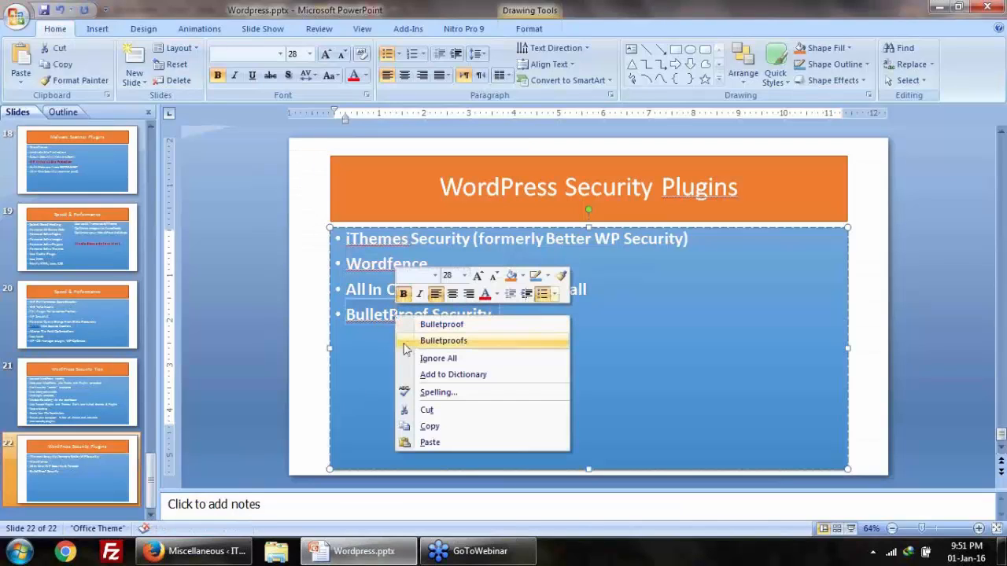
{"action": "left_click", "coordinate": [423, 428]}
{"action": "left_click", "coordinate": [176, 555]}
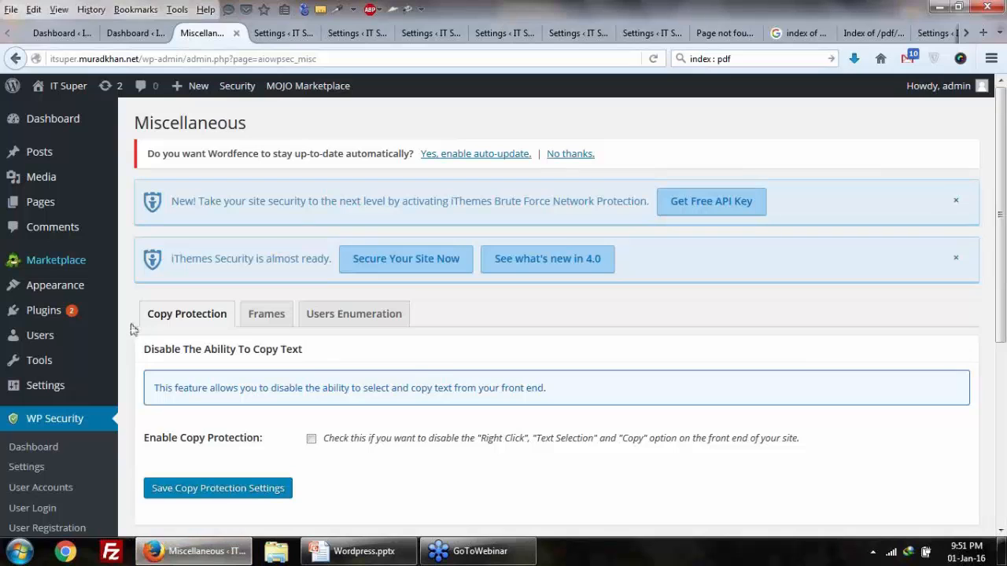
{"action": "mouse_move", "coordinate": [119, 315]}
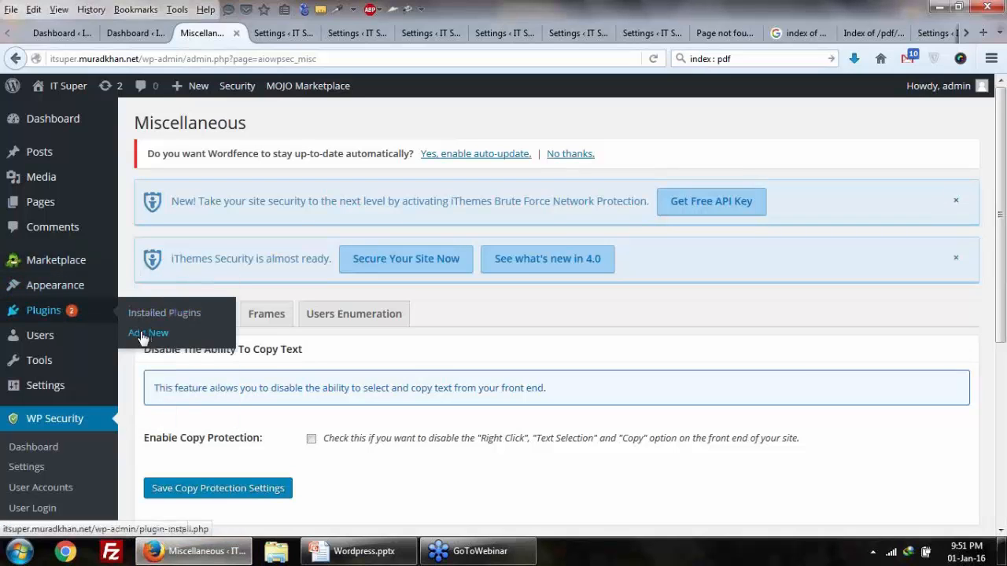
{"action": "left_click", "coordinate": [142, 335]}
Step: Glance at the 'WordPress Security Tips' list on slide 21, then return to Add Plugins
{"action": "left_click", "coordinate": [346, 552]}
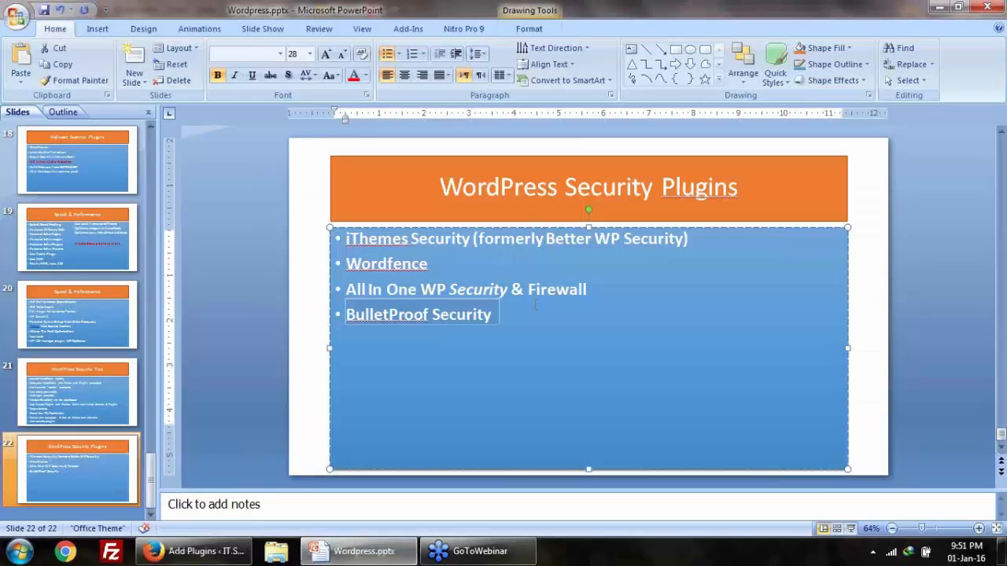
{"action": "scroll", "coordinate": [534, 332], "scroll_direction": "up", "scroll_amount": 3}
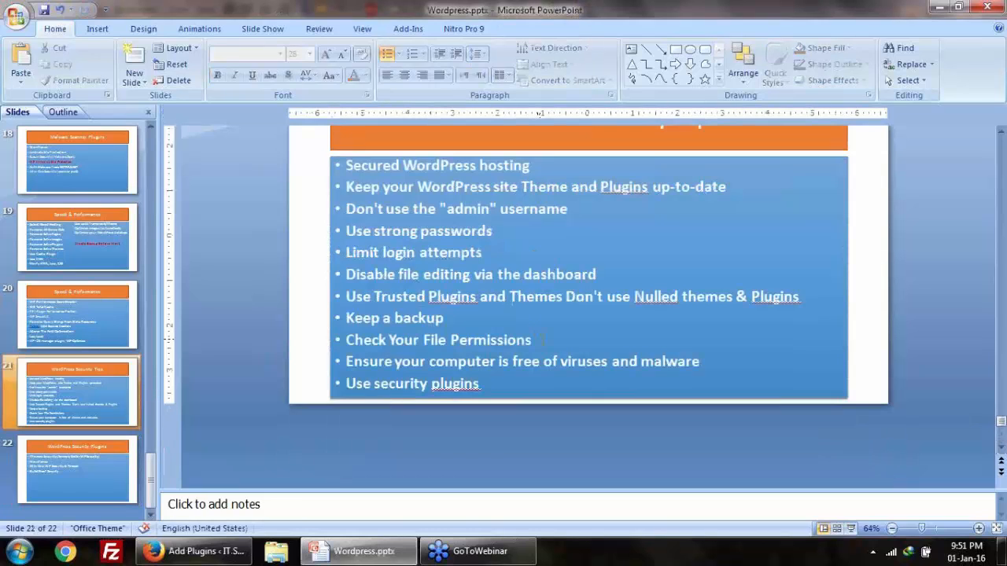
{"action": "left_click", "coordinate": [310, 386]}
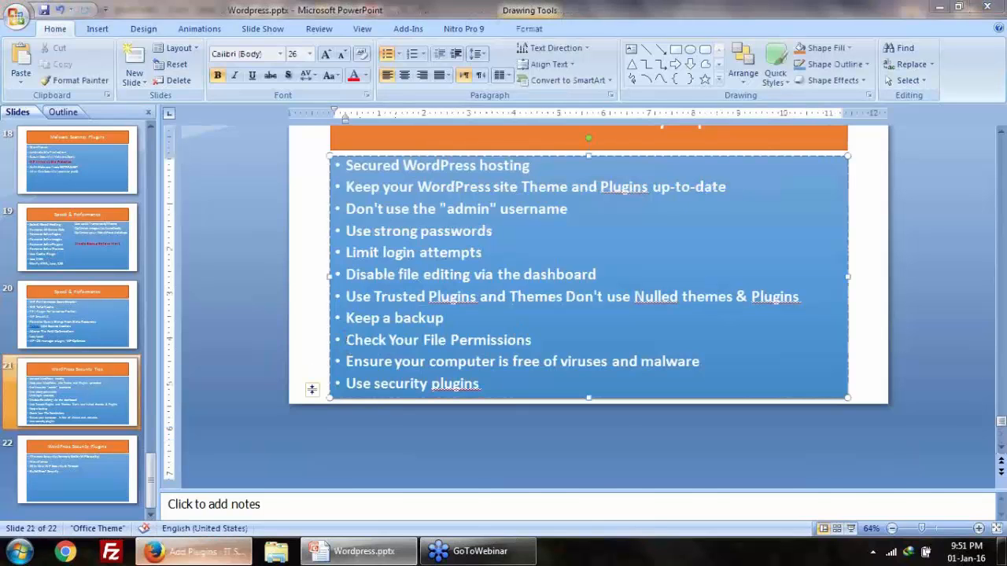
{"action": "left_click", "coordinate": [193, 551]}
{"action": "scroll", "coordinate": [246, 358], "scroll_direction": "down", "scroll_amount": 1}
Step: Search the plugin directory for 'BulletProof Security', then install and activate it
{"action": "left_click", "coordinate": [904, 247]}
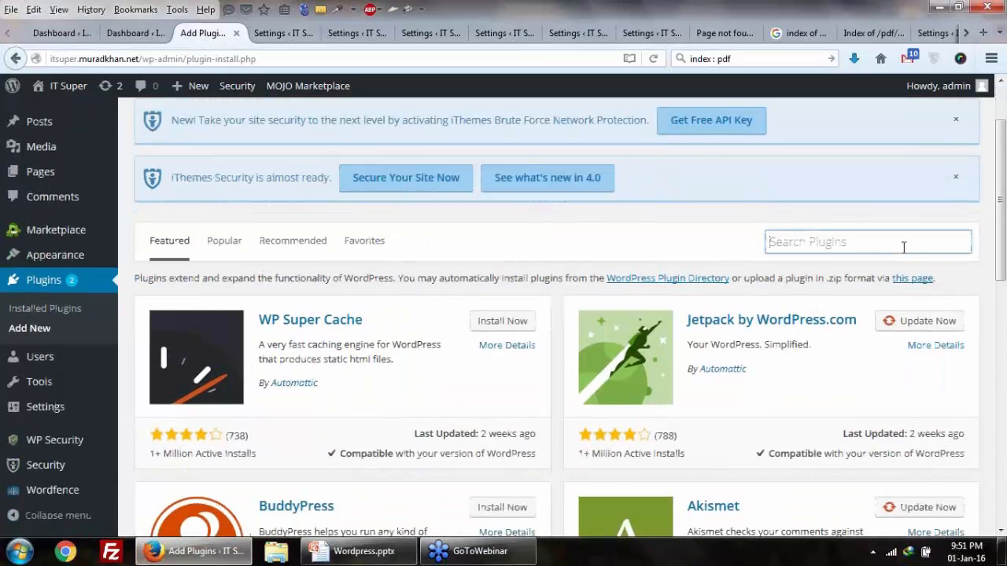
{"action": "key", "text": "ctrl+v"}
{"action": "key", "text": "Return"}
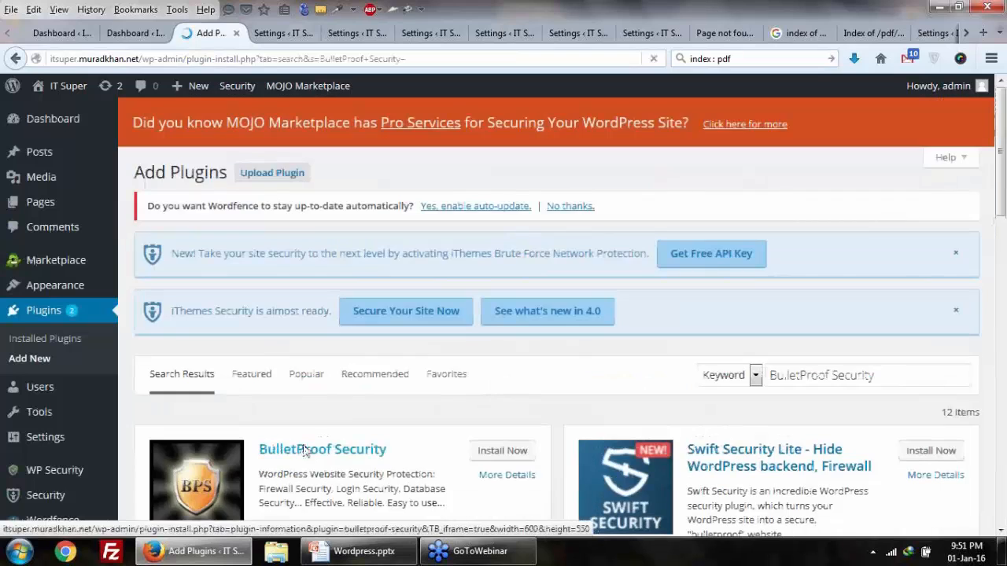
{"action": "scroll", "coordinate": [334, 415], "scroll_direction": "down", "scroll_amount": 3}
{"action": "left_click", "coordinate": [478, 290]}
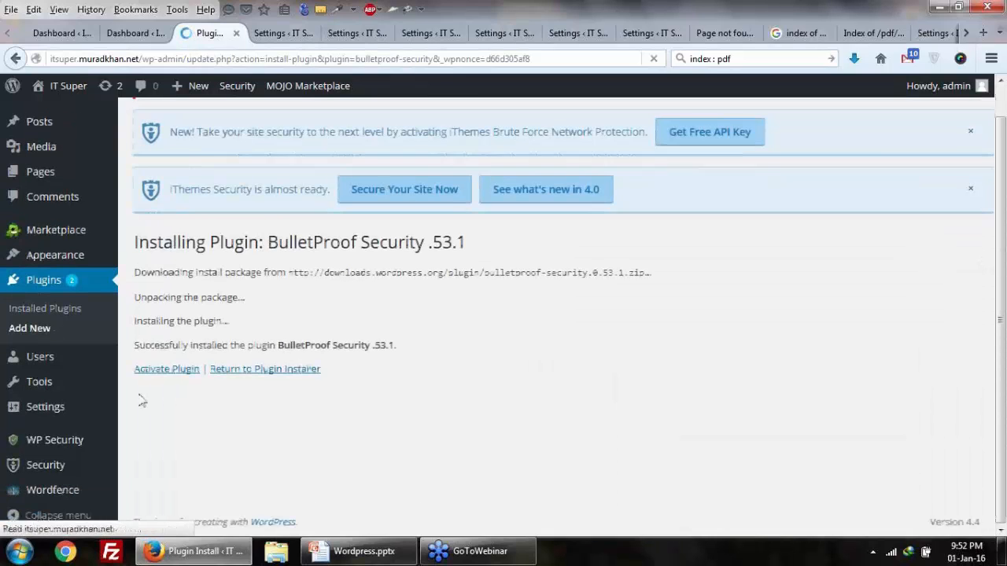
{"action": "left_click", "coordinate": [158, 370]}
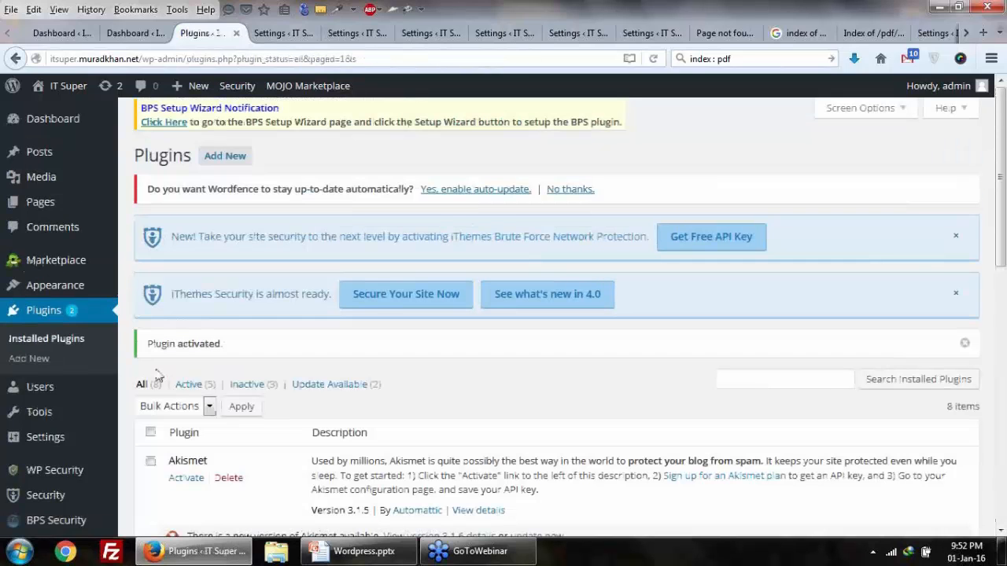
Step: Confirm BulletProof Security .53.1 is active and view the BPS Security menu
{"action": "scroll", "coordinate": [157, 375], "scroll_direction": "down", "scroll_amount": 5}
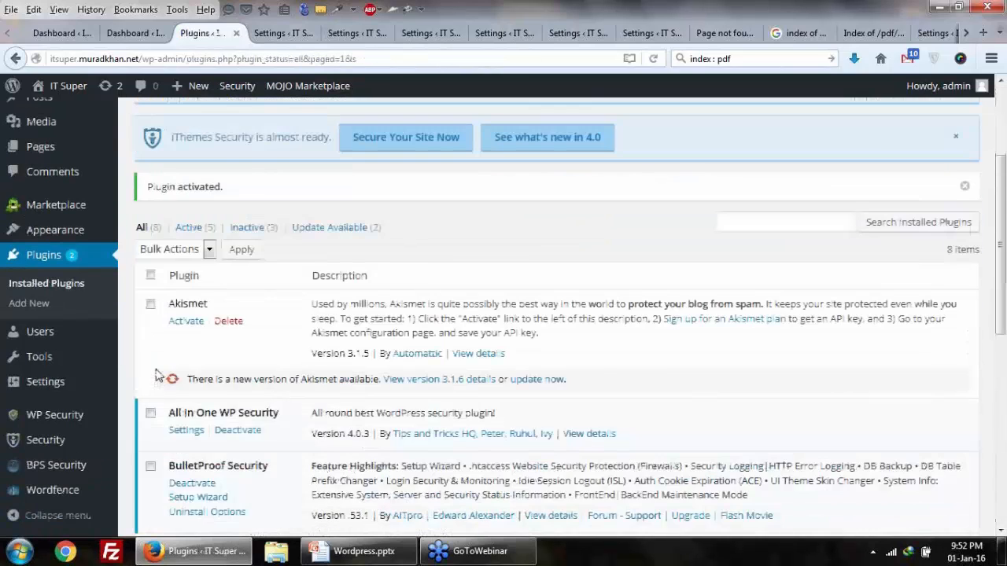
{"action": "mouse_move", "coordinate": [69, 476]}
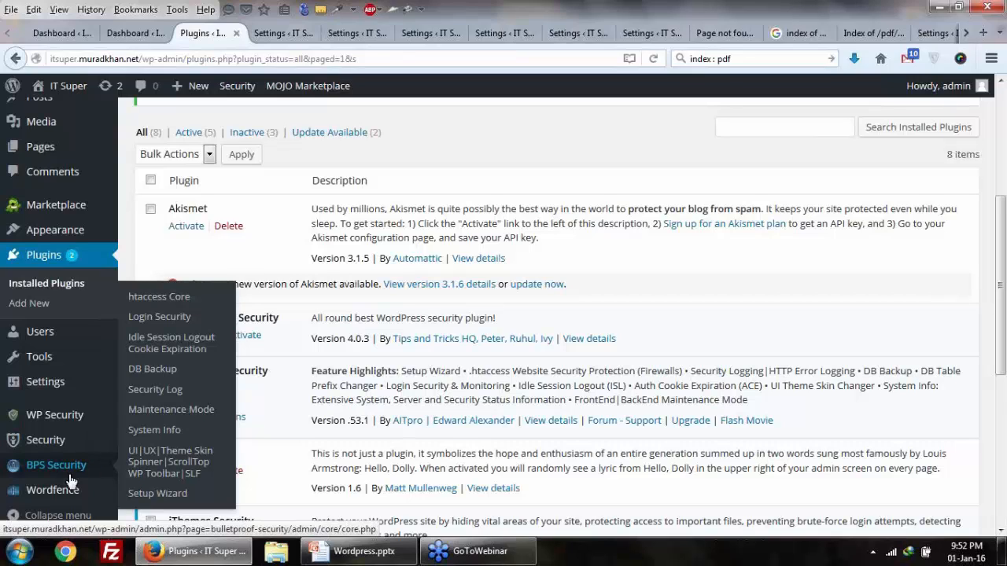
Step: Open BulletProof Security's Login Security page from the BPS Security menu
{"action": "left_click", "coordinate": [186, 324]}
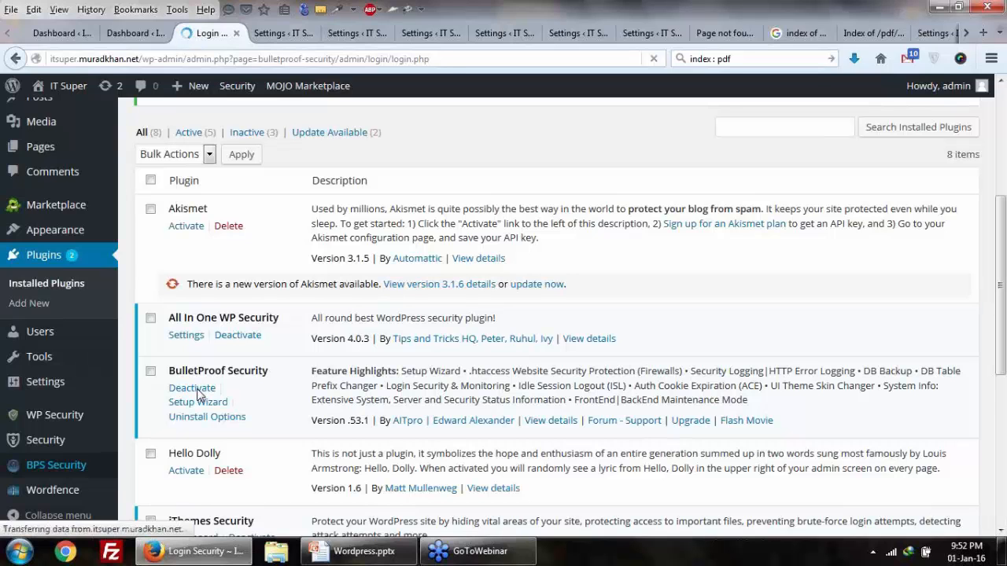
Step: Review the Login Security options and bring up the Idle Session Logout and cookie expiration settings
{"action": "scroll", "coordinate": [196, 393], "scroll_direction": "down", "scroll_amount": 5}
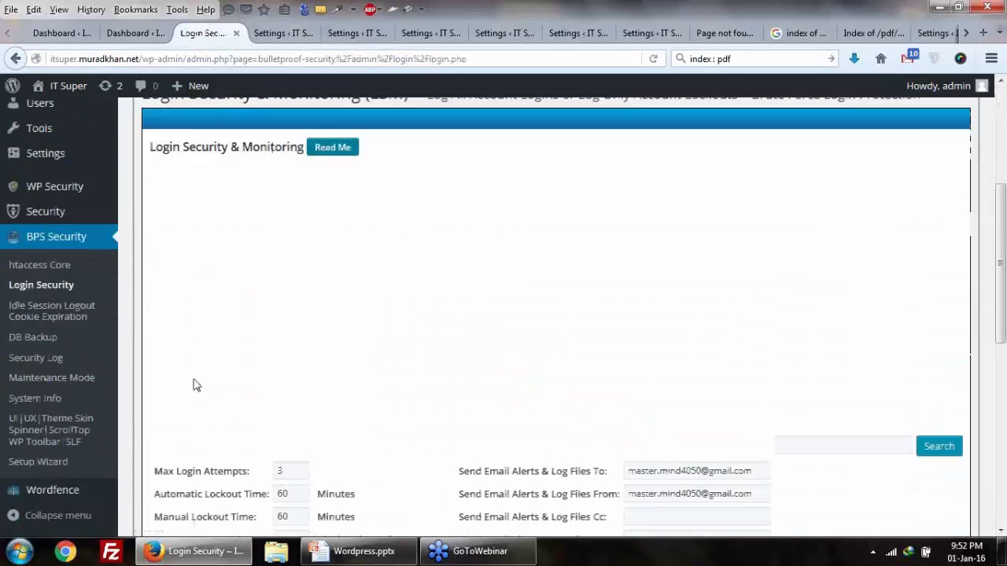
{"action": "scroll", "coordinate": [197, 384], "scroll_direction": "down", "scroll_amount": 2}
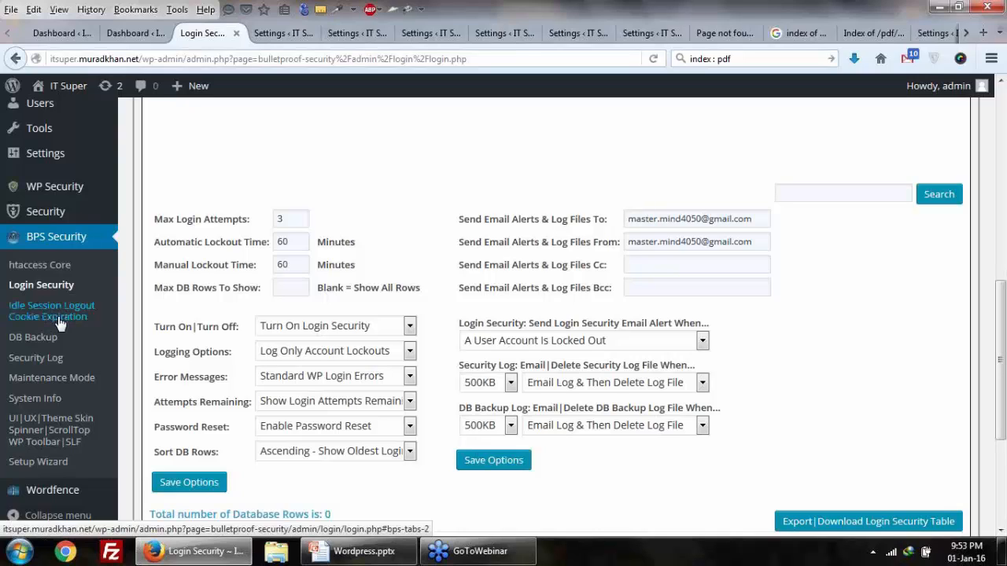
{"action": "left_click", "coordinate": [23, 326]}
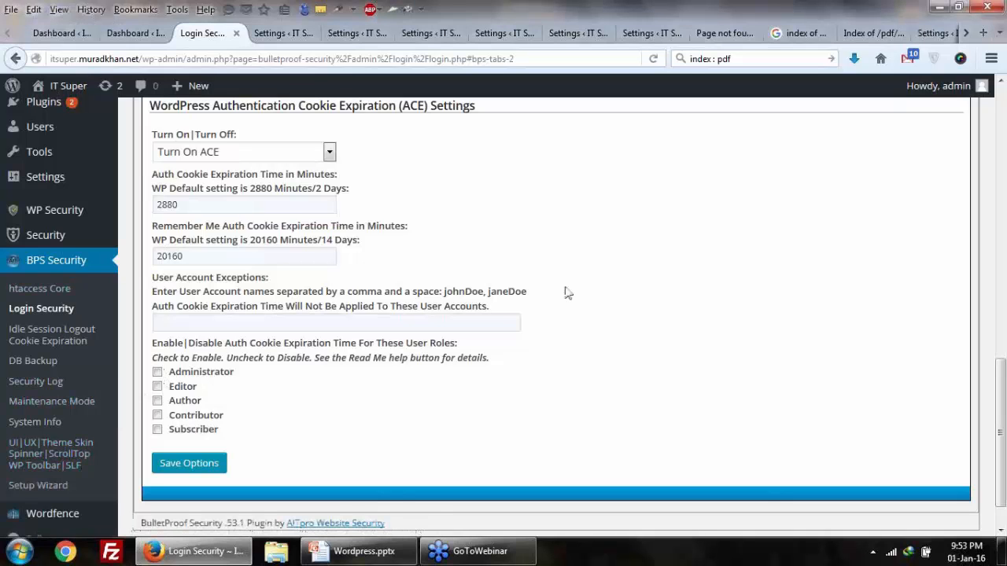
Step: Check the security plugins list on the presentation slide, then return to the Login Security page
{"action": "scroll", "coordinate": [555, 299], "scroll_direction": "up", "scroll_amount": 4}
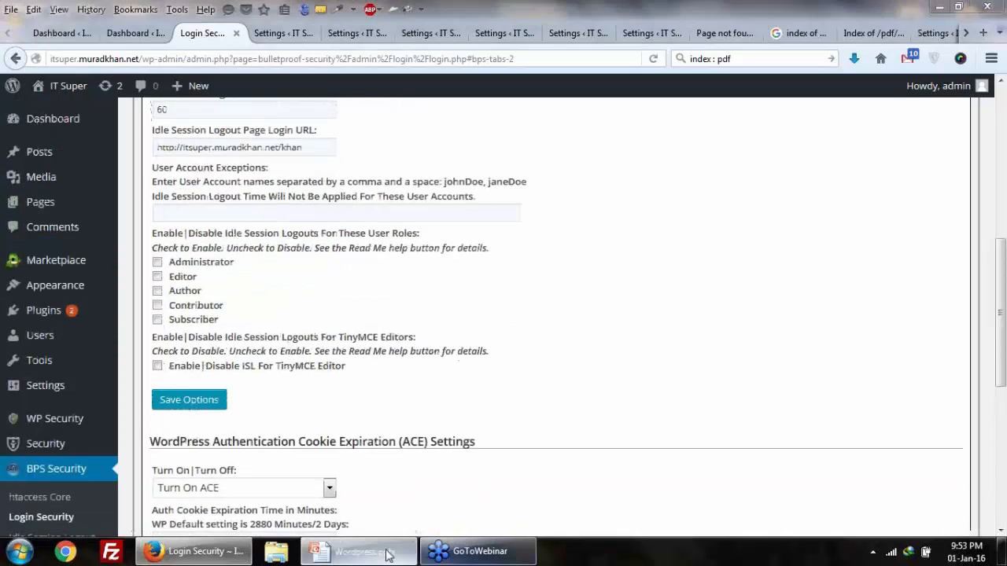
{"action": "left_click", "coordinate": [361, 551]}
{"action": "scroll", "coordinate": [488, 228], "scroll_direction": "down", "scroll_amount": 1}
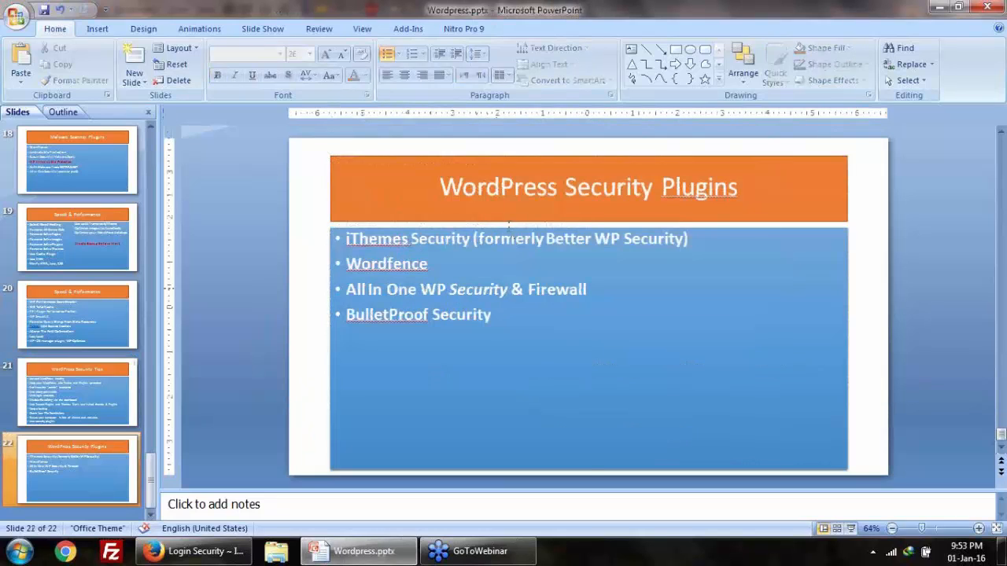
{"action": "left_click", "coordinate": [541, 270]}
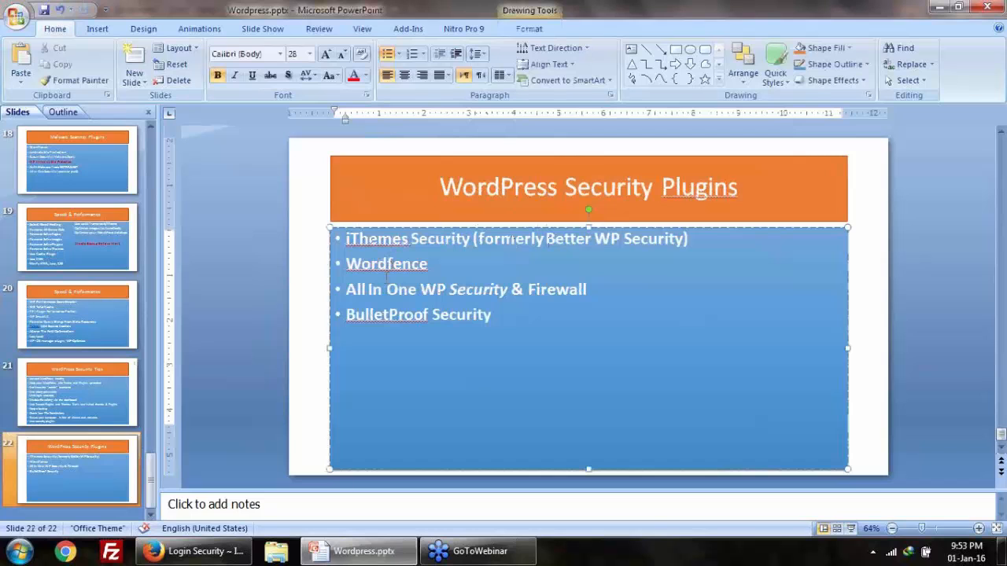
{"action": "left_click", "coordinate": [193, 550]}
Step: Search Add Plugins for 'security', listing 3,662 results including installed Wordfence and BulletProof Security
{"action": "mouse_move", "coordinate": [111, 297]}
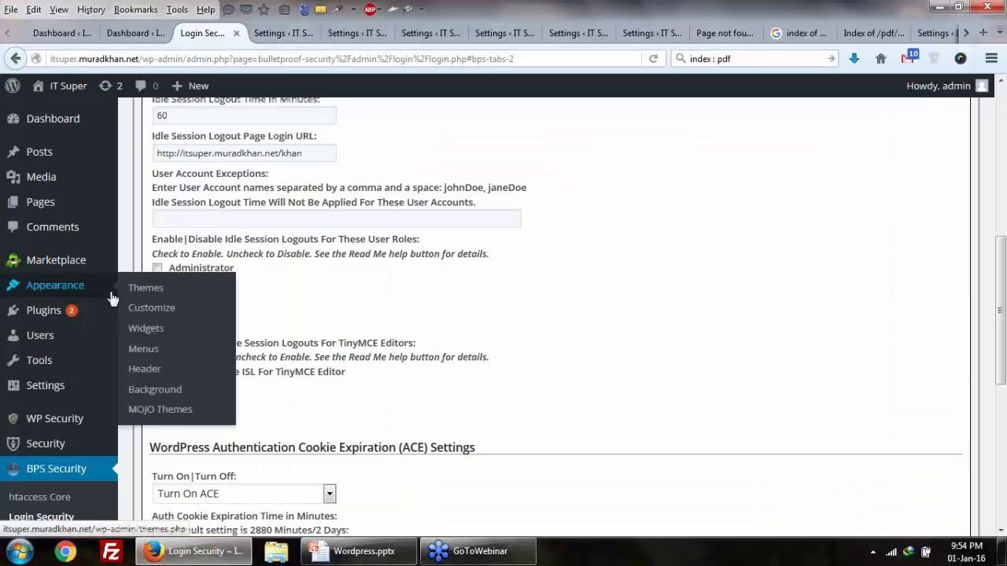
{"action": "scroll", "coordinate": [112, 298], "scroll_direction": "up", "scroll_amount": 2}
{"action": "mouse_move", "coordinate": [71, 312]}
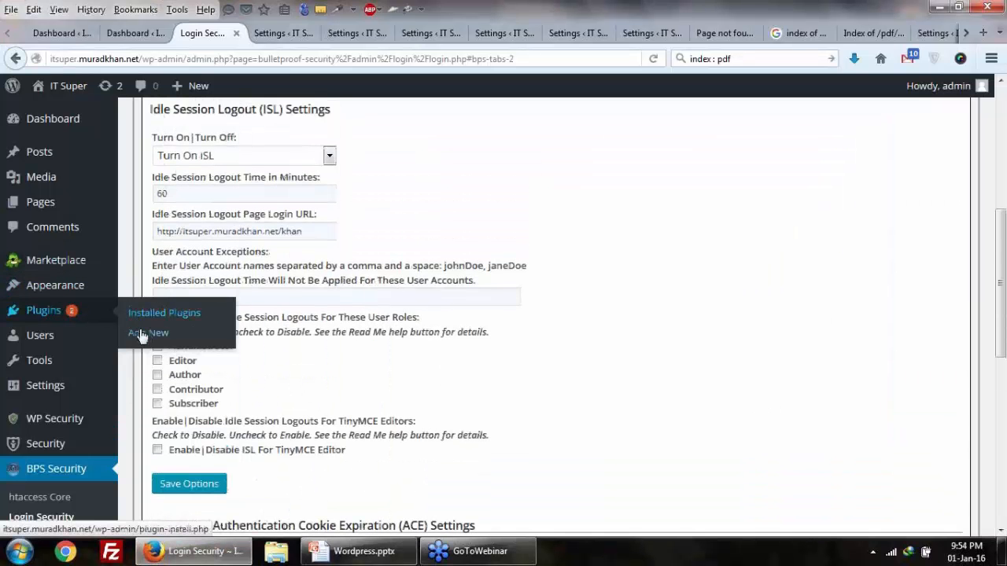
{"action": "left_click", "coordinate": [141, 335]}
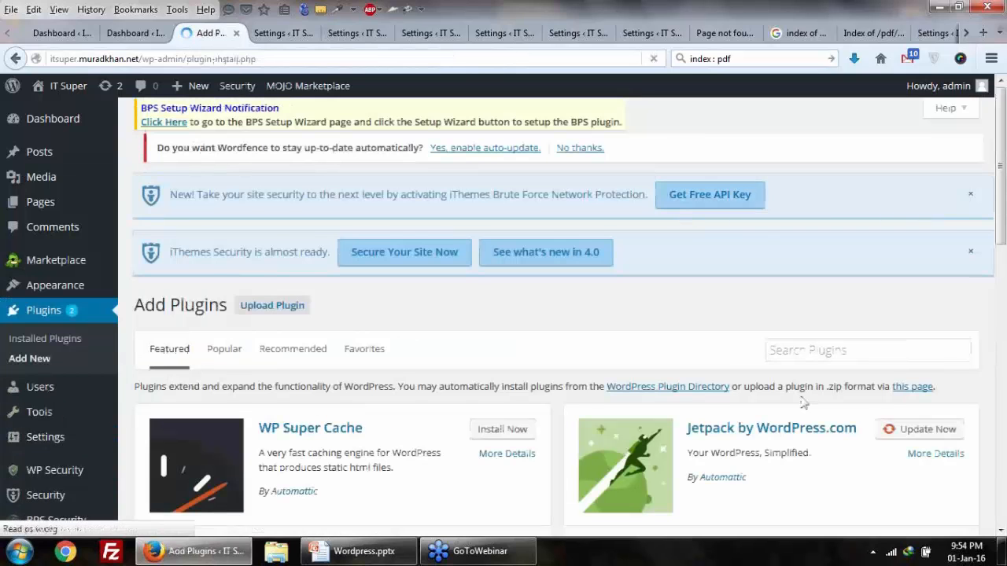
{"action": "left_click", "coordinate": [831, 358]}
{"action": "type", "text": "S"}
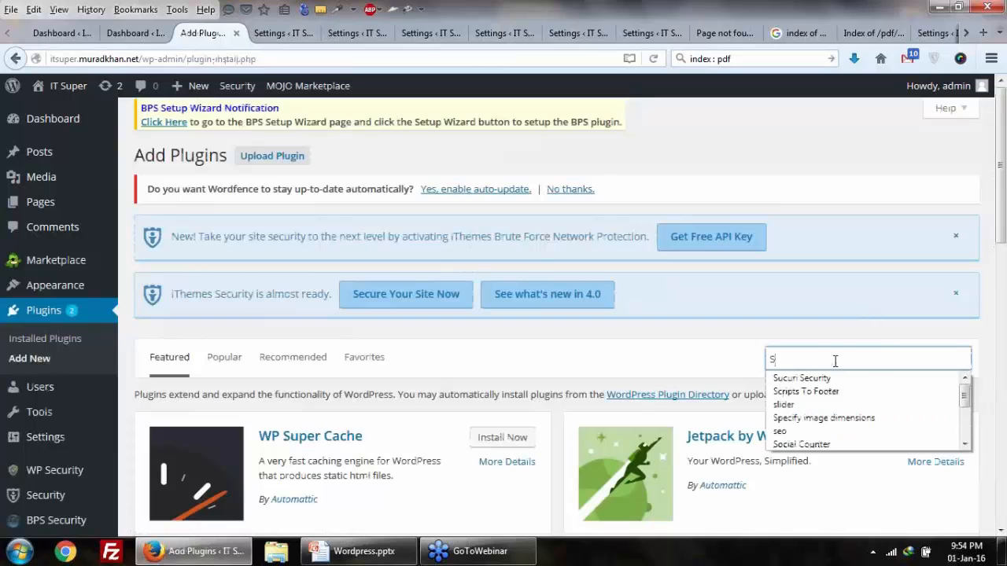
{"action": "type", "text": "can"}
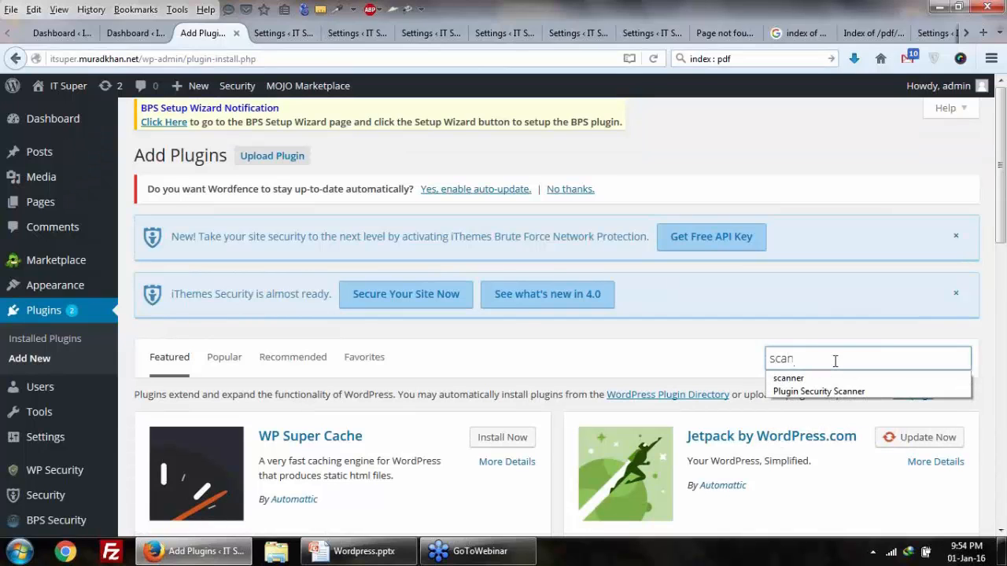
{"action": "key", "text": "BackSpace"}
{"action": "key", "text": "BackSpace"}
{"action": "key", "text": "BackSpace"}
{"action": "type", "text": "e"}
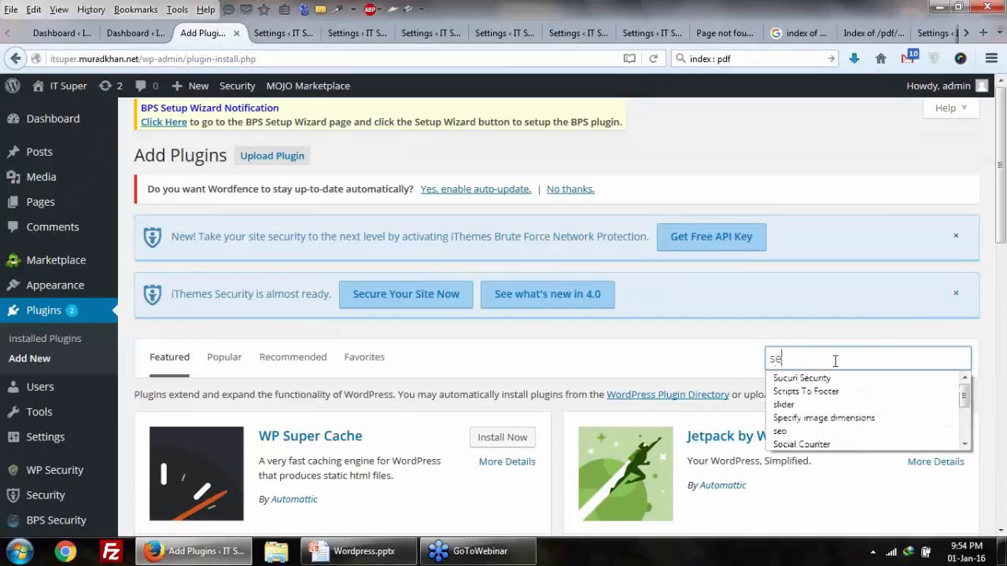
{"action": "type", "text": "cu"}
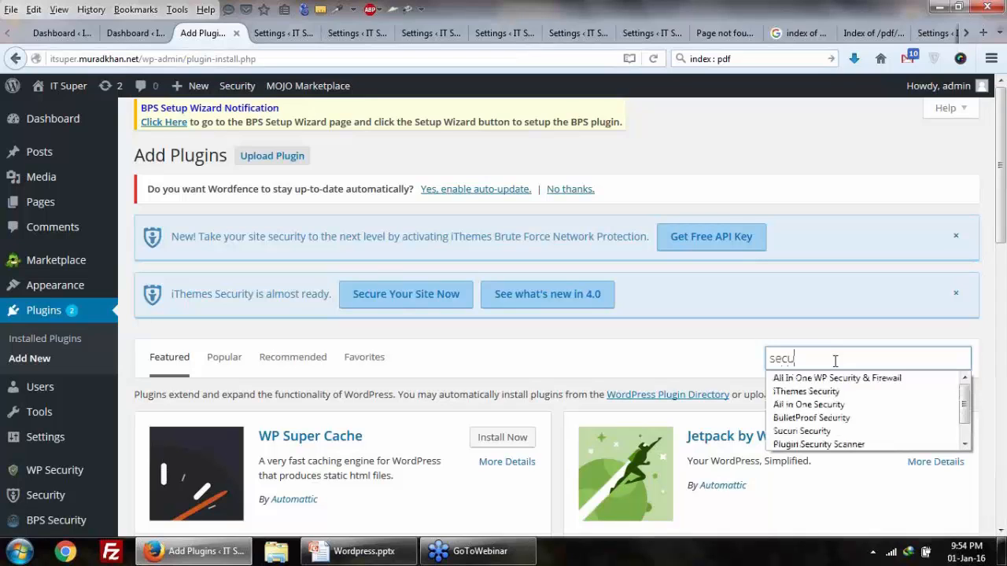
{"action": "type", "text": "rity"}
{"action": "key", "text": "Return"}
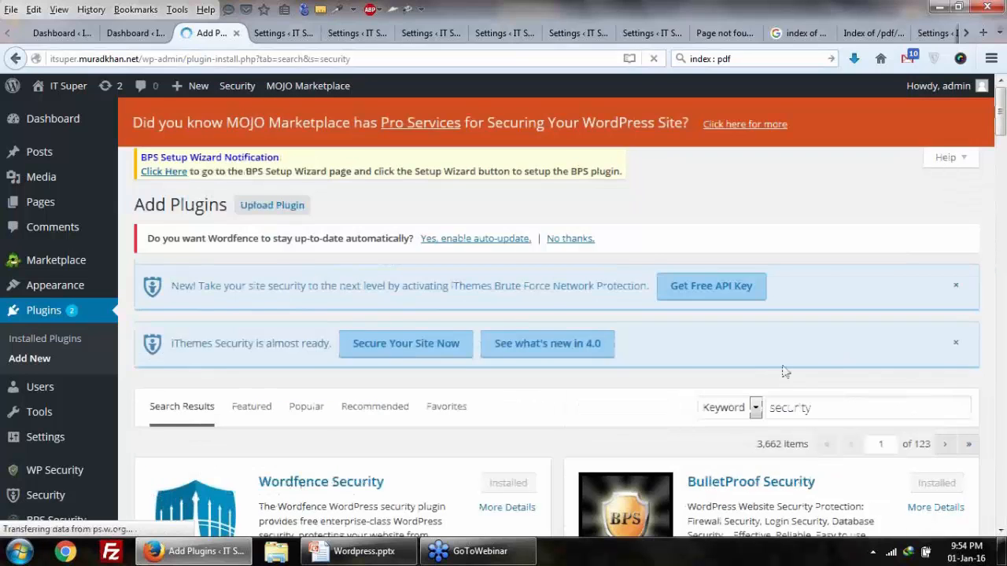
{"action": "scroll", "coordinate": [783, 371], "scroll_direction": "down", "scroll_amount": 7}
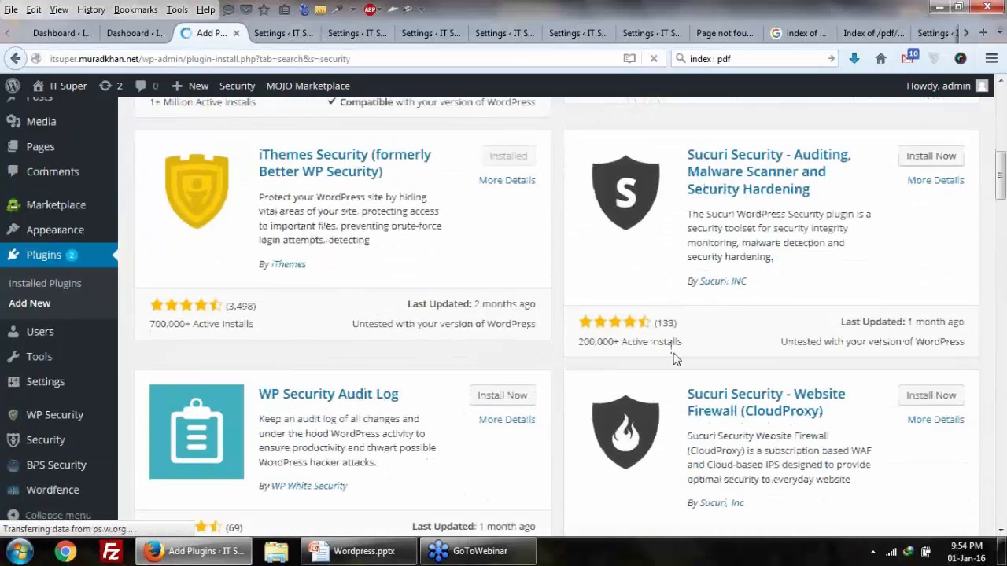
{"action": "scroll", "coordinate": [674, 358], "scroll_direction": "down", "scroll_amount": 3}
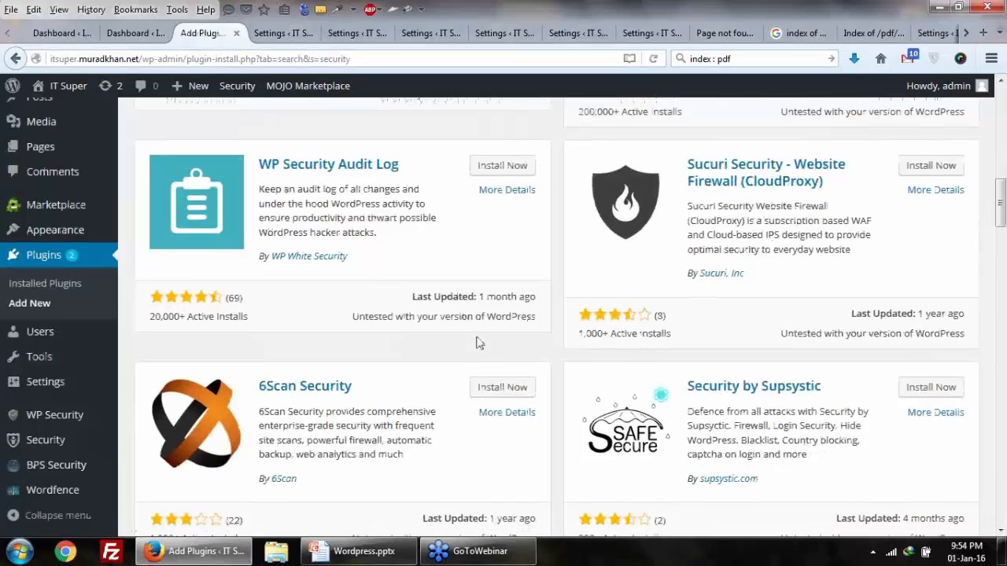
{"action": "scroll", "coordinate": [477, 340], "scroll_direction": "down", "scroll_amount": 1}
{"action": "scroll", "coordinate": [478, 322], "scroll_direction": "down", "scroll_amount": 2}
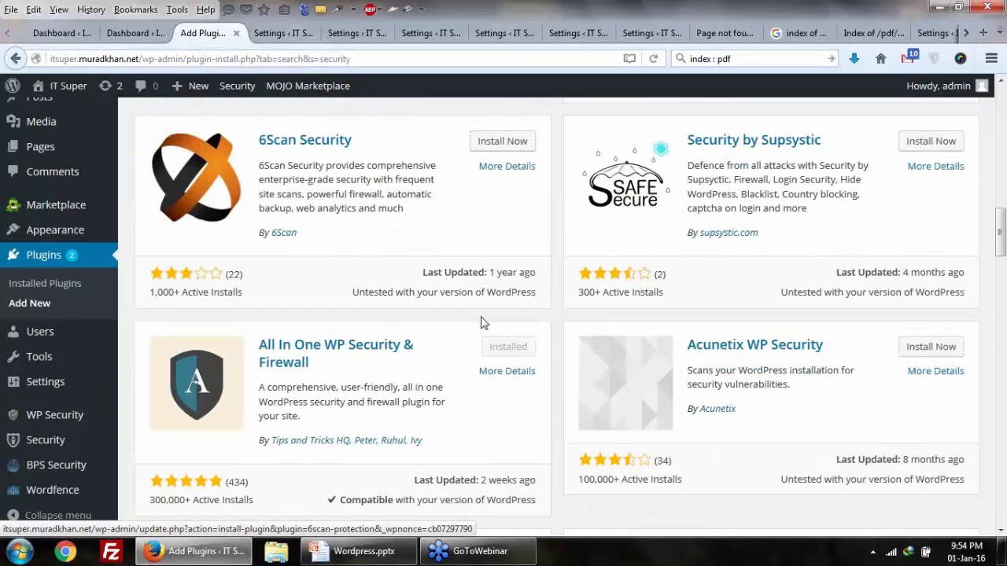
{"action": "scroll", "coordinate": [384, 403], "scroll_direction": "down", "scroll_amount": 1}
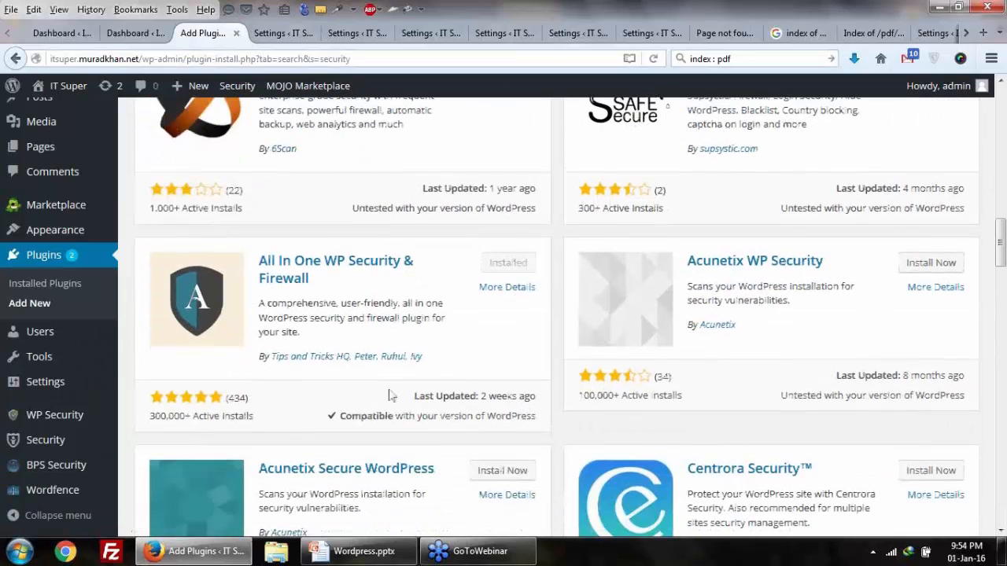
{"action": "scroll", "coordinate": [394, 392], "scroll_direction": "down", "scroll_amount": 2}
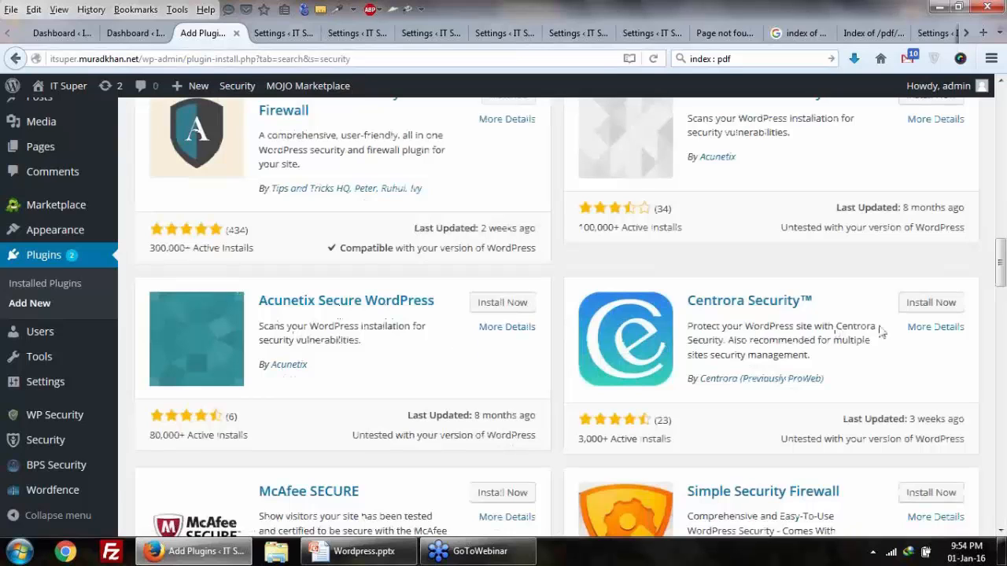
{"action": "scroll", "coordinate": [879, 331], "scroll_direction": "down", "scroll_amount": 2}
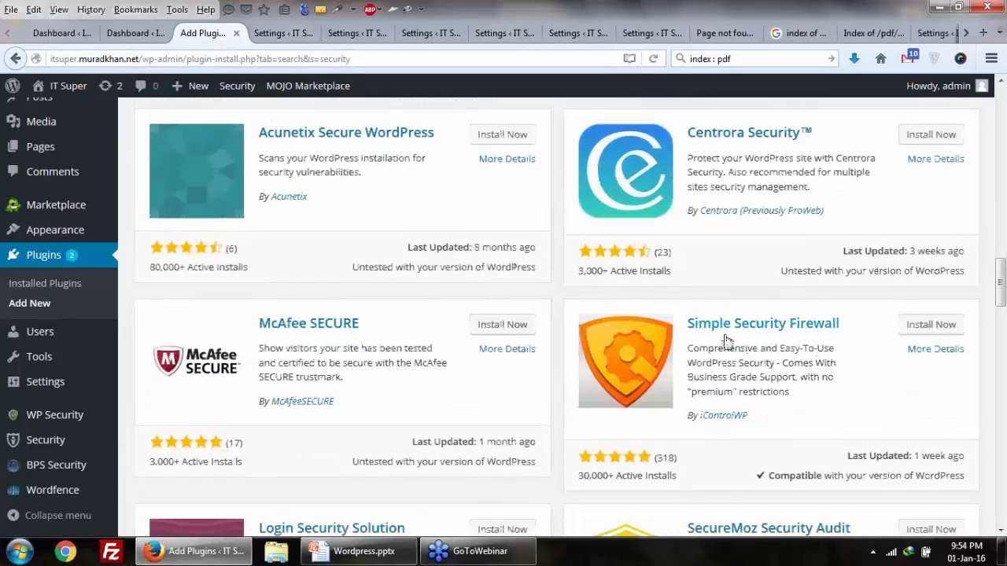
{"action": "scroll", "coordinate": [790, 336], "scroll_direction": "down", "scroll_amount": 1}
{"action": "scroll", "coordinate": [512, 443], "scroll_direction": "down", "scroll_amount": 3}
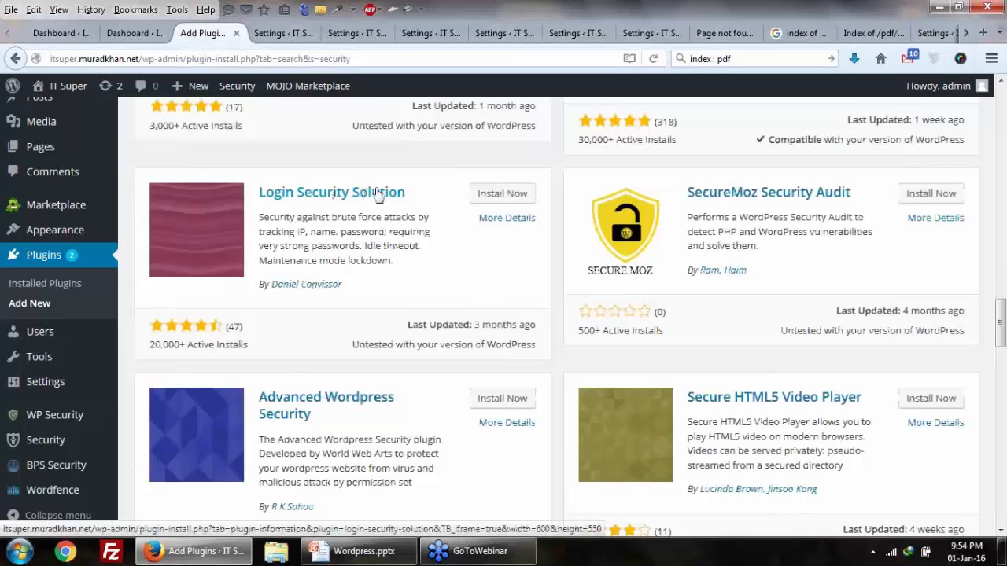
{"action": "scroll", "coordinate": [460, 309], "scroll_direction": "down", "scroll_amount": 2}
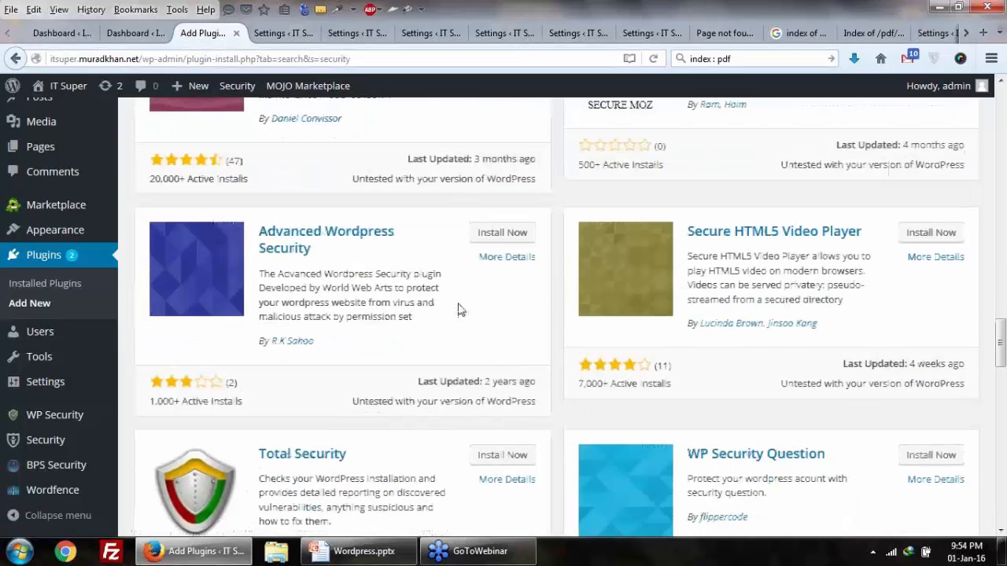
{"action": "scroll", "coordinate": [460, 309], "scroll_direction": "down", "scroll_amount": 2}
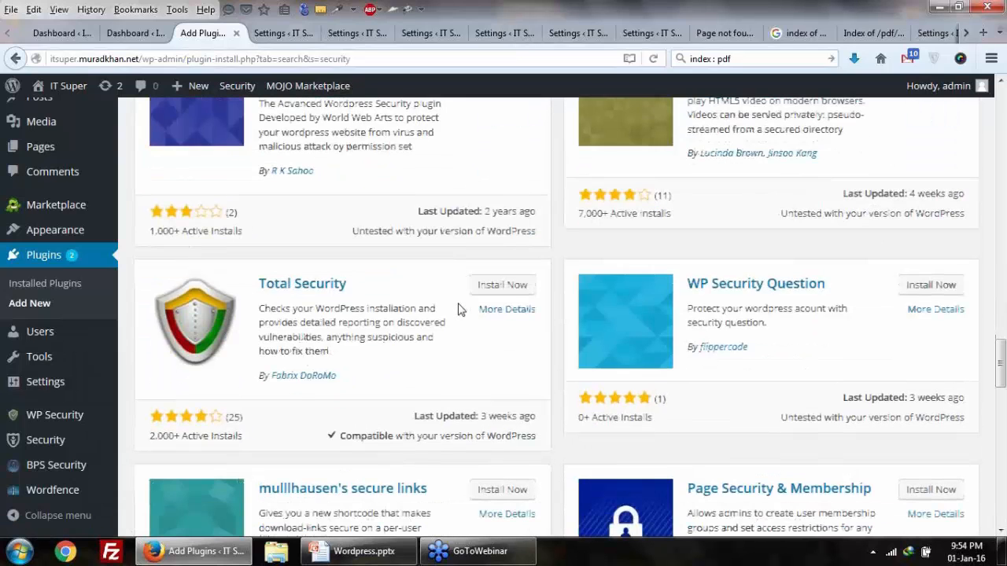
{"action": "scroll", "coordinate": [460, 310], "scroll_direction": "down", "scroll_amount": 2}
{"action": "scroll", "coordinate": [460, 309], "scroll_direction": "down", "scroll_amount": 2}
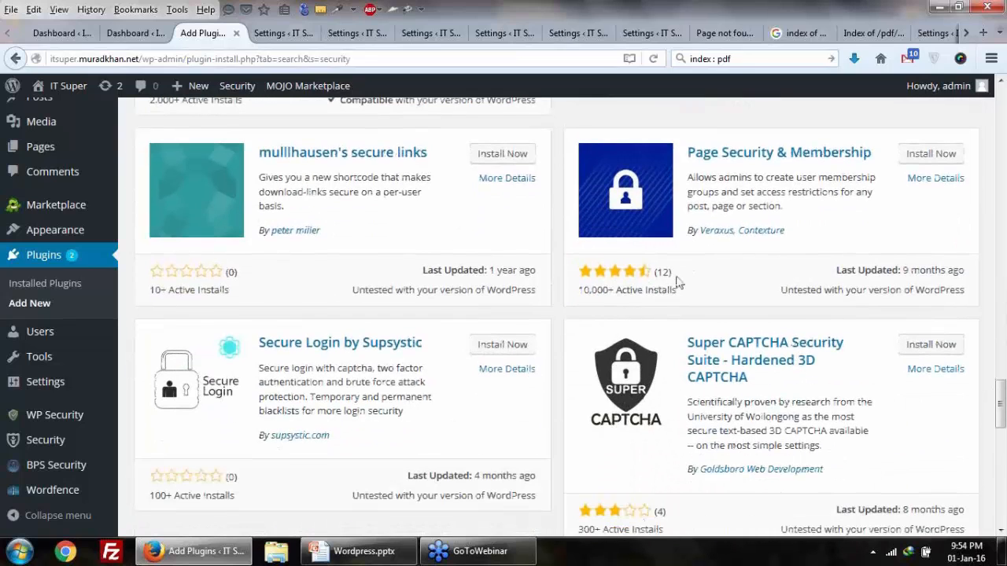
{"action": "scroll", "coordinate": [677, 282], "scroll_direction": "down", "scroll_amount": 6}
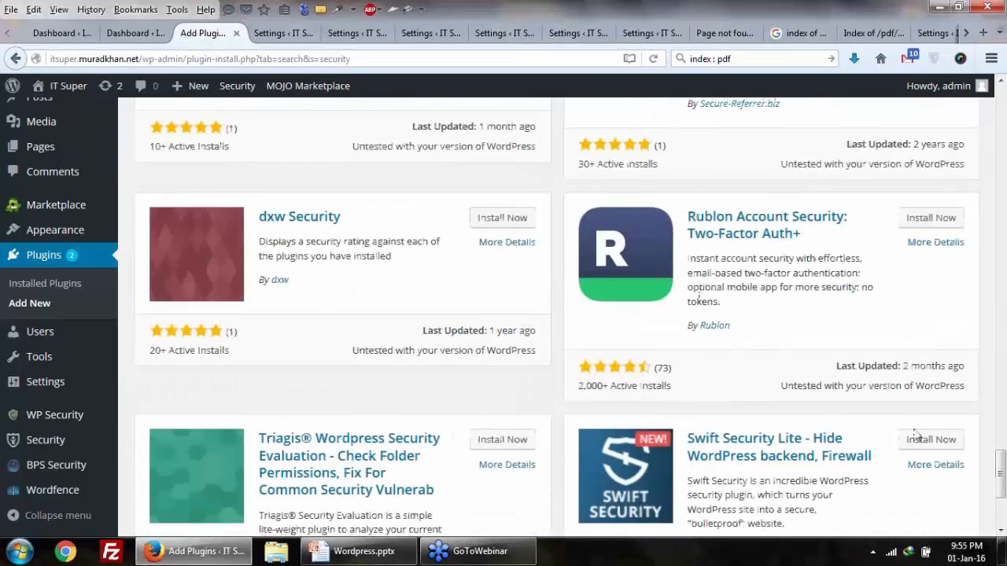
{"action": "left_click_drag", "start_coordinate": [1003, 480], "coordinate": [1002, 107]}
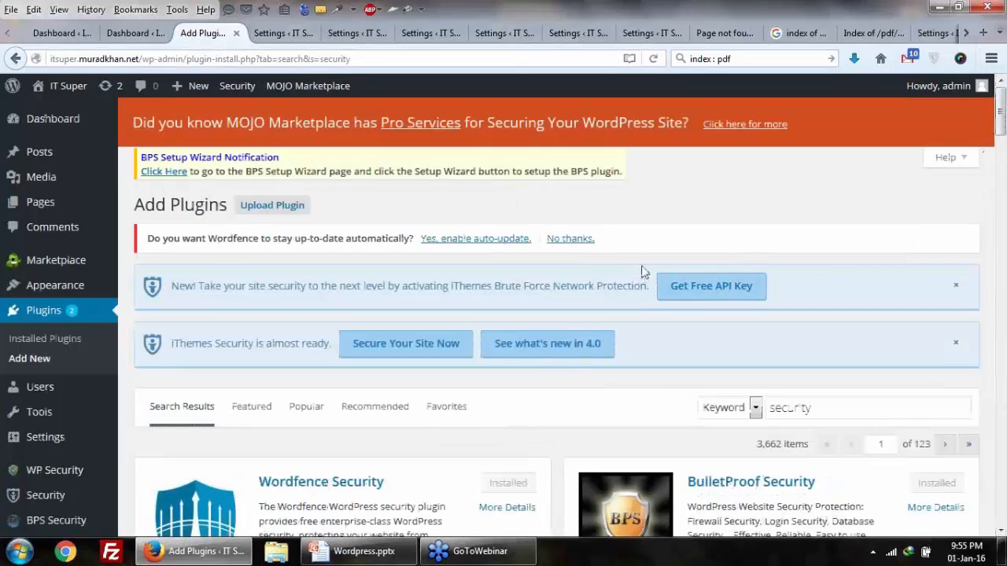